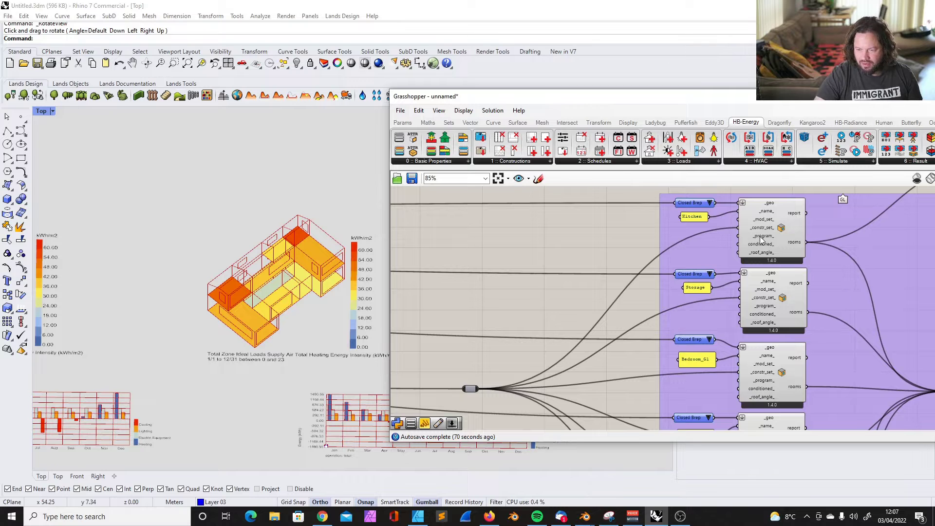
# Add an HB Building Programs list on the empty canvas below the construction set components
pyautogui.scroll(-9, 724, 258)
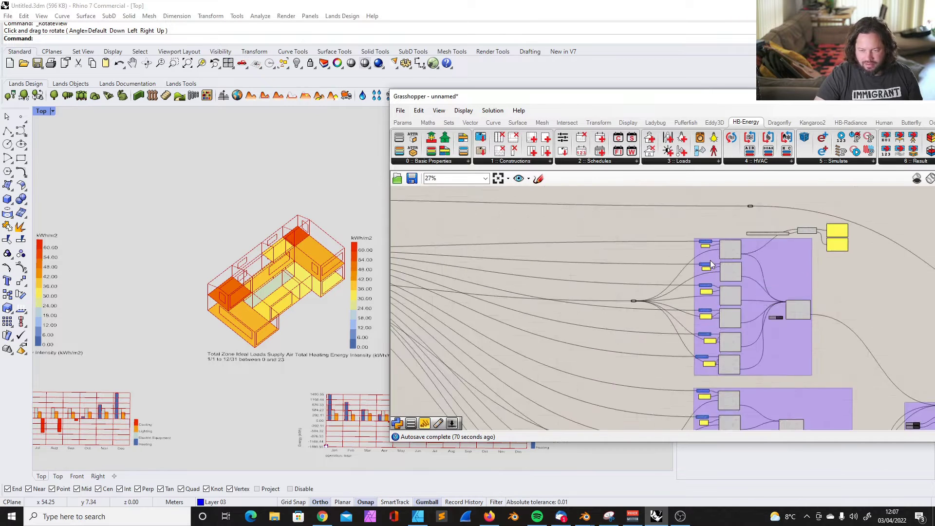
pyautogui.scroll(7, 592, 282)
pyautogui.click(446, 163)
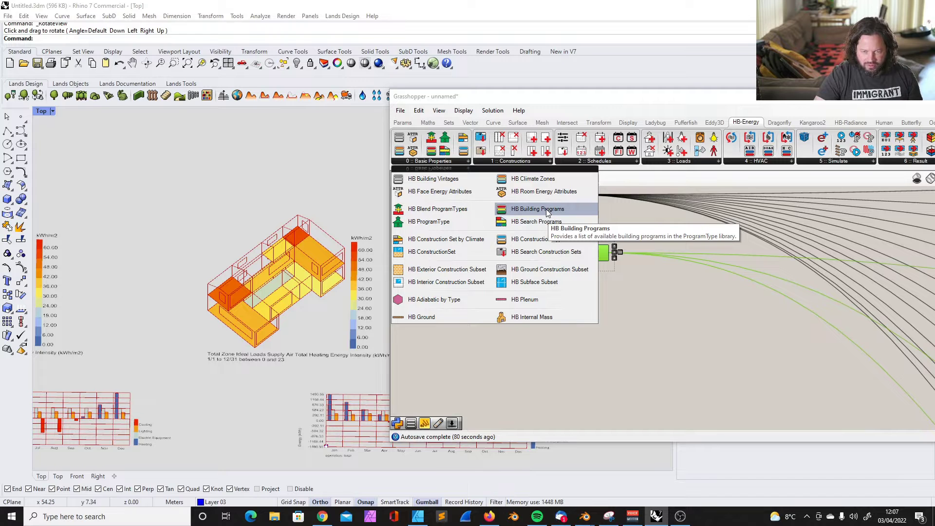
pyautogui.scroll(-4, 607, 276)
pyautogui.scroll(7, 604, 331)
pyautogui.moveTo(586, 302); pyautogui.dragTo(561, 250)
pyautogui.scroll(-2, 578, 289)
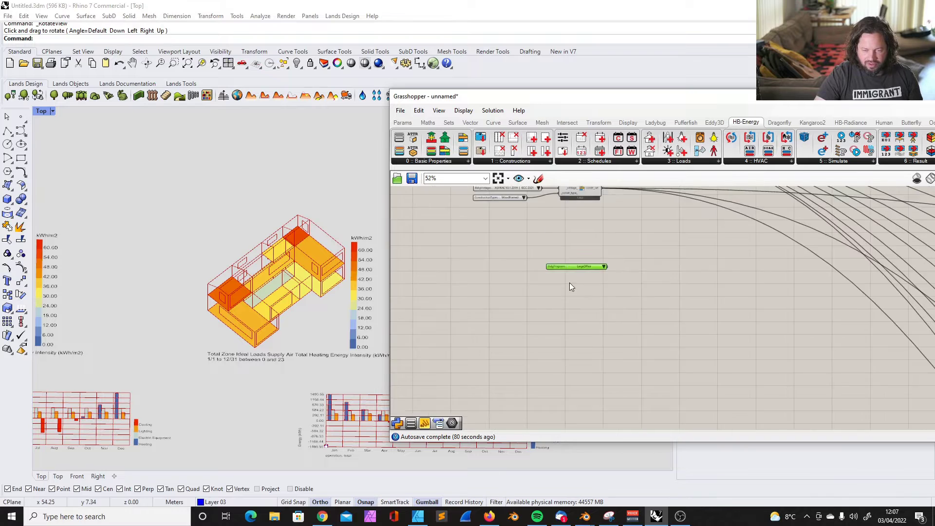
pyautogui.scroll(3, 577, 295)
pyautogui.moveTo(573, 317); pyautogui.dragTo(455, 244)
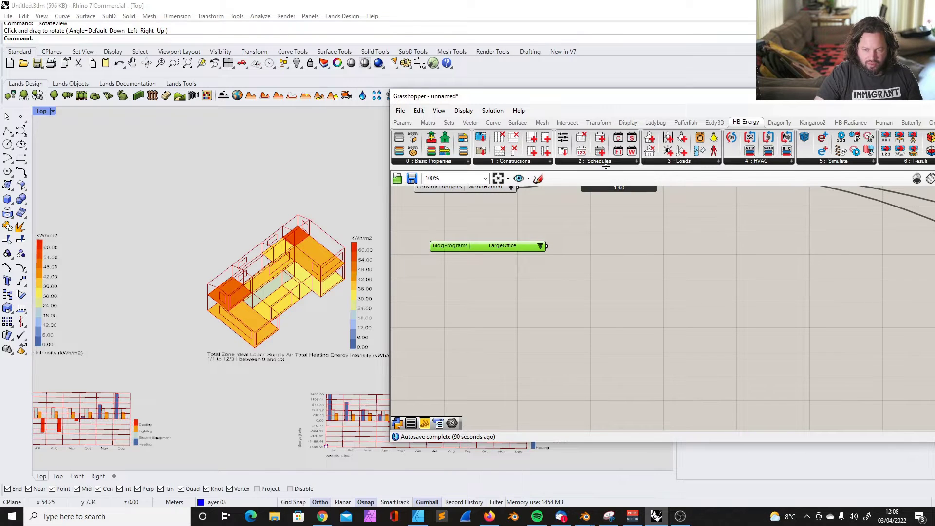
# Review the building types available in the BldgPrograms list and close it with LargeOffice still selected
pyautogui.scroll(2, 479, 270)
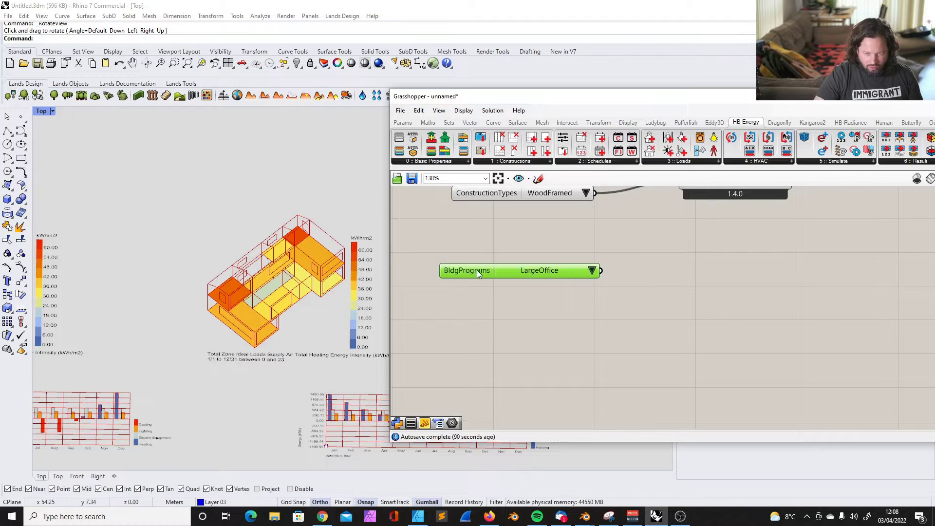
pyautogui.click(591, 270)
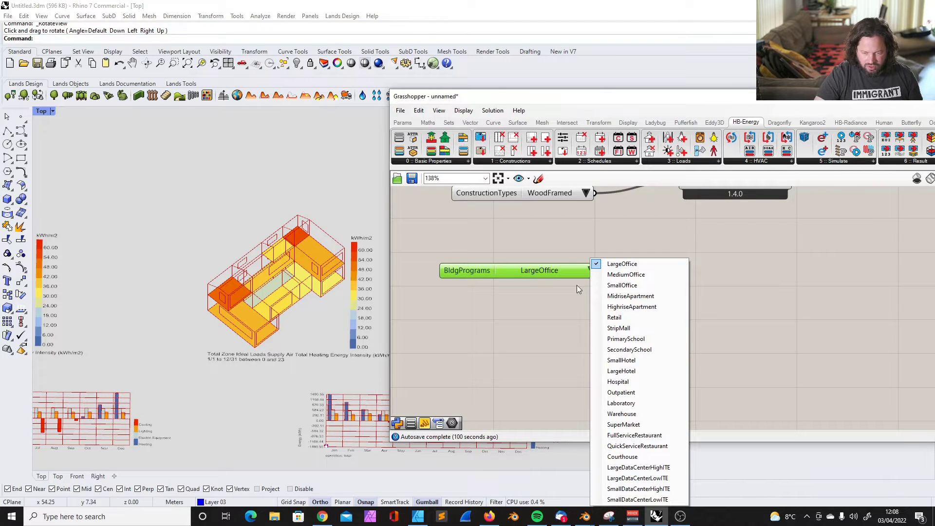
pyautogui.click(576, 285)
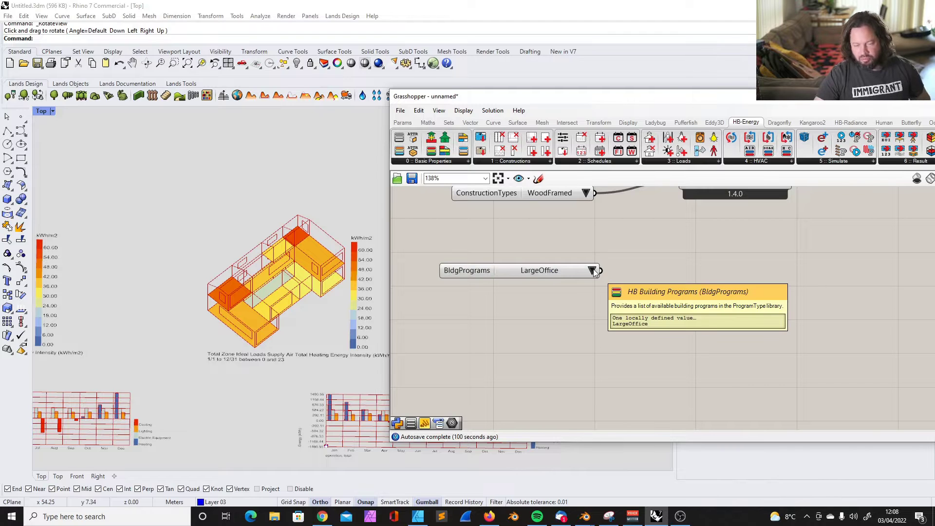
pyautogui.click(591, 271)
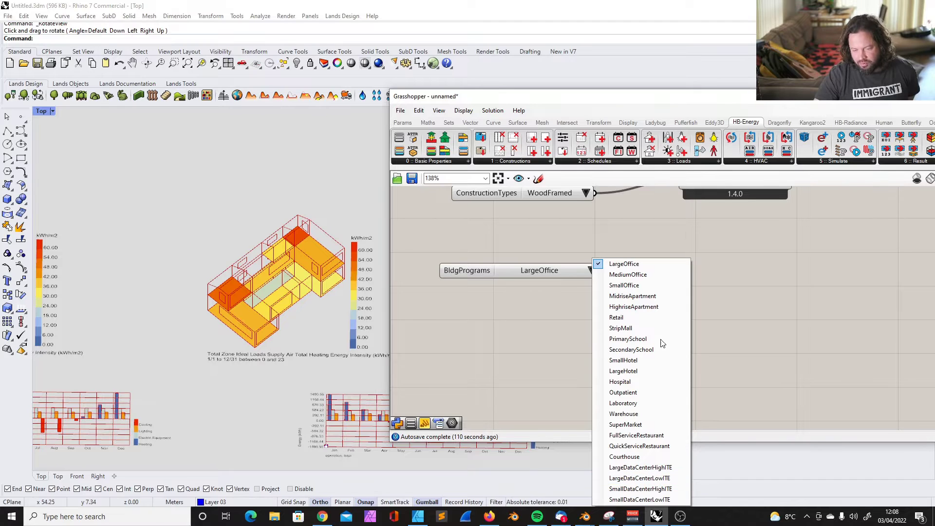
pyautogui.click(557, 267)
pyautogui.moveTo(557, 267); pyautogui.dragTo(574, 262)
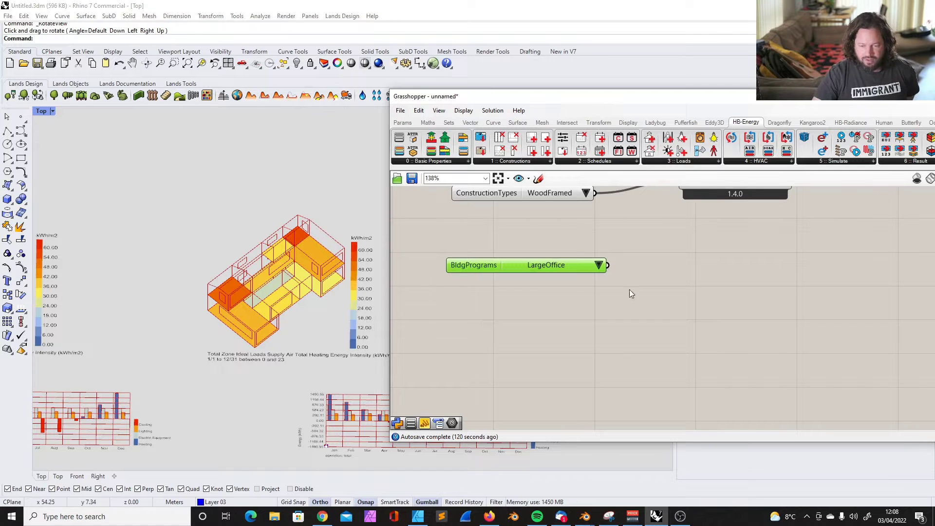
# Nudge the construction set component slightly, together with its climate zone, vintage and construction type lists
pyautogui.scroll(-3, 623, 274)
pyautogui.scroll(3, 639, 252)
pyautogui.scroll(-3, 608, 274)
pyautogui.moveTo(457, 198); pyautogui.dragTo(688, 258)
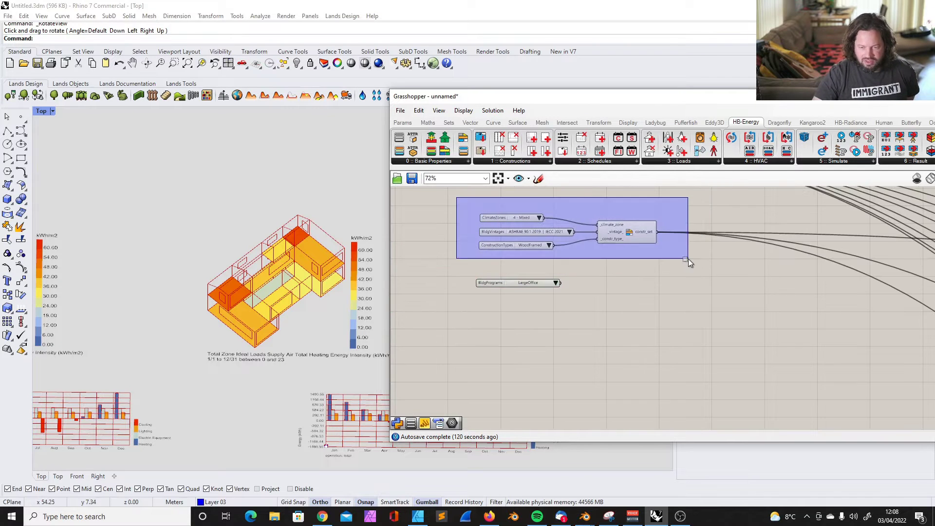
pyautogui.moveTo(636, 230); pyautogui.dragTo(636, 227)
pyautogui.click(671, 207)
pyautogui.scroll(3, 559, 267)
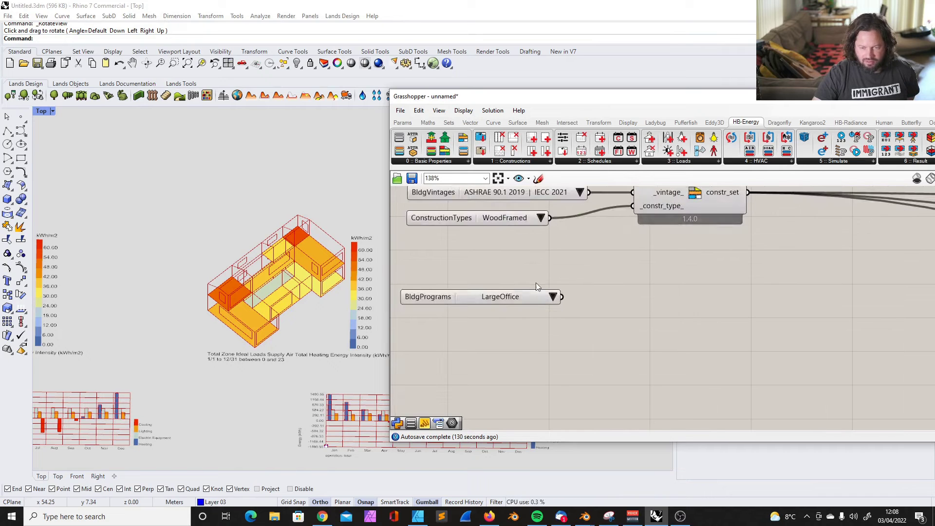
# Attach a pass-through parameter to the output of the building programs list
pyautogui.click(521, 294)
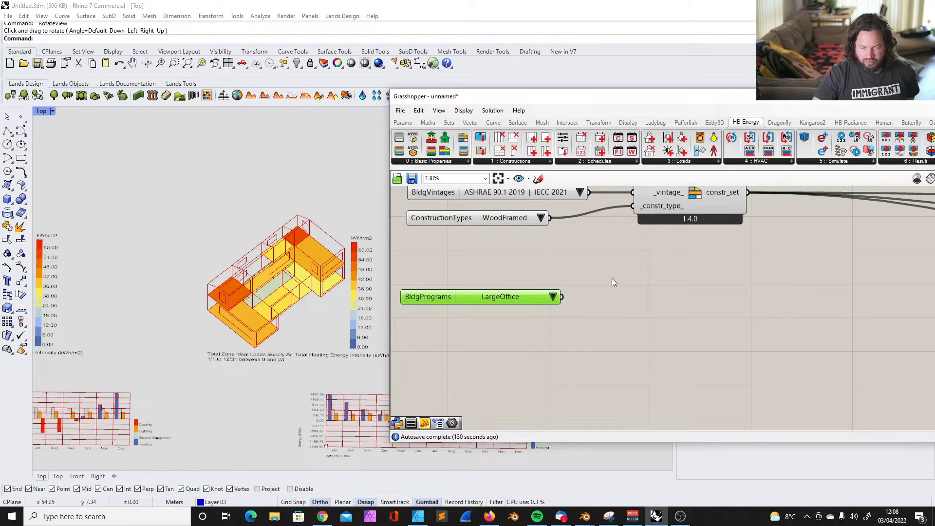
pyautogui.scroll(-5, 553, 308)
pyautogui.scroll(-5, 564, 245)
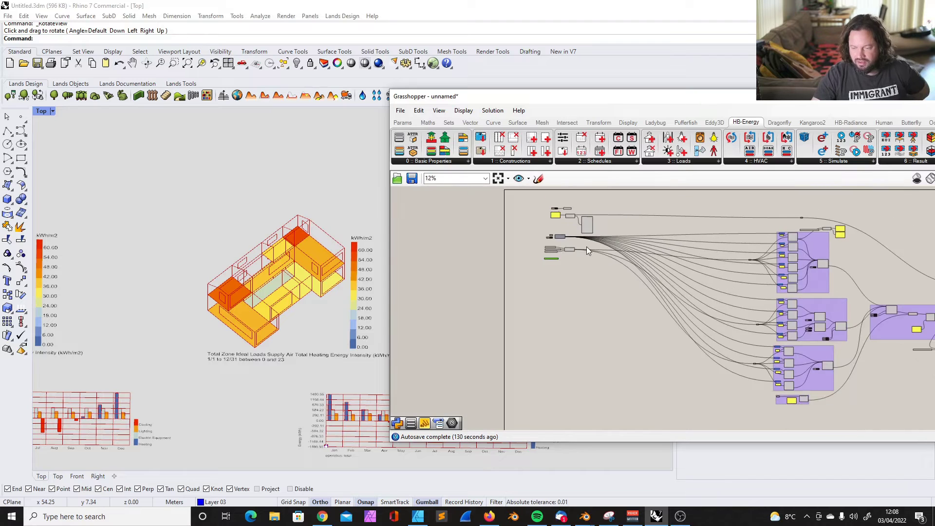
pyautogui.scroll(6, 738, 241)
pyautogui.click(647, 218)
pyautogui.click(647, 220)
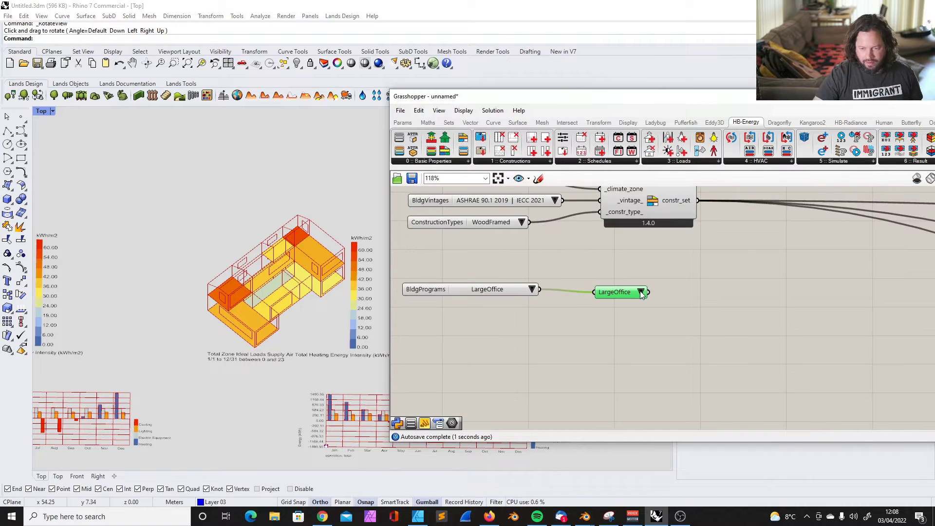
# Set the building program to HighriseApartment, checking its output with a temporary panel, and undo the test components
pyautogui.doubleClick(719, 285)
pyautogui.write('pane')
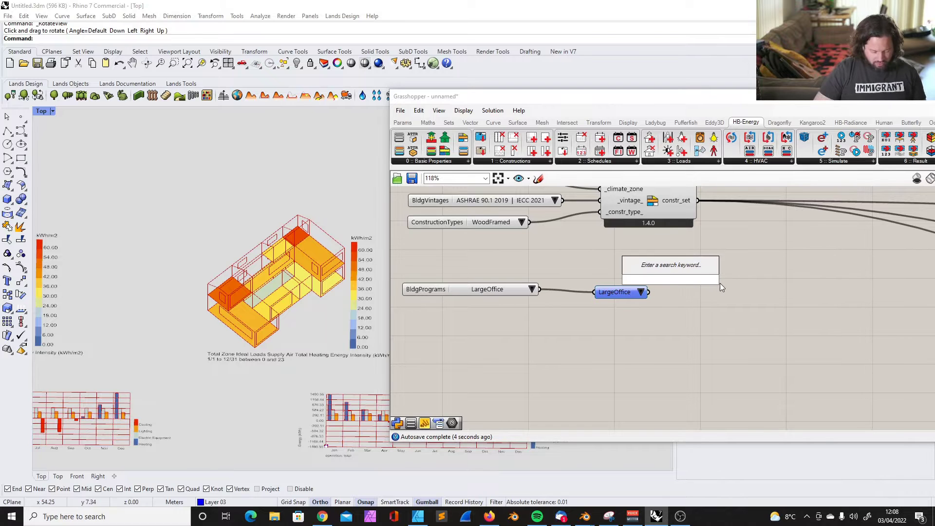
pyautogui.click(653, 267)
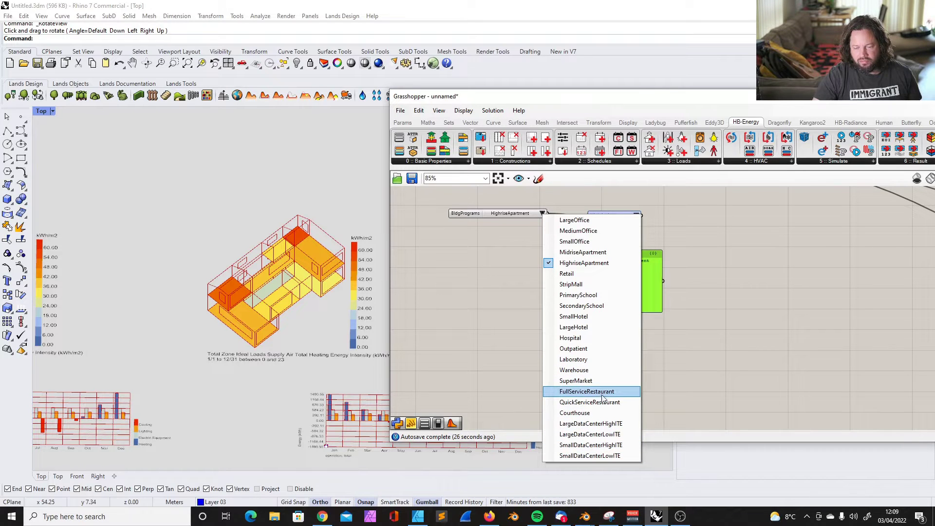
pyautogui.click(651, 240)
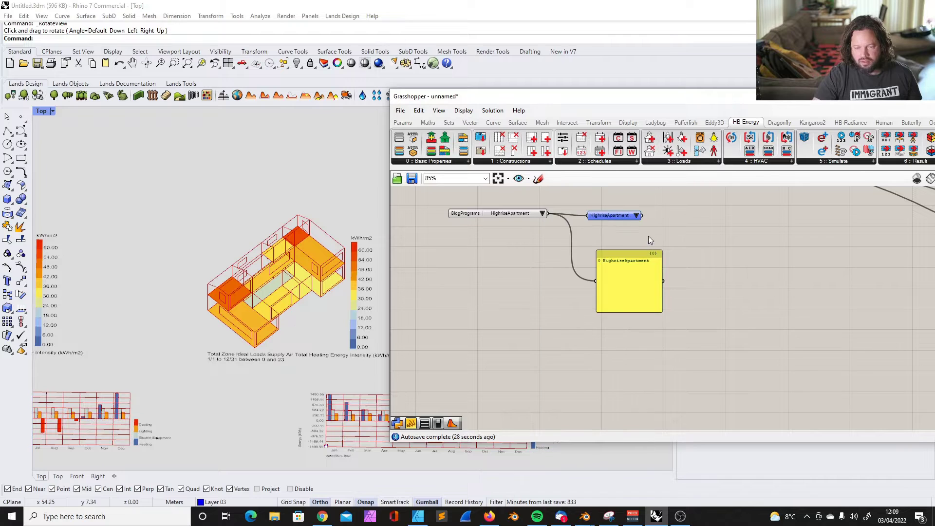
pyautogui.hotkey('ctrl', 'z')
pyautogui.click(441, 161)
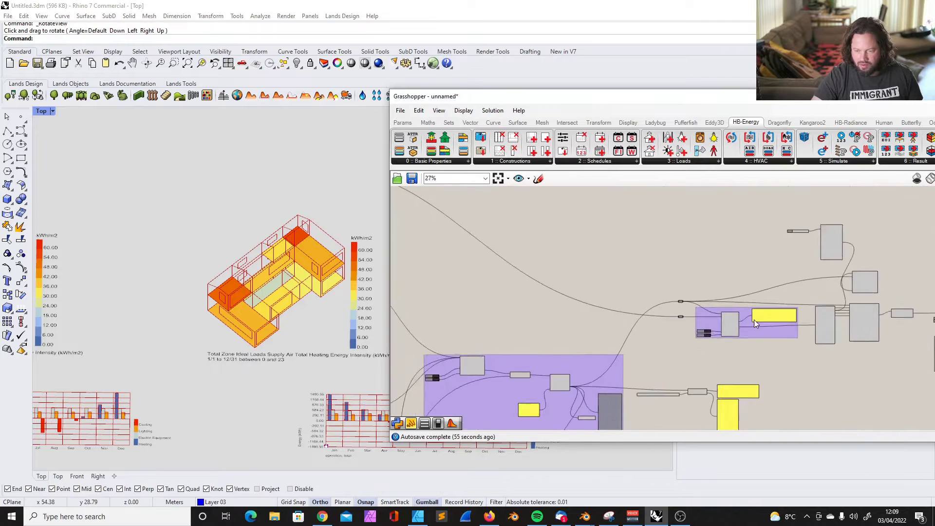
# Set the write and run toggles of the energy simulation component to False
pyautogui.scroll(5, 715, 324)
pyautogui.click(690, 295)
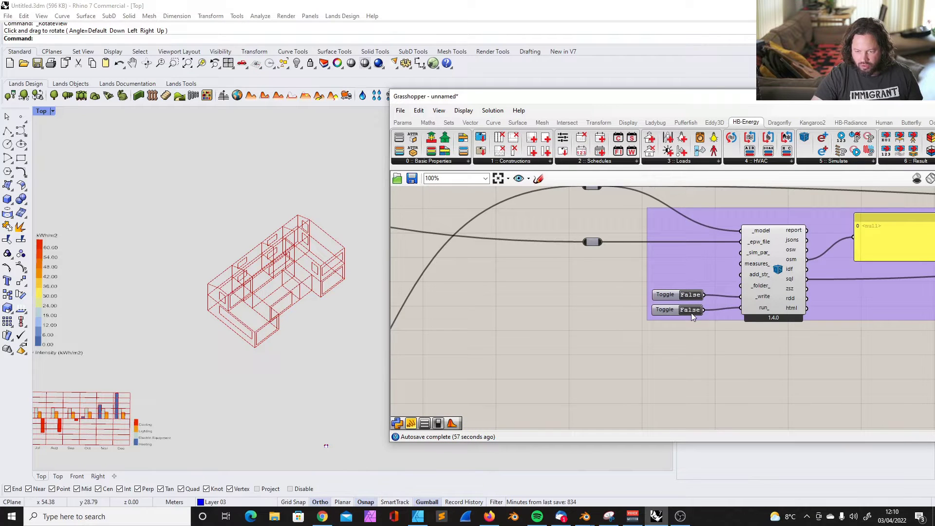
# Move the BldgPrograms list beside the Kitchen room component and connect it to that room's _program_ input
pyautogui.scroll(-10, 730, 313)
pyautogui.scroll(4, 453, 285)
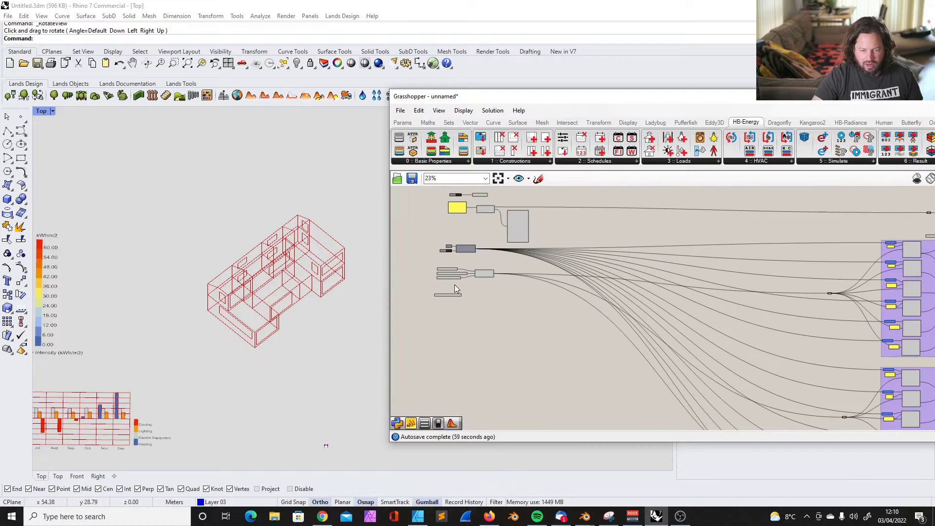
pyautogui.moveTo(449, 297); pyautogui.dragTo(855, 273)
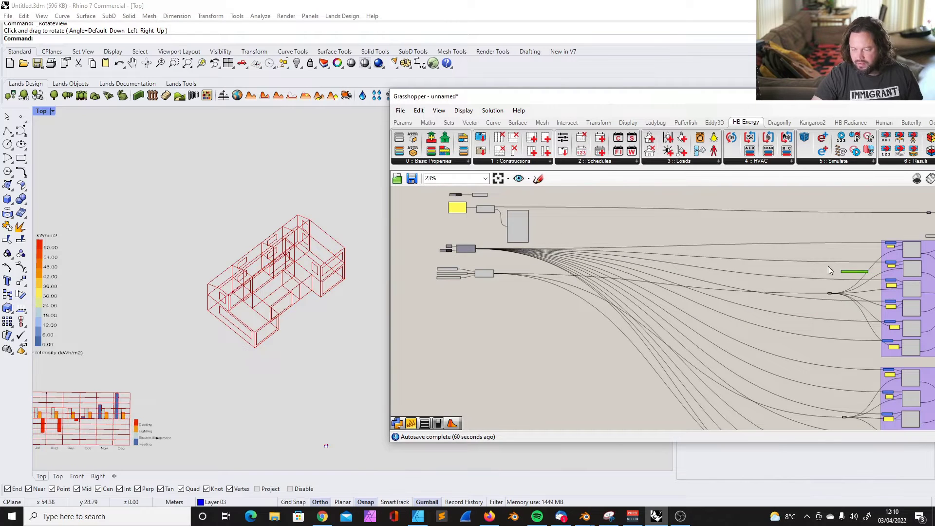
pyautogui.scroll(1, 916, 262)
pyautogui.scroll(7, 750, 267)
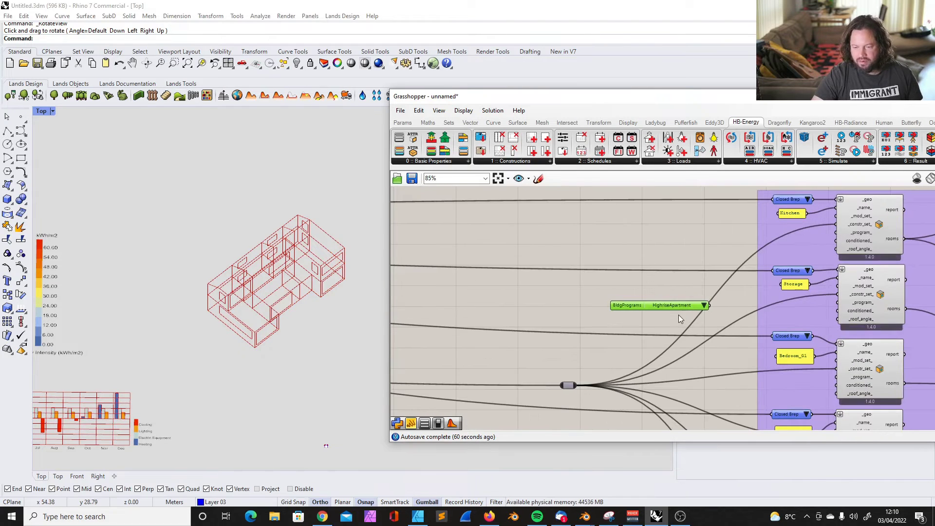
pyautogui.moveTo(676, 305); pyautogui.dragTo(838, 233)
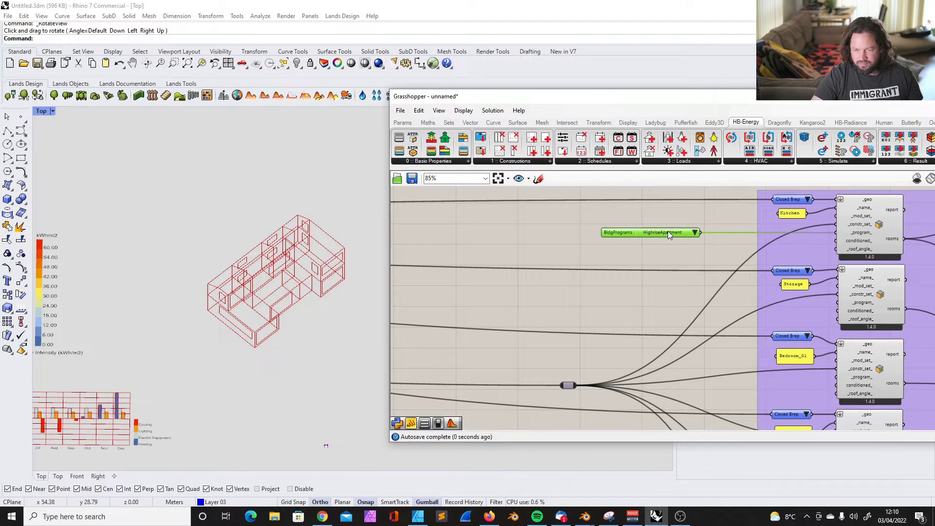
# Check the program assigned to the Kitchen in the panels of the room energy attribute component
pyautogui.scroll(-3, 618, 231)
pyautogui.scroll(4, 716, 284)
pyautogui.scroll(-3, 716, 284)
pyautogui.scroll(3, 641, 231)
pyautogui.click(833, 231)
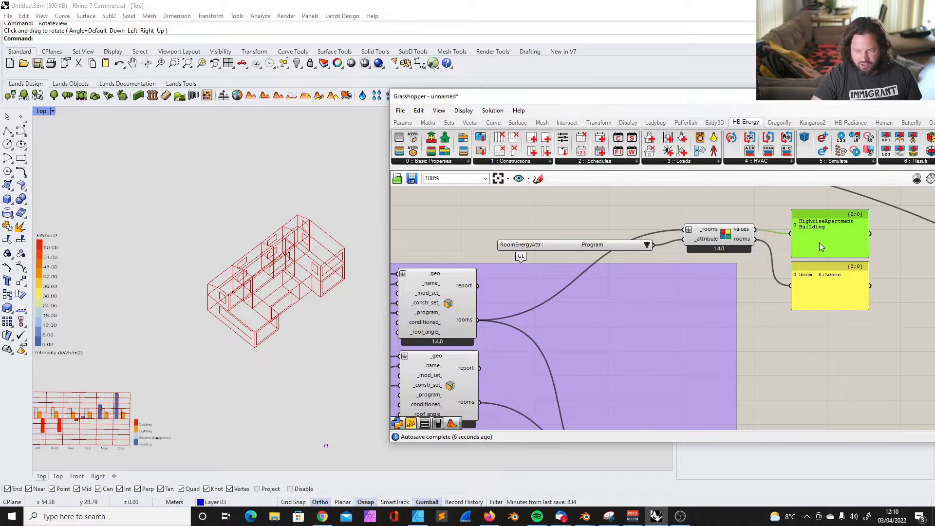
pyautogui.scroll(3, 817, 244)
pyautogui.scroll(-4, 790, 246)
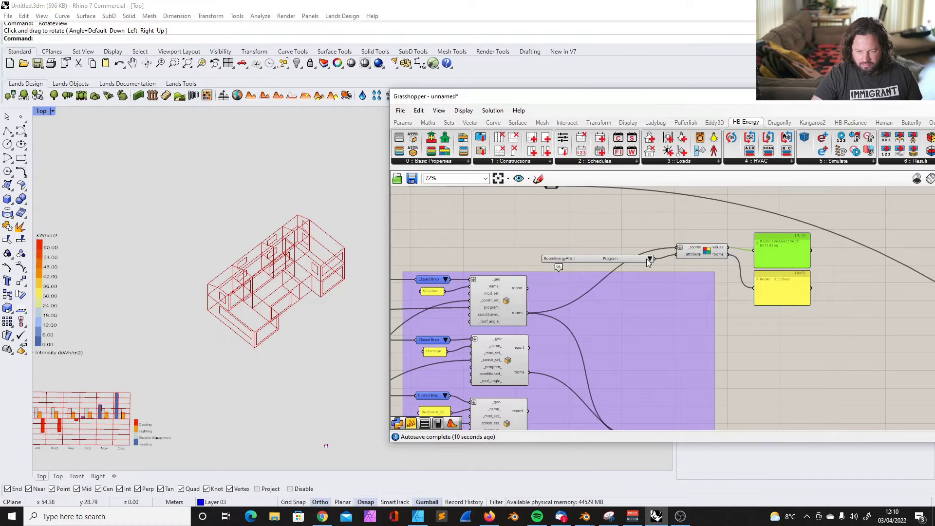
pyautogui.scroll(-2, 643, 260)
pyautogui.scroll(3, 516, 288)
# Move the connected BldgPrograms list back beneath the construction set inputs, keeping HighriseApartment selected
pyautogui.moveTo(446, 287); pyautogui.dragTo(476, 283)
pyautogui.rightClick(626, 290)
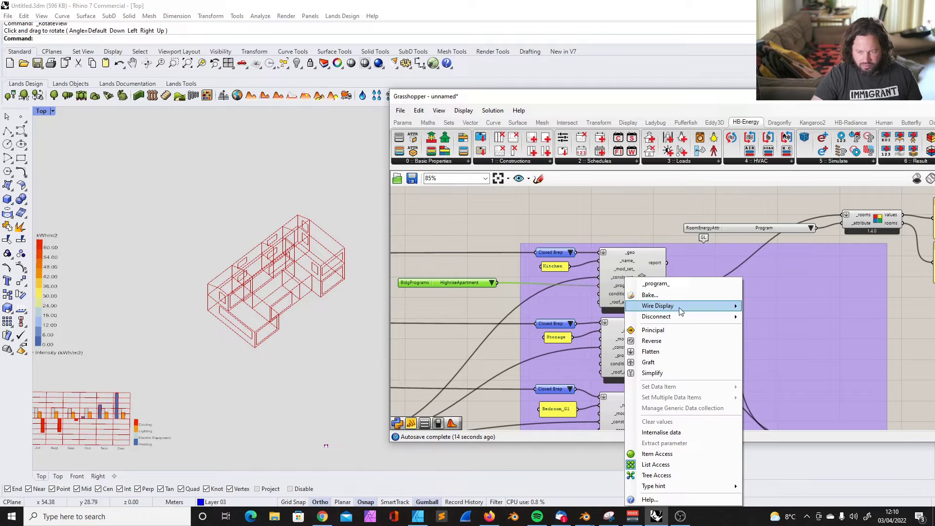
pyautogui.scroll(-3, 538, 276)
pyautogui.scroll(-5, 539, 275)
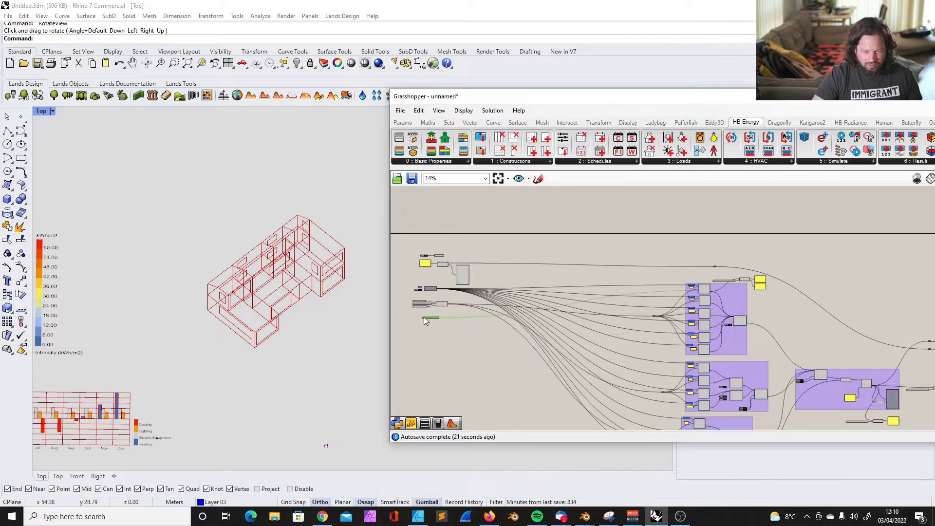
pyautogui.scroll(7, 429, 334)
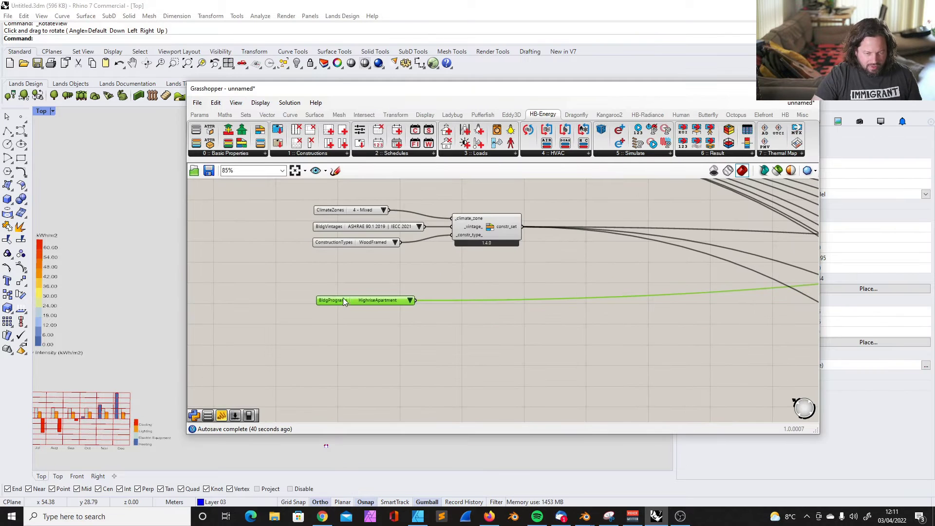
pyautogui.moveTo(343, 298); pyautogui.dragTo(336, 294)
pyautogui.click(405, 294)
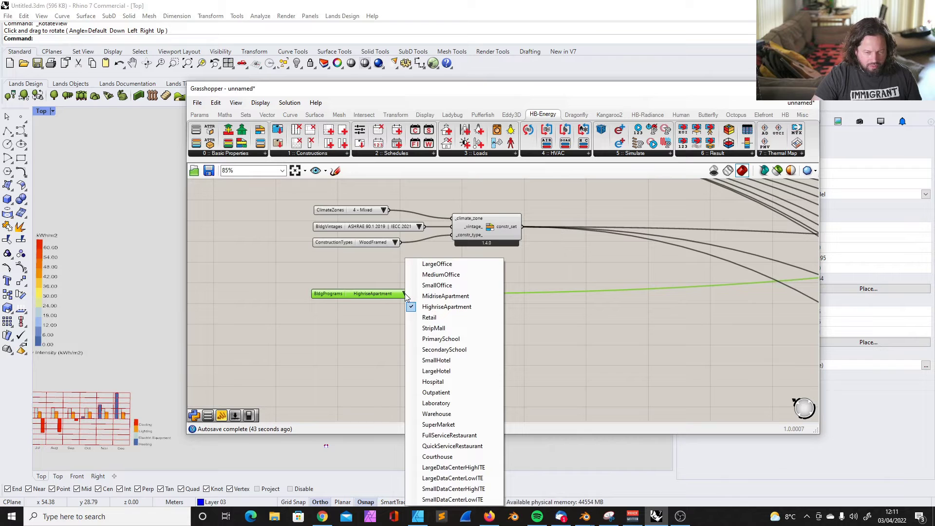
pyautogui.click(540, 308)
pyautogui.moveTo(332, 291); pyautogui.dragTo(329, 276)
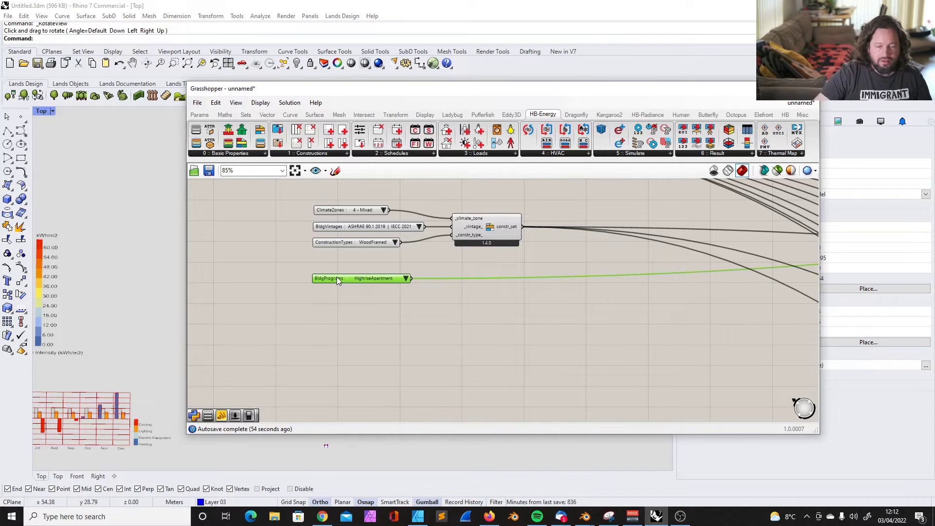
# Review the building program options again and look over the whole definition from the input lists to the simulation components
pyautogui.scroll(-5, 305, 285)
pyautogui.scroll(6, 305, 282)
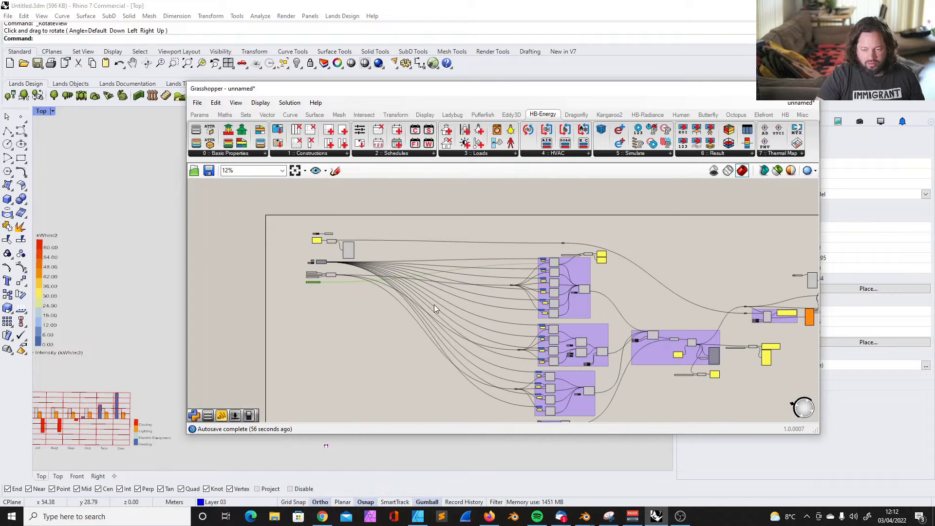
pyautogui.click(356, 273)
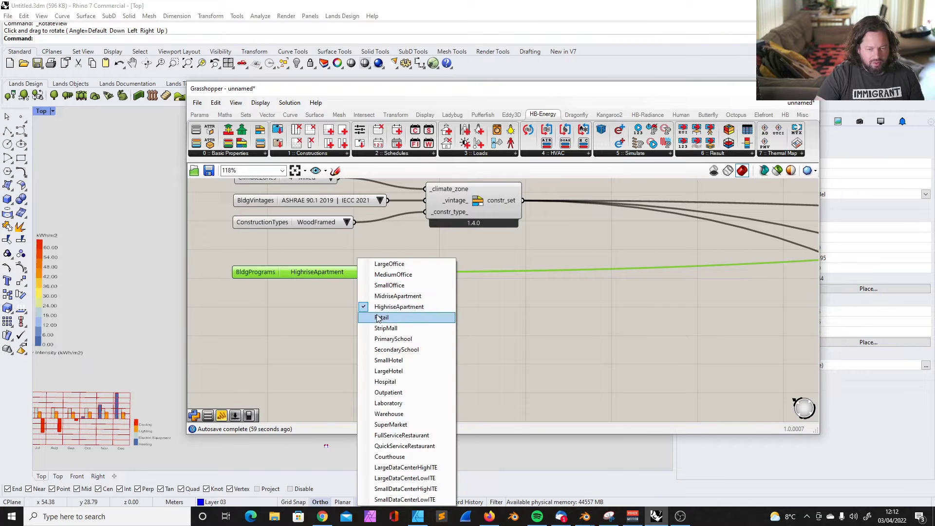
pyautogui.click(343, 282)
pyautogui.scroll(-7, 294, 276)
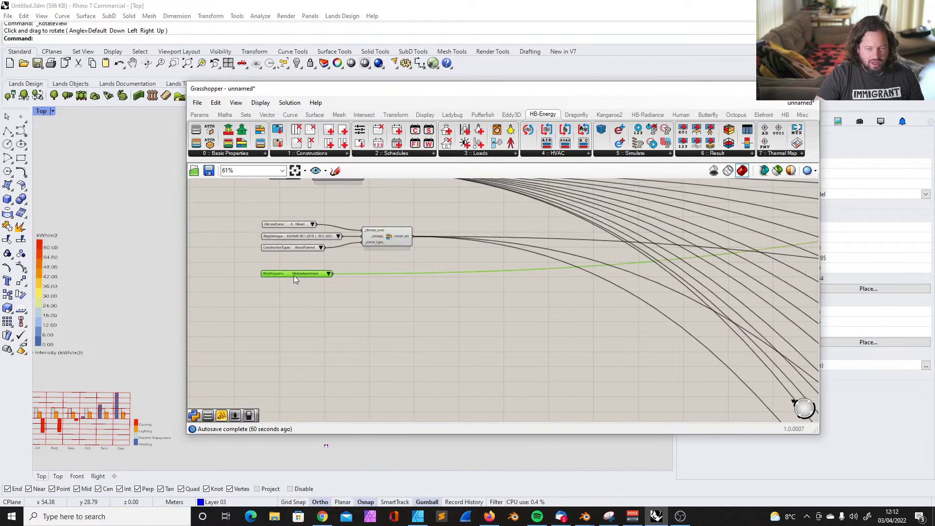
pyautogui.scroll(5, 531, 260)
pyautogui.scroll(-5, 441, 207)
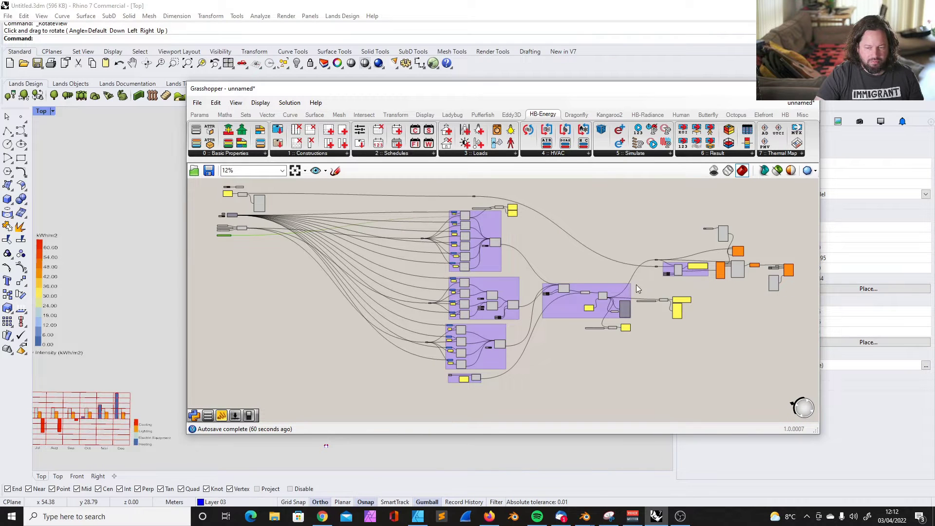
pyautogui.scroll(1, 256, 230)
pyautogui.scroll(-2, 256, 230)
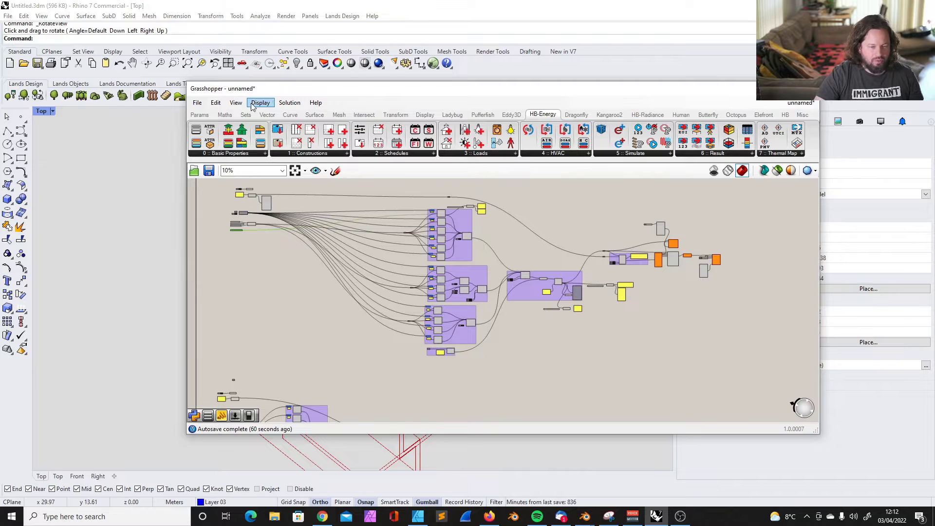
# Place an HB Search Programs component beneath the construction set inputs and connect the BldgPrograms list to its bldg_prog_ input
pyautogui.moveTo(291, 90); pyautogui.dragTo(459, 106)
pyautogui.scroll(6, 483, 255)
pyautogui.moveTo(395, 241); pyautogui.dragTo(533, 305)
pyautogui.scroll(2, 502, 287)
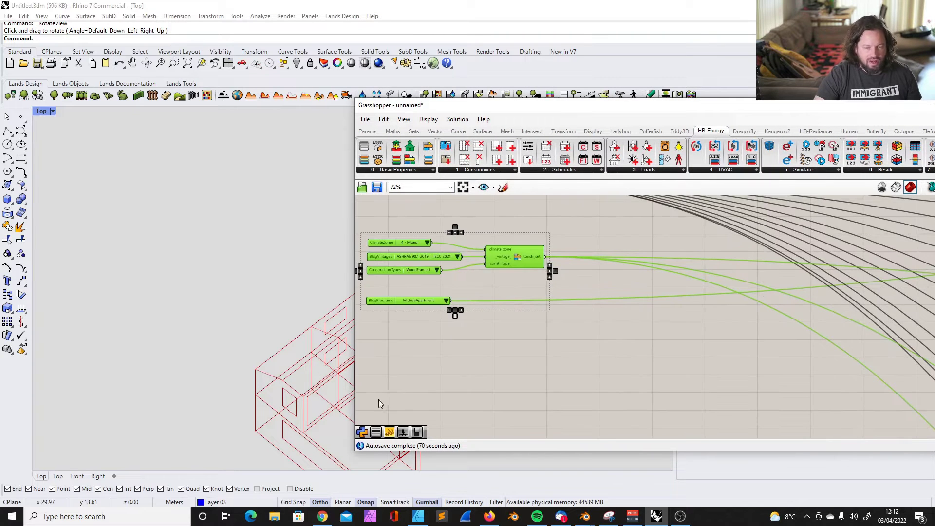
pyautogui.moveTo(443, 107); pyautogui.dragTo(427, 104)
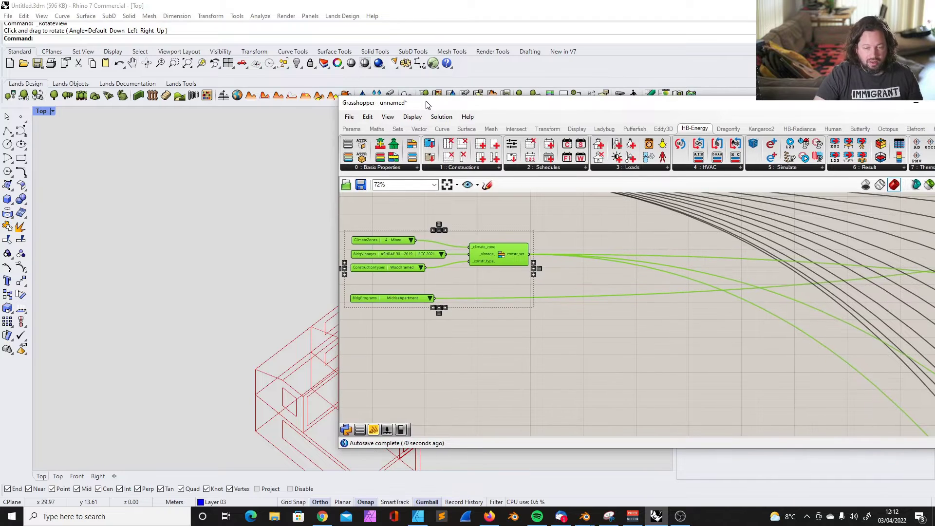
pyautogui.click(481, 371)
pyautogui.scroll(3, 364, 308)
pyautogui.click(409, 167)
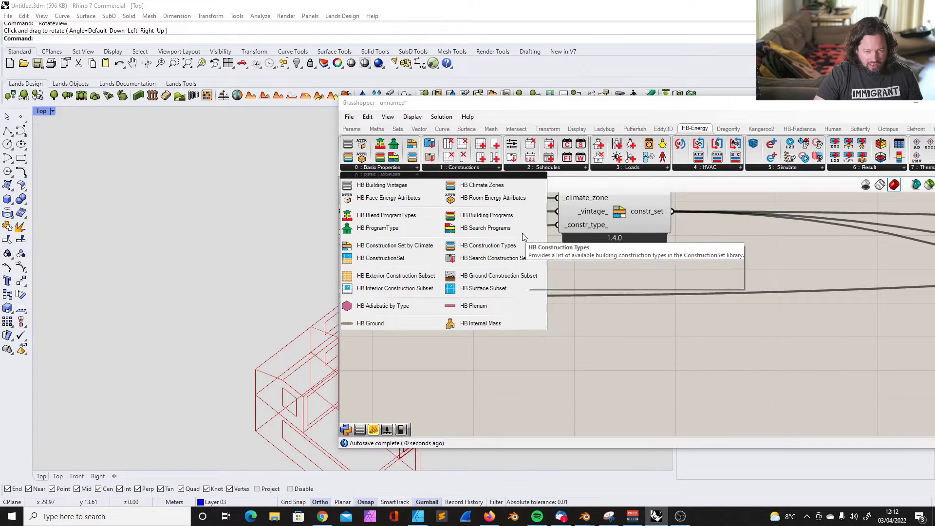
pyautogui.moveTo(508, 230); pyautogui.dragTo(576, 344)
pyautogui.moveTo(516, 271); pyautogui.dragTo(546, 332)
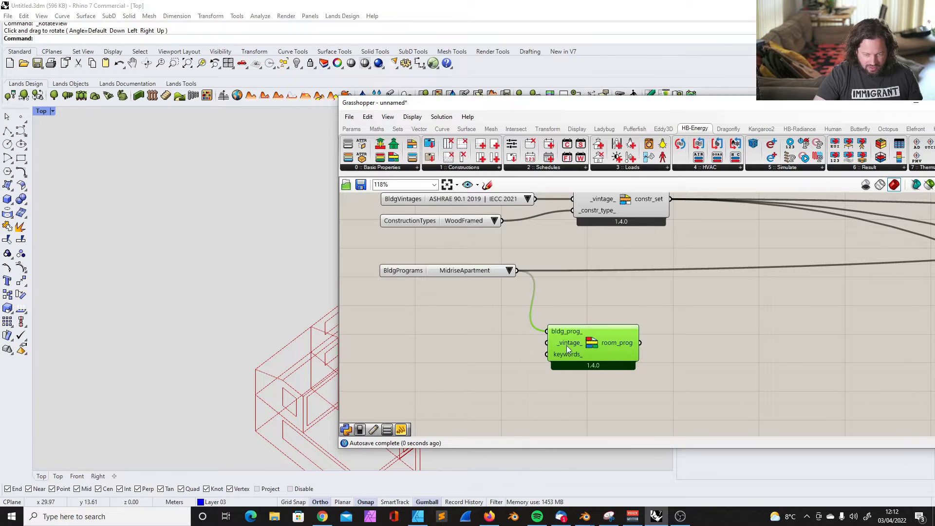
# Check the room_prog output, duplicate the BldgVintages list set to ASHRAE 90.1 2019 | IECC 2021, and connect the copy to Search Programs' _vintage_ input
pyautogui.scroll(-1, 580, 342)
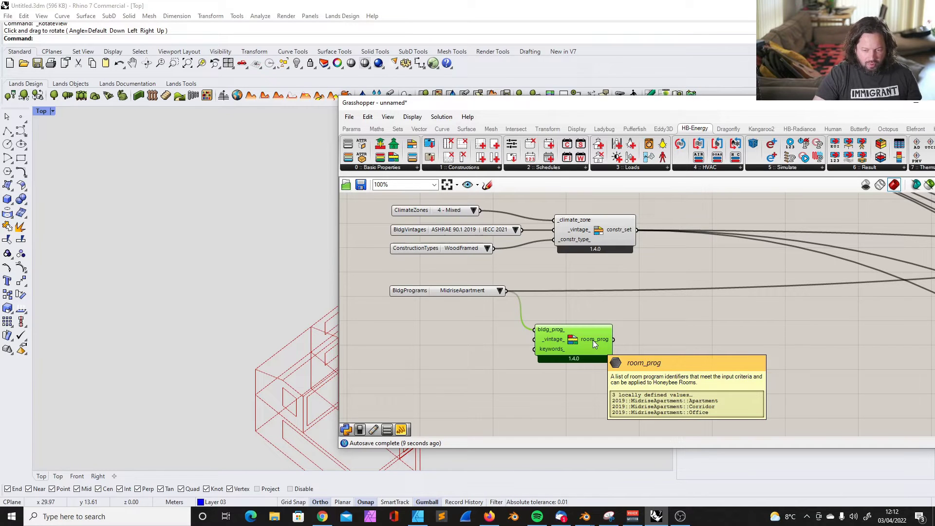
pyautogui.click(460, 291)
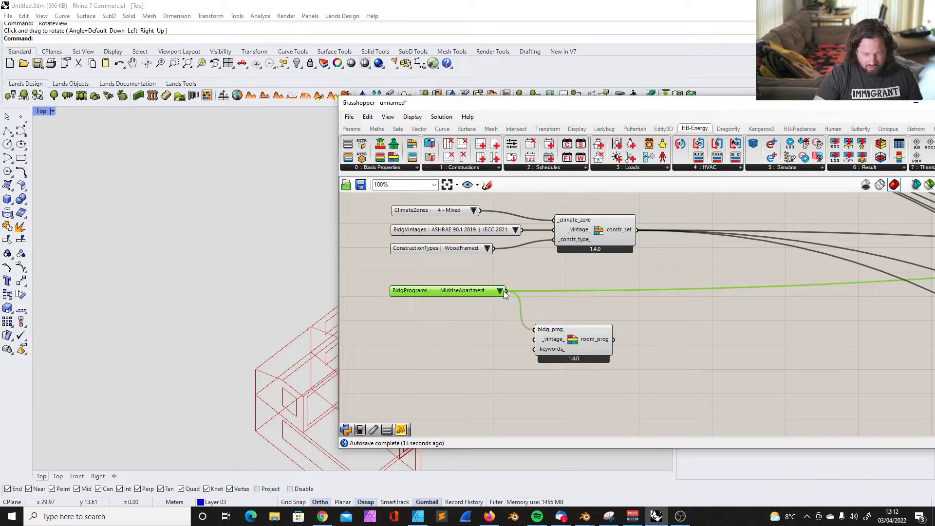
pyautogui.moveTo(606, 341)
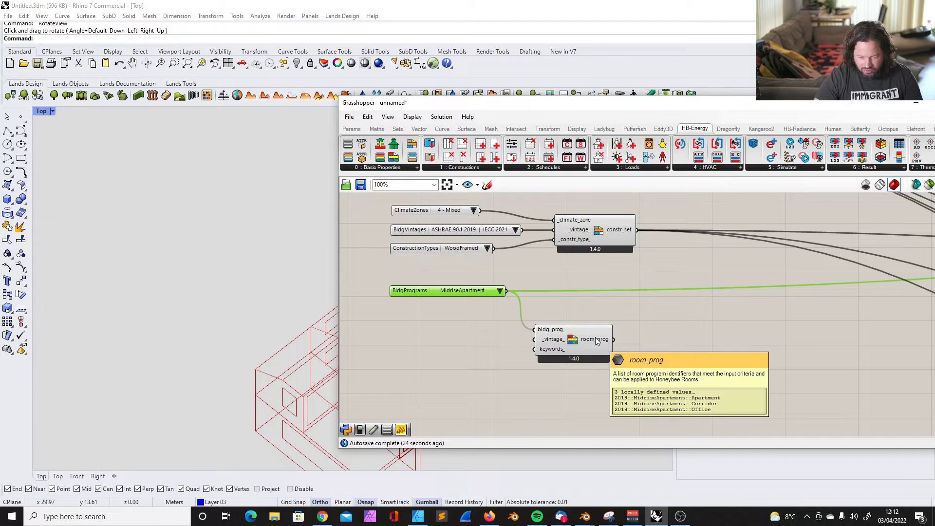
pyautogui.keyDown('alt'); pyautogui.moveTo(475, 229); pyautogui.dragTo(535, 340); pyautogui.keyUp('alt')
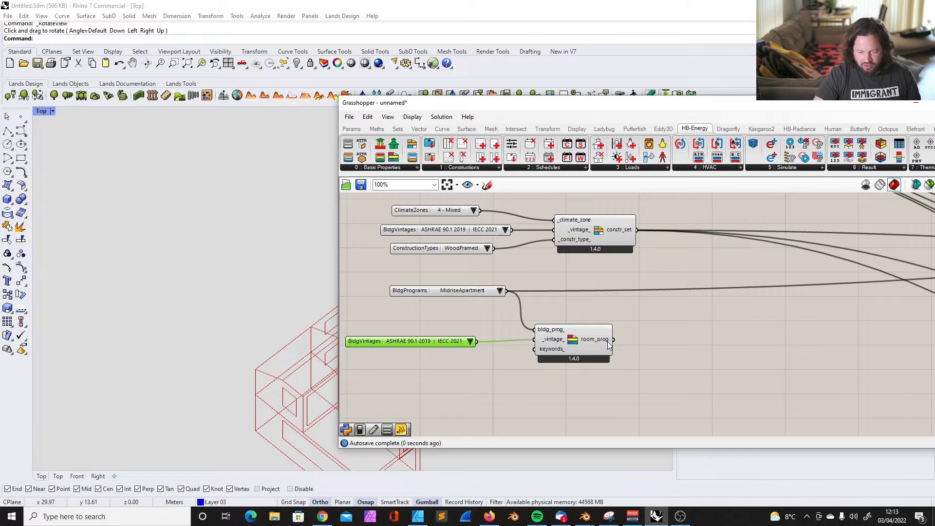
pyautogui.moveTo(443, 343); pyautogui.dragTo(472, 341)
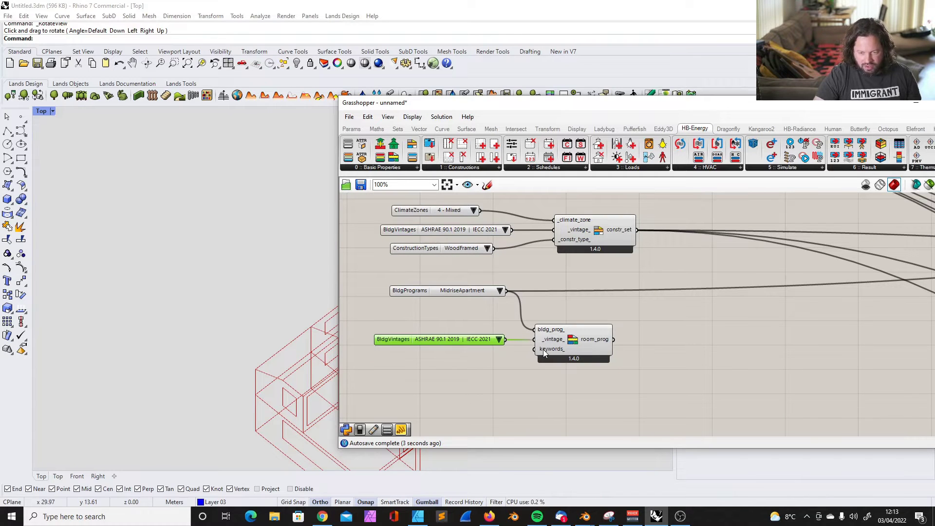
pyautogui.moveTo(544, 353)
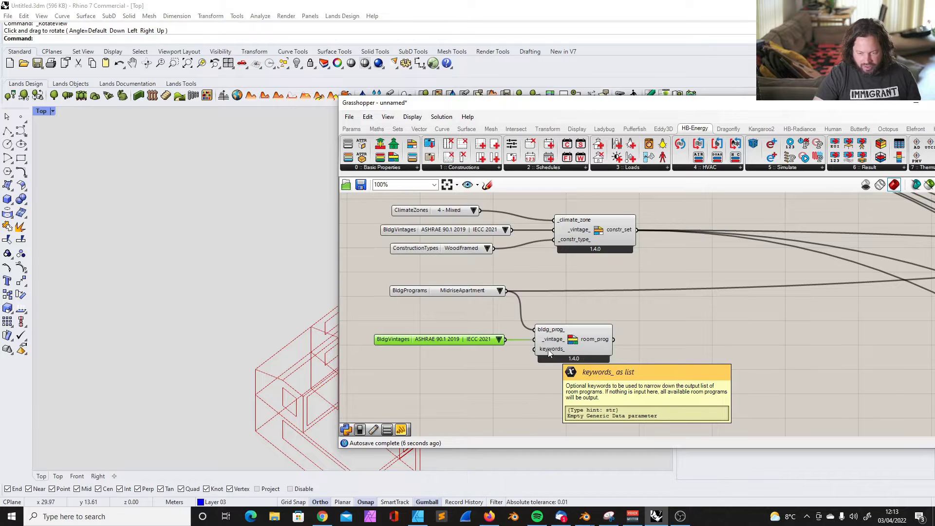
# Copy the item selector from the first room component over to HB Search Programs and connect it to the room_prog output
pyautogui.scroll(-5, 481, 320)
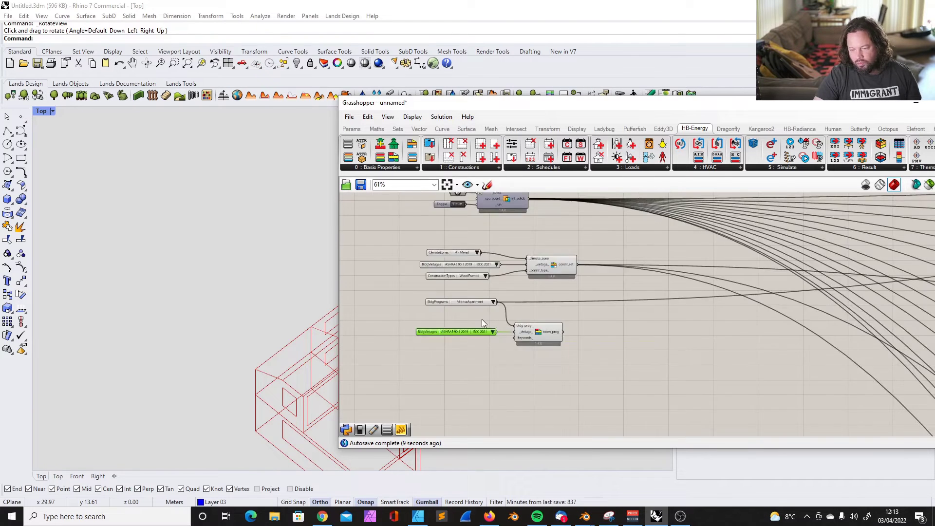
pyautogui.scroll(4, 468, 293)
pyautogui.scroll(-5, 441, 299)
pyautogui.scroll(2, 441, 299)
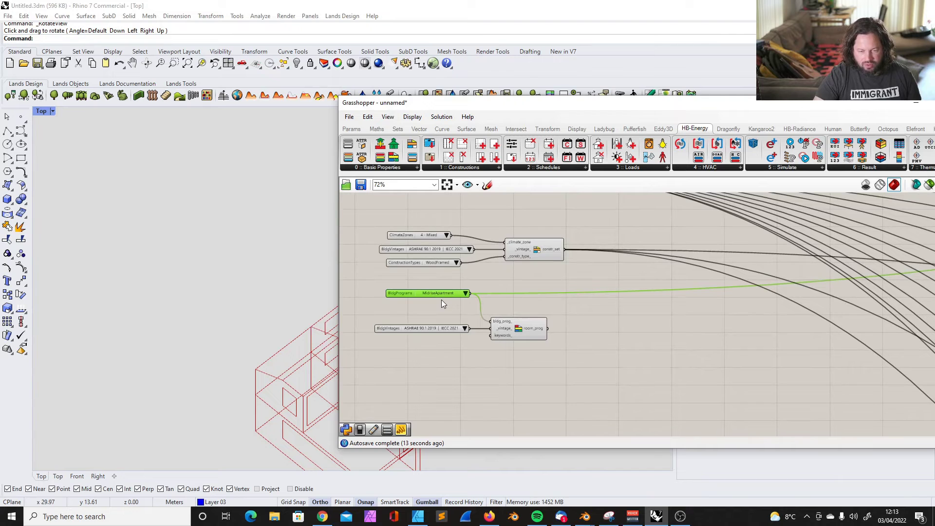
pyautogui.scroll(-2, 436, 291)
pyautogui.moveTo(660, 103); pyautogui.dragTo(411, 90)
pyautogui.scroll(-3, 391, 277)
pyautogui.scroll(2, 580, 279)
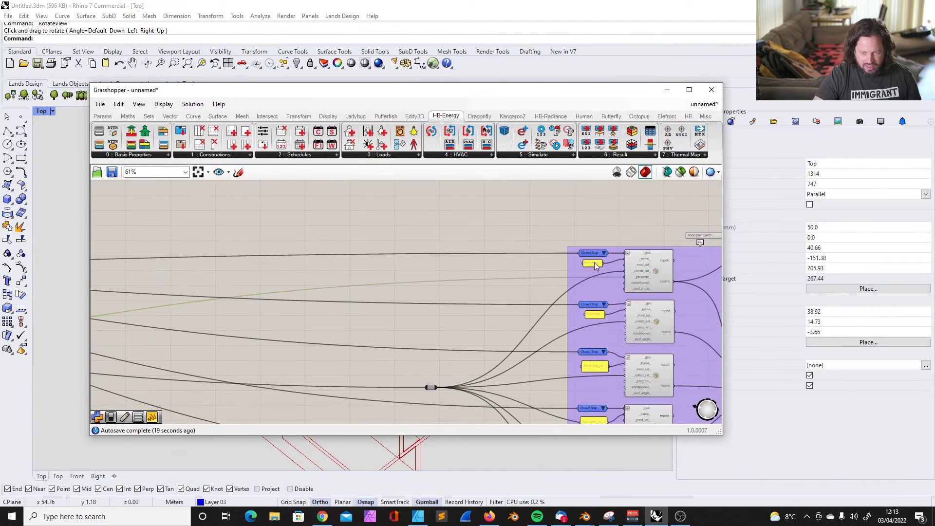
pyautogui.scroll(-4, 492, 291)
pyautogui.scroll(3, 481, 290)
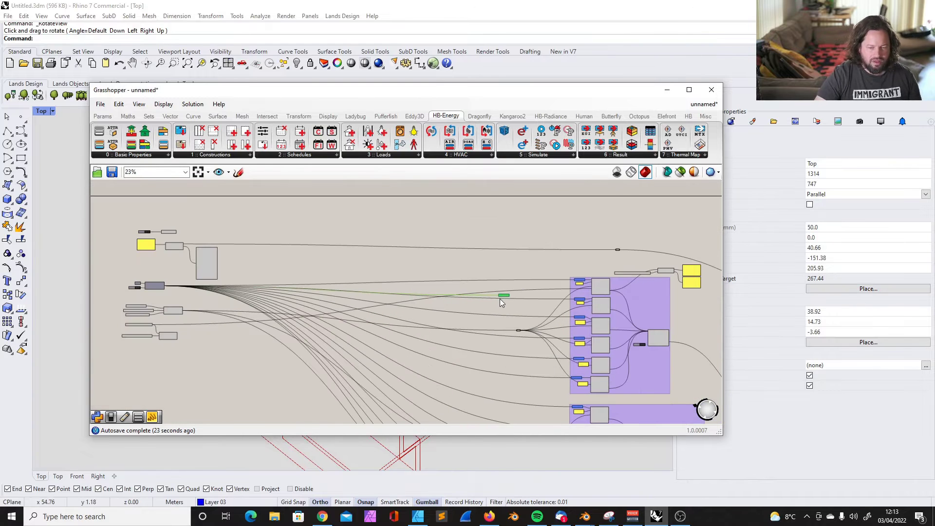
pyautogui.scroll(6, 151, 338)
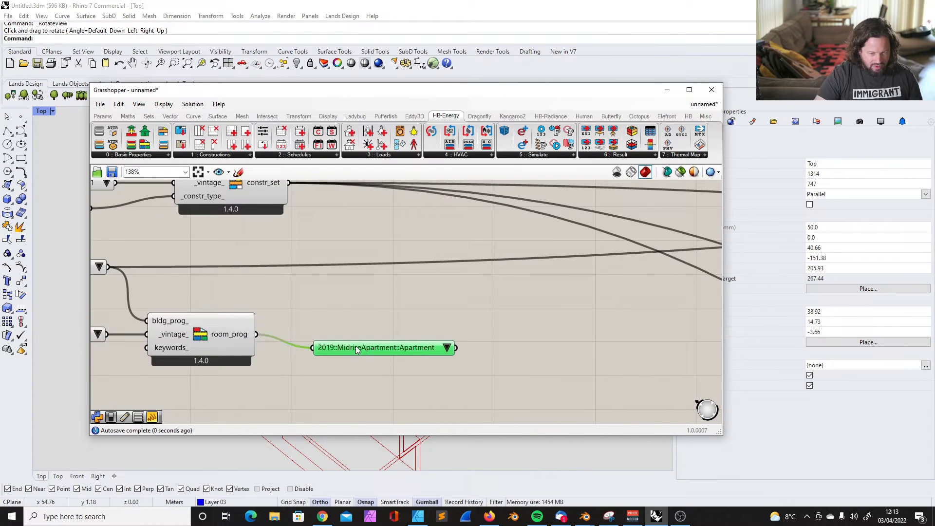
# Set the room program selector to 2019::MidriseApartment::Office
pyautogui.click(468, 336)
pyautogui.click(497, 366)
pyautogui.click(468, 337)
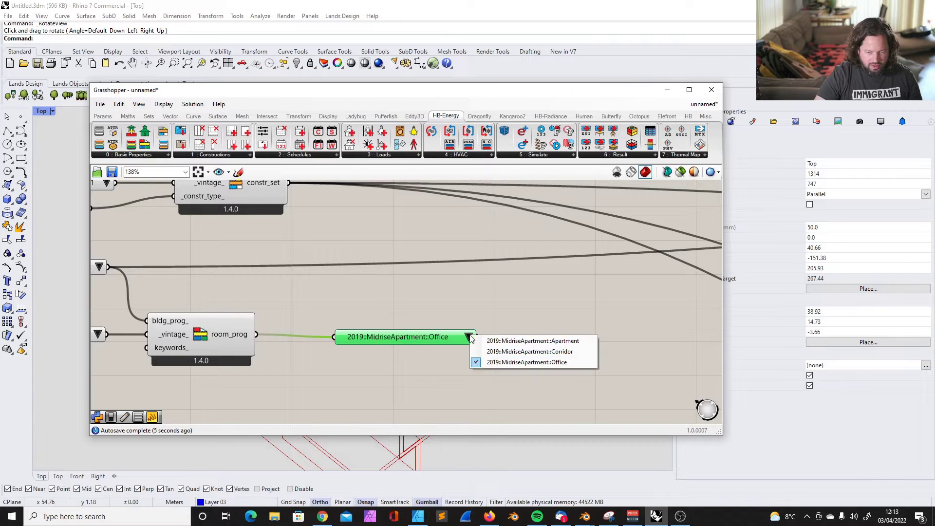
pyautogui.click(534, 364)
pyautogui.scroll(-5, 386, 349)
pyautogui.scroll(5, 335, 340)
# Align the duplicated BldgVintages list, set BldgPrograms to HighriseApartment, and check the room programs offered by the selector
pyautogui.click(273, 323)
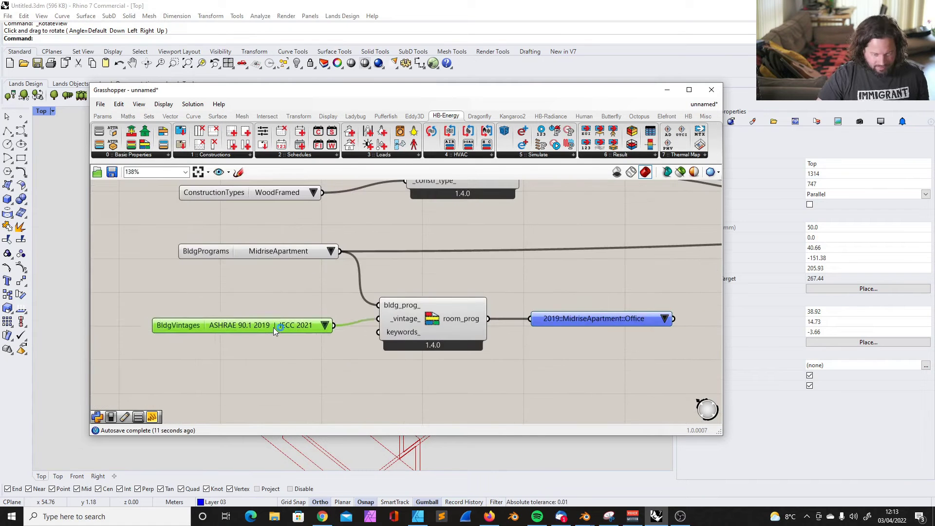
pyautogui.click(322, 253)
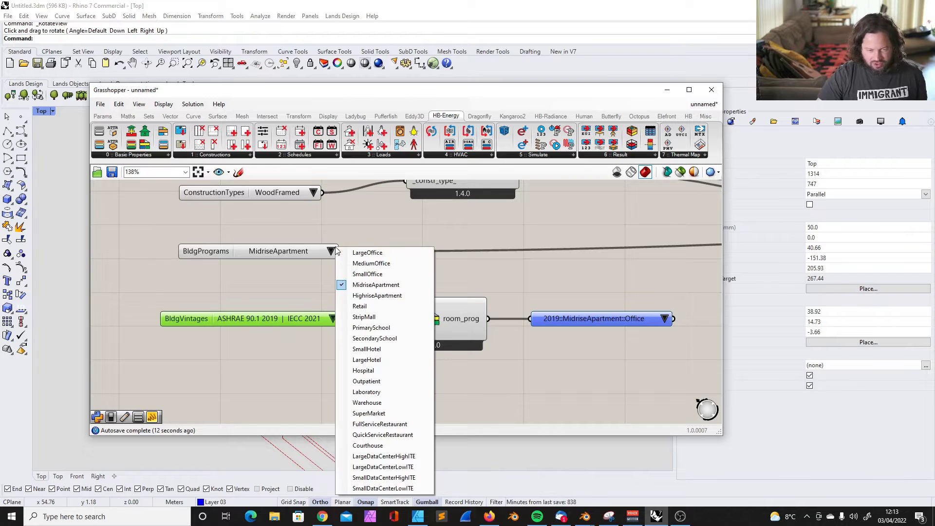
pyautogui.click(376, 296)
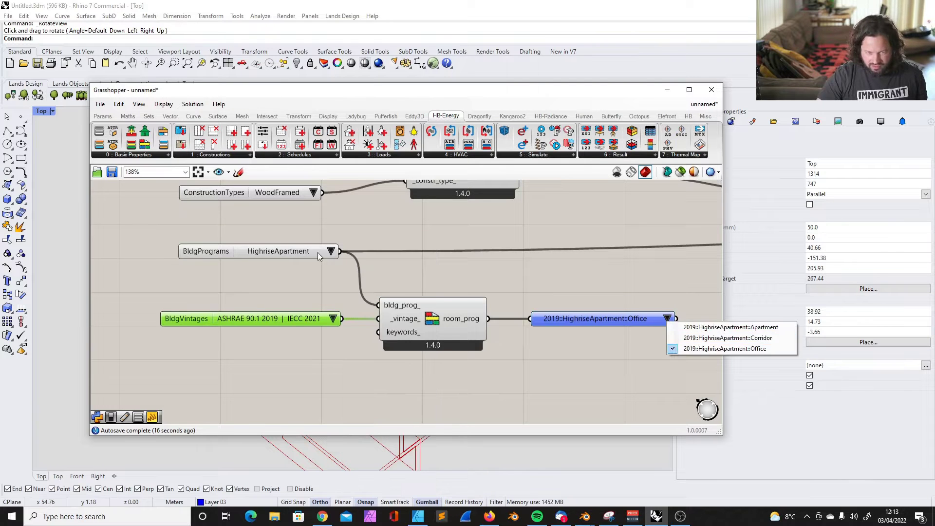
# Set BldgPrograms to StripMall and check which room programs the selector offers
pyautogui.click(333, 253)
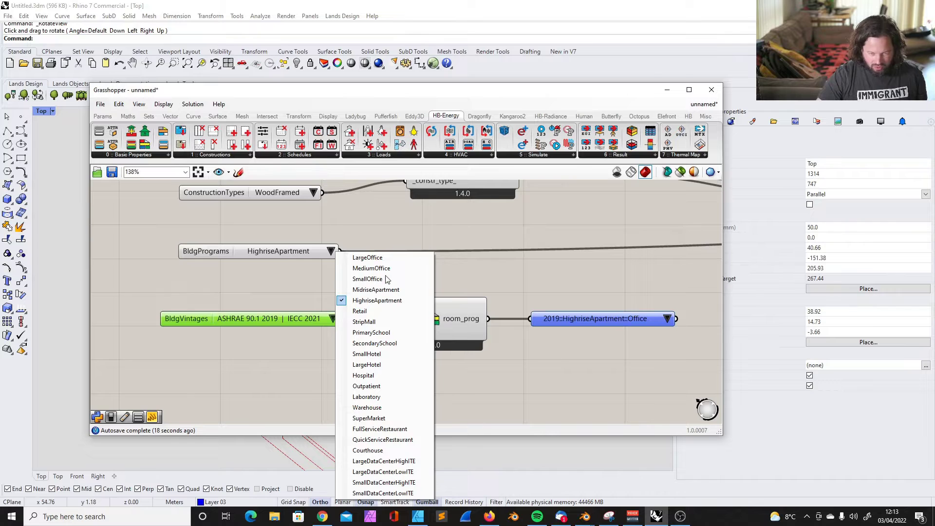
pyautogui.click(370, 311)
pyautogui.click(632, 318)
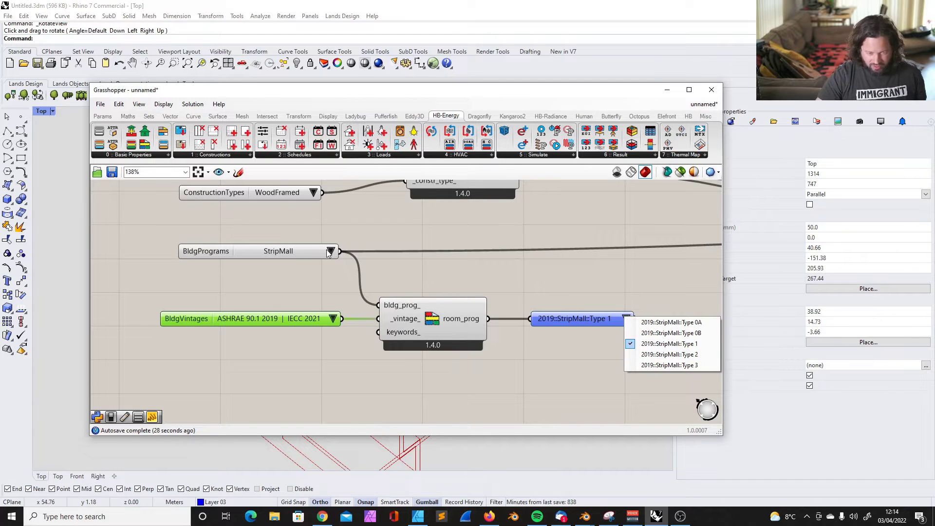
# Set BldgPrograms to SmallOffice and review the room programs available in the selector
pyautogui.click(329, 251)
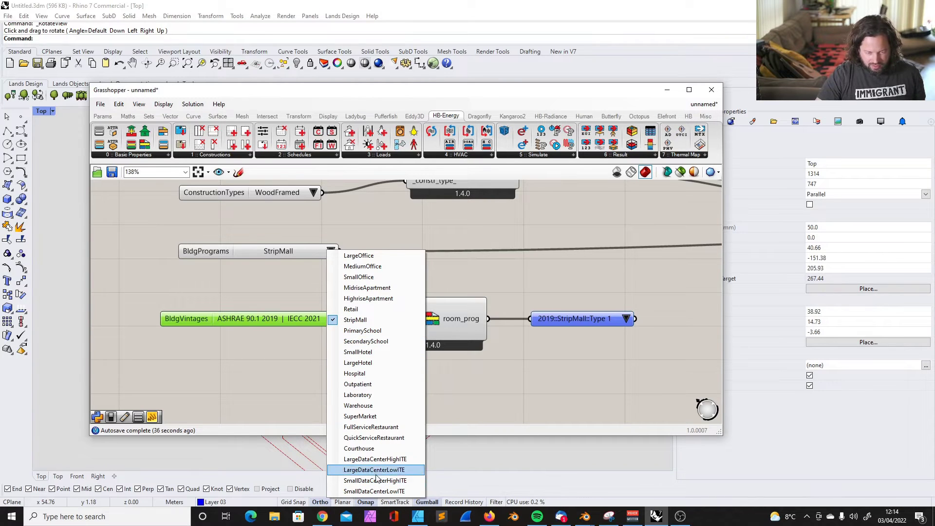
pyautogui.click(358, 277)
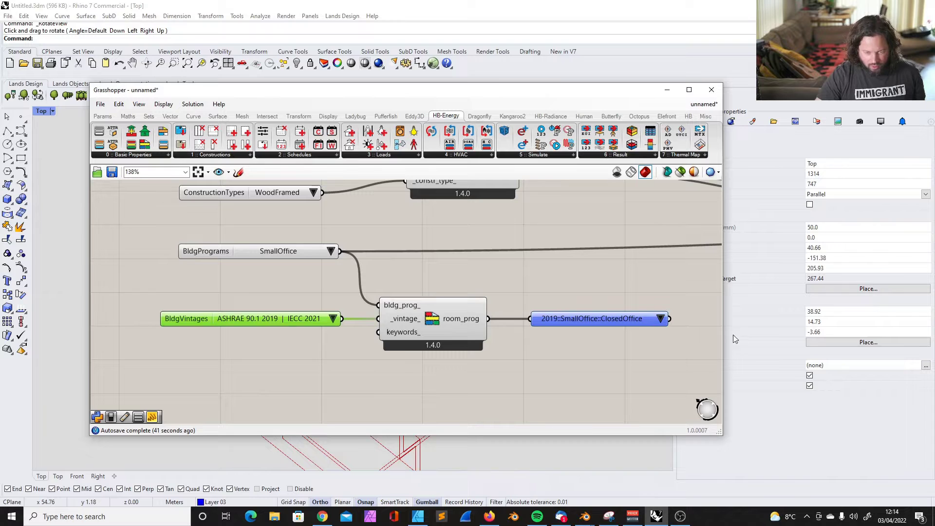
pyautogui.click(662, 319)
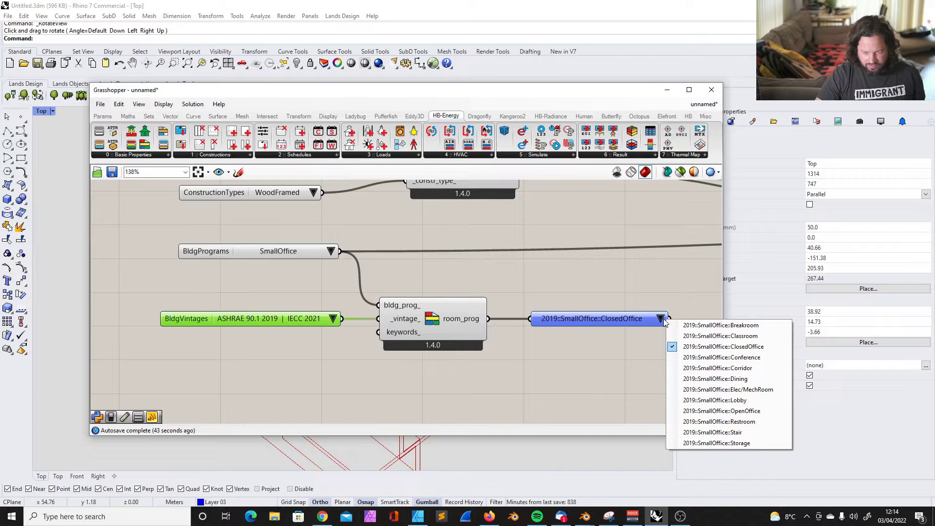
pyautogui.click(591, 321)
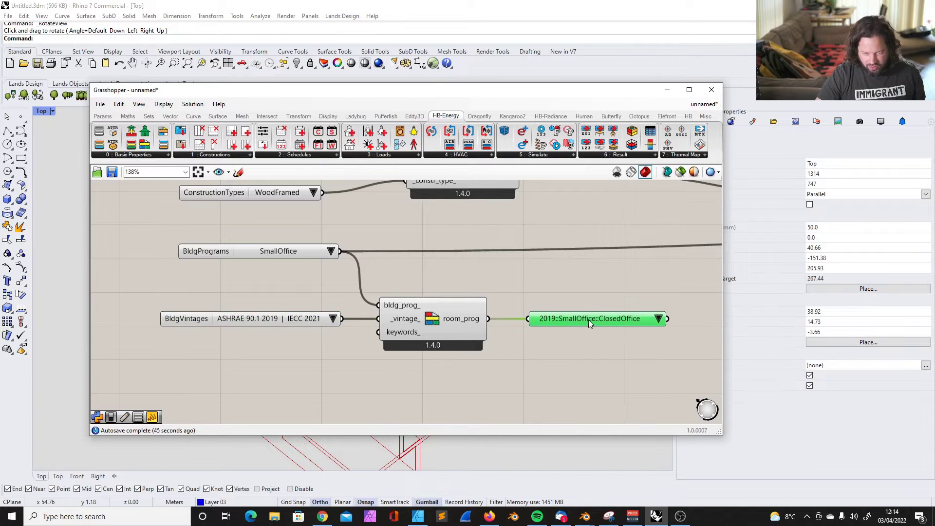
pyautogui.click(658, 318)
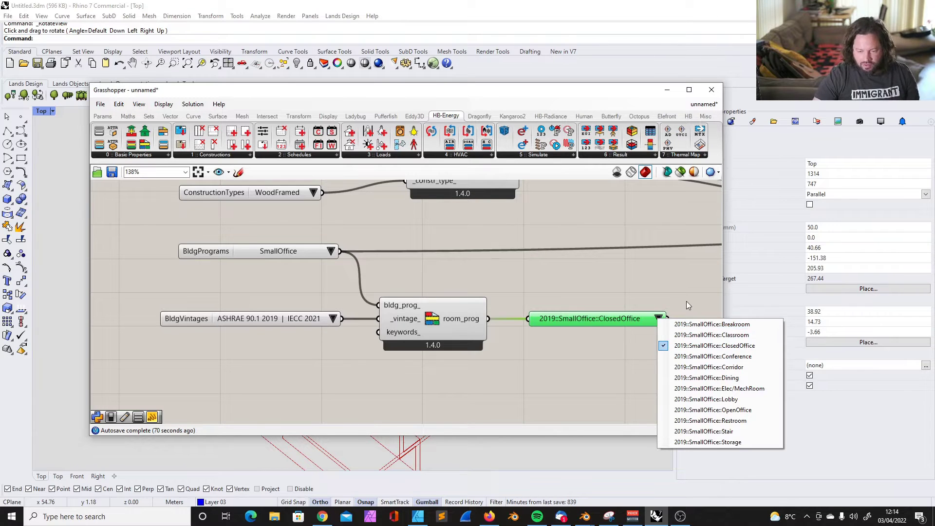
pyautogui.click(608, 297)
pyautogui.click(619, 320)
# Review the building program options and room_prog output, and move the room program selector closer to HB Search Programs
pyautogui.moveTo(172, 322)
pyautogui.mouseDown()
pyautogui.moveTo(171, 309)
pyautogui.moveTo(182, 318)
pyautogui.mouseUp()
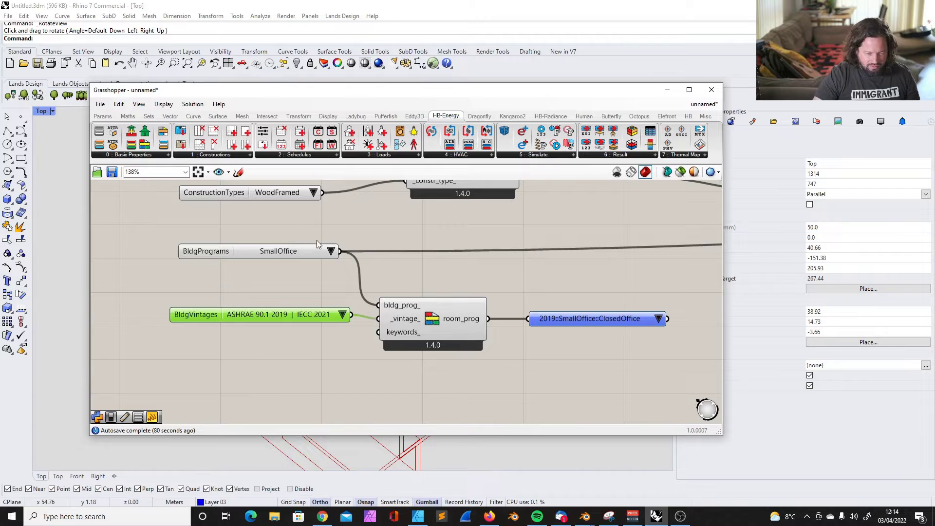
pyautogui.click(335, 250)
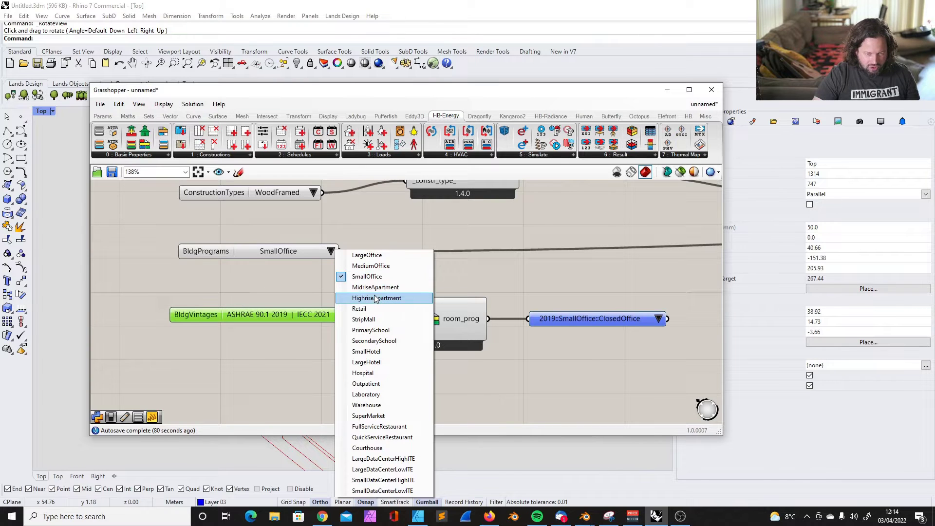
pyautogui.click(480, 278)
pyautogui.click(441, 318)
pyautogui.moveTo(451, 320)
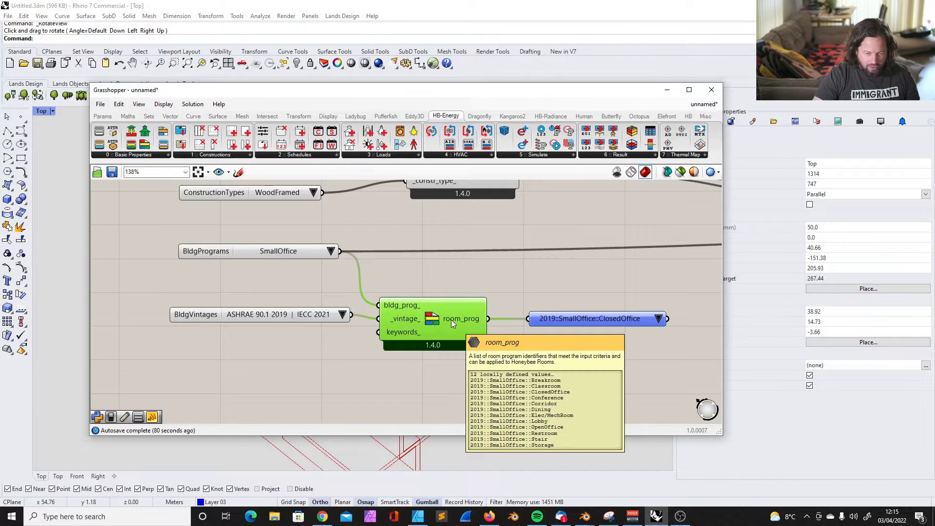
pyautogui.moveTo(457, 309); pyautogui.dragTo(459, 309)
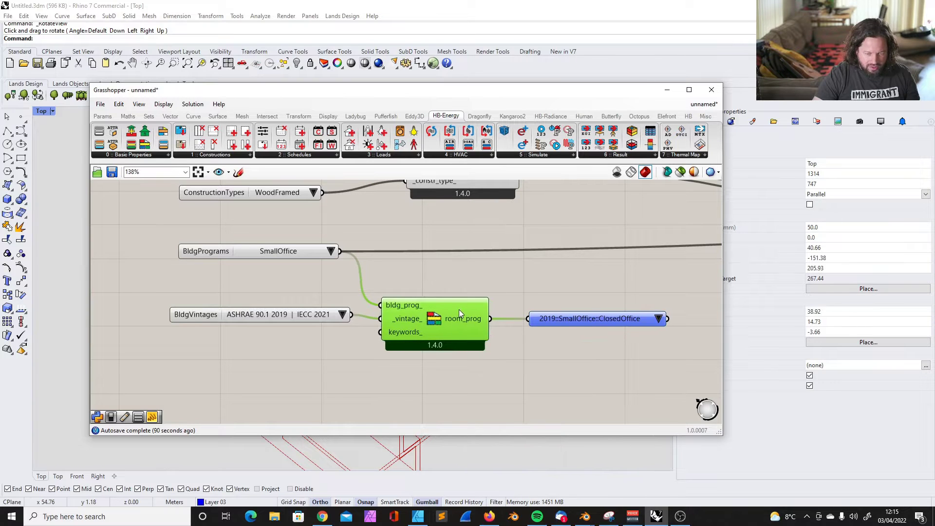
pyautogui.moveTo(588, 319); pyautogui.dragTo(571, 320)
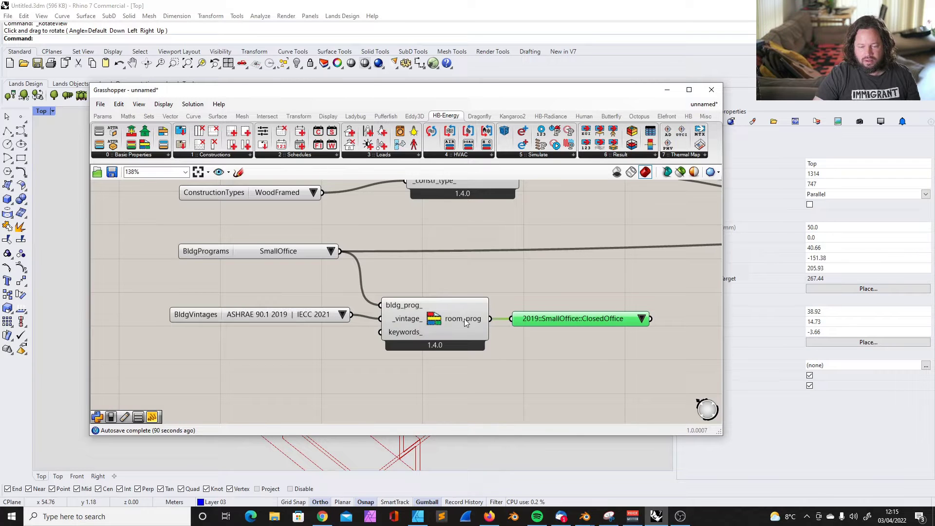
pyautogui.click(641, 319)
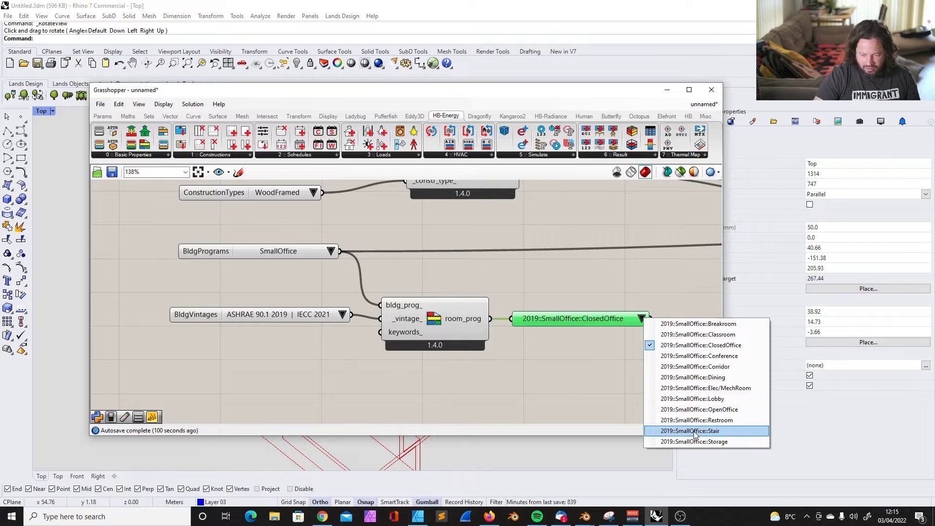
# Move the BldgPrograms list and the duplicated BldgVintages list into a compact group beside HB Search Programs
pyautogui.moveTo(245, 249); pyautogui.dragTo(252, 276)
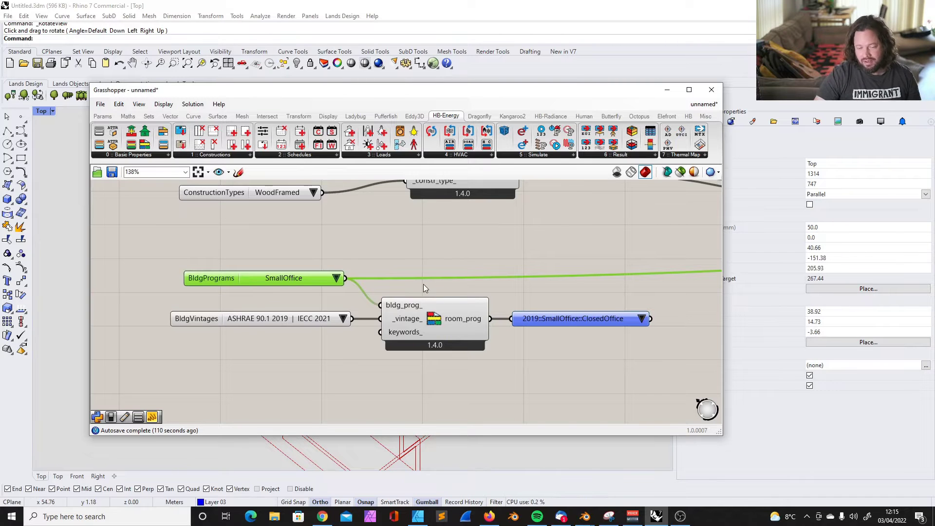
pyautogui.click(294, 318)
pyautogui.moveTo(293, 317); pyautogui.dragTo(286, 301)
pyautogui.click(370, 357)
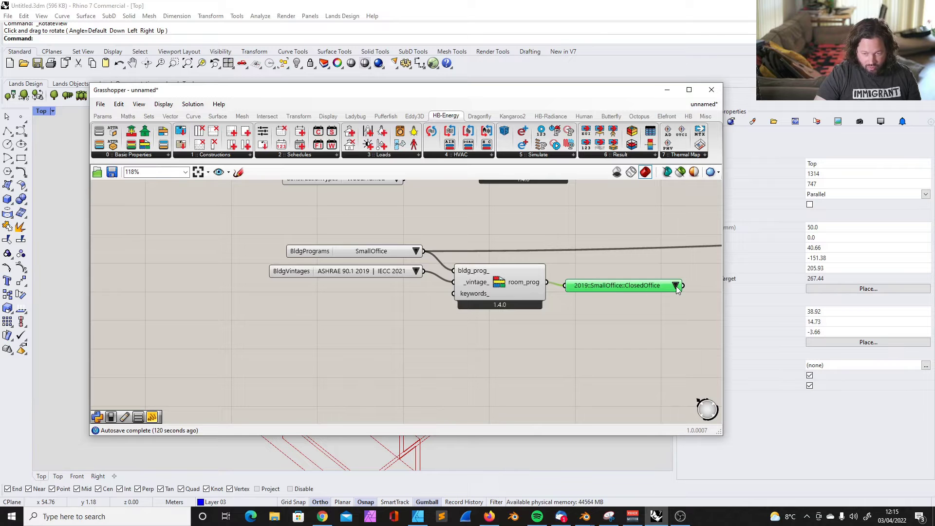
# Set BldgPrograms to SmallHotel and check which room programs the selector offers for the 2016 vintage
pyautogui.click(416, 251)
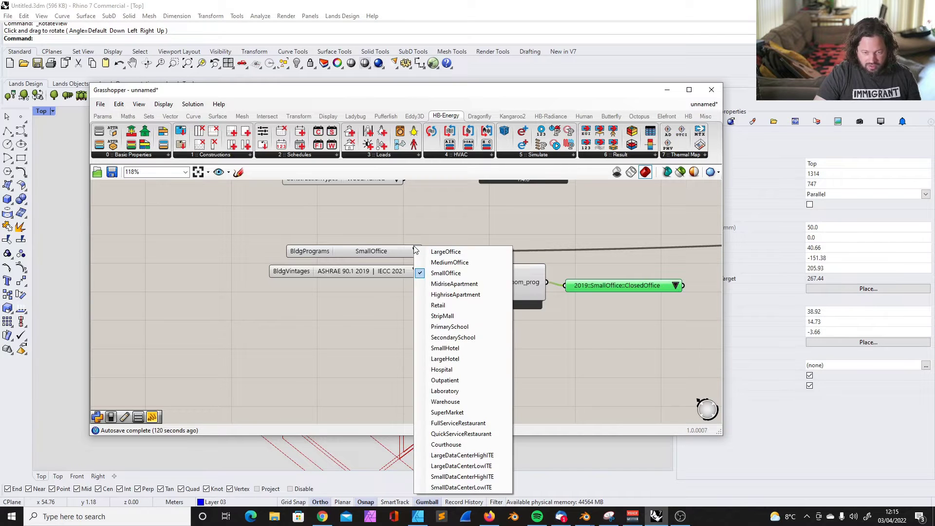
pyautogui.click(456, 349)
pyautogui.click(675, 285)
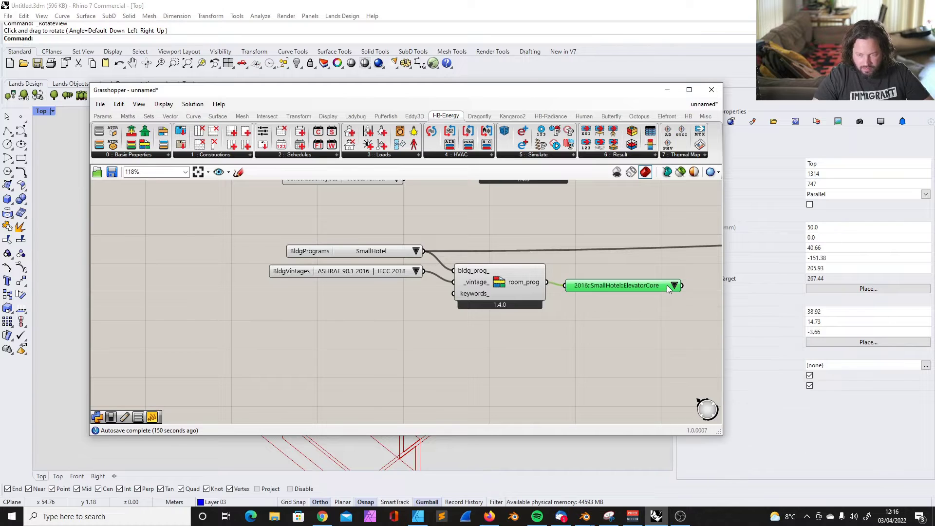
pyautogui.click(673, 286)
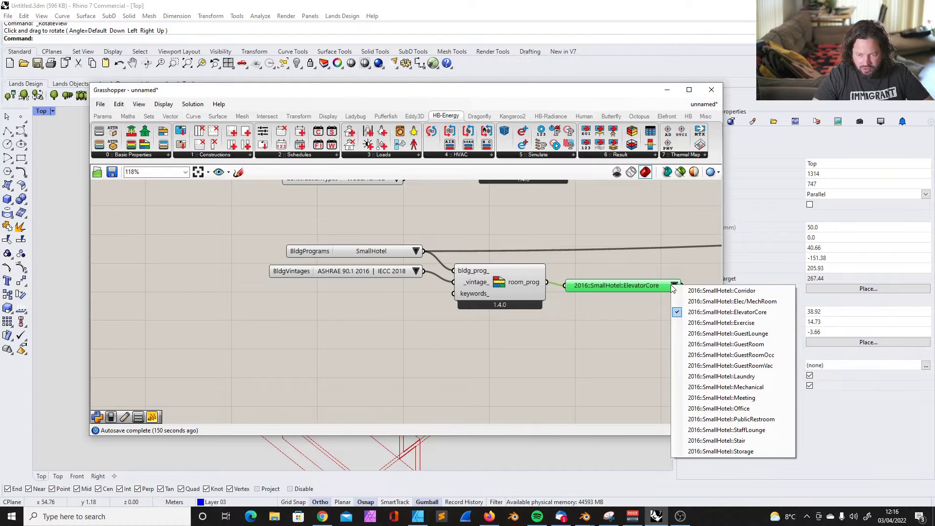
# Compare the SmallHotel room programs under the 1980-2004 (CBECS) vintage and the ASHRAE 90.1 2019 | IECC 2021 vintage
pyautogui.click(416, 271)
pyautogui.click(463, 332)
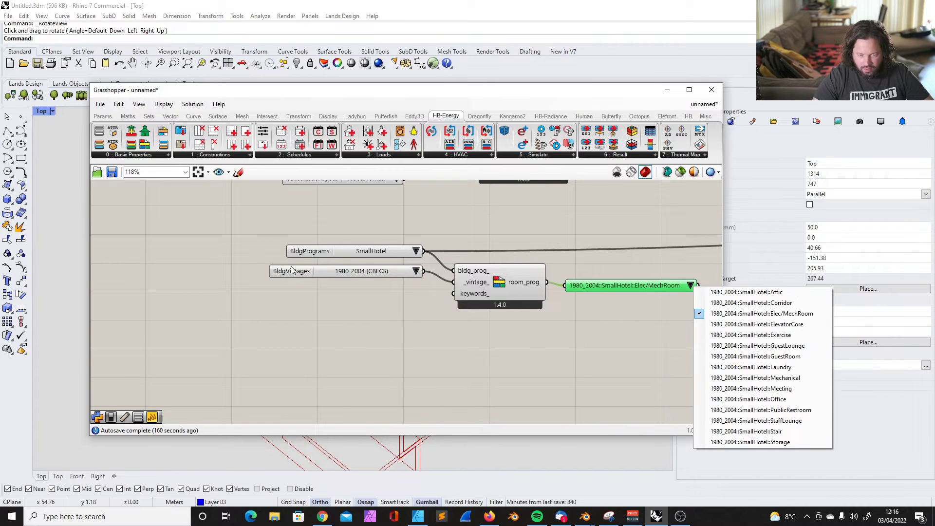
pyautogui.click(755, 324)
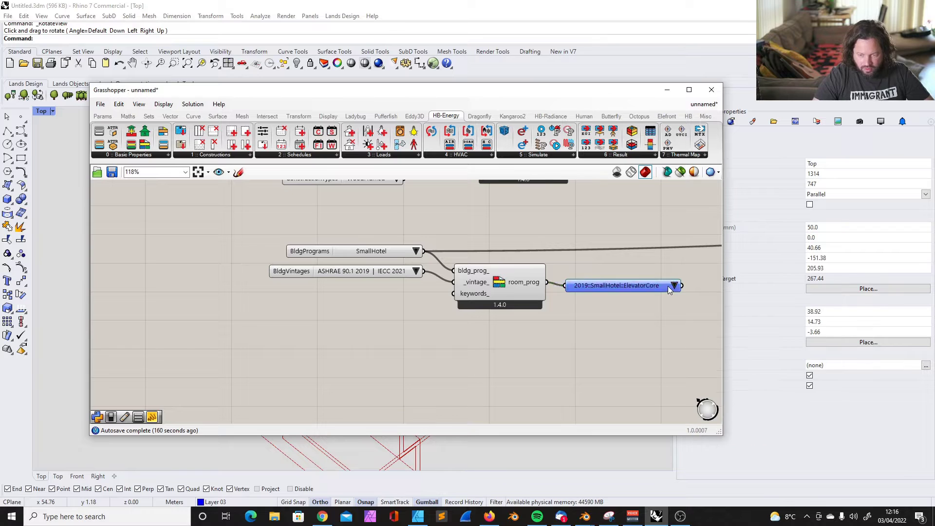
pyautogui.click(674, 286)
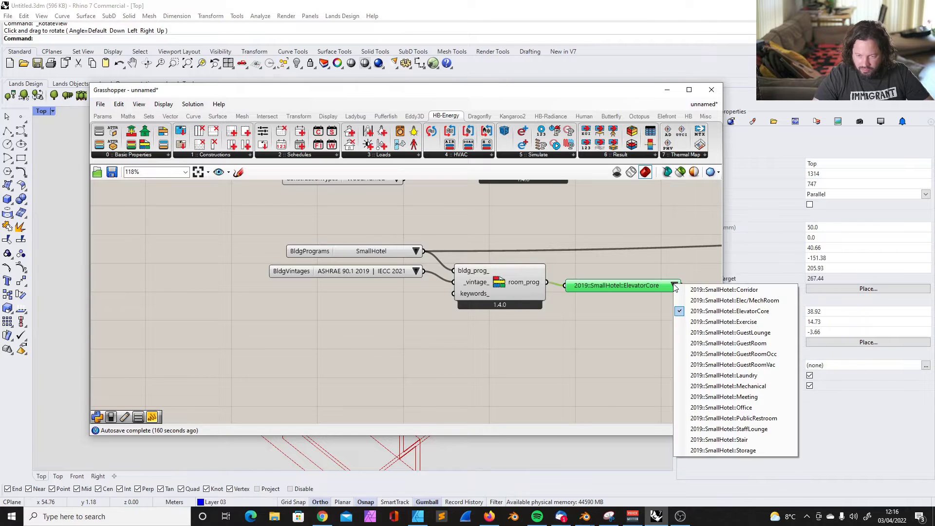
pyautogui.click(563, 393)
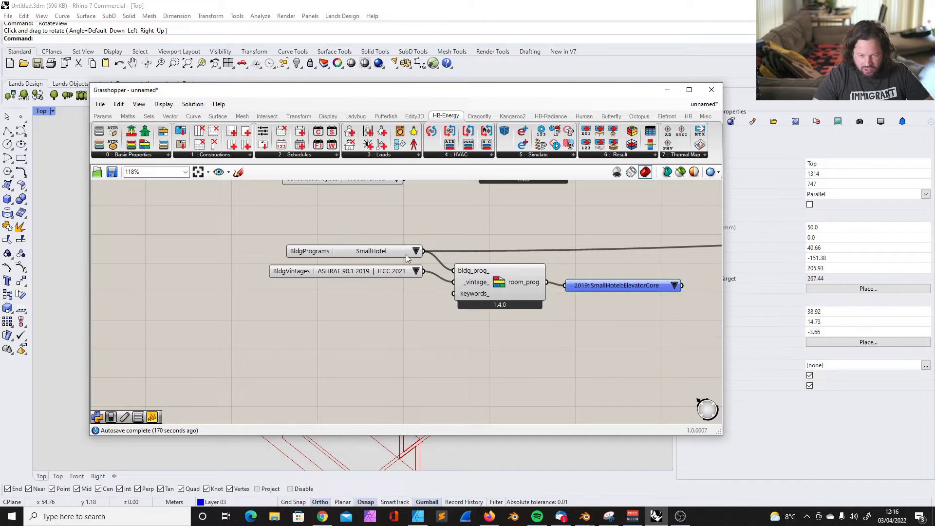
# Set BldgPrograms back to SmallOffice and review its 2019 room programs in the selector
pyautogui.click(416, 250)
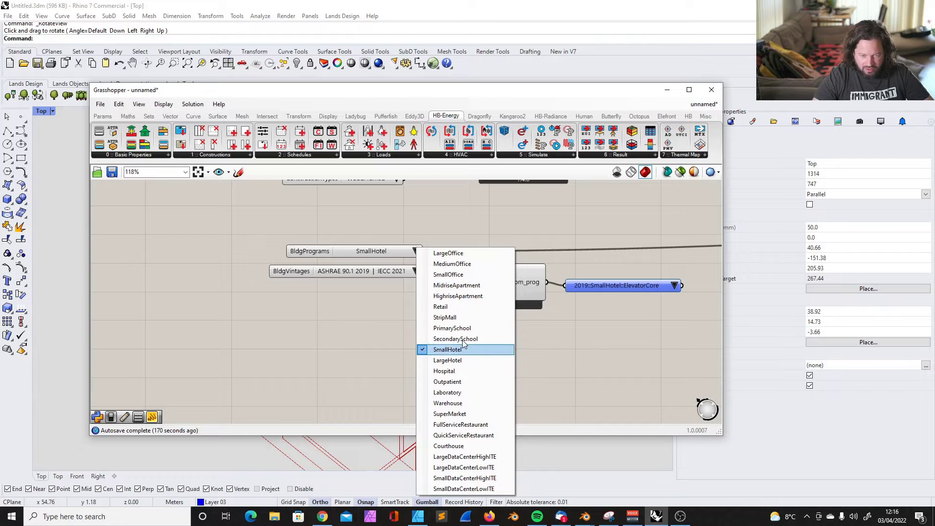
pyautogui.click(463, 274)
pyautogui.click(676, 286)
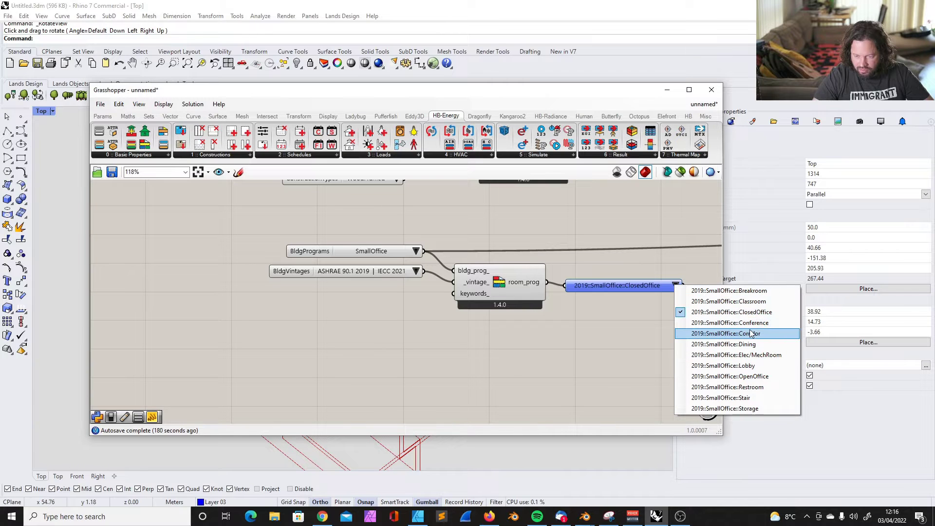
pyautogui.click(741, 411)
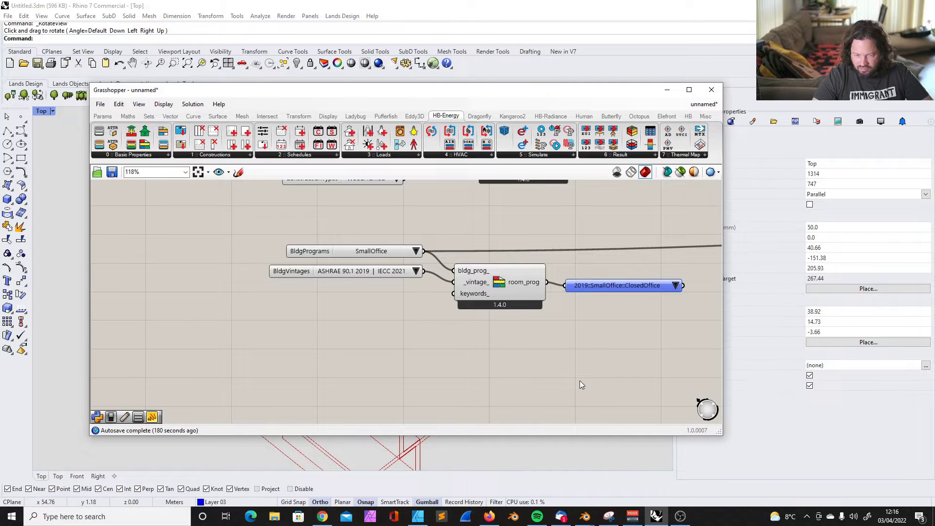
# Move the BldgPrograms list slightly up and disconnect it from the bldg_prog_ input of HB Search Programs
pyautogui.moveTo(394, 252); pyautogui.dragTo(386, 235)
pyautogui.rightClick(477, 270)
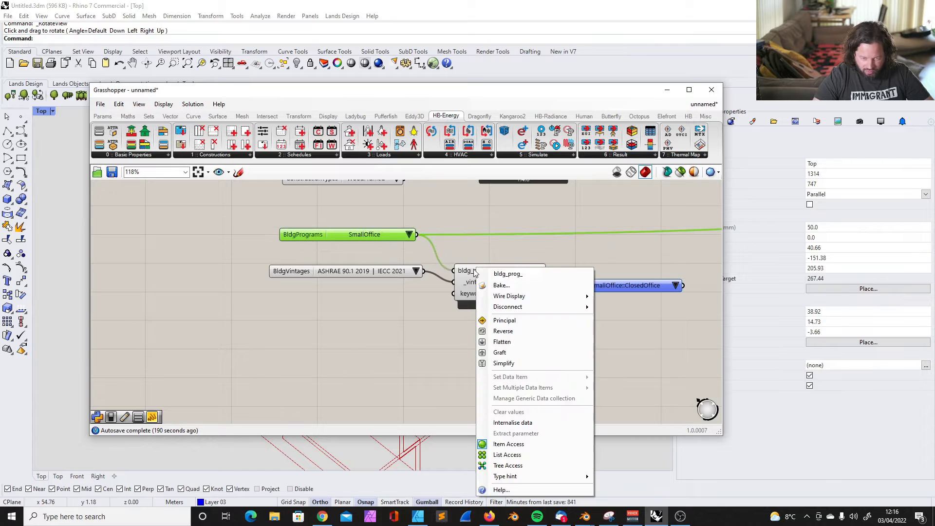
pyautogui.moveTo(536, 307)
pyautogui.click(628, 316)
# Add a text panel reading "kitchen" and connect it to the keywords_ input of HB Search Programs
pyautogui.doubleClick(365, 322)
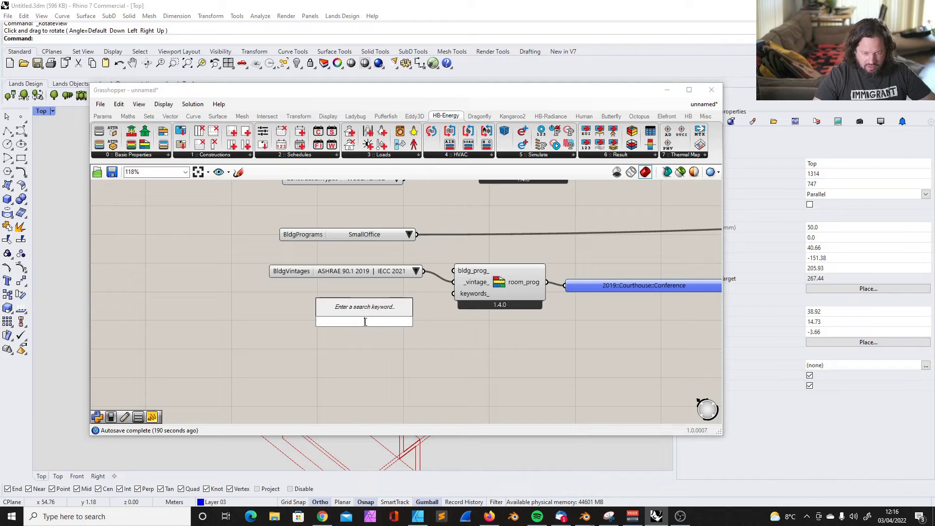
pyautogui.write('pan')
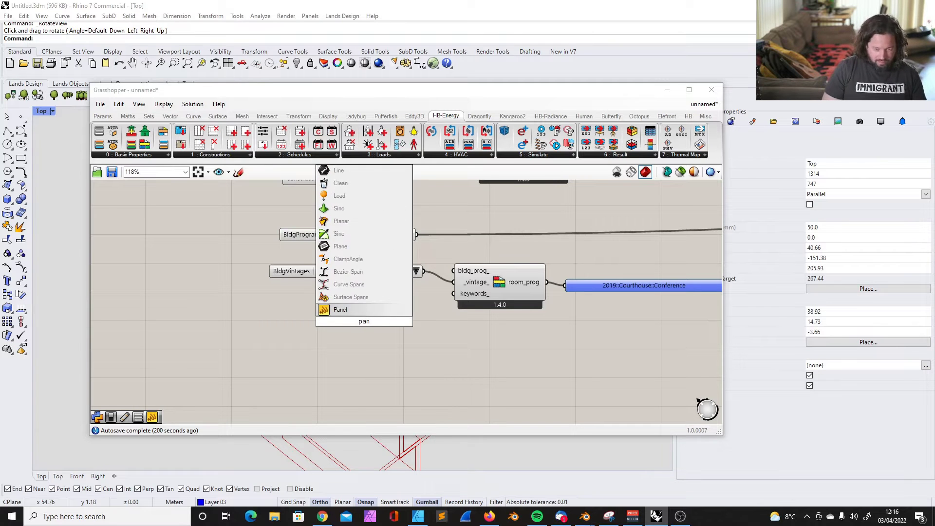
pyautogui.press('Return')
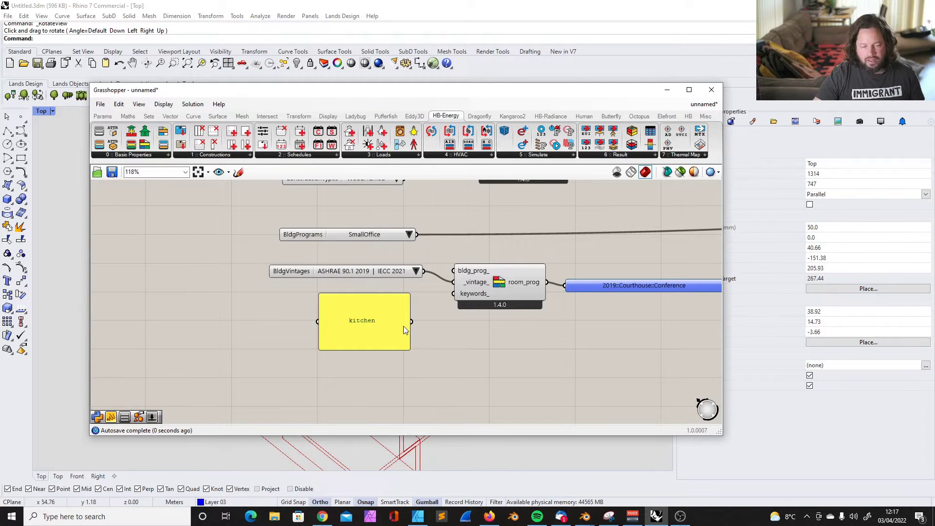
pyautogui.moveTo(418, 321); pyautogui.dragTo(453, 294)
# Review which room programs the selector offers for the kitchen keyword
pyautogui.scroll(2, 585, 287)
pyautogui.click(611, 284)
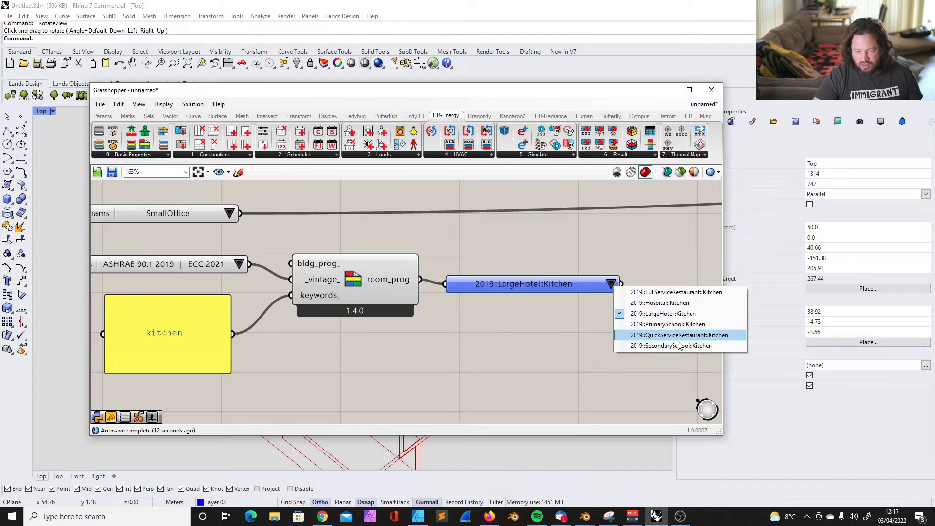
pyautogui.scroll(-1, 555, 344)
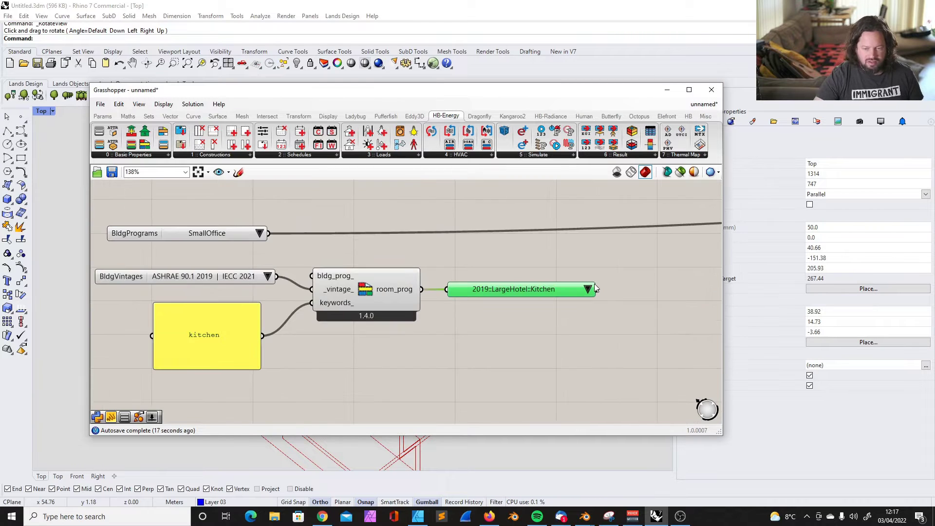
pyautogui.click(588, 290)
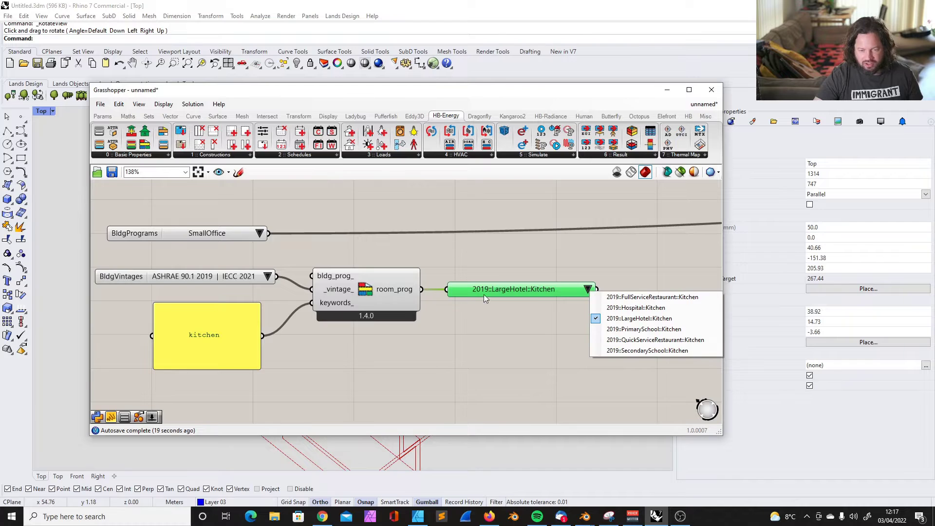
# Move the lower BldgVintages list, kitchen panel, HB Search Programs and room program selector down, away from the BldgPrograms list
pyautogui.scroll(-1, 590, 295)
pyautogui.moveTo(159, 256); pyautogui.dragTo(610, 381)
pyautogui.moveTo(312, 294); pyautogui.dragTo(306, 320)
pyautogui.click(299, 271)
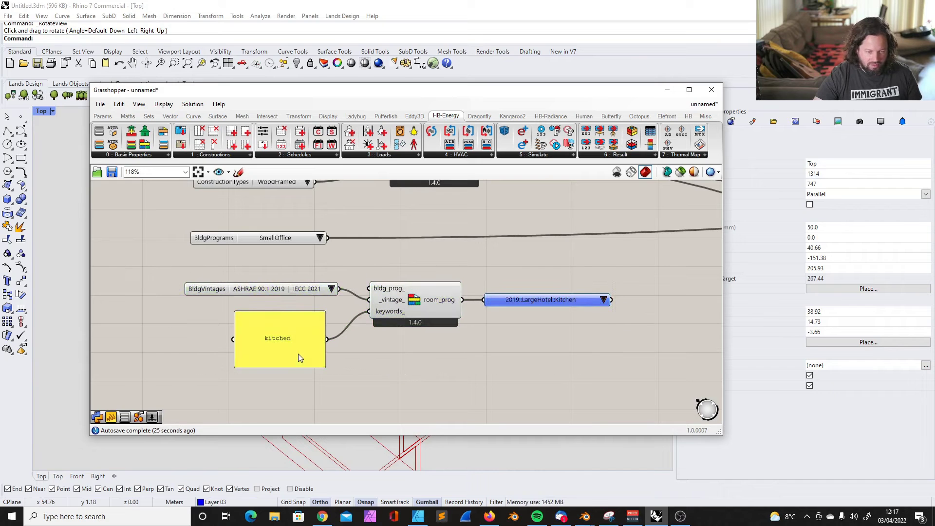
pyautogui.hotkey('ctrl', 'z')
# Align the lower BldgVintages list and the shortened kitchen panel with the inputs of HB Search Programs
pyautogui.click(548, 301)
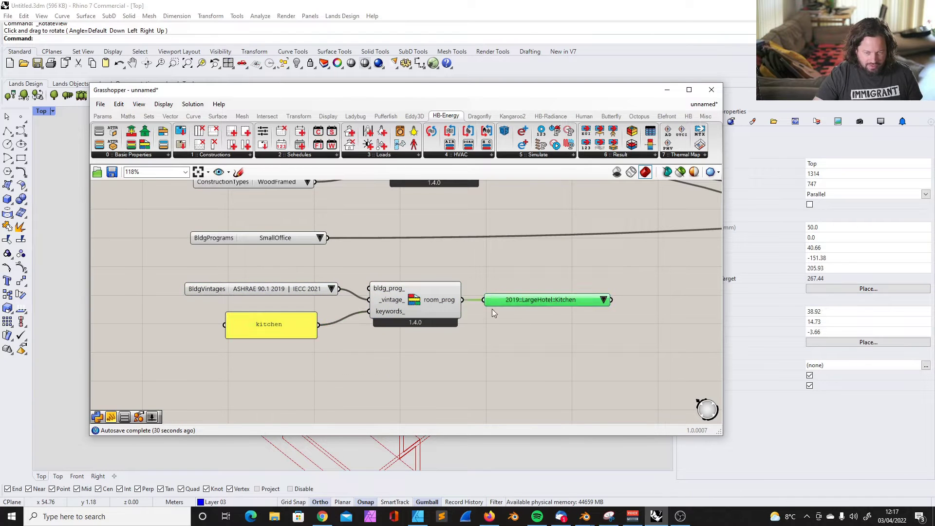
pyautogui.moveTo(173, 265); pyautogui.dragTo(373, 315)
pyautogui.scroll(1, 361, 315)
pyautogui.moveTo(339, 345)
pyautogui.mouseDown()
pyautogui.moveTo(333, 370)
pyautogui.moveTo(341, 348)
pyautogui.mouseUp()
pyautogui.click(640, 311)
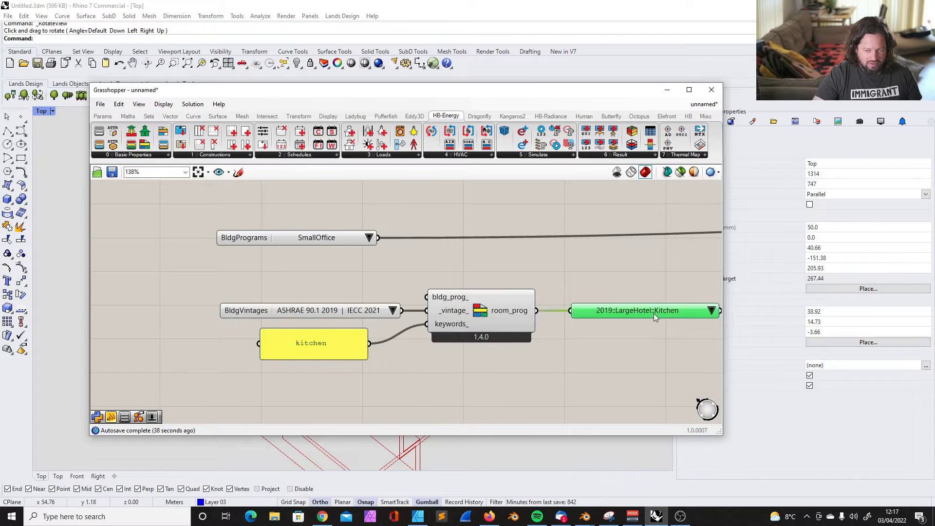
pyautogui.scroll(-4, 209, 263)
pyautogui.moveTo(193, 265); pyautogui.dragTo(552, 333)
pyautogui.scroll(3, 314, 264)
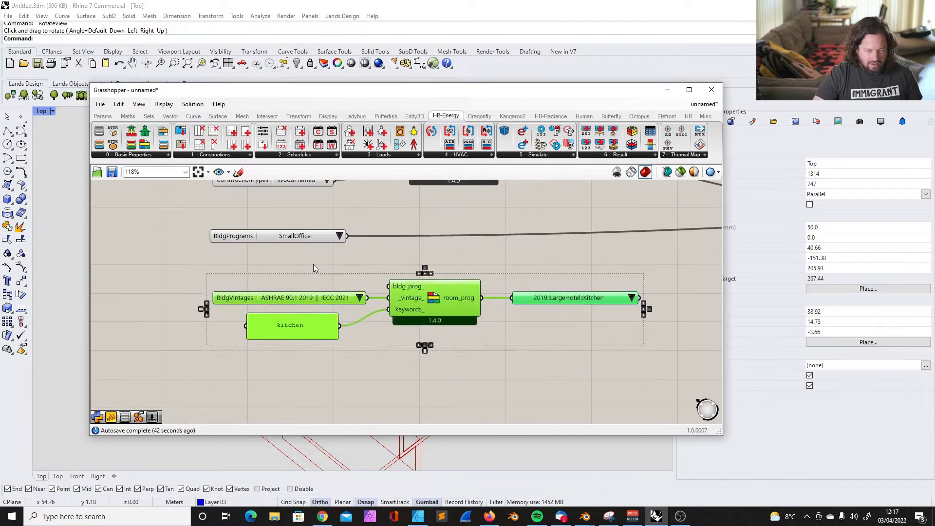
pyautogui.click(314, 264)
pyautogui.scroll(-3, 258, 263)
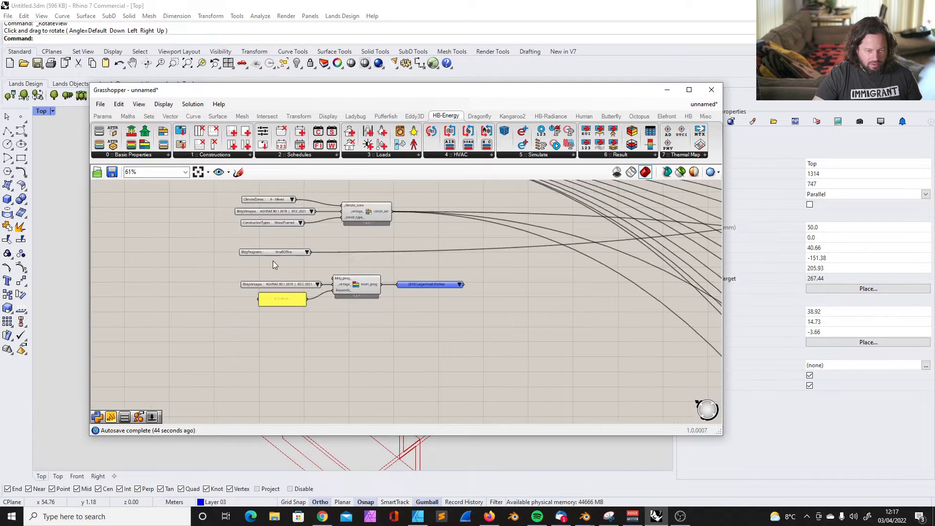
# Set BldgPrograms to MidriseApartment and connect it to the bldg_prog_ input of HB Search Programs
pyautogui.scroll(3, 276, 203)
pyautogui.click(335, 292)
pyautogui.click(365, 286)
pyautogui.click(336, 293)
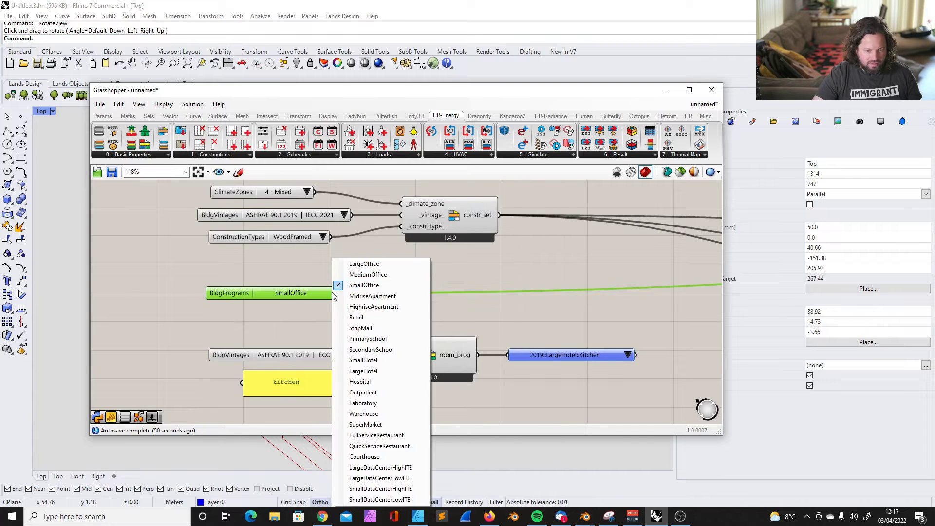
pyautogui.click(338, 296)
pyautogui.moveTo(342, 293); pyautogui.dragTo(385, 344)
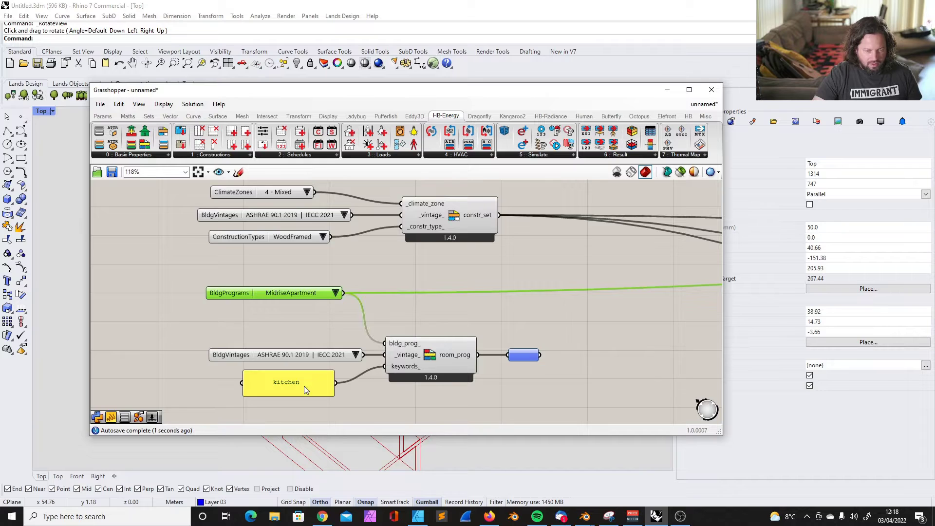
# Delete the kitchen keyword panel and choose 2019::MidriseApartment::Apartment as the room program
pyautogui.click(304, 386)
pyautogui.press('Delete')
pyautogui.click(622, 355)
pyautogui.click(680, 358)
# Move the room program selector slightly closer to the room_prog output of HB Search Programs
pyautogui.moveTo(602, 356)
pyautogui.mouseDown()
pyautogui.moveTo(624, 354)
pyautogui.moveTo(596, 355)
pyautogui.mouseUp()
pyautogui.click(496, 333)
pyautogui.moveTo(496, 333); pyautogui.dragTo(657, 376)
pyautogui.moveTo(575, 353); pyautogui.dragTo(574, 353)
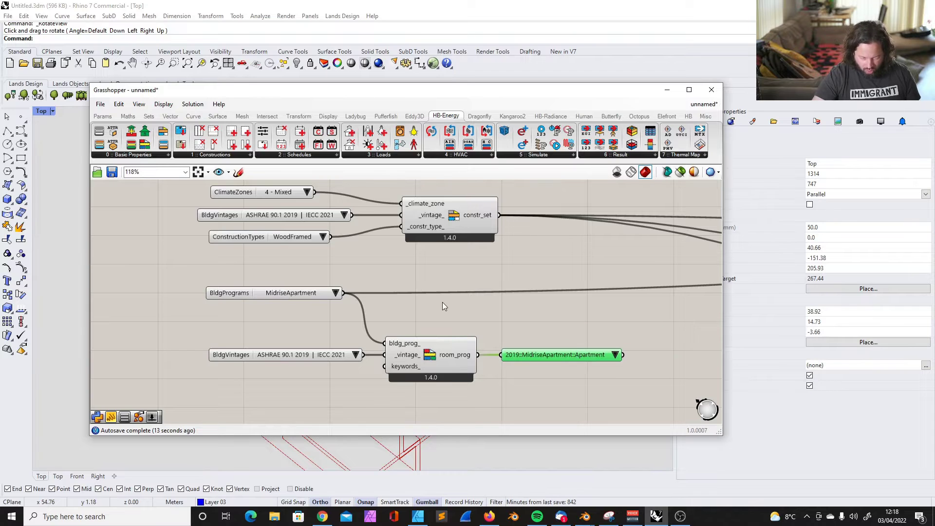
pyautogui.scroll(-3, 443, 302)
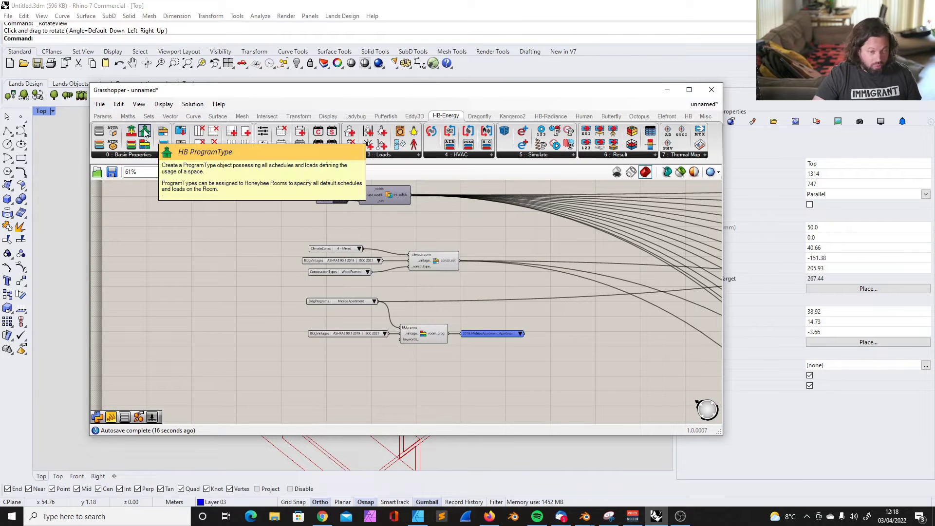
pyautogui.click(130, 155)
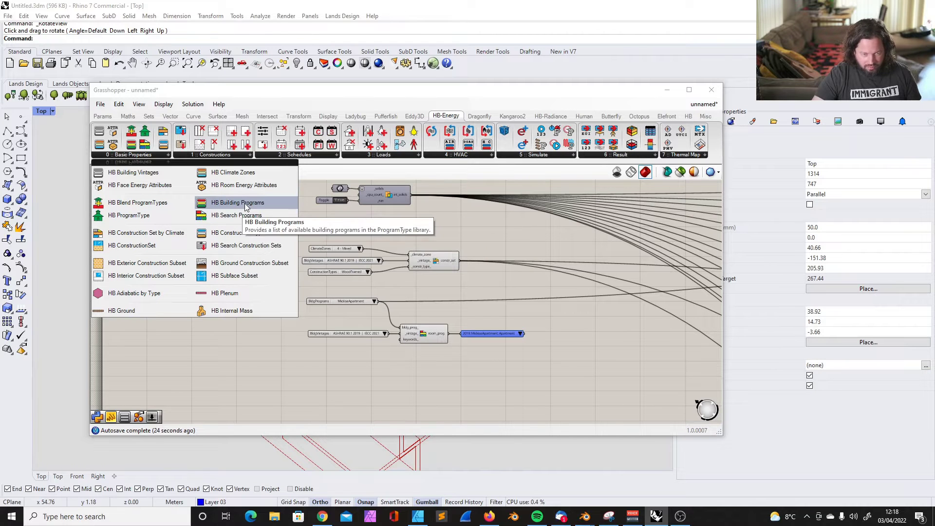
pyautogui.moveTo(246, 207); pyautogui.dragTo(374, 367)
pyautogui.scroll(3, 350, 344)
pyautogui.click(347, 351)
pyautogui.press('Delete')
# Place an HB ProgramType component on the canvas below HB Search Programs
pyautogui.click(144, 156)
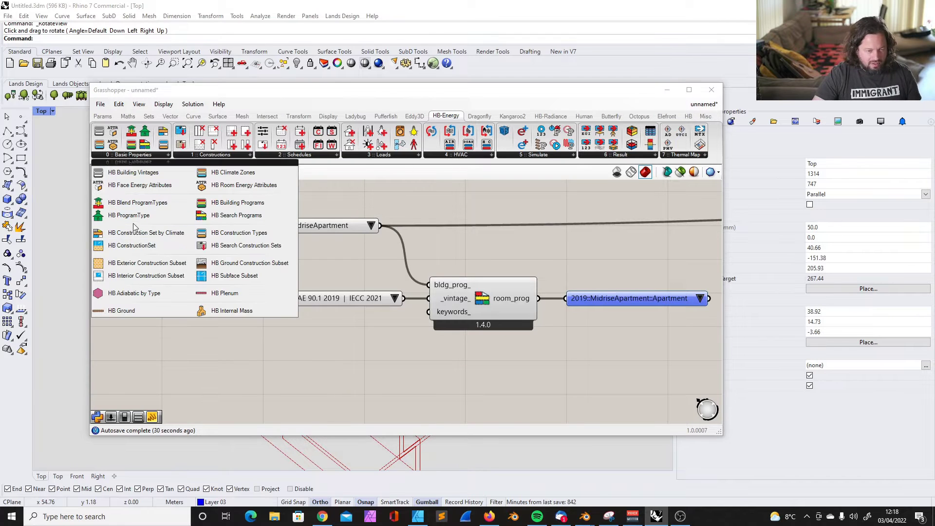
pyautogui.scroll(-2, 329, 349)
pyautogui.moveTo(129, 217); pyautogui.dragTo(497, 350)
pyautogui.scroll(-3, 483, 316)
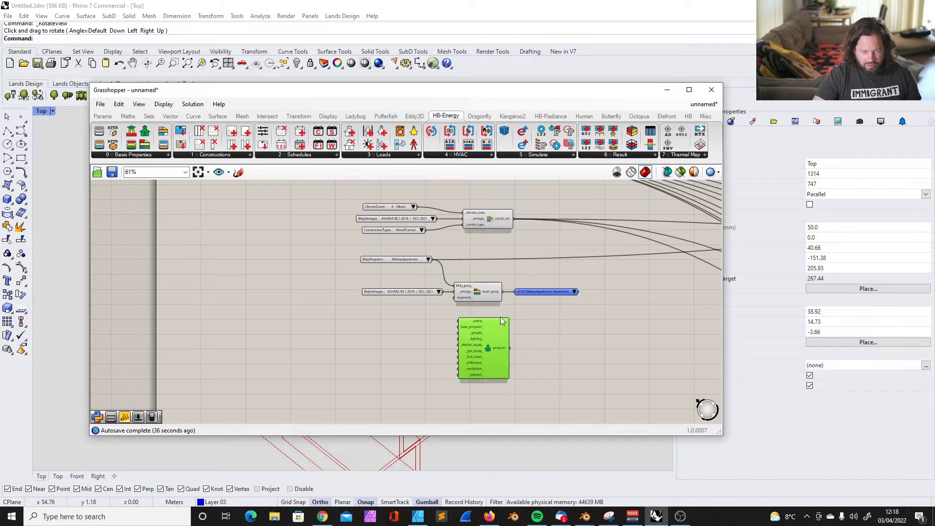
pyautogui.scroll(3, 515, 241)
pyautogui.moveTo(489, 250); pyautogui.dragTo(492, 214, button='right')
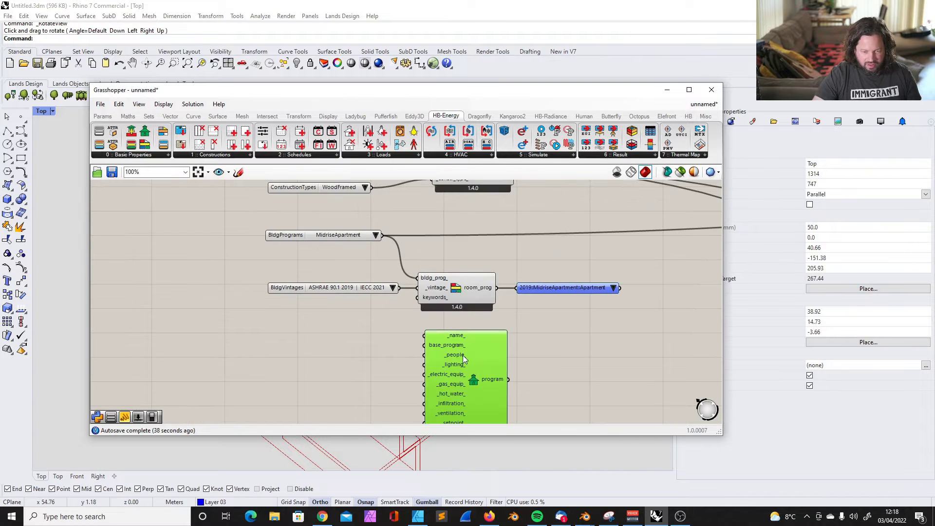
# Try an HB Blend ProgramTypes component below the room program selector, and undo its placement
pyautogui.click(132, 155)
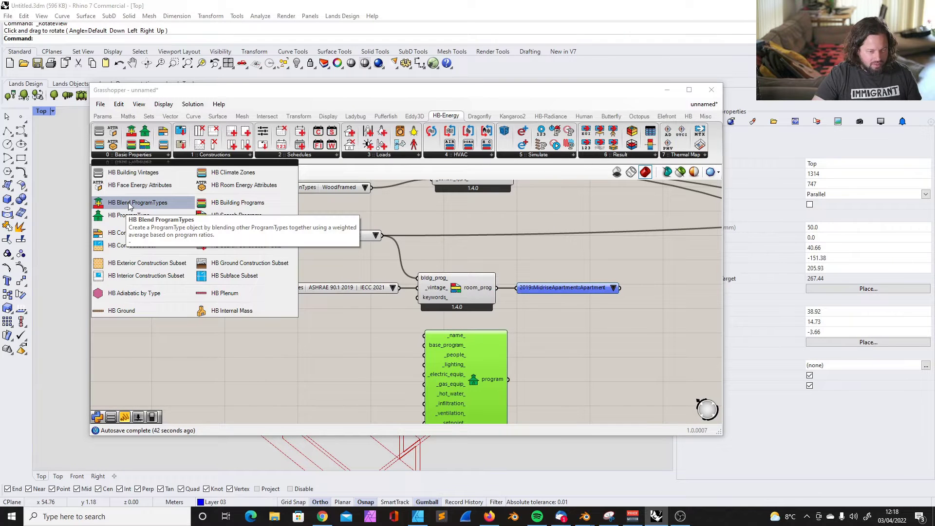
pyautogui.moveTo(128, 202); pyautogui.dragTo(621, 314)
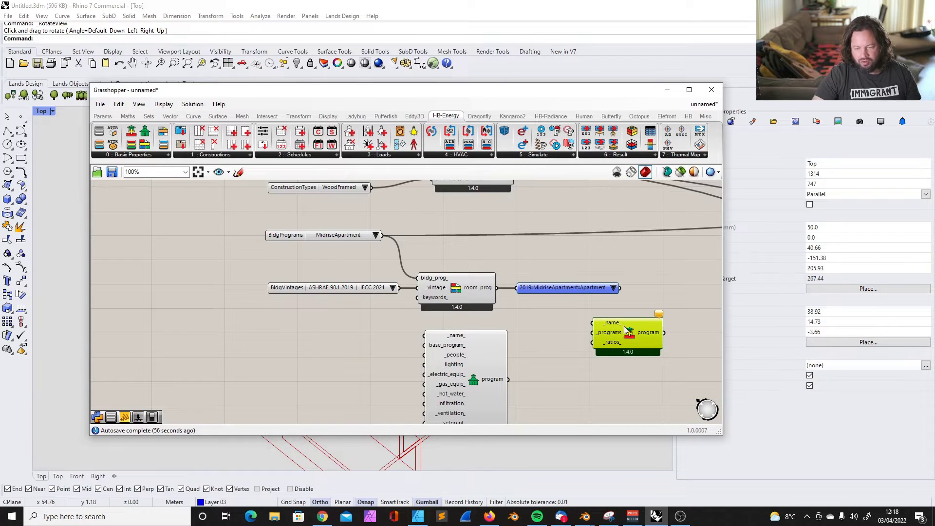
pyautogui.hotkey('ctrl', 'z')
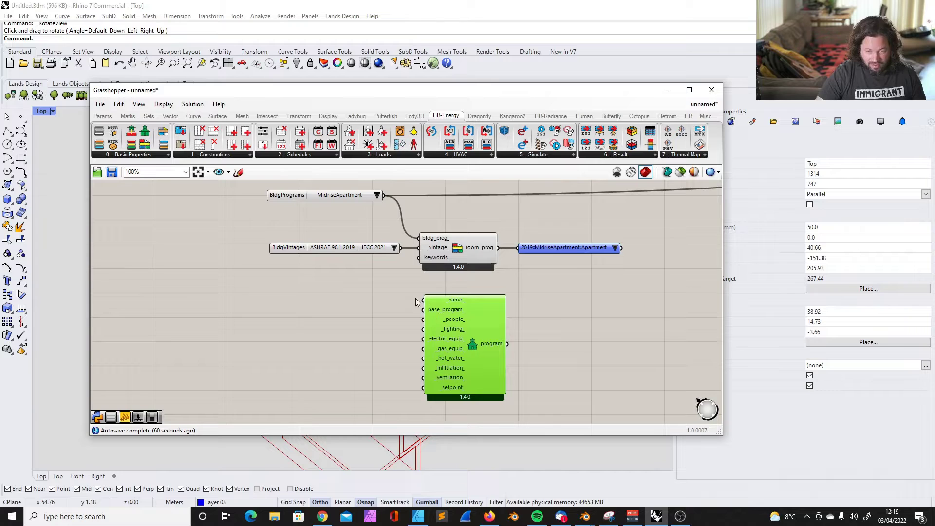
# Move HB ProgramType slightly lower and shift the room program selector a little away from HB Search Programs
pyautogui.scroll(-2, 416, 299)
pyautogui.scroll(1, 455, 345)
pyautogui.moveTo(458, 266); pyautogui.dragTo(452, 278)
pyautogui.moveTo(536, 211)
pyautogui.mouseDown()
pyautogui.moveTo(589, 209)
pyautogui.moveTo(544, 213)
pyautogui.mouseUp()
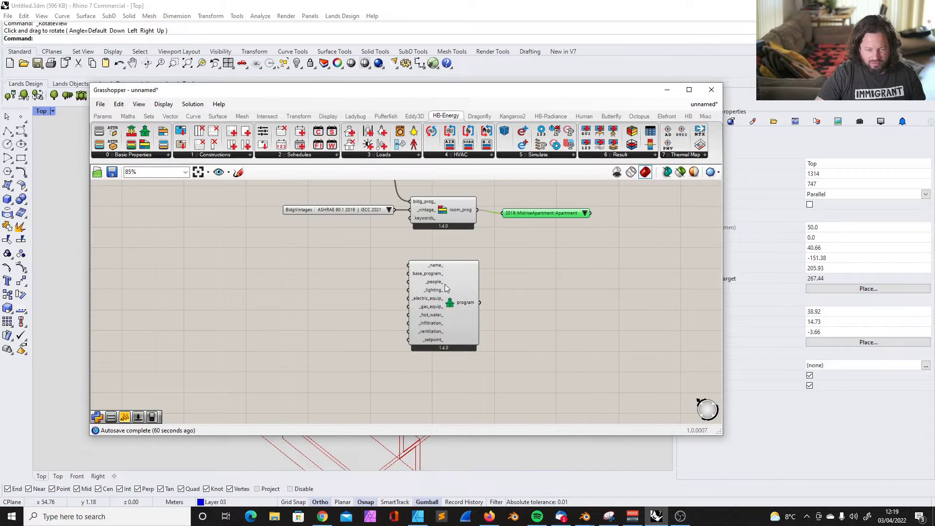
pyautogui.doubleClick(350, 271)
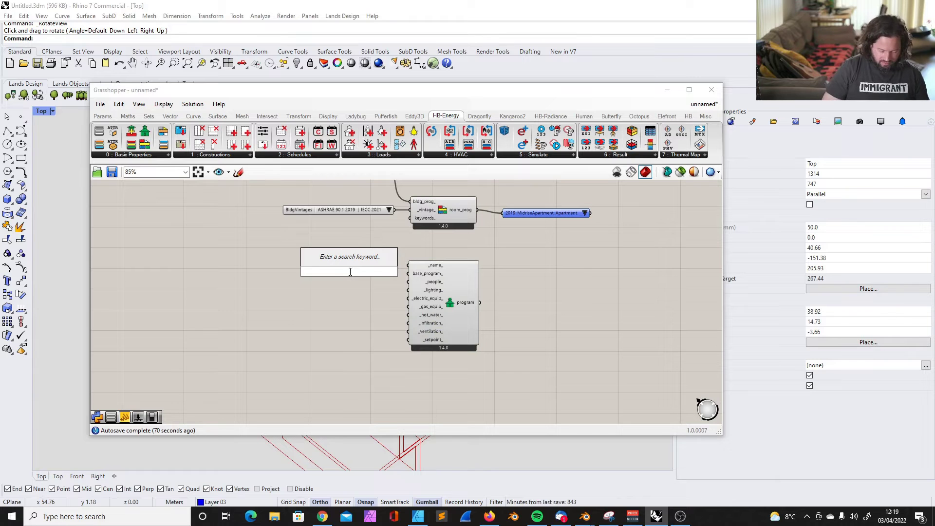
pyautogui.write('pa')
pyautogui.press('Return')
pyautogui.moveTo(347, 270); pyautogui.dragTo(355, 270)
pyautogui.press('Delete')
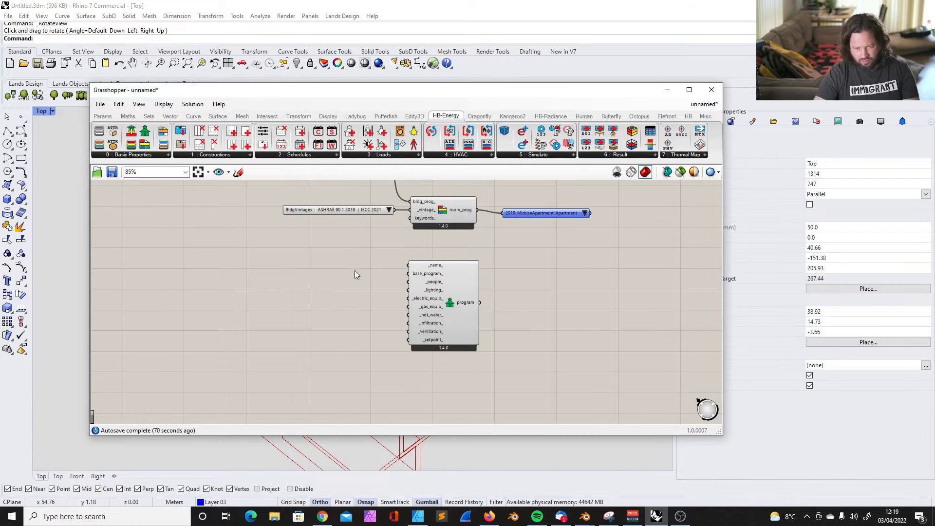
# Add a panel reading "kitchen" and connect it to the _name_ input of HB ProgramType
pyautogui.doubleClick(354, 275)
pyautogui.write('//kitchen')
pyautogui.press('Return')
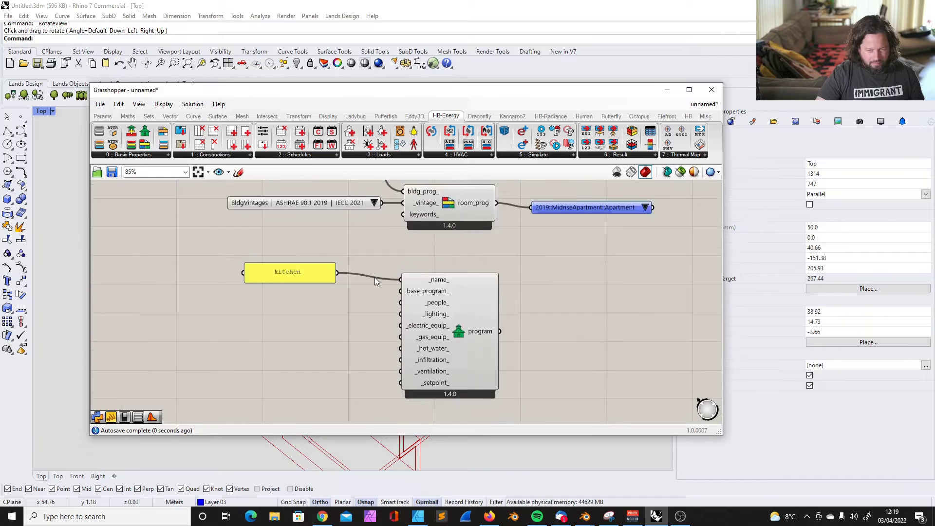
pyautogui.scroll(-3, 375, 276)
pyautogui.scroll(3, 334, 267)
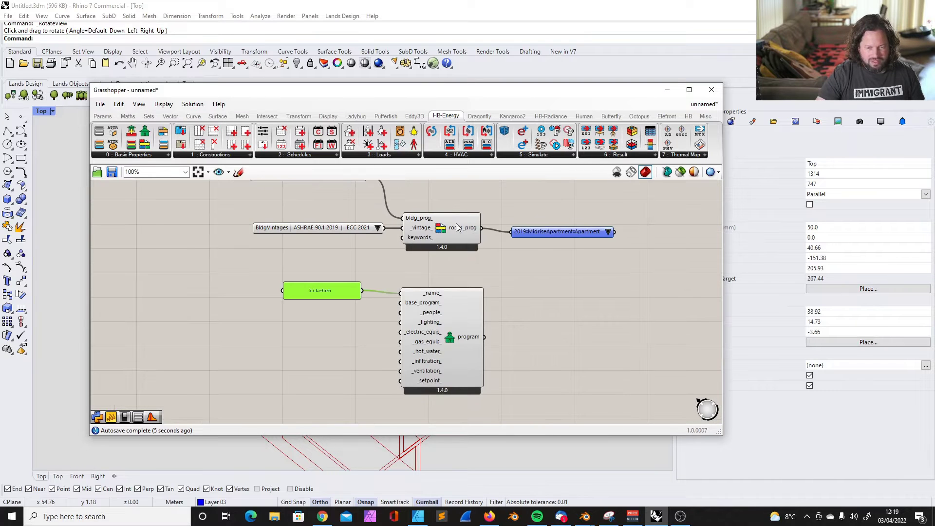
# Connect the room program selector to HB ProgramType's base_program_ input and set the building program to SmallHotel
pyautogui.scroll(2, 565, 200)
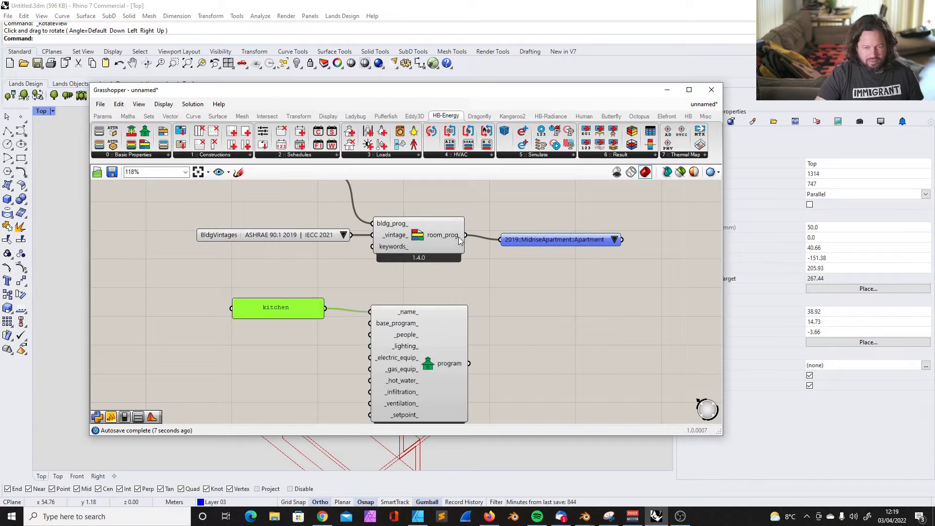
pyautogui.click(614, 239)
pyautogui.scroll(-2, 459, 270)
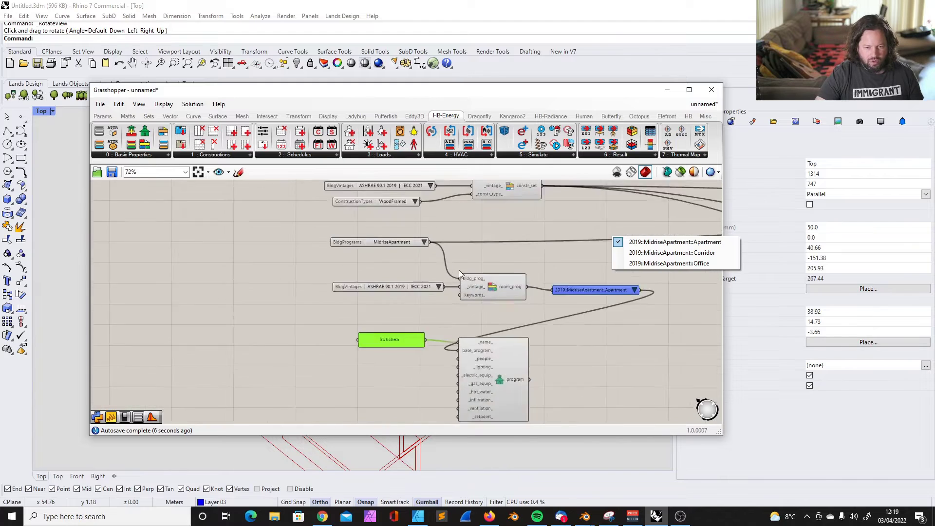
pyautogui.click(417, 237)
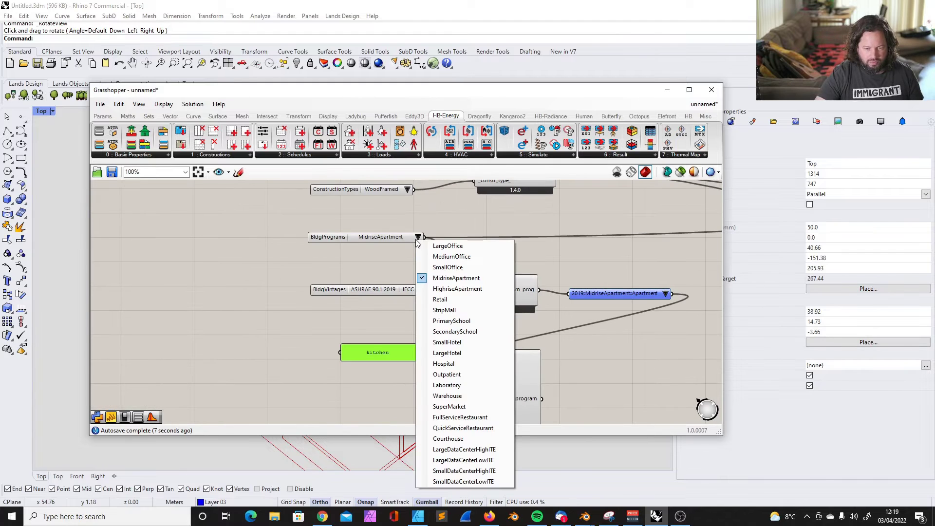
pyautogui.click(455, 343)
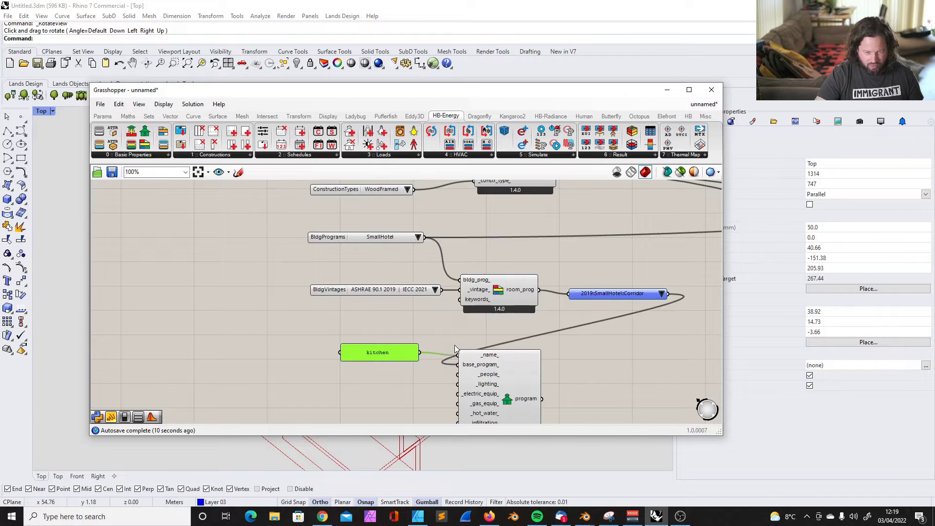
pyautogui.click(661, 294)
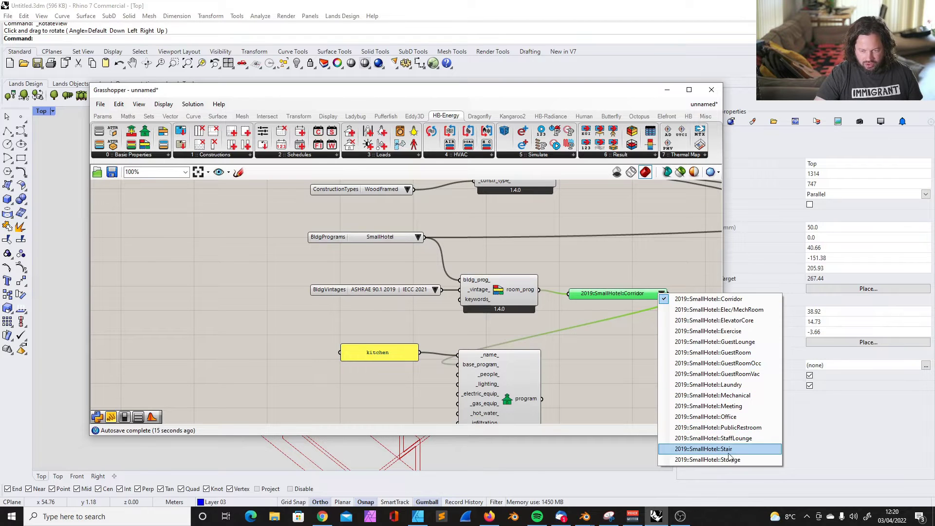
# Disconnect BldgPrograms from HB Search Programs and filter its room programs with a "kitchen" panel wired to keywords_
pyautogui.rightClick(482, 281)
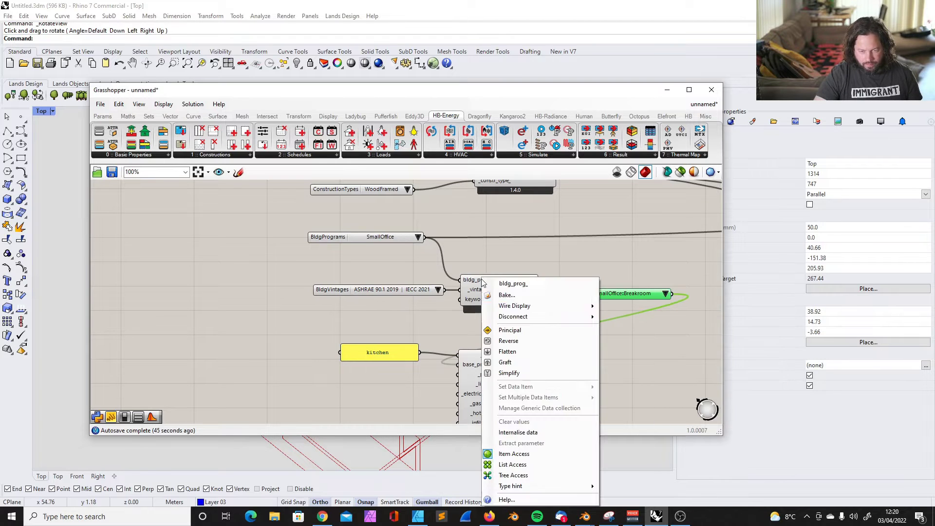
pyautogui.moveTo(547, 316)
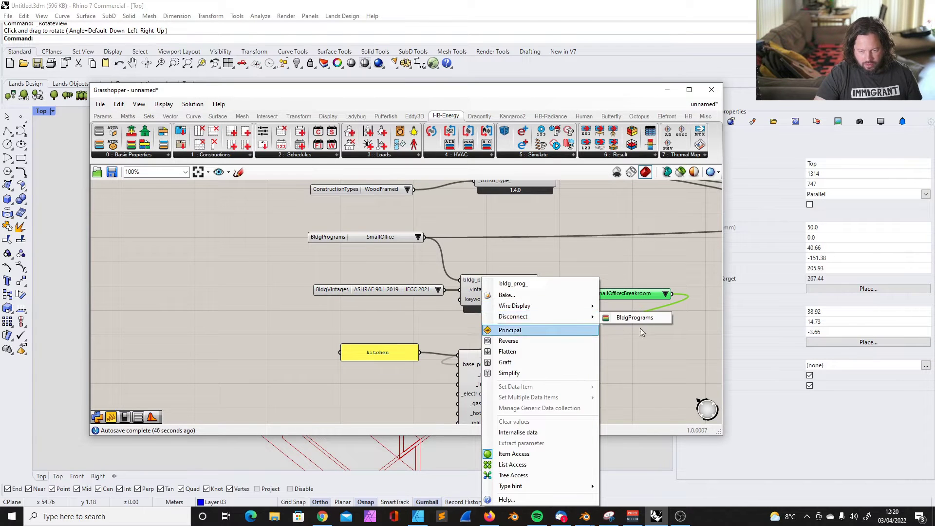
pyautogui.click(650, 318)
pyautogui.click(392, 355)
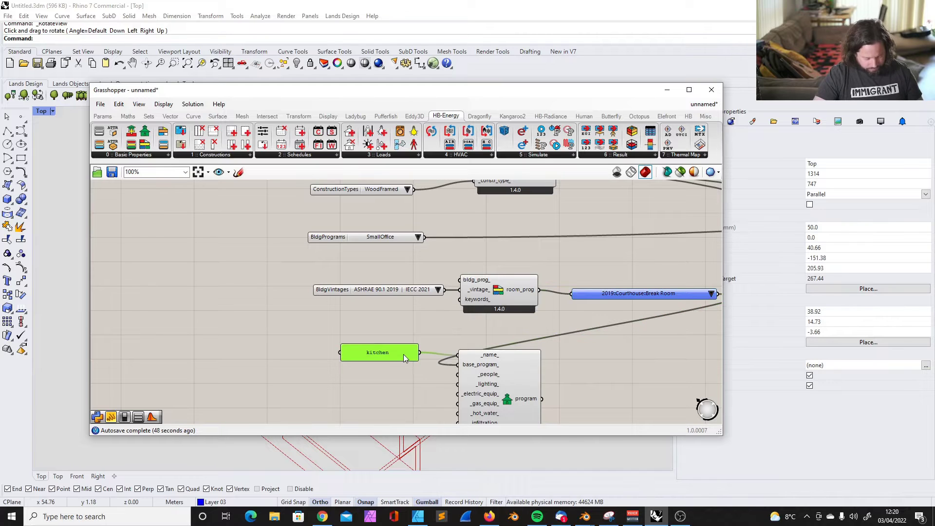
pyautogui.click(674, 294)
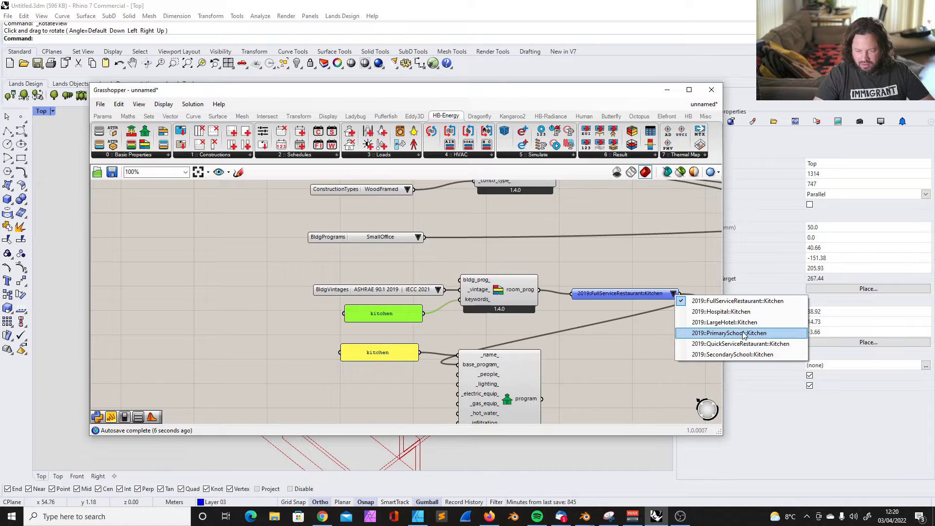
pyautogui.click(604, 360)
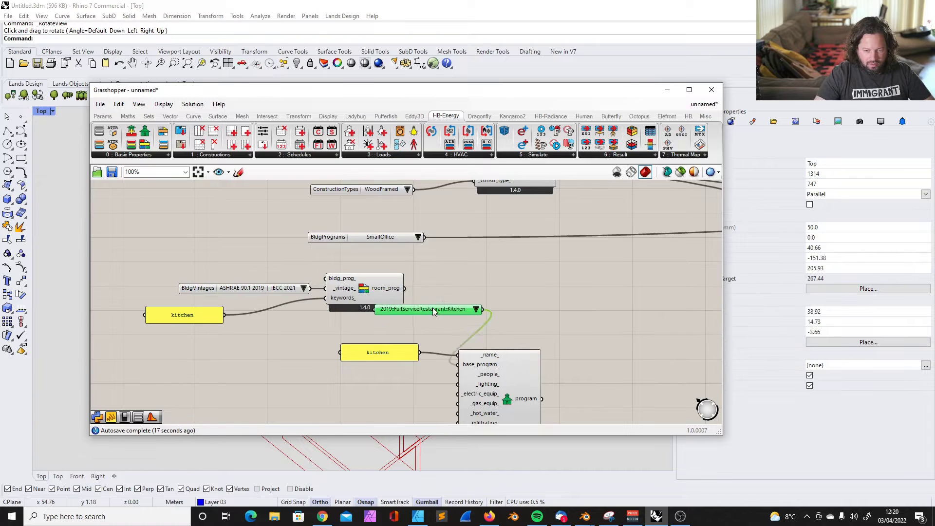
# Move the room program selector below the kitchen name panel and shift HB ProgramType slightly lower
pyautogui.moveTo(433, 308); pyautogui.dragTo(376, 351)
pyautogui.moveTo(345, 376); pyautogui.dragTo(360, 371)
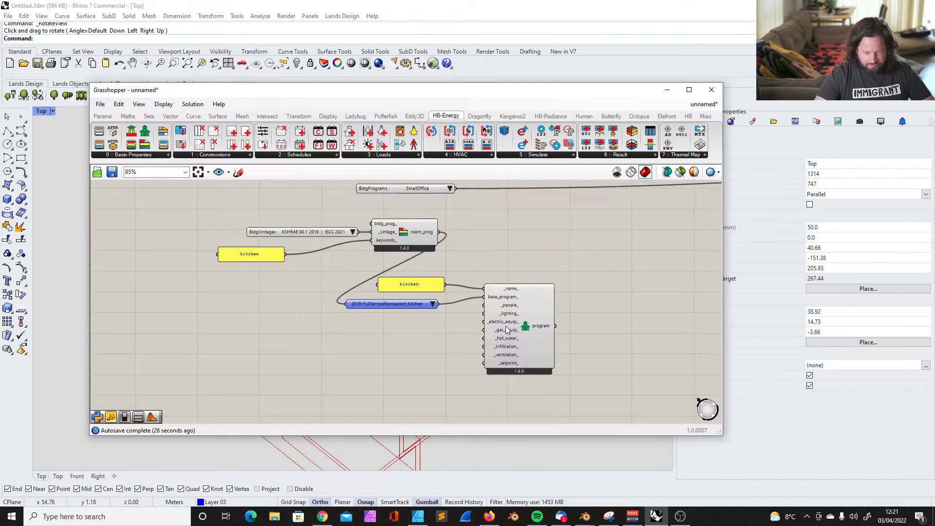
pyautogui.scroll(3, 509, 321)
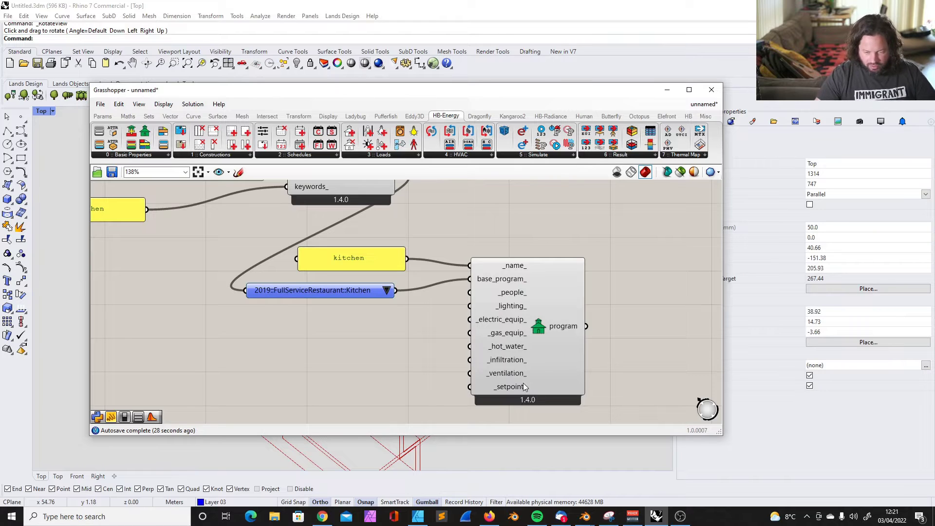
pyautogui.moveTo(505, 292); pyautogui.dragTo(510, 304)
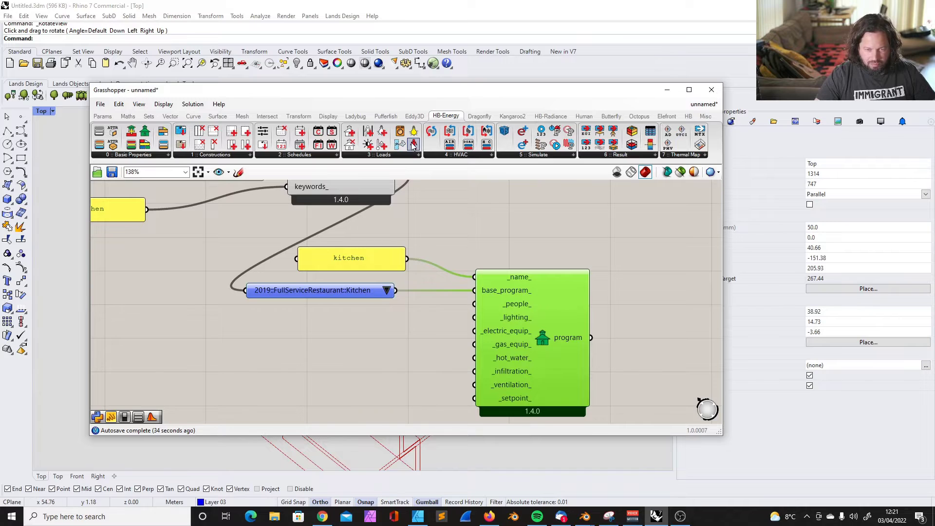
# Place an HB People component beside HB ProgramType and connect its output to the _people_ input
pyautogui.moveTo(414, 144); pyautogui.dragTo(373, 352)
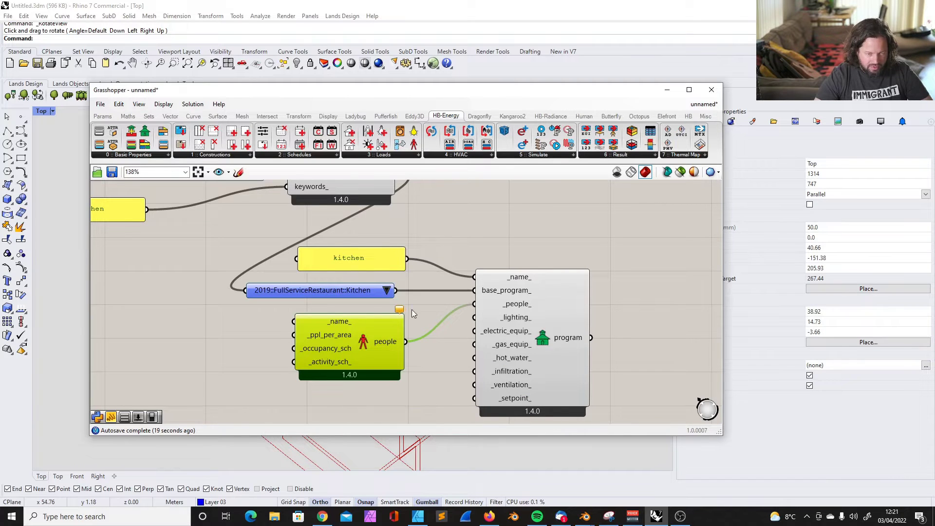
pyautogui.scroll(-3, 411, 309)
pyautogui.scroll(1, 338, 323)
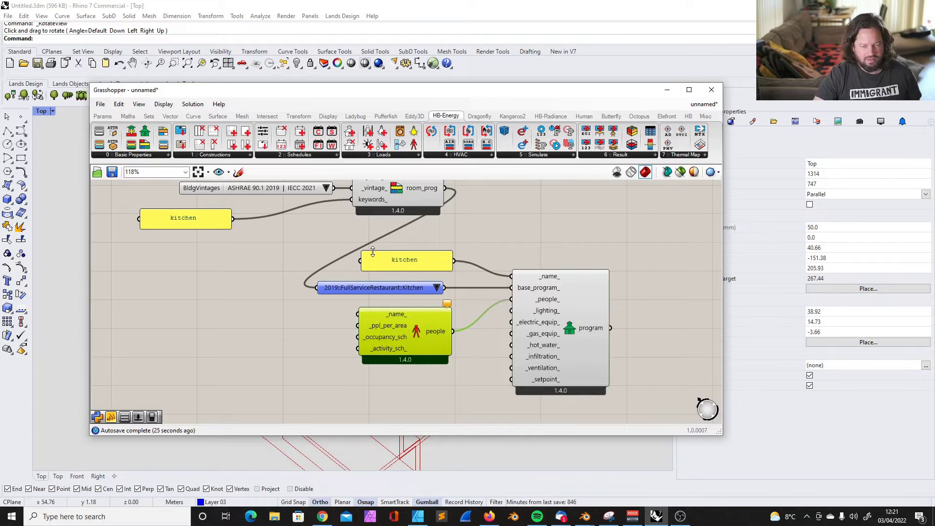
# Wire a duplicated panel into the _ppl_per_area input of HB People and set its value to 3
pyautogui.keyDown('alt'); pyautogui.moveTo(413, 259); pyautogui.dragTo(295, 331); pyautogui.keyUp('alt')
pyautogui.doubleClick(295, 331)
pyautogui.write('2')
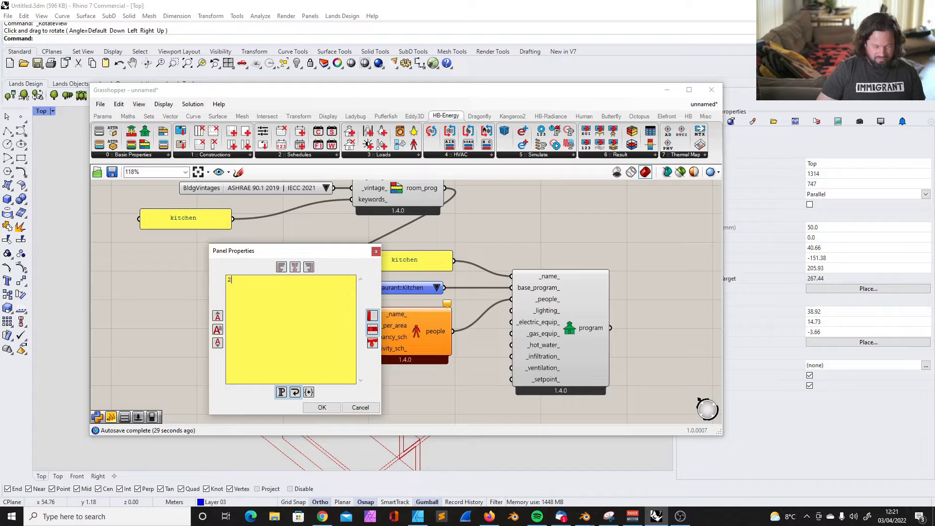
pyautogui.click(322, 407)
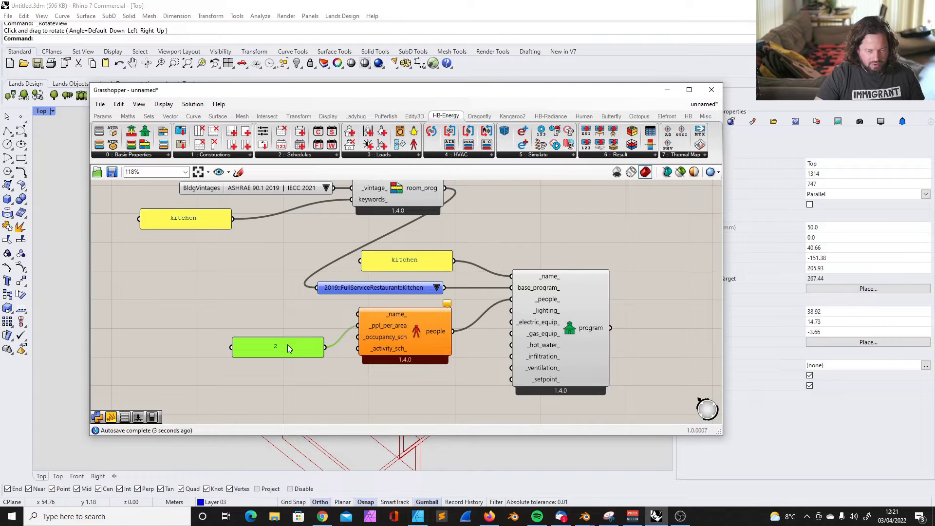
pyautogui.doubleClick(287, 344)
pyautogui.write('3')
pyautogui.click(313, 419)
# Duplicate the kitchen name panel and place the copy beside HB People, above the panel with value 3
pyautogui.click(412, 259)
pyautogui.hotkey('ctrl', 'c')
pyautogui.hotkey('ctrl', 'v')
pyautogui.moveTo(416, 270); pyautogui.dragTo(277, 295)
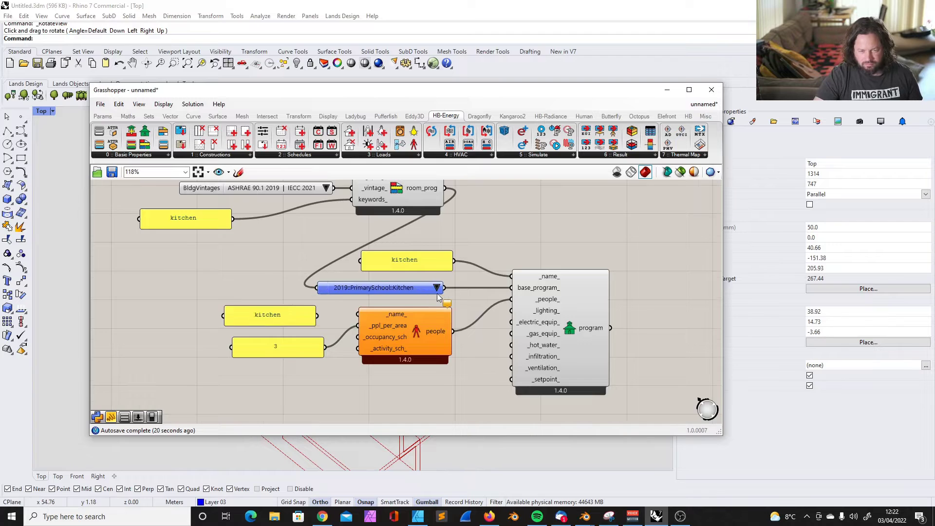
# Delete the room program selector that feeds the base_program_ input of HB ProgramType
pyautogui.scroll(-2, 444, 299)
pyautogui.scroll(3, 334, 204)
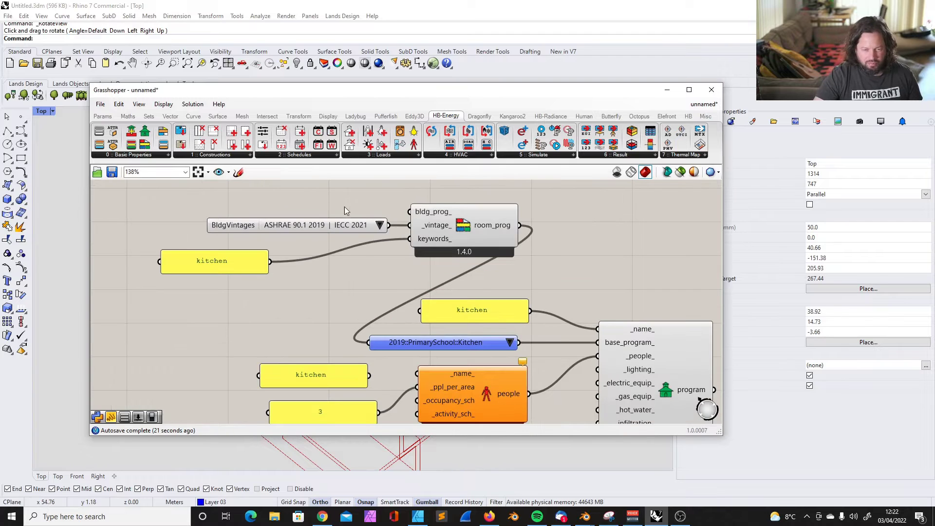
pyautogui.press('Delete')
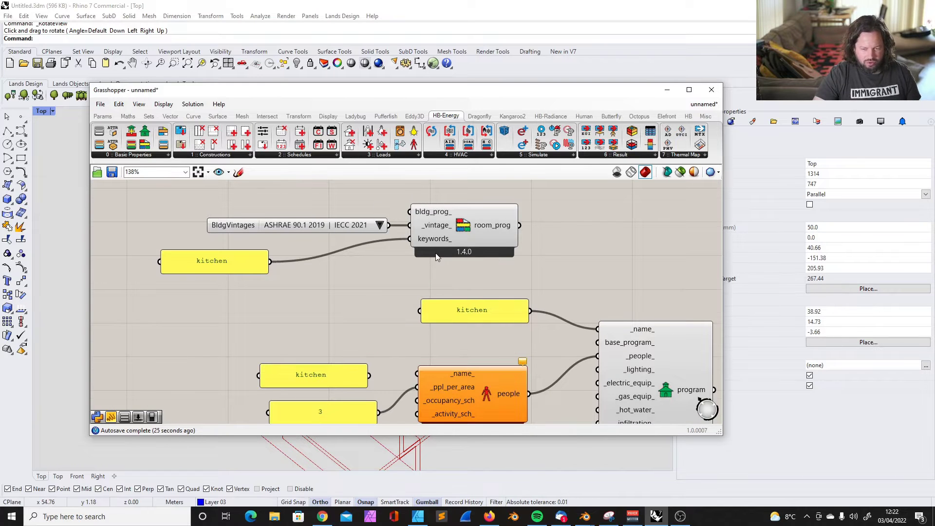
# Connect the copied kitchen panel to the _name_ input of HB People and line it up above the value 3 panel
pyautogui.scroll(-1, 435, 256)
pyautogui.moveTo(379, 356); pyautogui.dragTo(421, 356)
pyautogui.moveTo(354, 360); pyautogui.dragTo(372, 348)
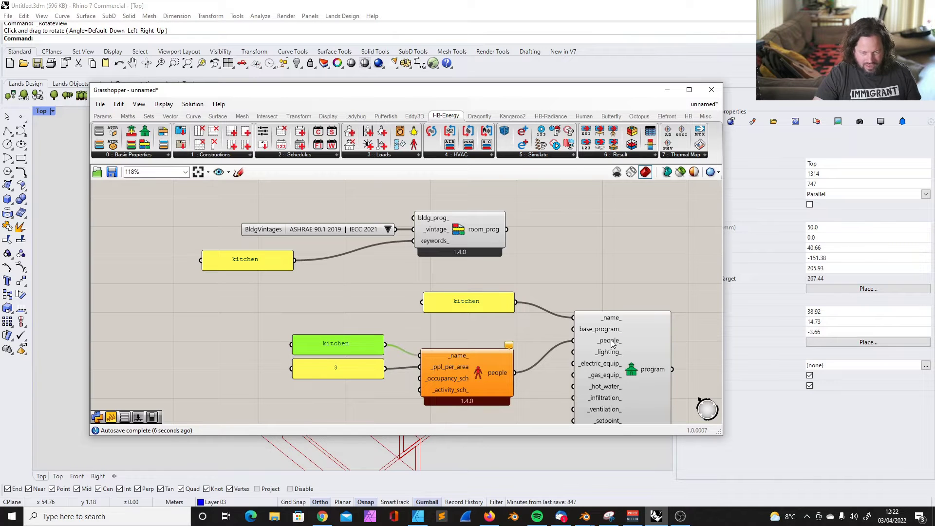
pyautogui.moveTo(277, 331); pyautogui.dragTo(414, 392)
pyautogui.scroll(-1, 413, 361)
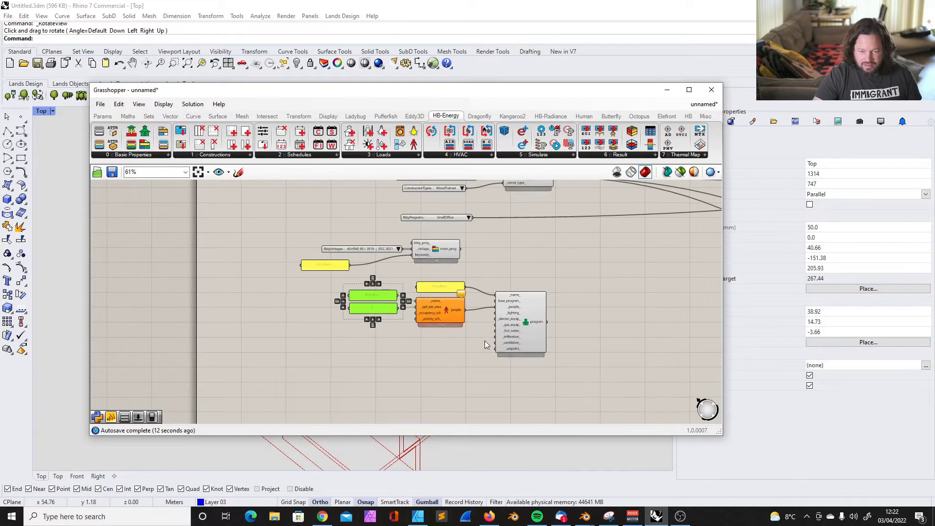
pyautogui.scroll(2, 399, 322)
pyautogui.click(339, 314)
pyautogui.click(320, 281)
pyautogui.click(334, 260)
pyautogui.click(347, 286)
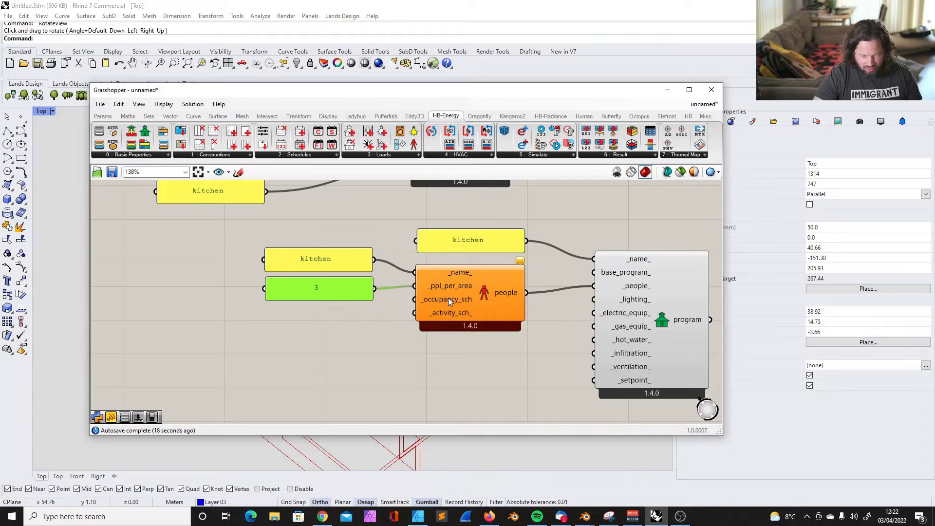
# Place an HB Search Schedules component below the HB People input panels
pyautogui.moveTo(449, 301)
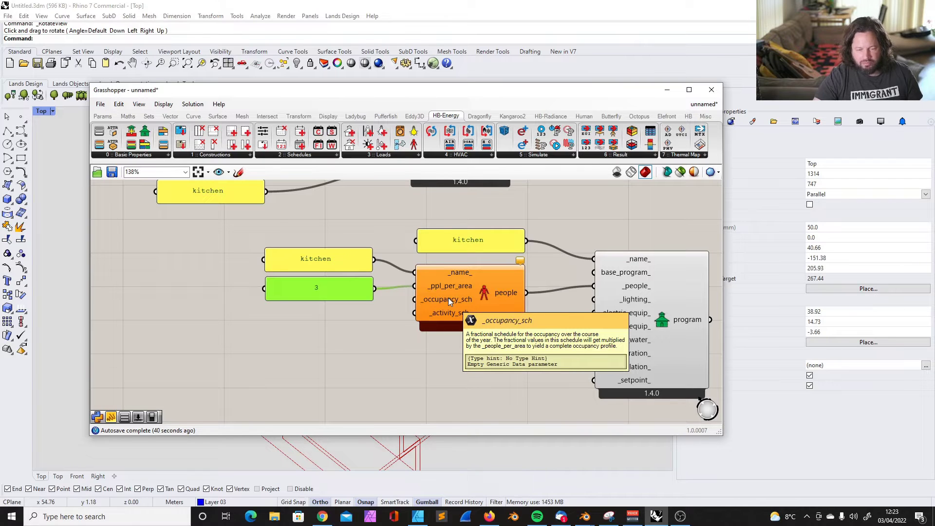
pyautogui.click(292, 155)
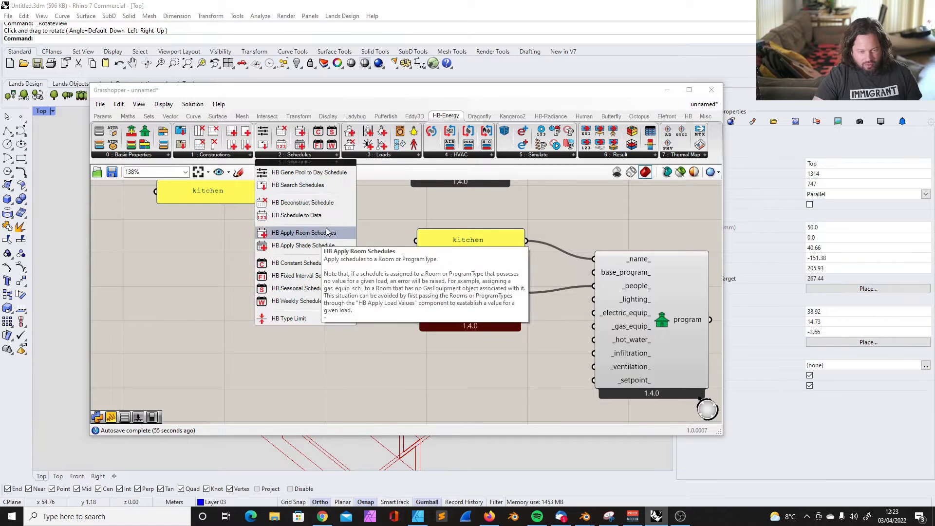
pyautogui.click(314, 188)
pyautogui.click(324, 380)
pyautogui.scroll(-2, 325, 361)
pyautogui.moveTo(335, 347); pyautogui.dragTo(332, 349)
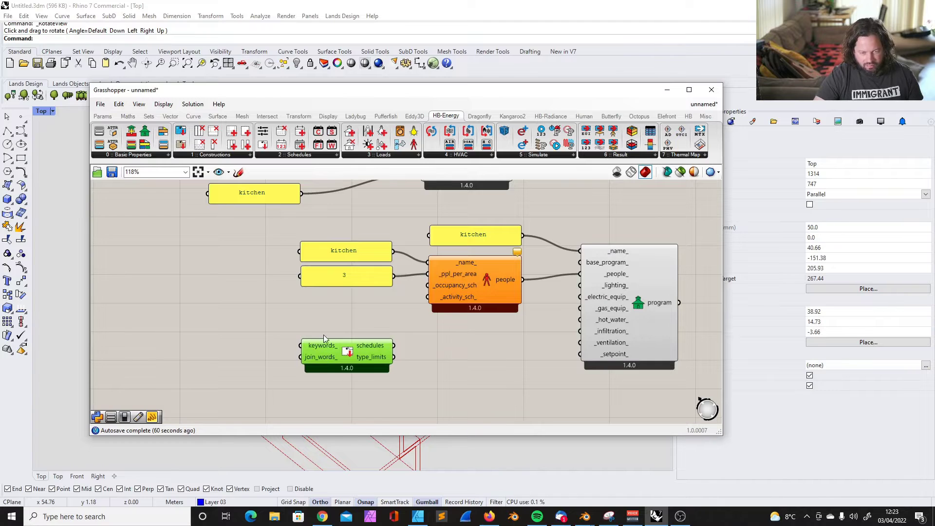
# Duplicate the kitchen panel, change its text to "occupancy", and wire it to the keywords_ input of HB Search Schedules
pyautogui.click(358, 254)
pyautogui.hotkey('ctrl', 'c')
pyautogui.hotkey('ctrl', 'v')
pyautogui.moveTo(366, 266); pyautogui.dragTo(239, 345)
pyautogui.doubleClick(239, 346)
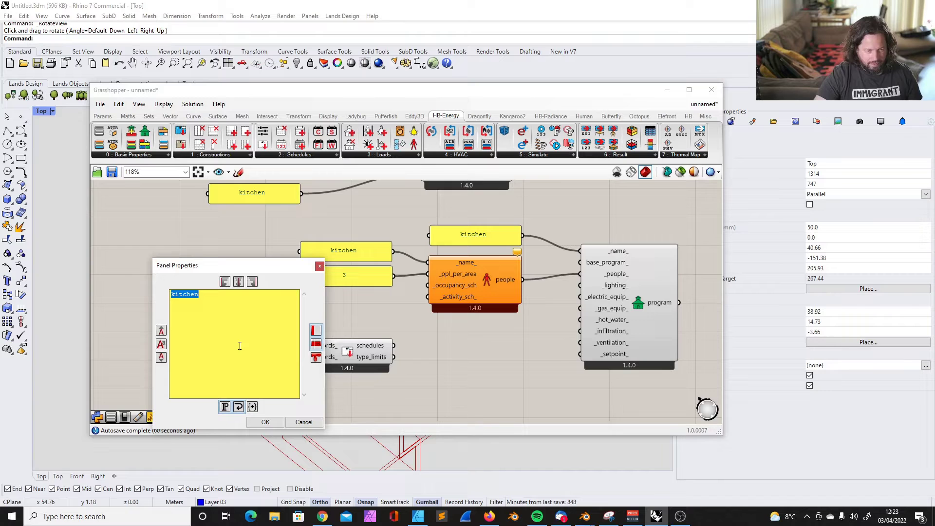
pyautogui.press('BackSpace')
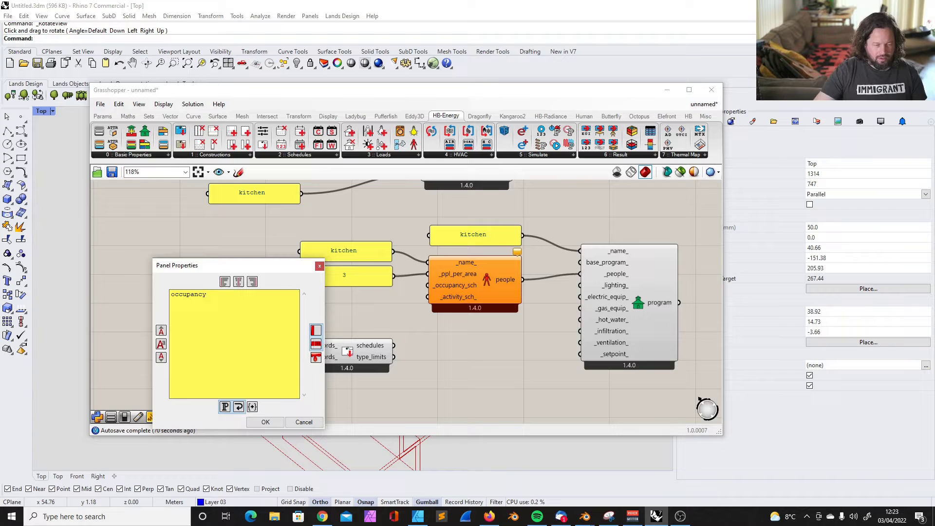
pyautogui.click(265, 422)
# Attach a panel to the schedules output of HB Search Schedules and enlarge it to show more of the list
pyautogui.keyDown('alt'); pyautogui.moveTo(365, 254); pyautogui.dragTo(464, 377); pyautogui.keyUp('alt')
pyautogui.moveTo(409, 371)
pyautogui.mouseDown()
pyautogui.moveTo(423, 353)
pyautogui.moveTo(413, 354)
pyautogui.mouseUp()
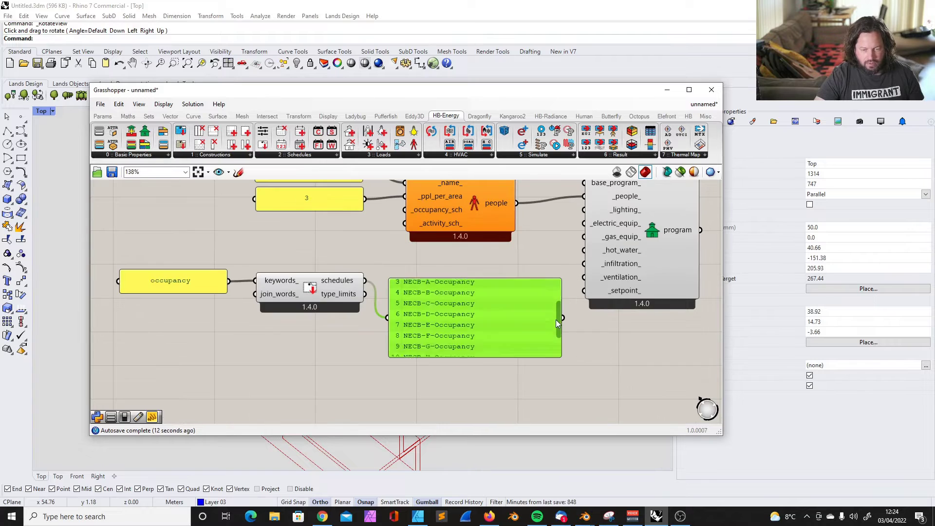
pyautogui.moveTo(556, 319); pyautogui.dragTo(555, 289)
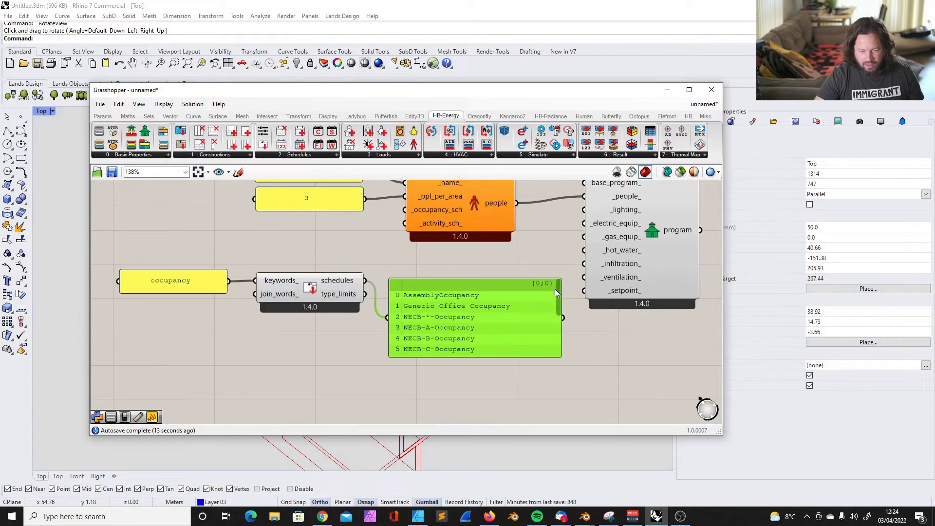
pyautogui.moveTo(490, 357); pyautogui.dragTo(492, 416)
pyautogui.scroll(-3, 493, 351)
pyautogui.scroll(3, 533, 322)
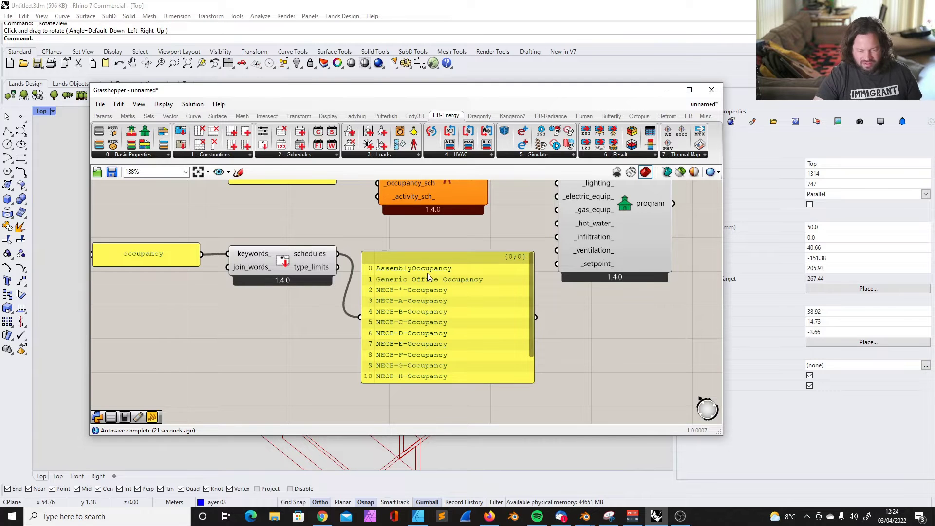
# Delete the panel attached to the schedules output of HB Search Schedules
pyautogui.scroll(-3, 427, 273)
pyautogui.scroll(2, 298, 292)
pyautogui.moveTo(165, 236); pyautogui.dragTo(346, 305)
pyautogui.click(507, 299)
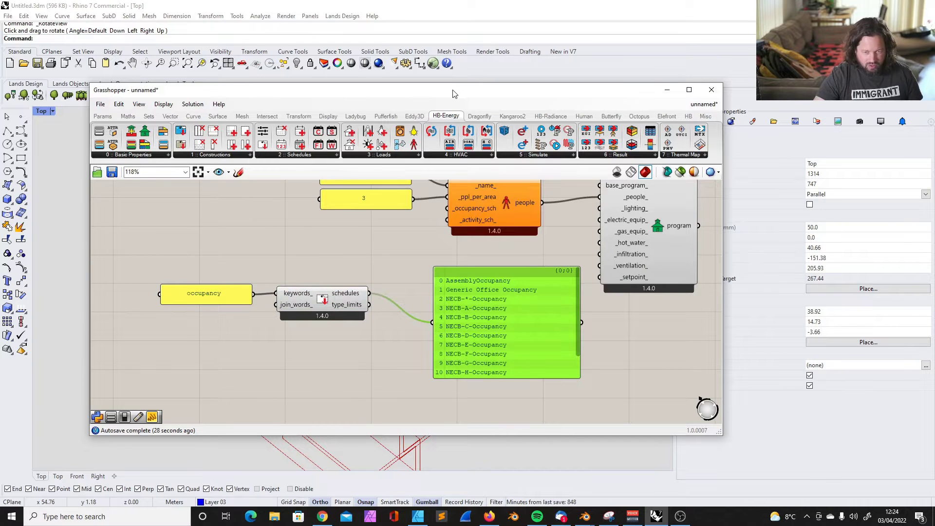
pyautogui.moveTo(453, 90); pyautogui.dragTo(462, 71)
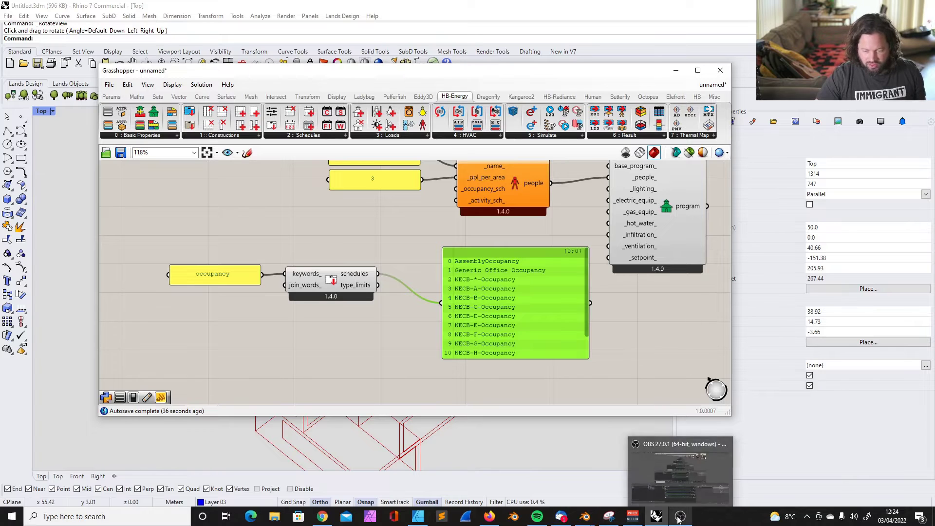
pyautogui.click(292, 136)
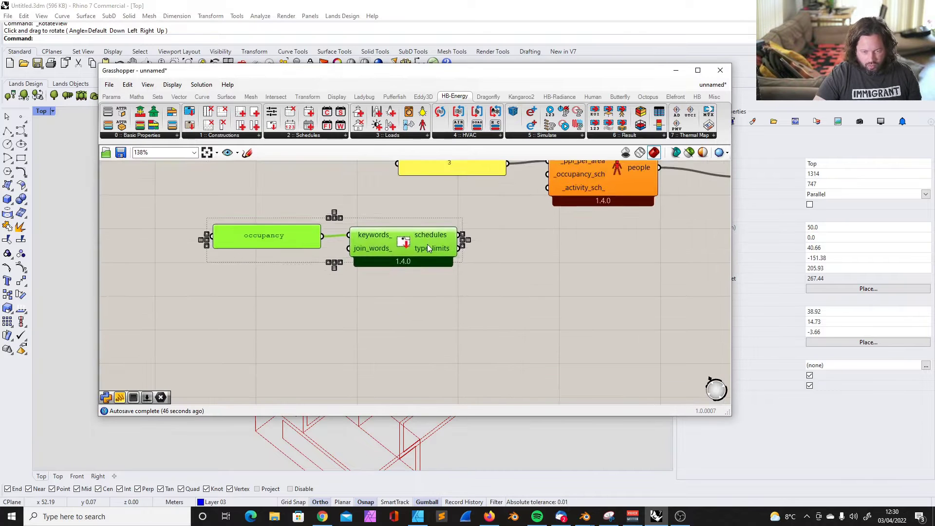
pyautogui.scroll(-3, 428, 244)
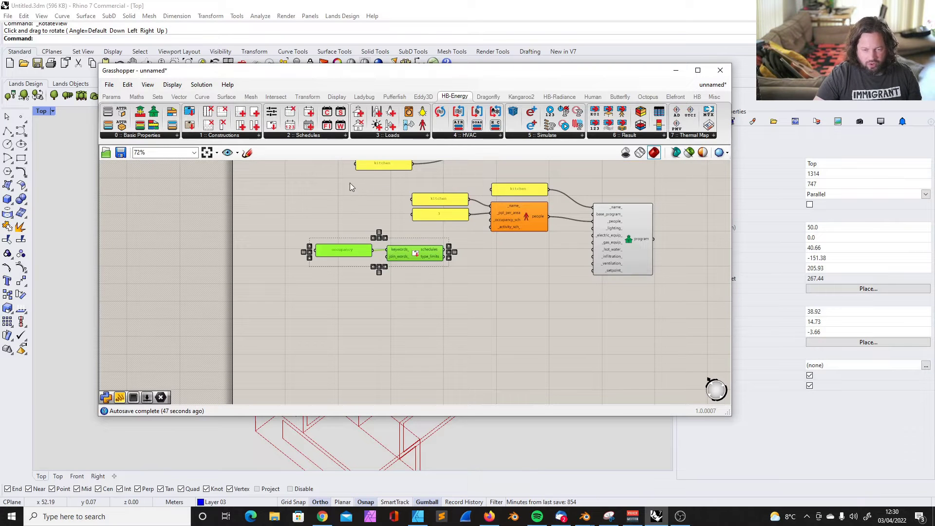
pyautogui.click(301, 135)
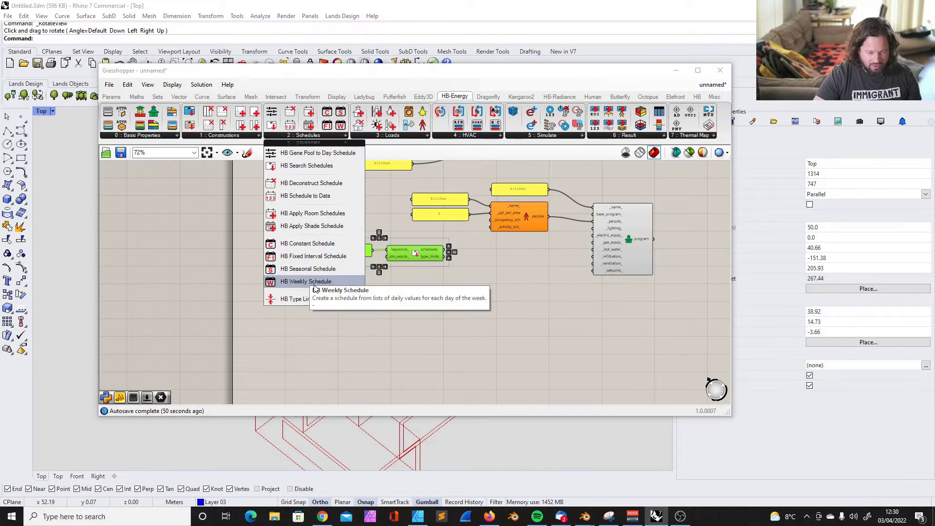
pyautogui.click(512, 311)
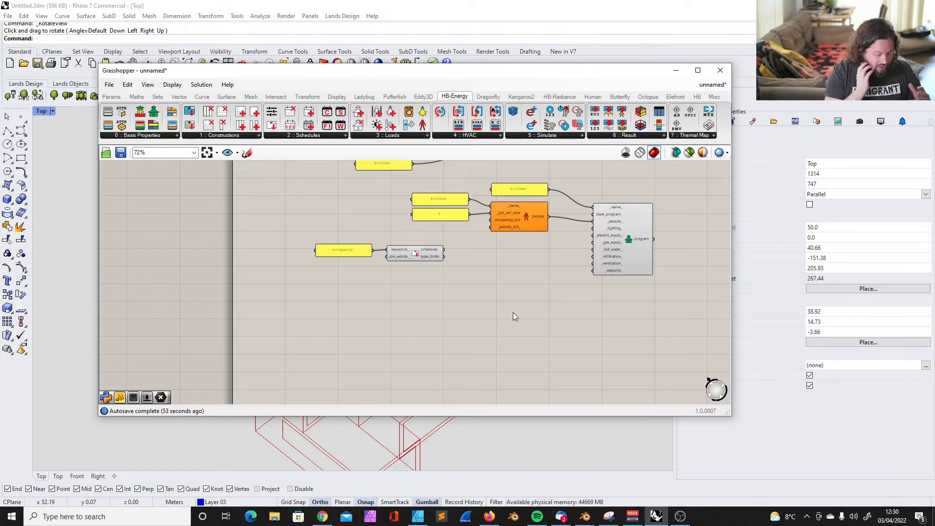
pyautogui.moveTo(541, 73); pyautogui.dragTo(536, 71)
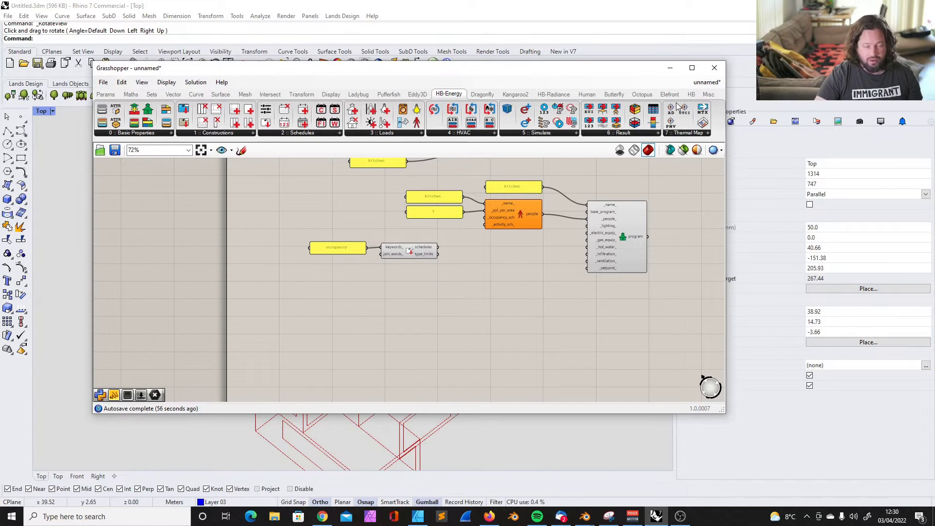
# Open the sample definition creating_schedules.gh from the honeybee-energy samples folder
pyautogui.click(103, 82)
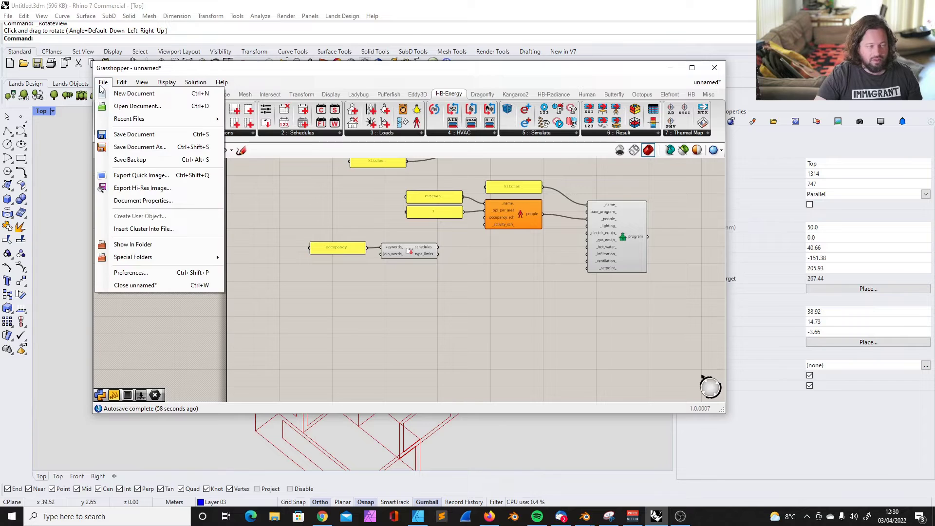
pyautogui.click(140, 107)
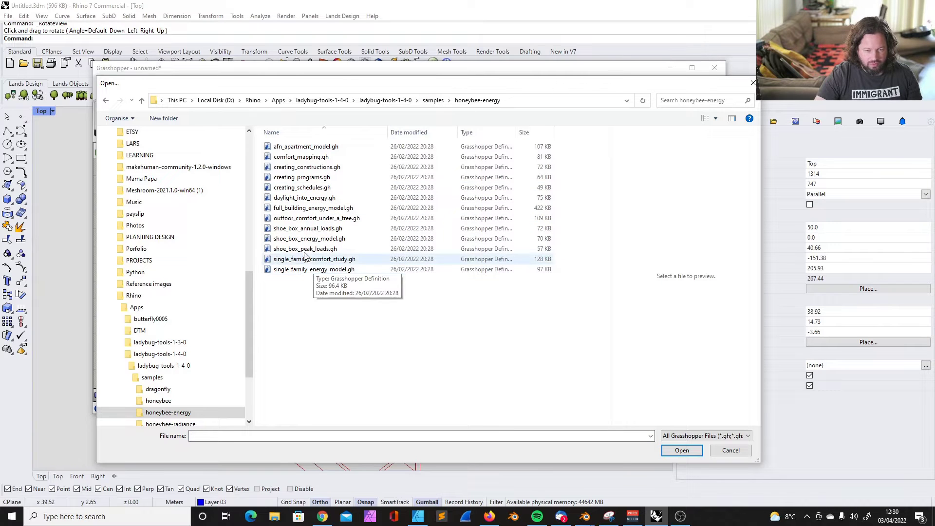
pyautogui.click(309, 189)
pyautogui.click(684, 449)
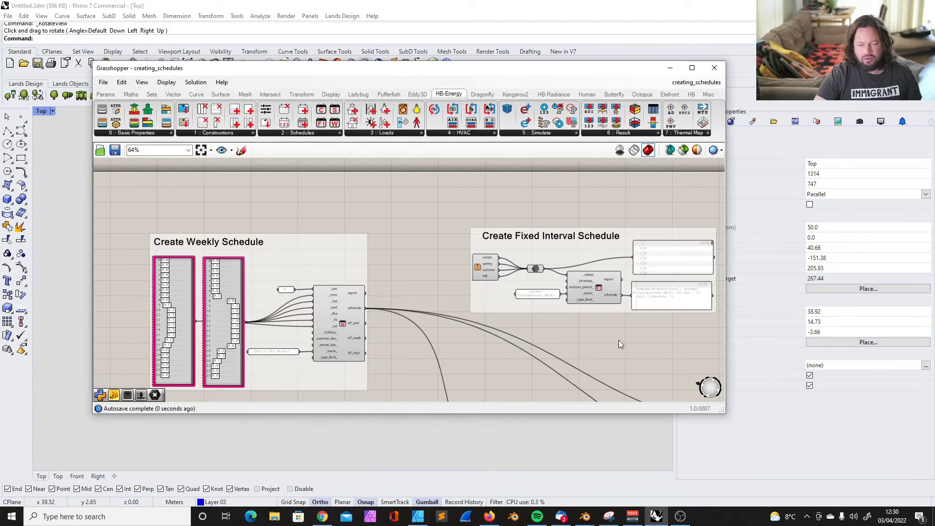
# Examine how the Create Weekly Schedule example feeds its gene pools, Sunday value and name panel into HB Weekly Schedule
pyautogui.scroll(-3, 422, 230)
pyautogui.scroll(5, 311, 264)
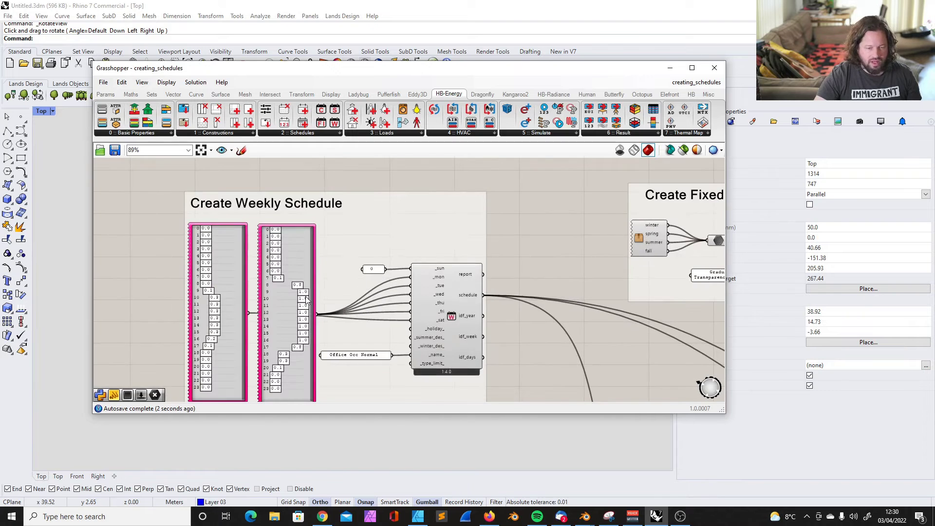
pyautogui.scroll(2, 283, 220)
pyautogui.scroll(-1, 283, 220)
pyautogui.click(496, 244)
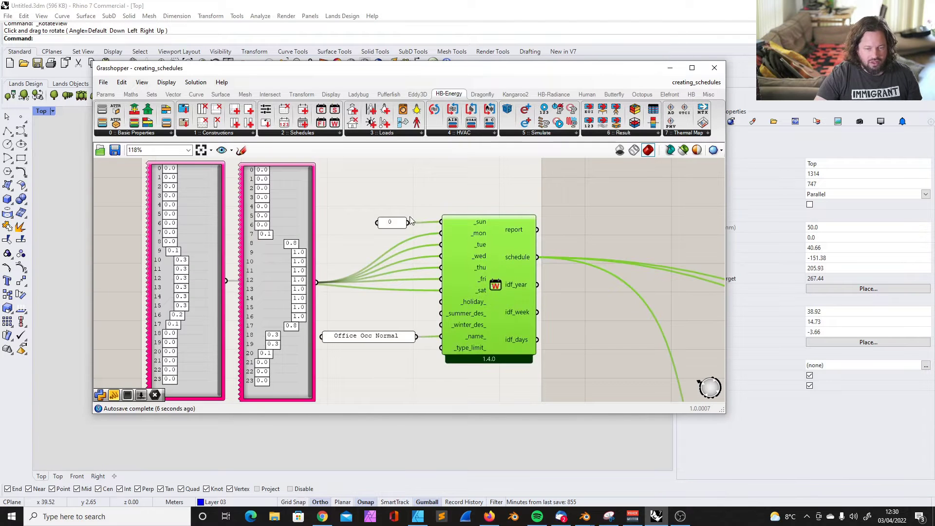
pyautogui.scroll(-4, 301, 212)
pyautogui.scroll(3, 311, 213)
pyautogui.click(319, 199)
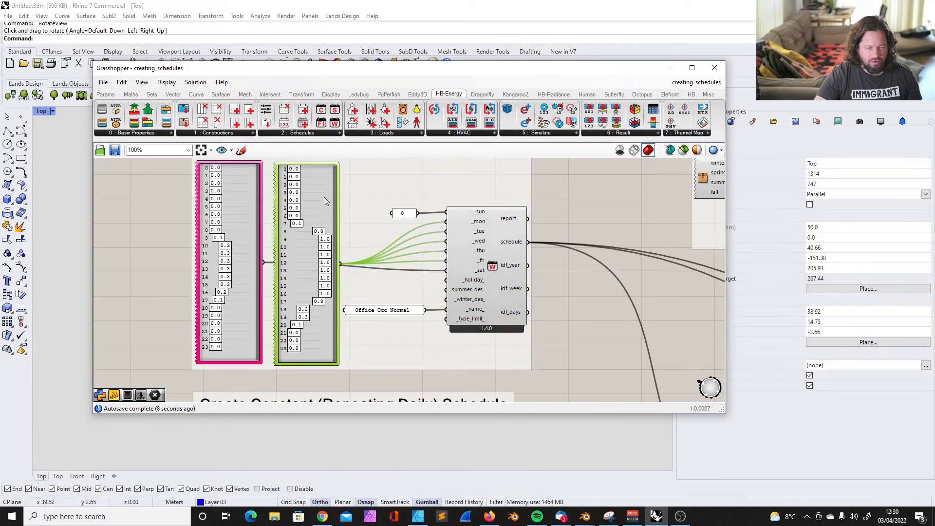
pyautogui.click(491, 221)
pyautogui.click(384, 310)
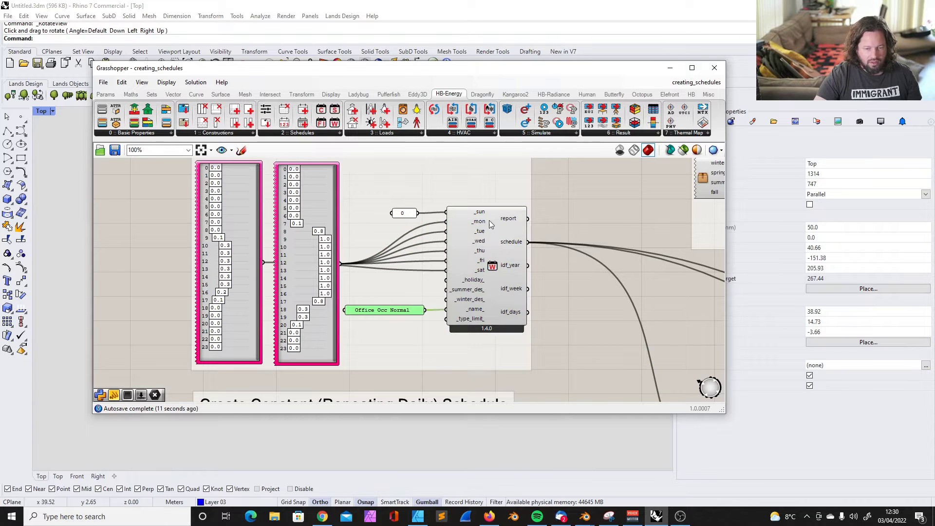
pyautogui.click(370, 177)
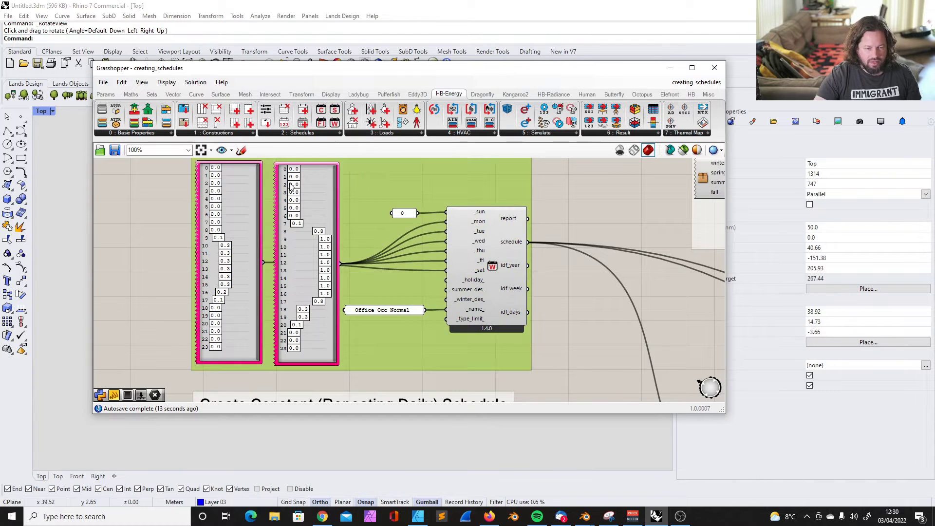
pyautogui.moveTo(229, 196)
pyautogui.mouseDown()
pyautogui.moveTo(181, 229)
pyautogui.moveTo(233, 197)
pyautogui.mouseUp()
pyautogui.moveTo(315, 206)
pyautogui.mouseDown()
pyautogui.moveTo(390, 194)
pyautogui.moveTo(316, 209)
pyautogui.mouseUp()
pyautogui.scroll(-4, 321, 202)
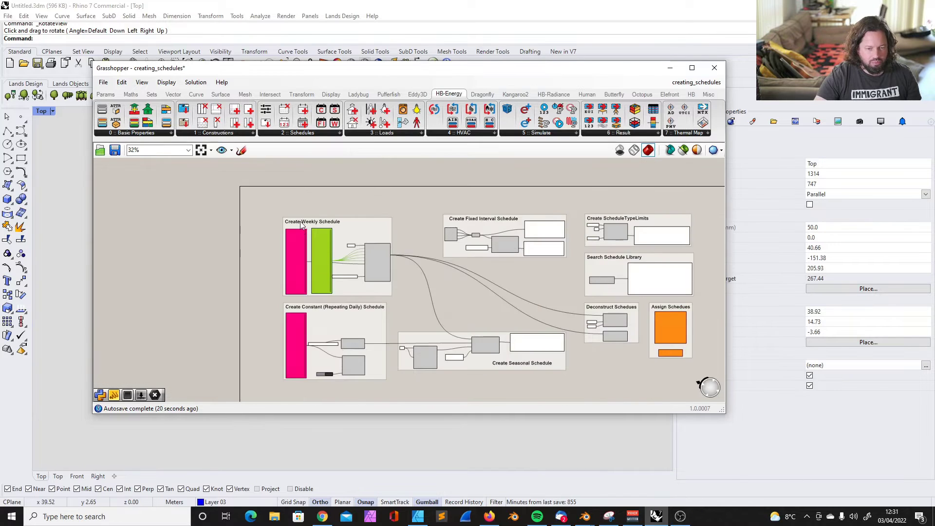
pyautogui.scroll(4, 281, 219)
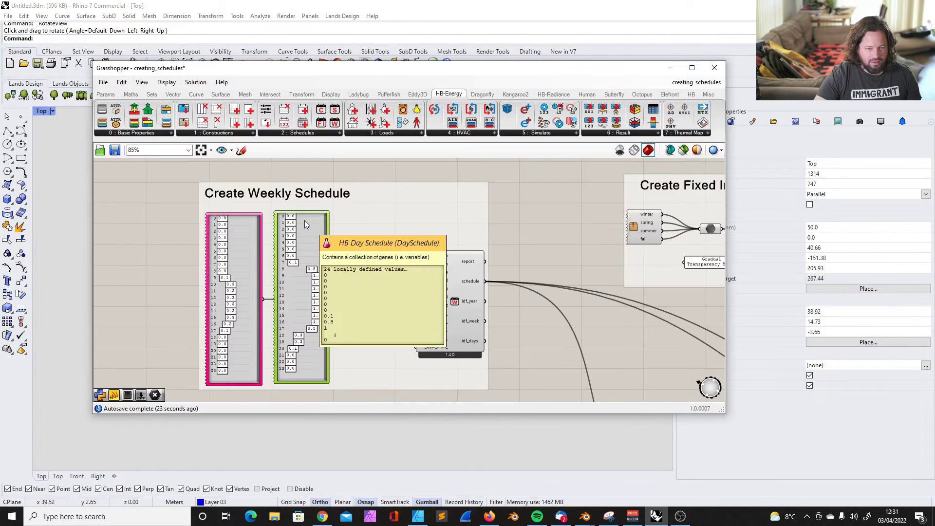
pyautogui.click(470, 196)
pyautogui.click(536, 170)
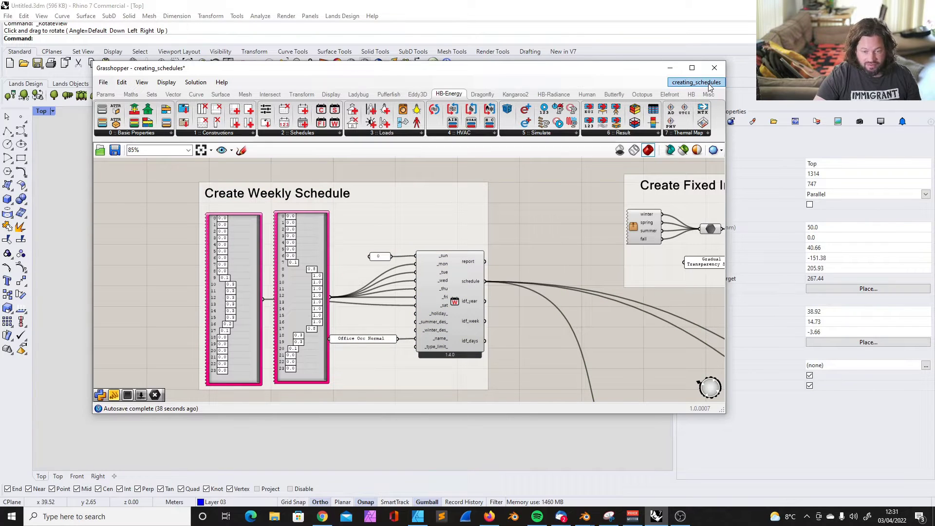
# Return to the unnamed kitchen definition and place an HB Weekly Schedule component below HB Search Schedules
pyautogui.moveTo(709, 86)
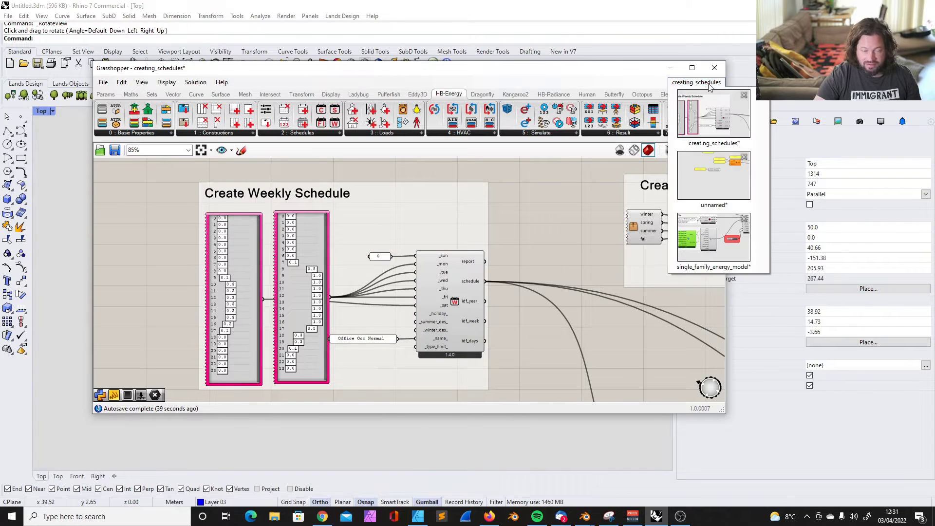
pyautogui.click(713, 181)
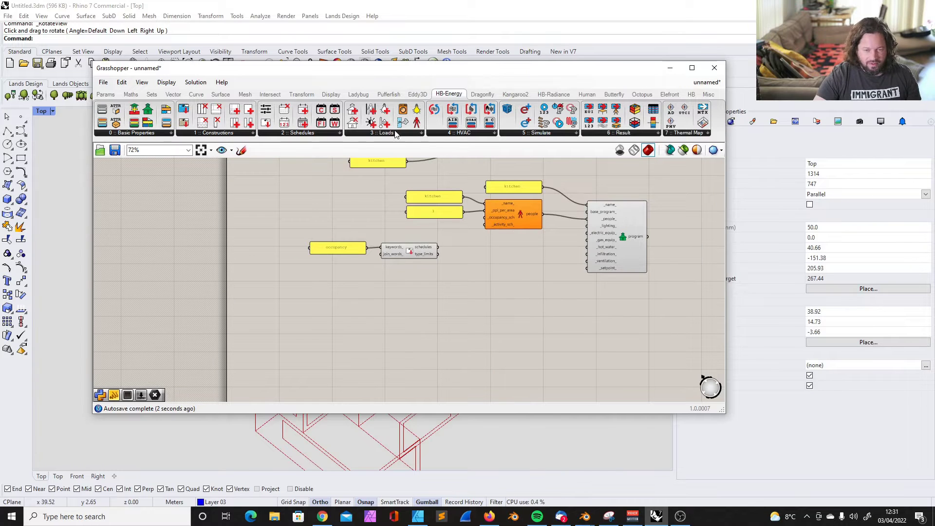
pyautogui.click(390, 133)
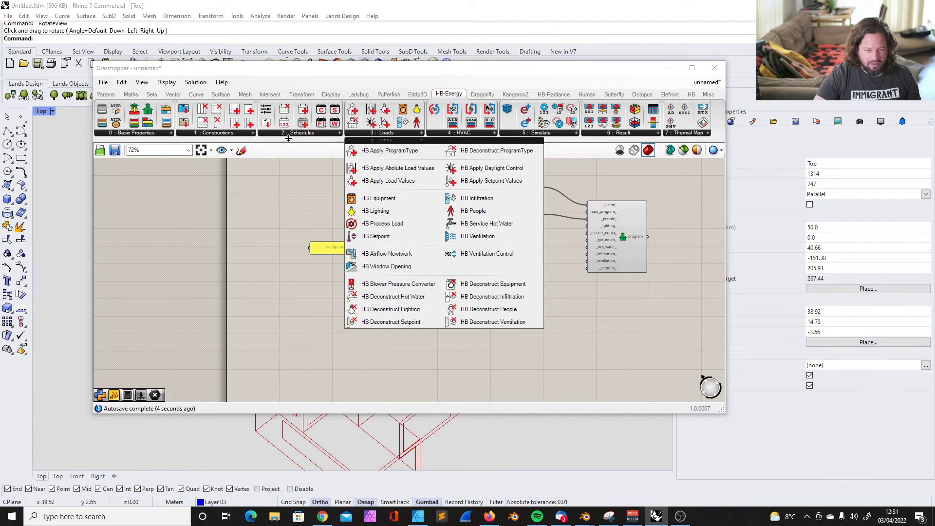
pyautogui.click(314, 136)
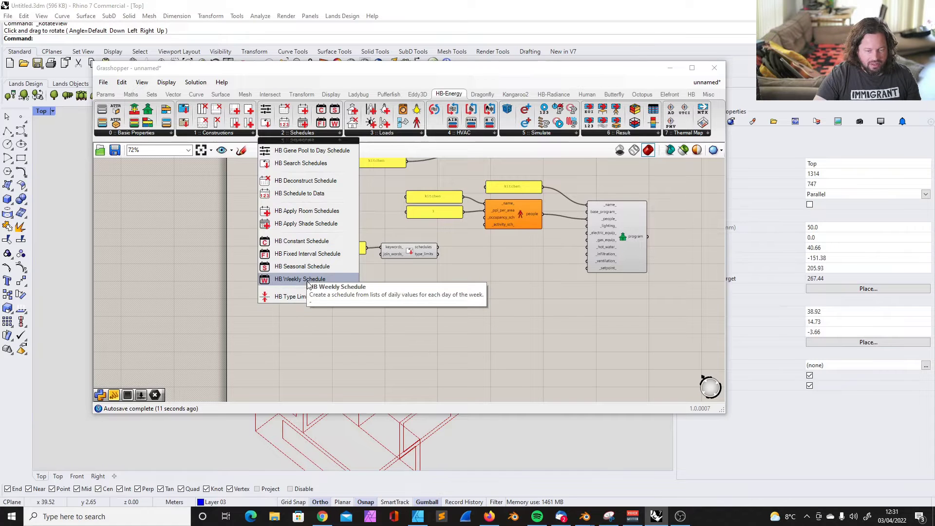
pyautogui.moveTo(309, 283); pyautogui.dragTo(425, 338)
pyautogui.scroll(4, 427, 318)
pyautogui.moveTo(460, 290); pyautogui.dragTo(390, 261)
pyautogui.scroll(-3, 416, 262)
pyautogui.scroll(2, 416, 266)
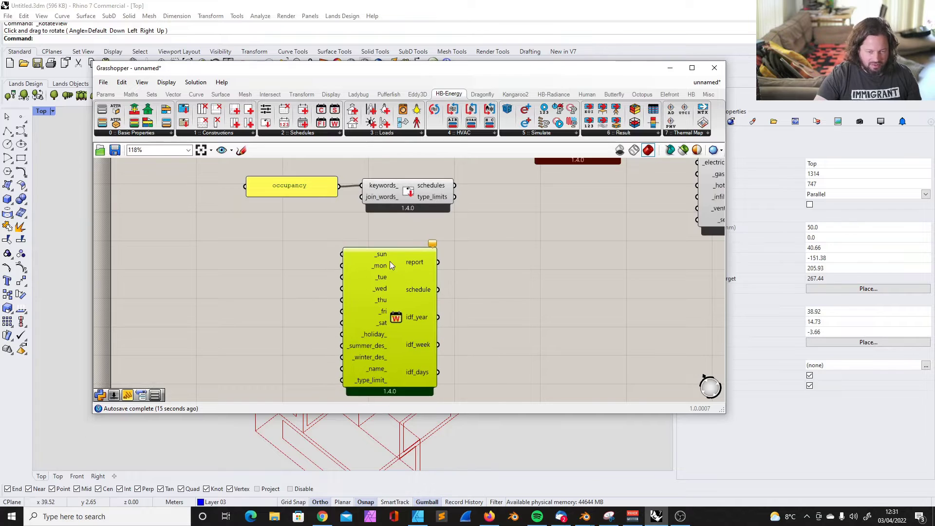
pyautogui.scroll(-2, 438, 262)
pyautogui.scroll(3, 495, 214)
pyautogui.scroll(-3, 346, 281)
pyautogui.scroll(2, 378, 270)
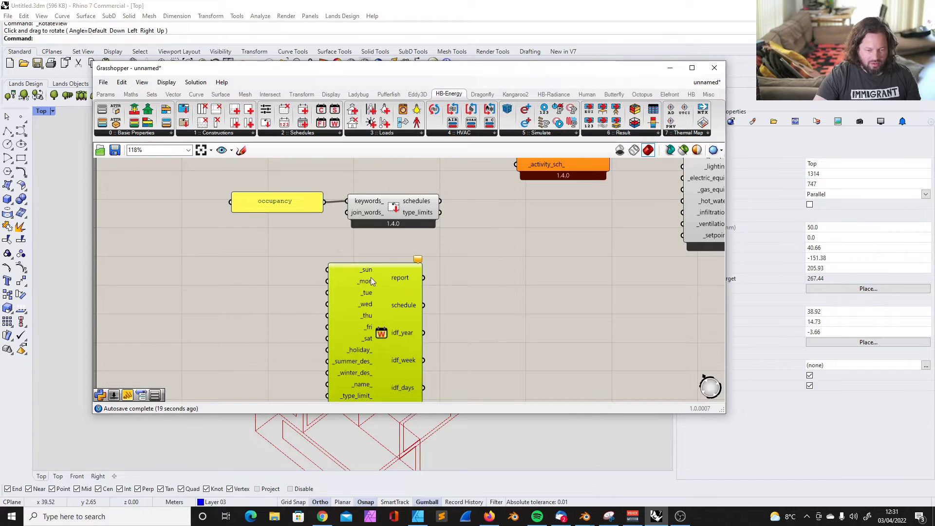
pyautogui.moveTo(382, 276); pyautogui.dragTo(396, 269)
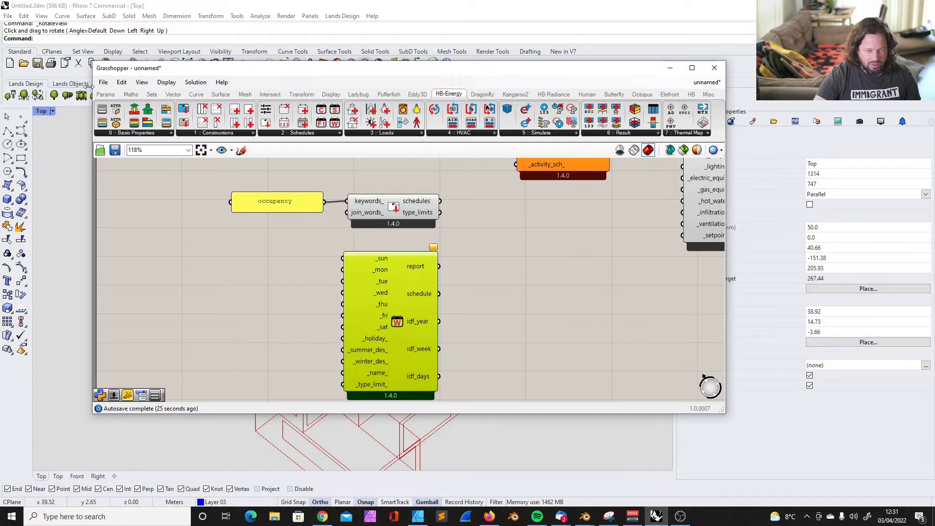
# Add a Gene Pool with 24 genes beside HB Weekly Schedule and enlarge it to show all of its values
pyautogui.click(111, 94)
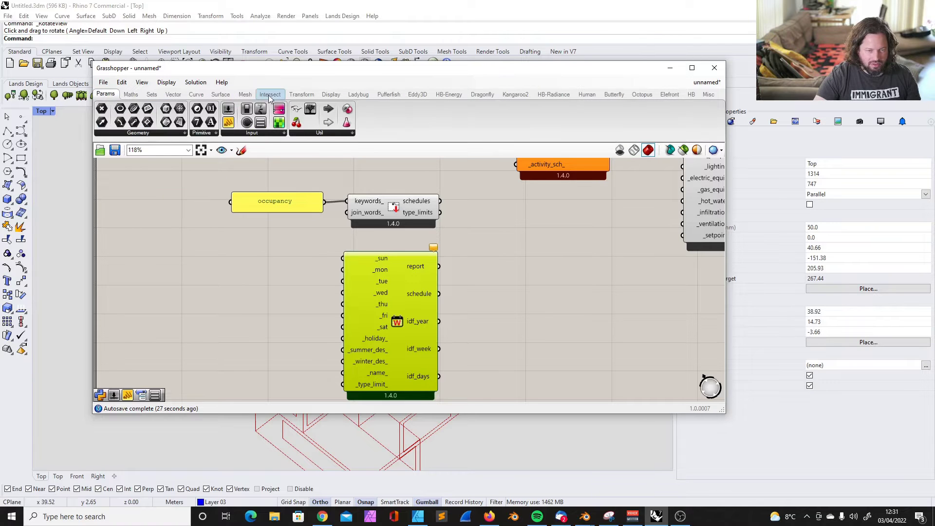
pyautogui.moveTo(349, 124); pyautogui.dragTo(299, 320)
pyautogui.doubleClick(298, 312)
pyautogui.write('24')
pyautogui.click(295, 351)
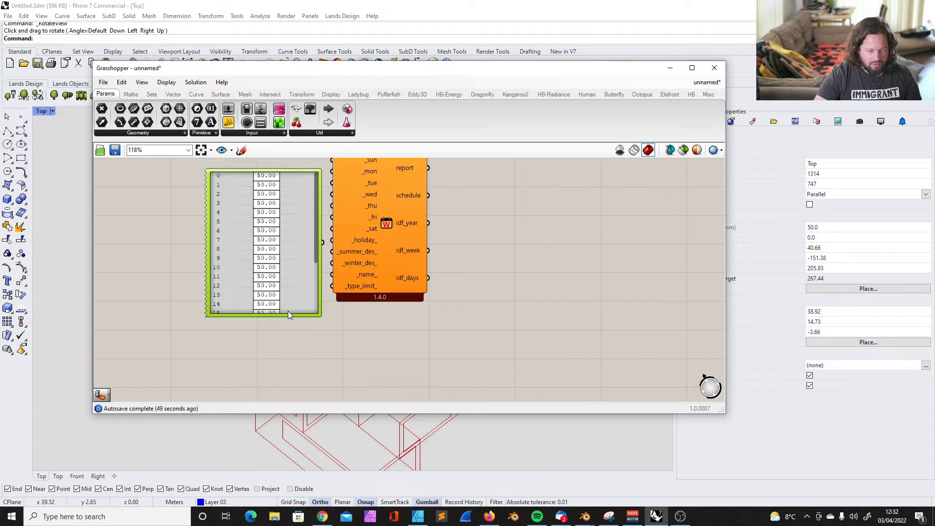
pyautogui.moveTo(285, 317); pyautogui.dragTo(286, 396)
pyautogui.scroll(-3, 288, 269)
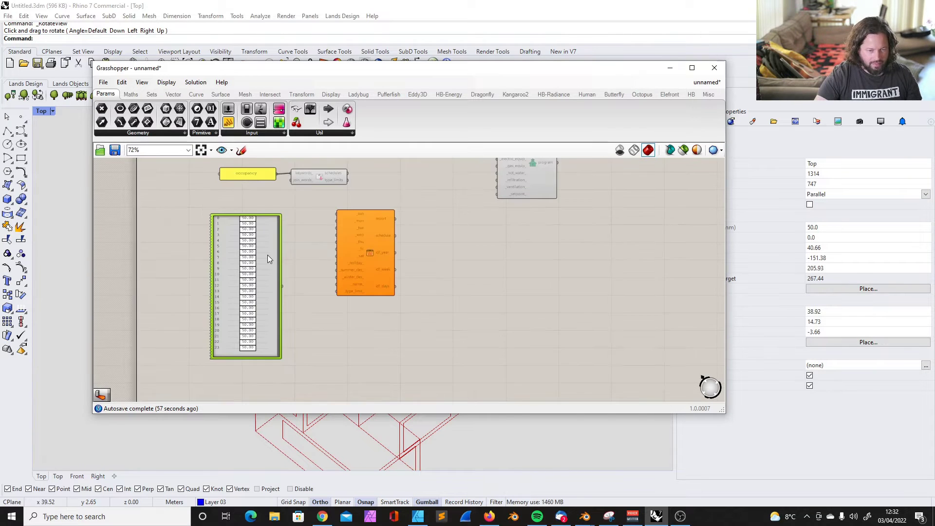
# Duplicate the 24-gene Gene Pool and arrange the two pools side by side in front of HB Weekly Schedule
pyautogui.hotkey('ctrl', 'c')
pyautogui.hotkey('ctrl', 'v')
pyautogui.moveTo(266, 256); pyautogui.dragTo(238, 236)
pyautogui.moveTo(326, 231); pyautogui.dragTo(277, 220)
# Check the weekly schedule example in creating_schedules again and return to the unnamed definition
pyautogui.click(707, 82)
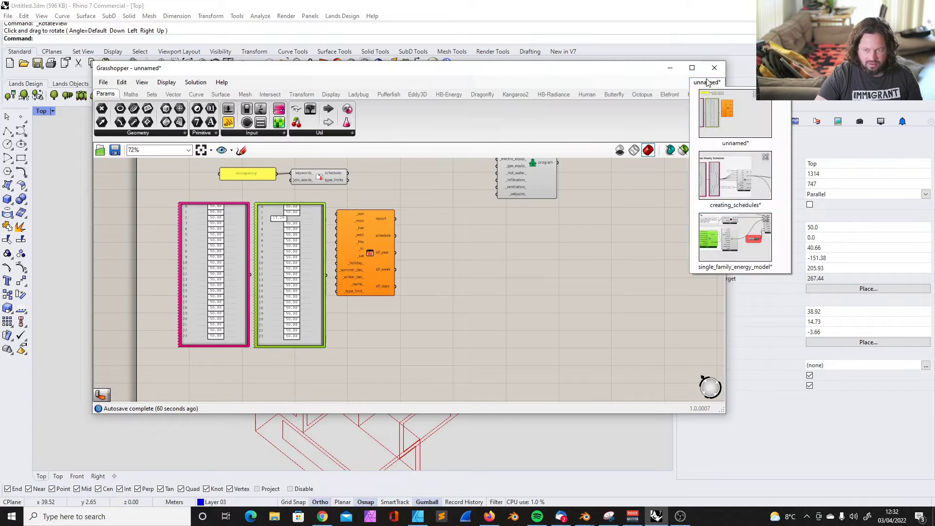
pyautogui.click(738, 201)
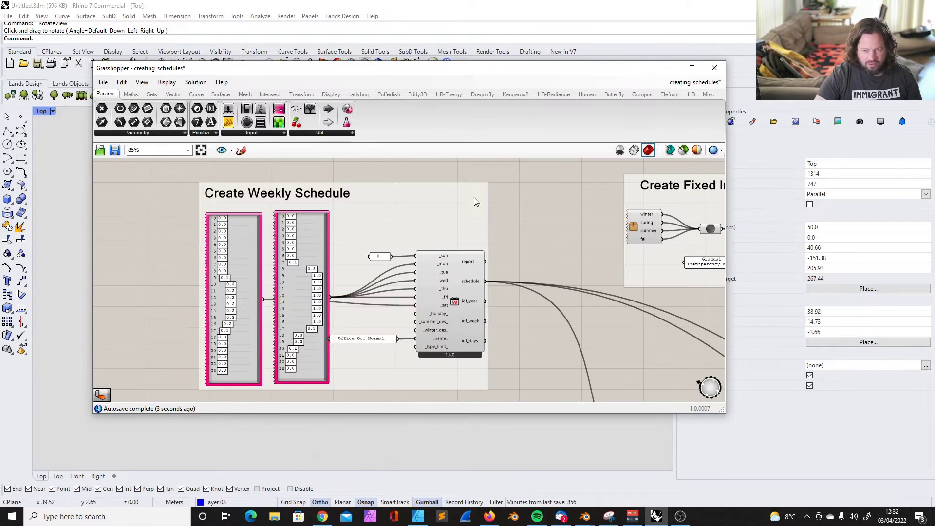
pyautogui.click(695, 82)
pyautogui.click(711, 165)
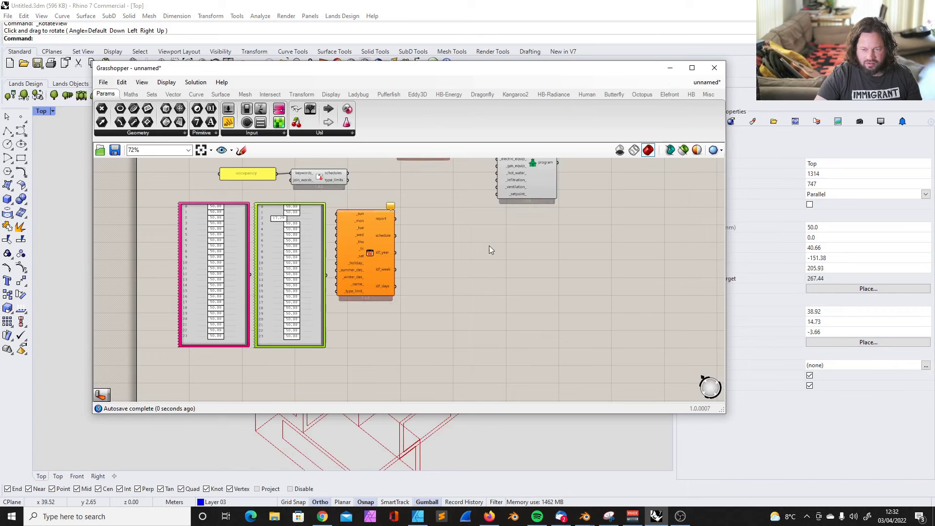
# Move HB Weekly Schedule away from the gene pools and add a number slider set to 1.000 in the gap
pyautogui.moveTo(375, 229); pyautogui.dragTo(418, 226)
pyautogui.doubleClick(354, 220)
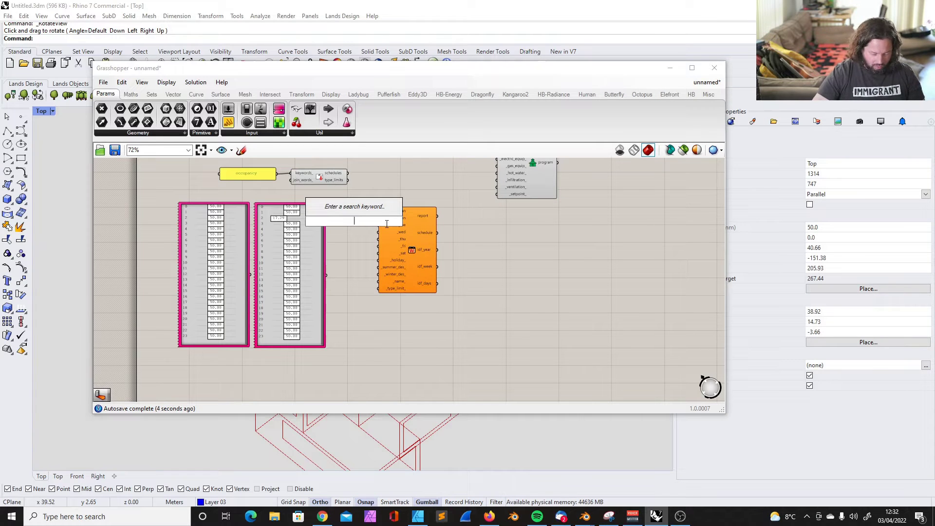
pyautogui.write('0')
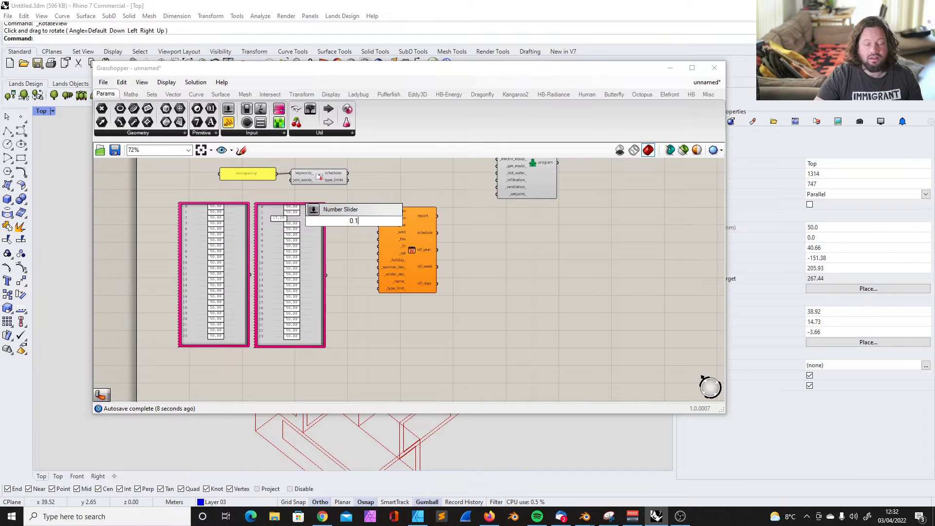
pyautogui.write('.1')
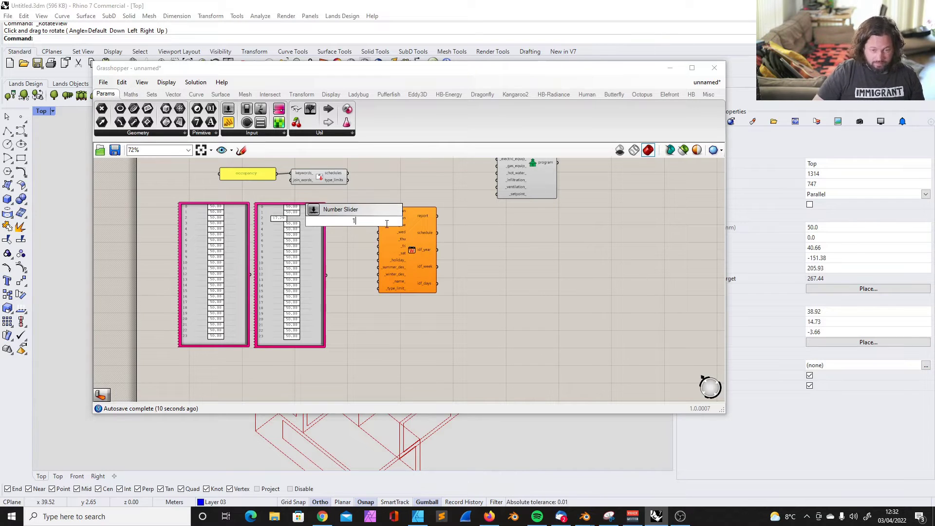
pyautogui.press('Return')
pyautogui.scroll(3, 321, 192)
pyautogui.doubleClick(344, 250)
pyautogui.click(340, 227)
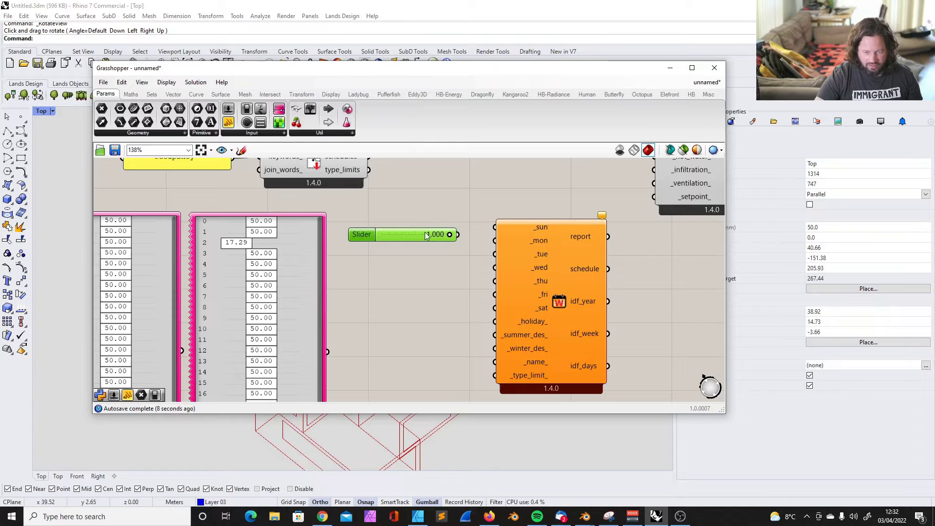
# Connect the number slider to the _sun input of HB Weekly Schedule, align it with that input and set it to 0.500
pyautogui.moveTo(385, 238); pyautogui.dragTo(495, 228)
pyautogui.moveTo(428, 236); pyautogui.dragTo(474, 236)
pyautogui.moveTo(365, 233); pyautogui.dragTo(367, 225)
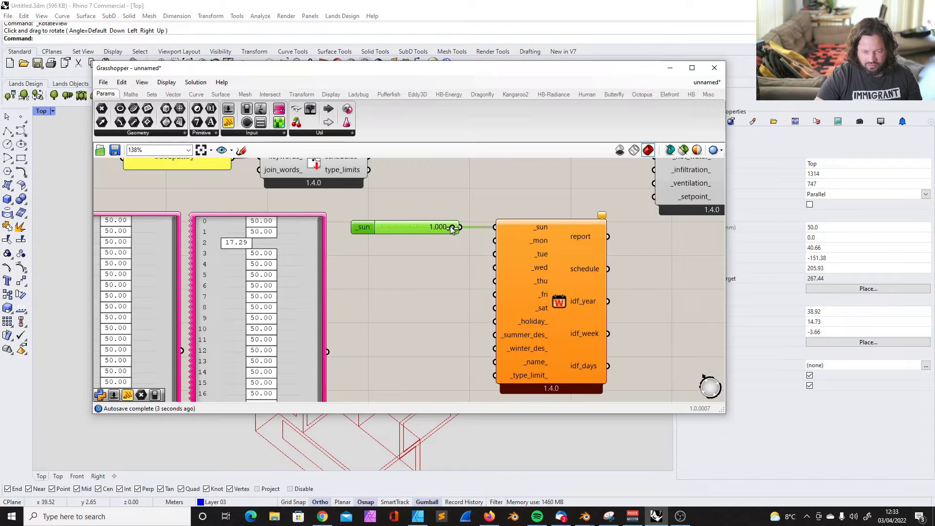
pyautogui.moveTo(406, 237); pyautogui.dragTo(415, 237)
pyautogui.doubleClick(429, 227)
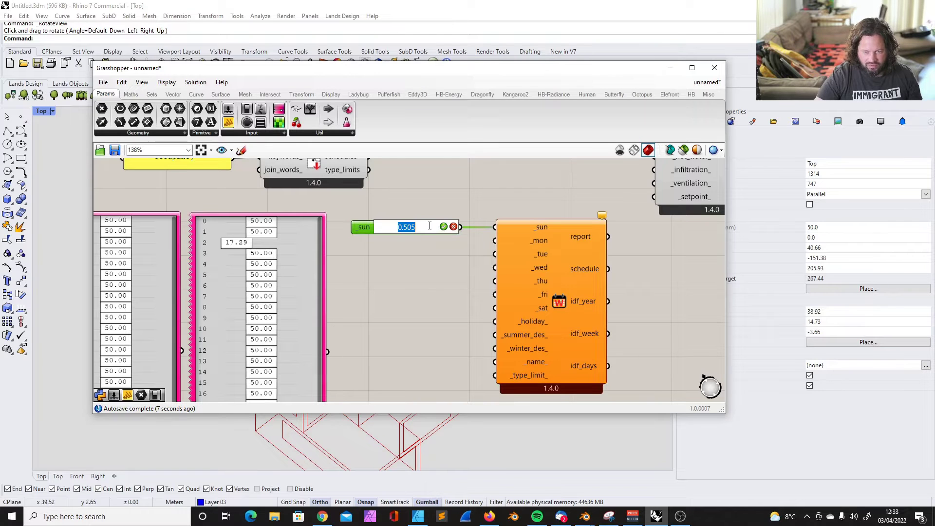
pyautogui.write('0.')
pyautogui.press('Return')
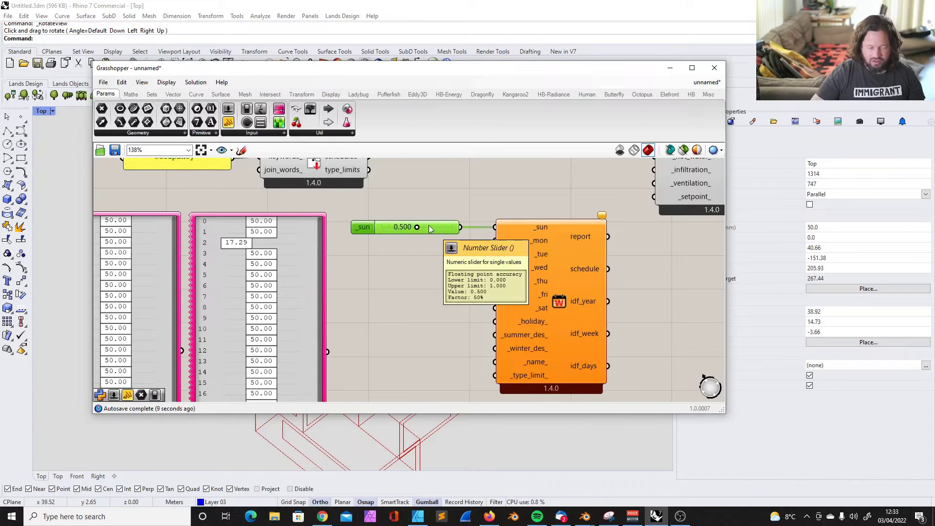
# Set the Sunday slider of the weekly schedule to 0.300
pyautogui.click(425, 244)
pyautogui.moveTo(417, 227); pyautogui.dragTo(404, 227)
pyautogui.doubleClick(428, 230)
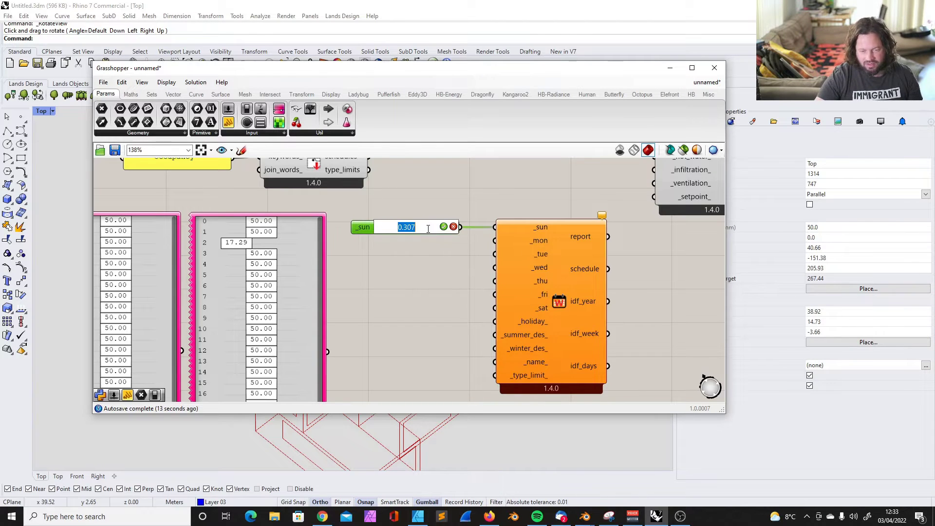
pyautogui.write('0.3')
pyautogui.press('Return')
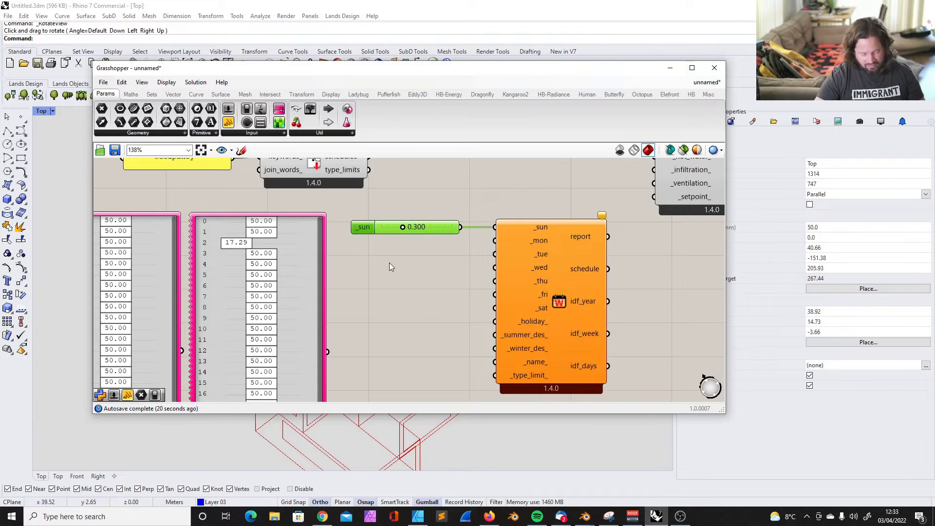
# Duplicate the Sunday slider below the original, set the copy to 0.200 and connect it to the _mon input
pyautogui.hotkey('ctrl', 'c')
pyautogui.hotkey('ctrl', 'v')
pyautogui.moveTo(391, 235); pyautogui.dragTo(408, 247)
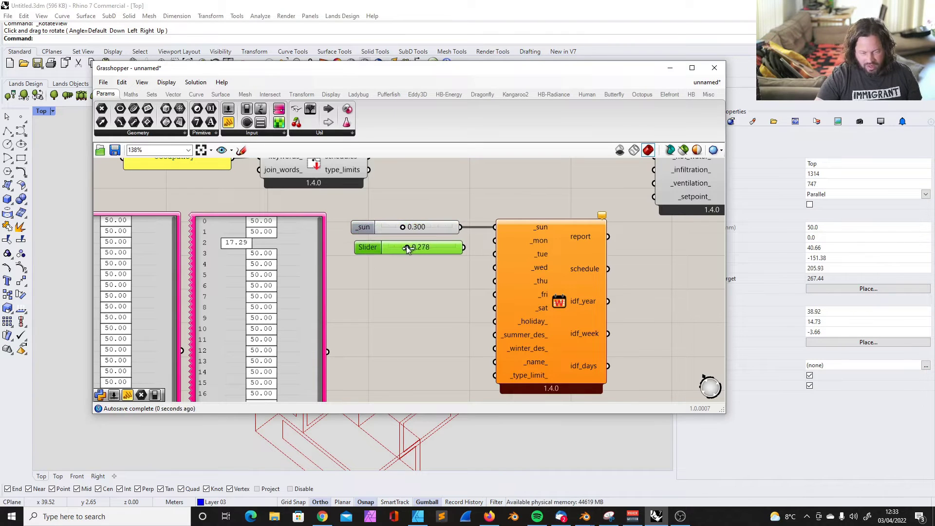
pyautogui.doubleClick(416, 247)
pyautogui.write('0')
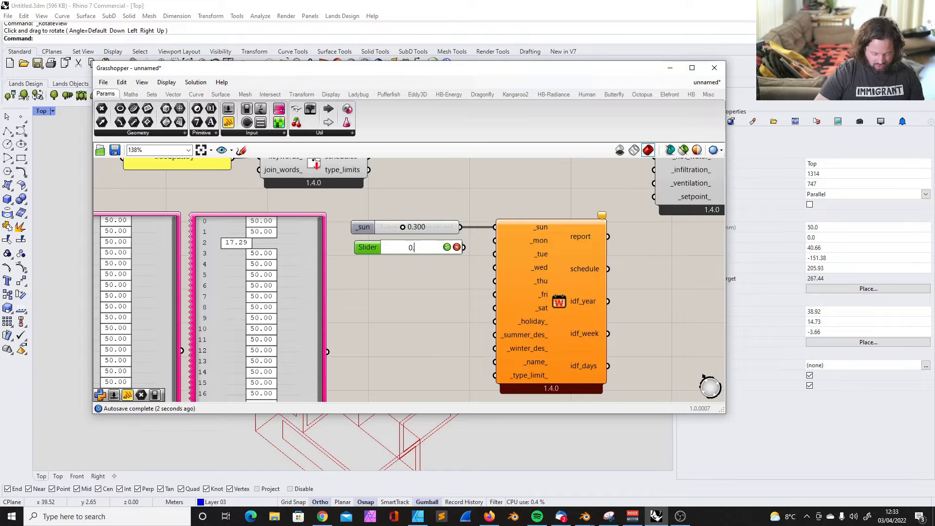
pyautogui.write('.2')
pyautogui.press('Return')
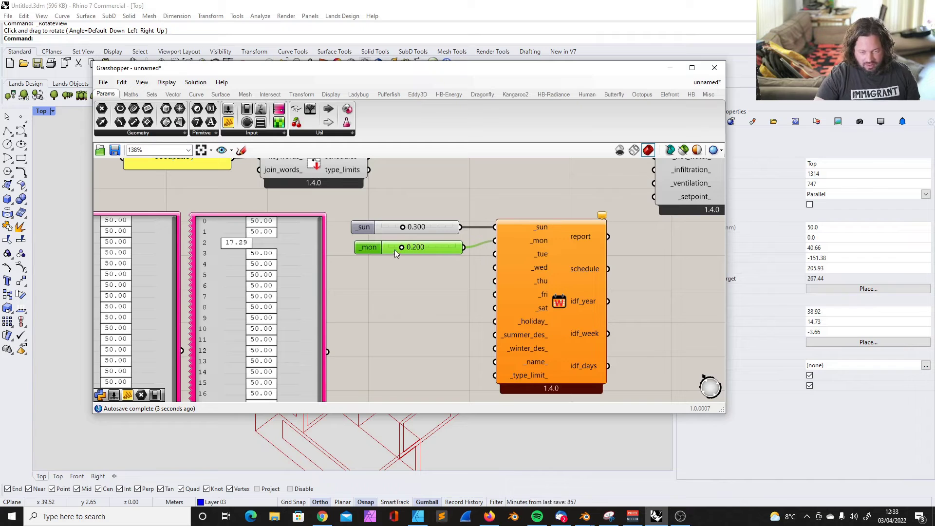
# Set the Monday slider to 0.100 and line it up beneath the Sunday slider
pyautogui.moveTo(398, 248); pyautogui.dragTo(395, 248)
pyautogui.doubleClick(417, 251)
pyautogui.write('0')
pyautogui.press('Return')
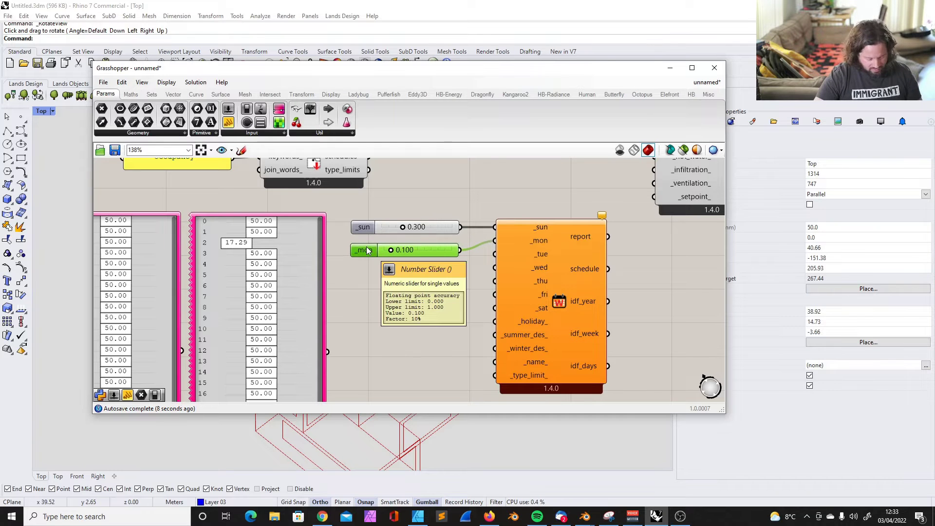
# Duplicate the 0.100 Monday slider twice and connect the copies to the _tue and _wed inputs
pyautogui.hotkey('ctrl', 'c')
pyautogui.hotkey('ctrl', 'v')
pyautogui.moveTo(380, 260); pyautogui.dragTo(371, 274)
pyautogui.moveTo(458, 272); pyautogui.dragTo(494, 253)
pyautogui.hotkey('ctrl', 'c')
pyautogui.hotkey('ctrl', 'v')
pyautogui.moveTo(426, 285); pyautogui.dragTo(493, 273)
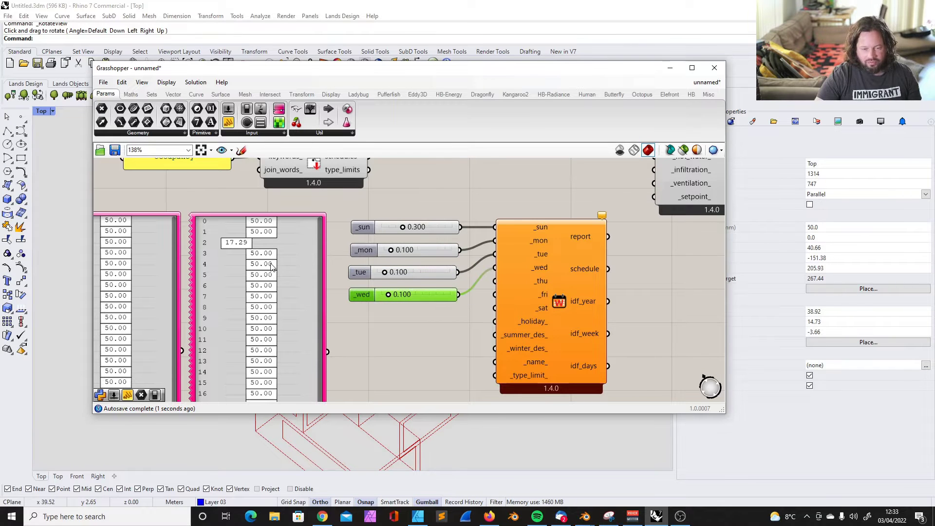
# Move HB Weekly Schedule together with its four sliders farther away from the gene pools
pyautogui.scroll(-3, 272, 295)
pyautogui.moveTo(380, 207); pyautogui.dragTo(517, 235)
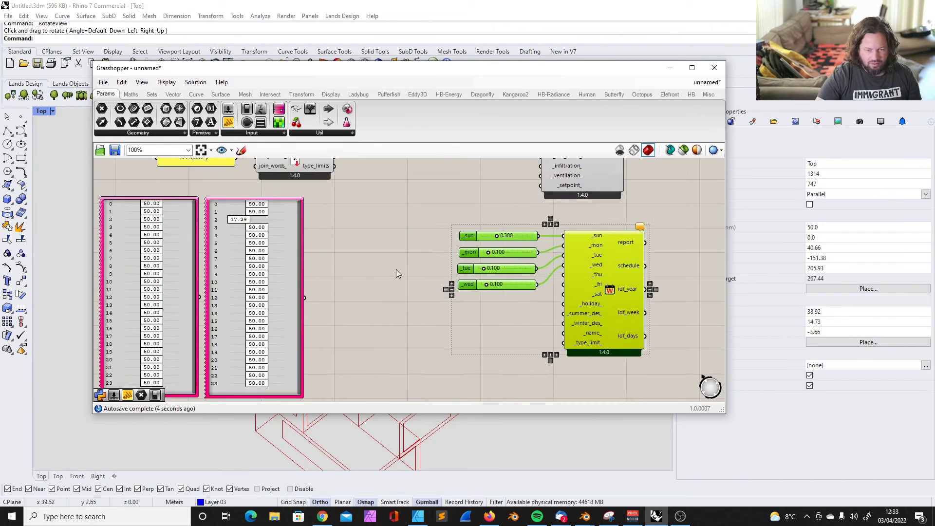
pyautogui.click(343, 257)
# Set the maximum value of the gene pool nearest the sliders to 1
pyautogui.click(242, 210)
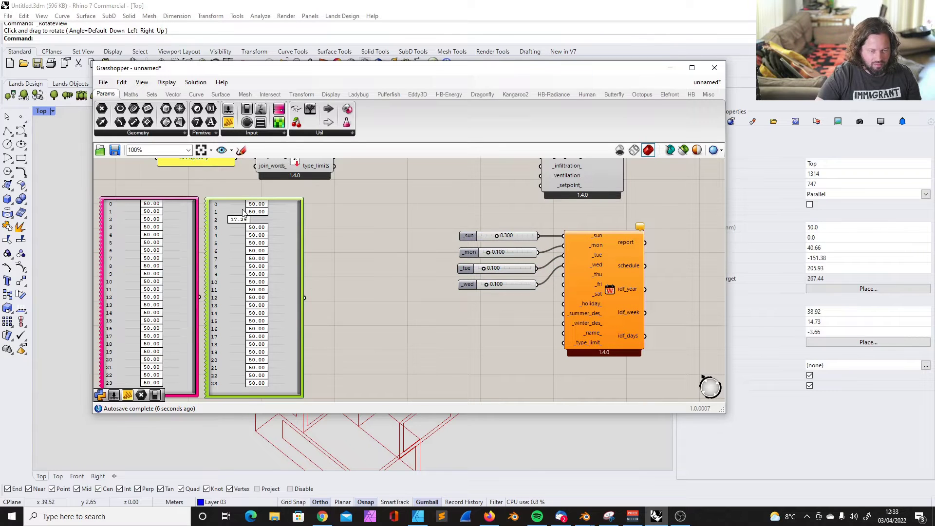
pyautogui.rightClick(243, 211)
pyautogui.click(294, 263)
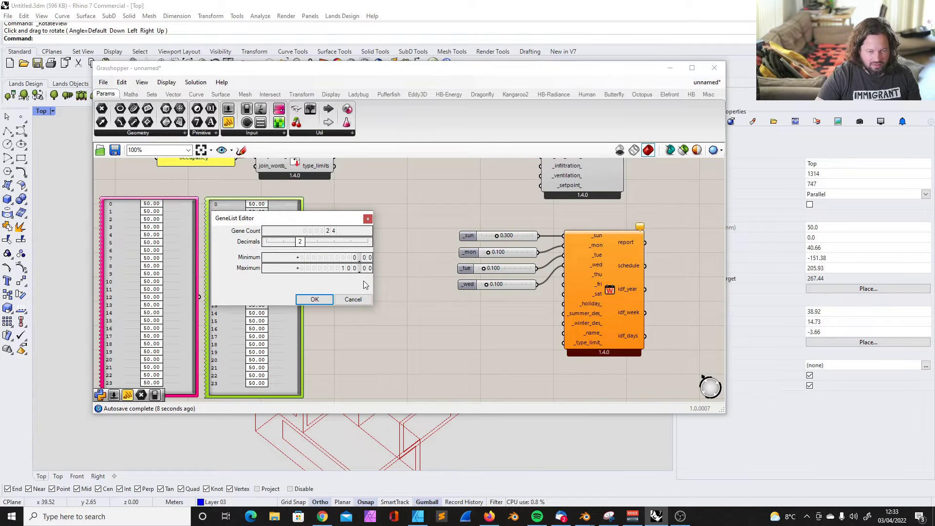
pyautogui.doubleClick(343, 268)
pyautogui.write('1')
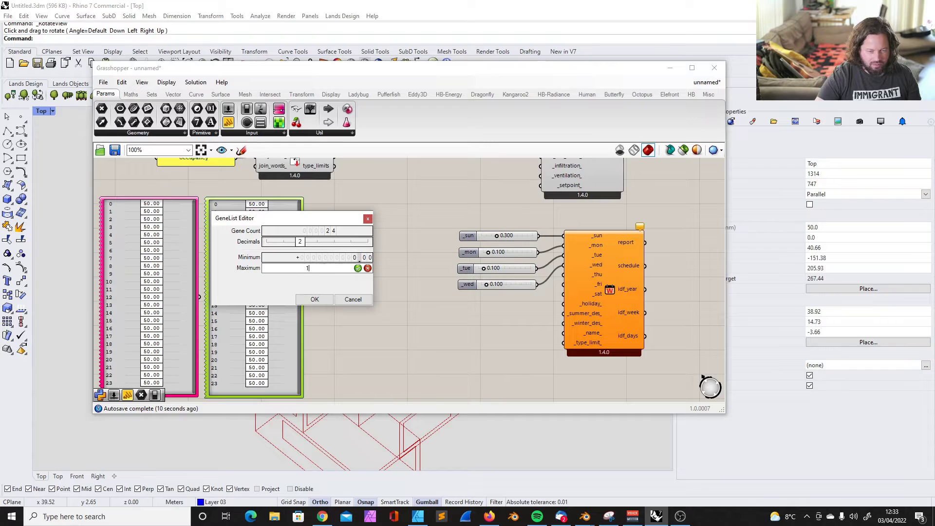
pyautogui.click(314, 300)
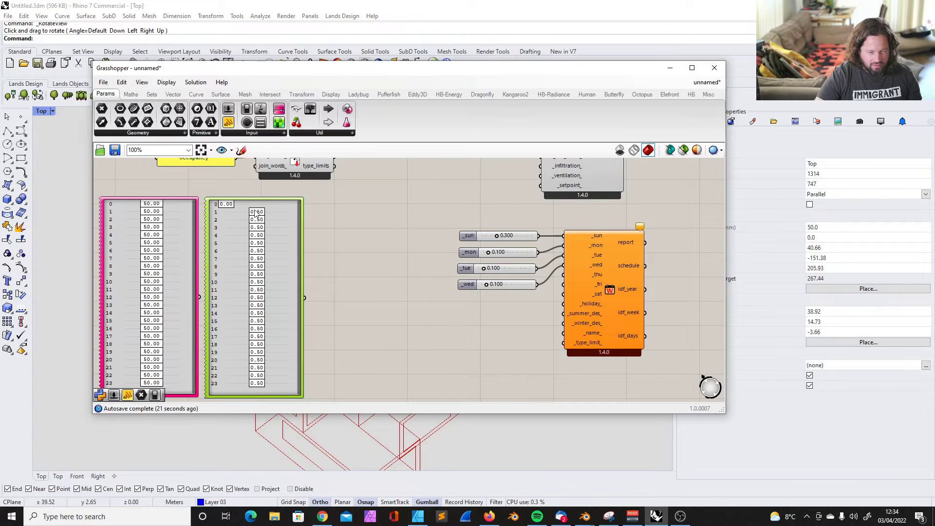
# Set the gene pool's hourly values: 1.00 at genes 7, 8, 13 and 19, about 0.50 at 12, 14, 18 and 20, and 0.00 elsewhere
pyautogui.moveTo(258, 217); pyautogui.dragTo(244, 275)
pyautogui.moveTo(279, 283); pyautogui.dragTo(232, 286)
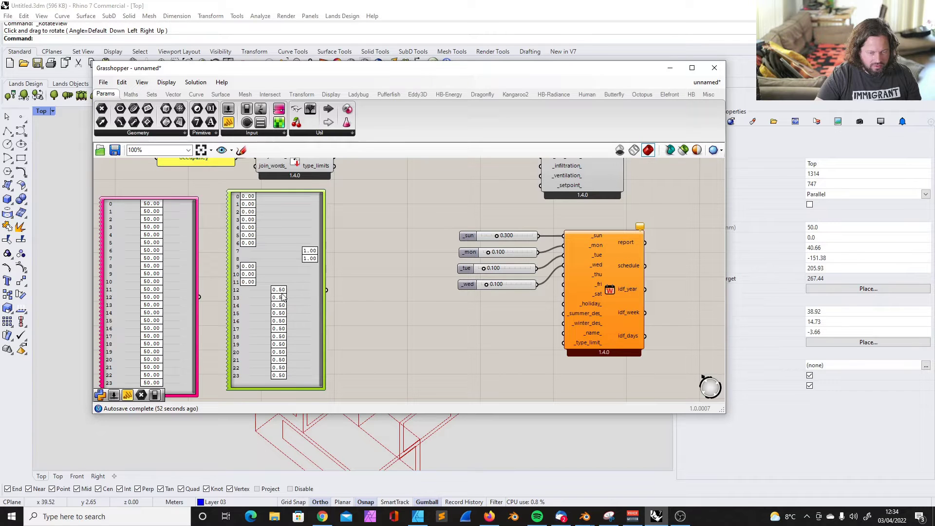
pyautogui.moveTo(280, 298); pyautogui.dragTo(244, 329)
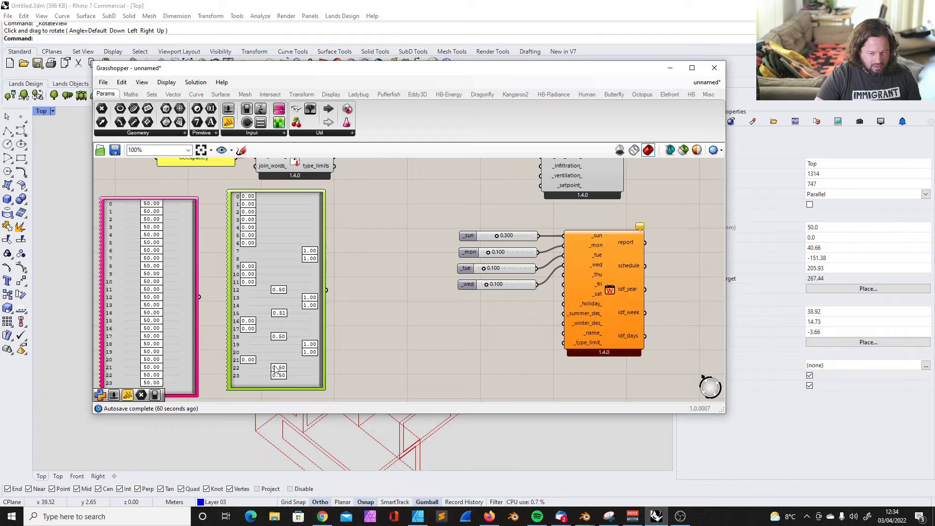
pyautogui.moveTo(275, 367); pyautogui.dragTo(233, 368)
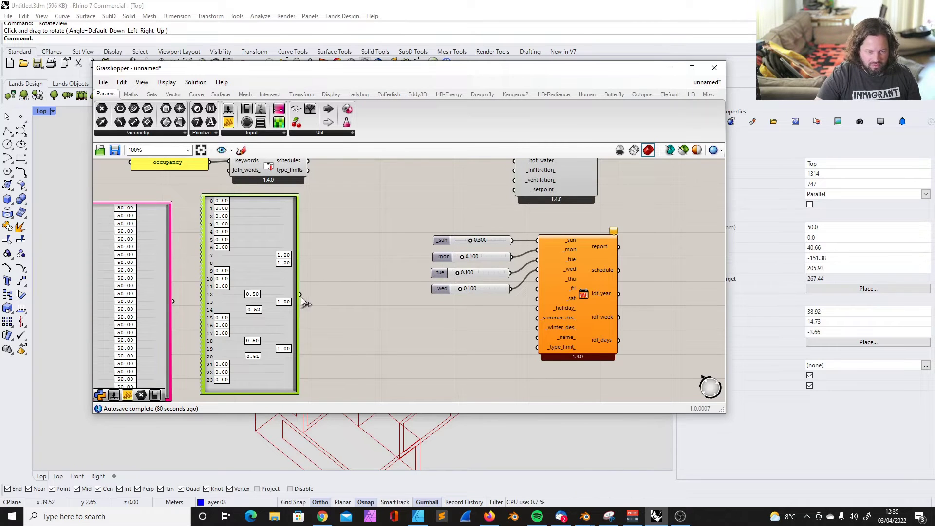
# Add an Average component beside the edited gene pool and feed it with the pool's values
pyautogui.moveTo(300, 296); pyautogui.dragTo(343, 260)
pyautogui.doubleClick(342, 259)
pyautogui.write('aver')
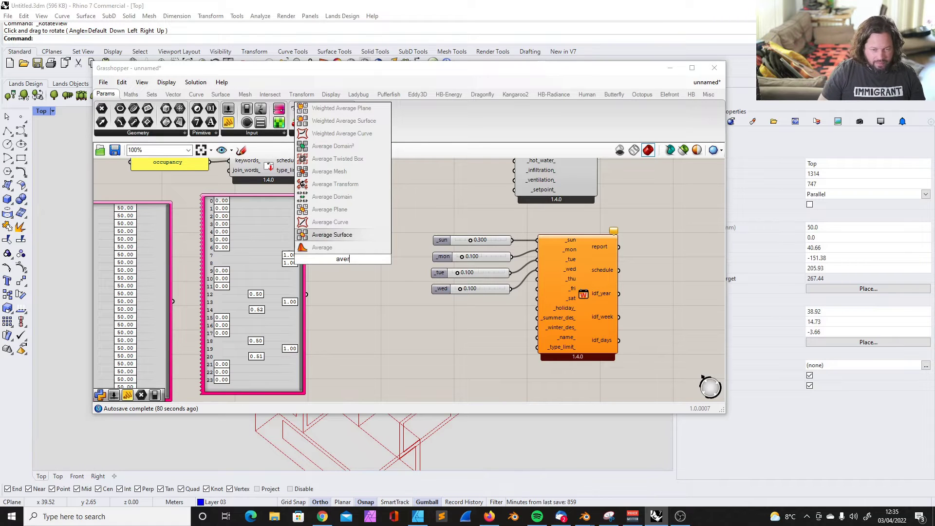
pyautogui.press('Return')
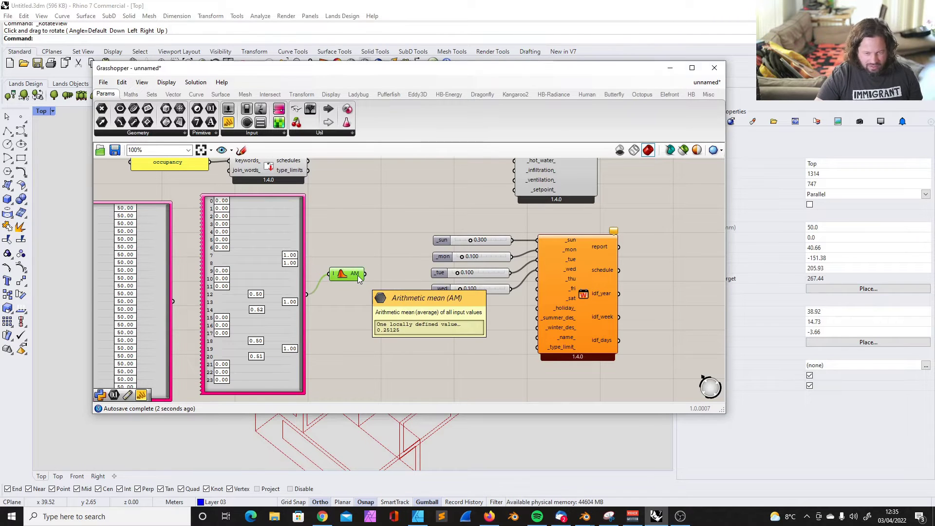
pyautogui.moveTo(344, 275); pyautogui.dragTo(351, 295)
pyautogui.moveTo(413, 208); pyautogui.dragTo(535, 326)
pyautogui.click(271, 280)
pyautogui.scroll(-2, 273, 263)
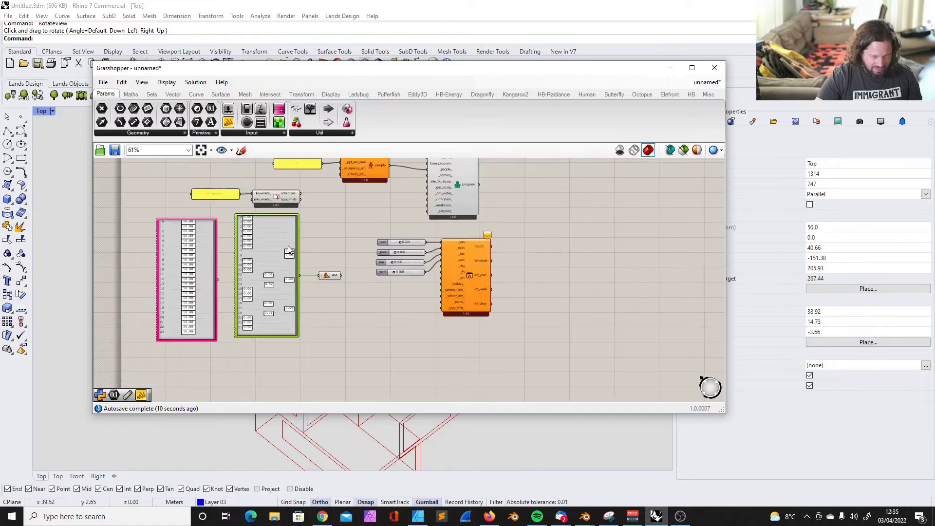
pyautogui.scroll(2, 288, 245)
pyautogui.moveTo(395, 185); pyautogui.dragTo(530, 313)
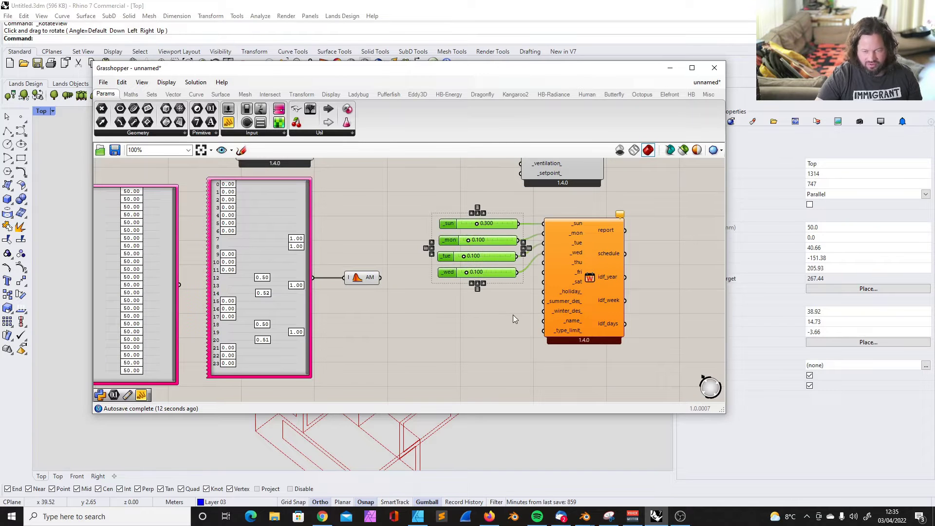
pyautogui.click(262, 223)
# Delete the unconnected gene pool whose values are all 50.00
pyautogui.scroll(-4, 235, 238)
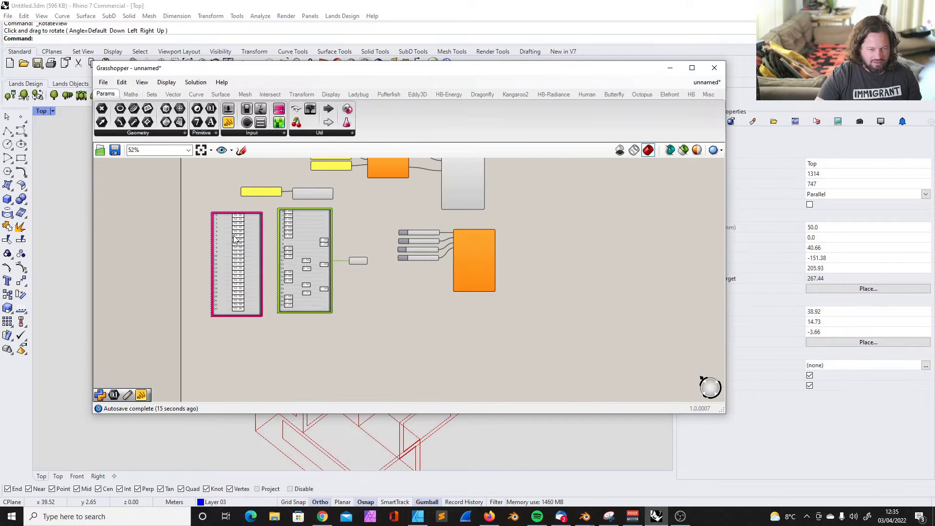
pyautogui.click(243, 253)
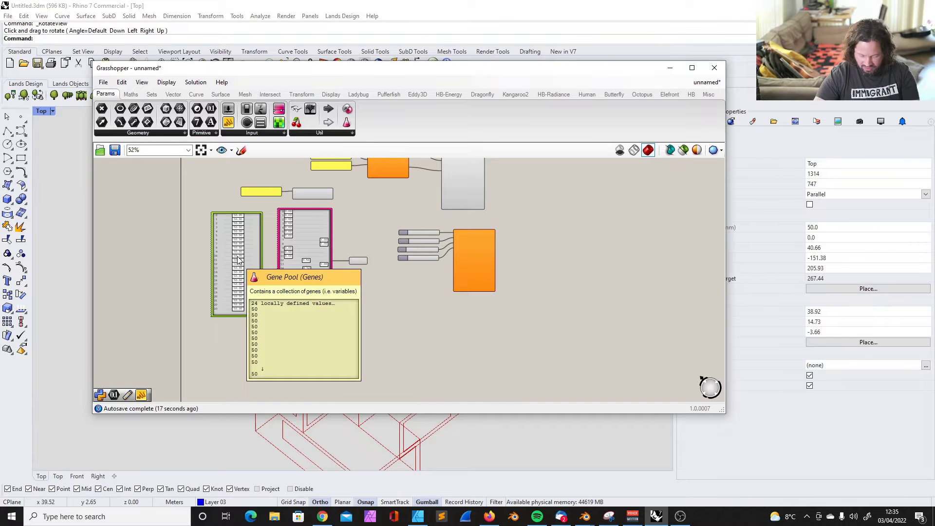
pyautogui.press('Delete')
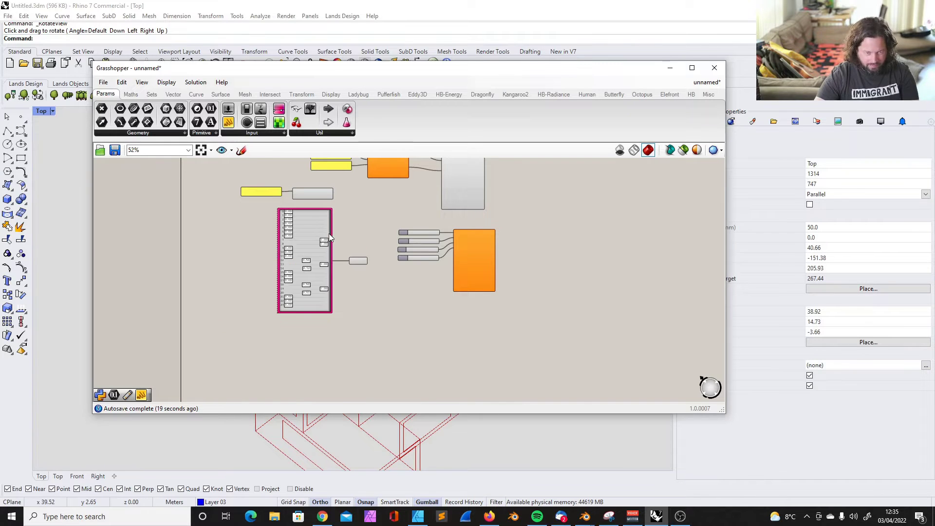
# Rewire HB Weekly Schedule so the 0.300 slider feeds _sun and _sat, the 0.100 slider feeds _mon to _fri, and a 0.400 slider feeds _holiday_
pyautogui.scroll(2, 347, 234)
pyautogui.moveTo(399, 212); pyautogui.dragTo(485, 307)
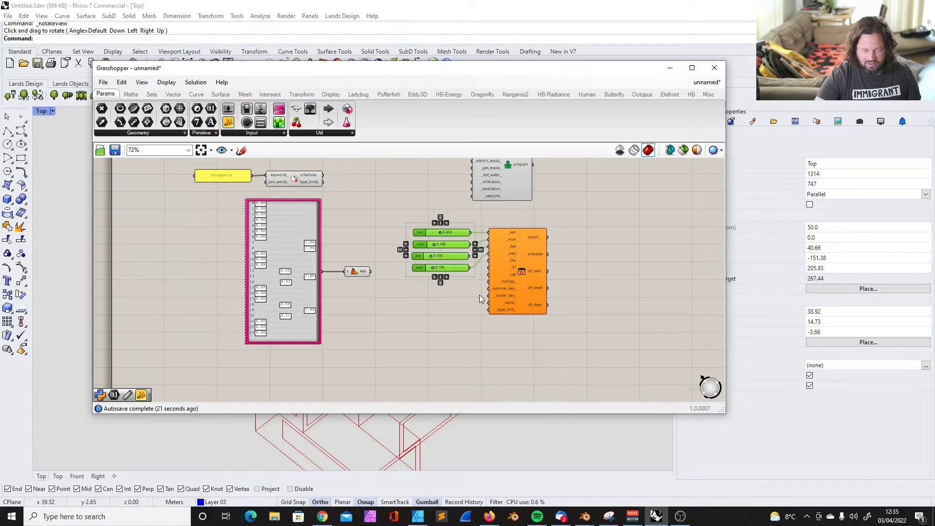
pyautogui.scroll(3, 486, 230)
pyautogui.click(513, 267)
pyautogui.moveTo(513, 267); pyautogui.dragTo(528, 262)
pyautogui.click(424, 314)
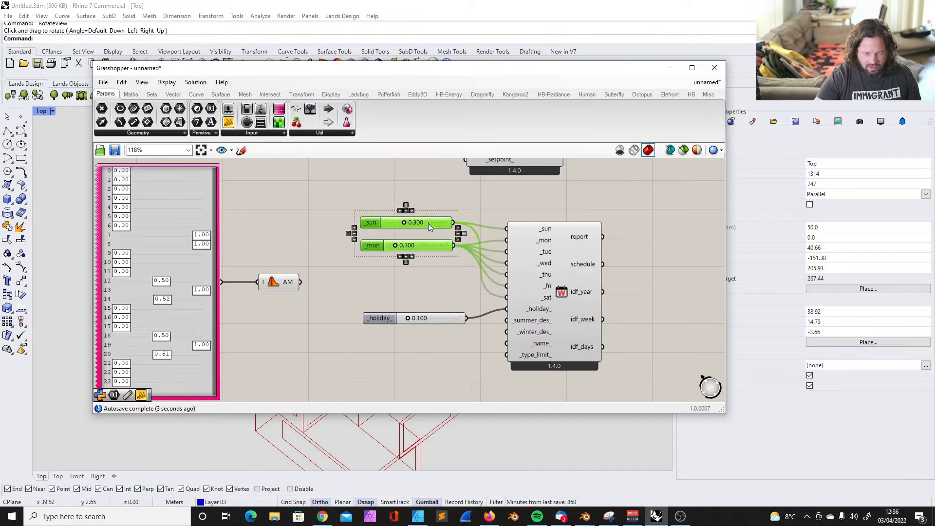
pyautogui.moveTo(440, 319)
pyautogui.mouseDown()
pyautogui.moveTo(445, 309)
pyautogui.moveTo(422, 309)
pyautogui.moveTo(429, 309)
pyautogui.mouseUp()
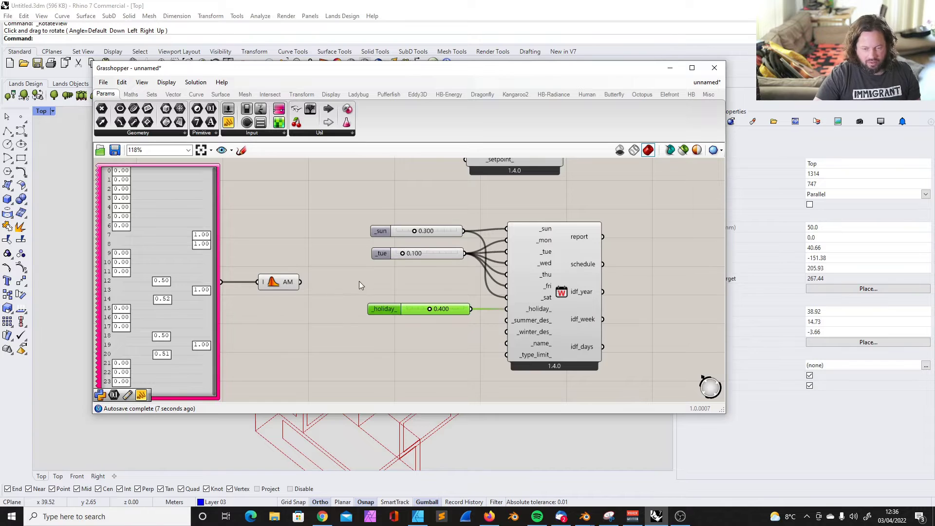
# Add a copy of the occupancy text panel reading Kitchen_Occupancy and connect it to the _name_ input of HB Weekly Schedule
pyautogui.scroll(-7, 359, 284)
pyautogui.scroll(5, 299, 235)
pyautogui.click(232, 234)
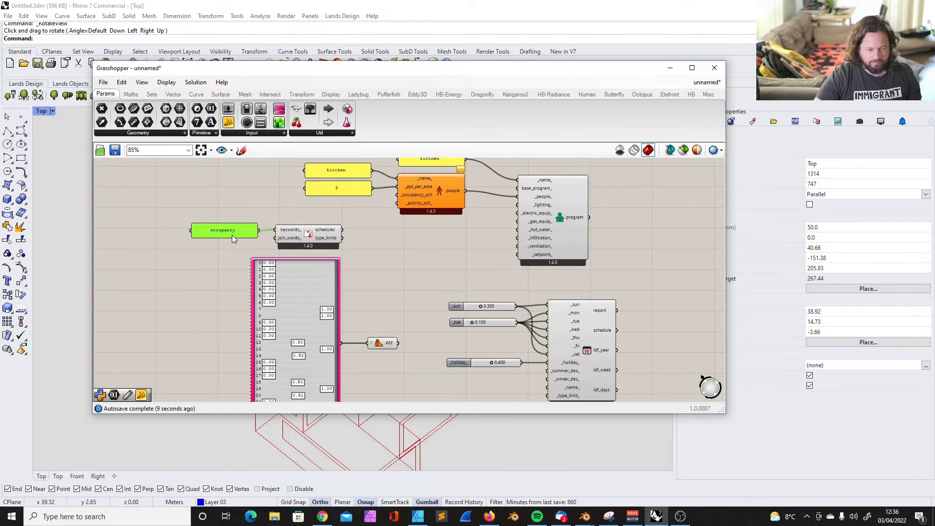
pyautogui.doubleClick(234, 235)
pyautogui.write('Kitchen_Occupancy')
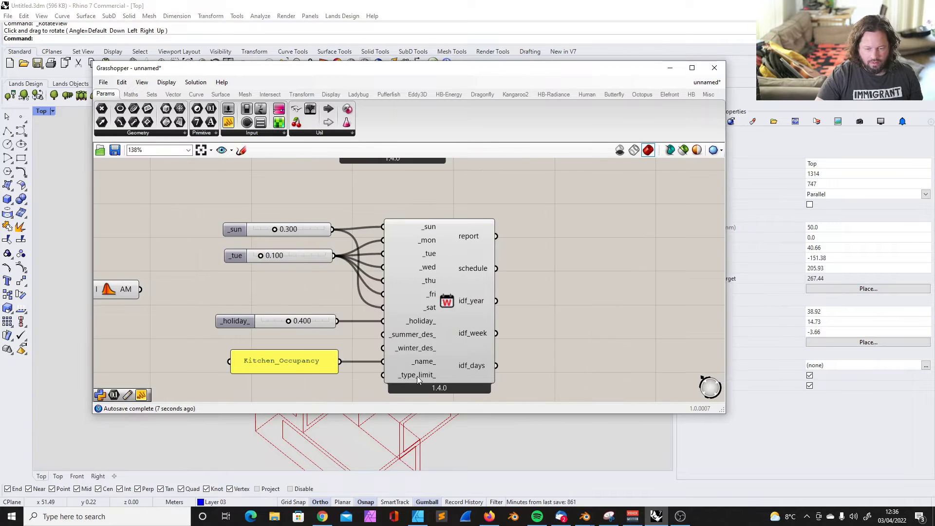
pyautogui.moveTo(416, 376)
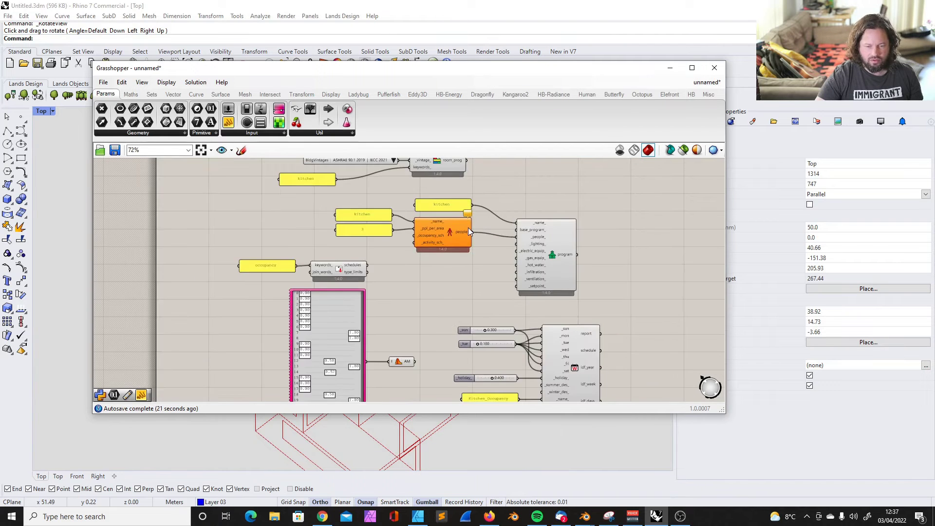
# Delete the occupancy panel with its schedule search component, the remaining gene pool and the Average component
pyautogui.scroll(-1, 252, 238)
pyautogui.moveTo(252, 238); pyautogui.dragTo(391, 381)
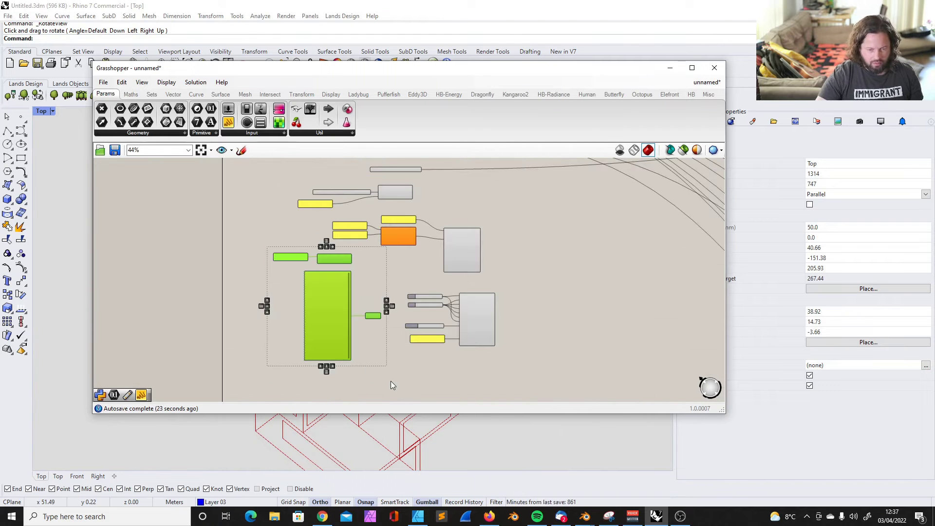
pyautogui.press('Delete')
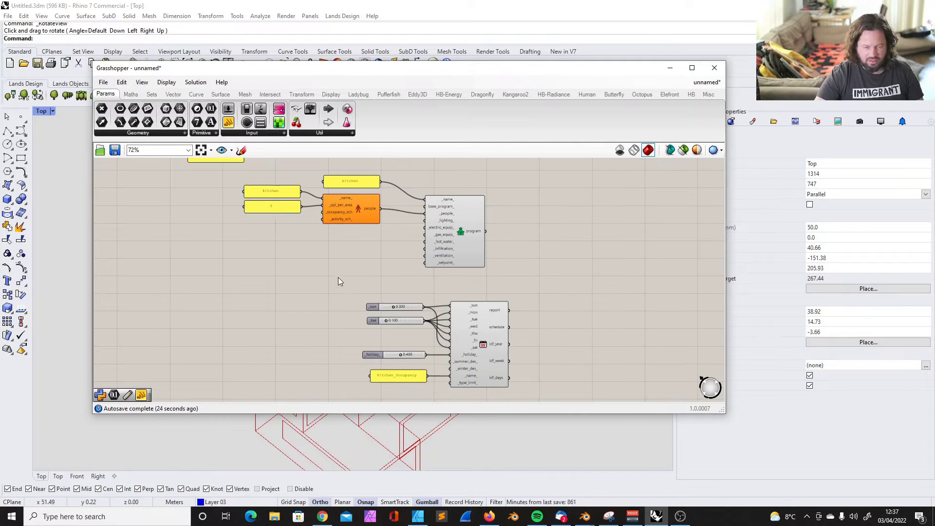
# Move HB Weekly Schedule and its inputs next to HB People and connect its schedule output to the occupancy schedule input
pyautogui.moveTo(341, 282); pyautogui.dragTo(536, 399)
pyautogui.moveTo(164, 237); pyautogui.dragTo(297, 311)
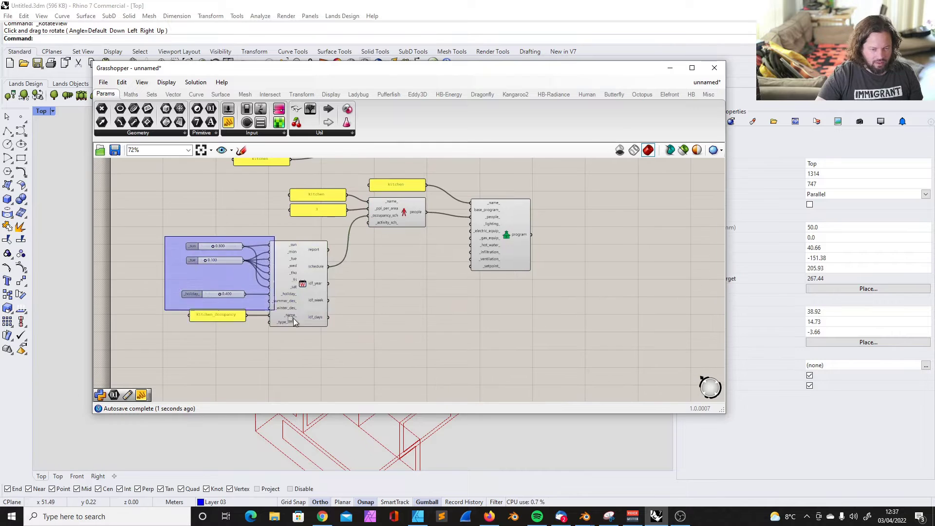
pyautogui.moveTo(315, 265); pyautogui.dragTo(330, 247)
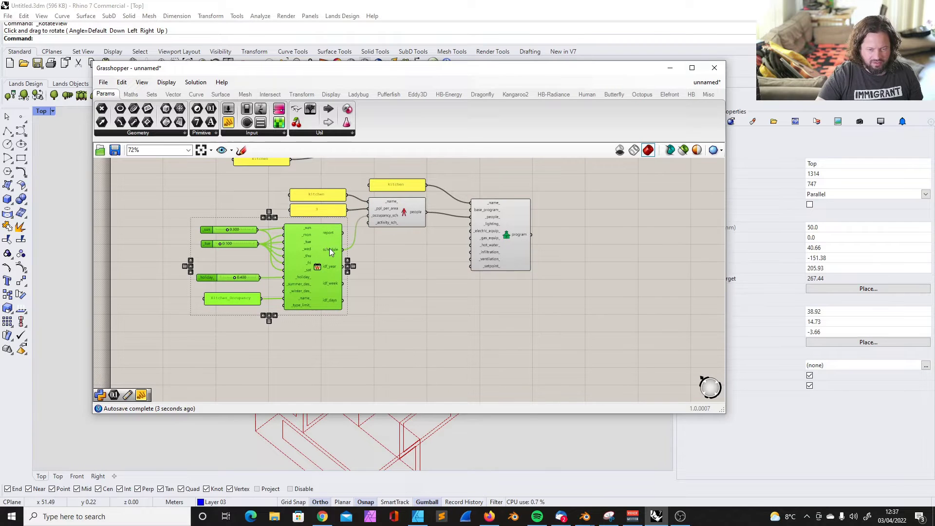
# Add HB Lighting and HB Equipment components beside the kitchen program component and connect the lighting output to its _lighting_ input
pyautogui.click(363, 236)
pyautogui.scroll(2, 397, 226)
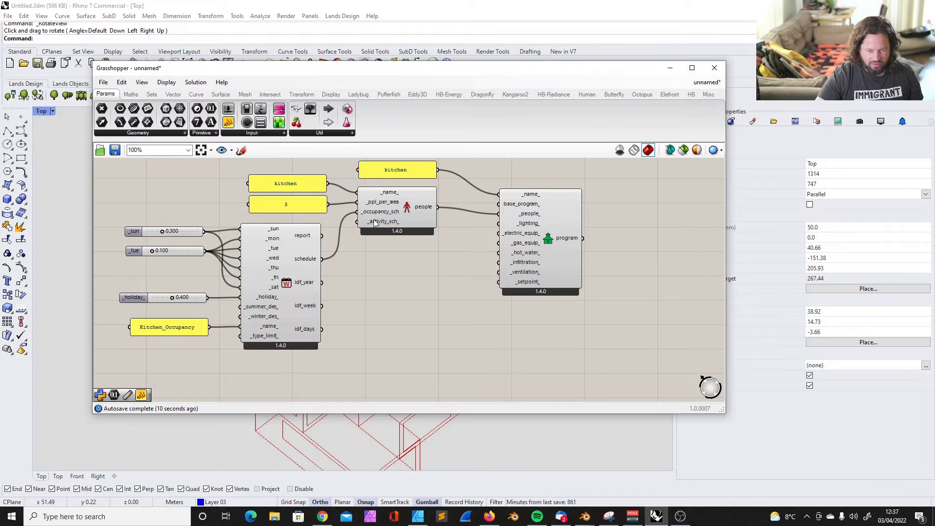
pyautogui.moveTo(527, 223); pyautogui.dragTo(559, 217)
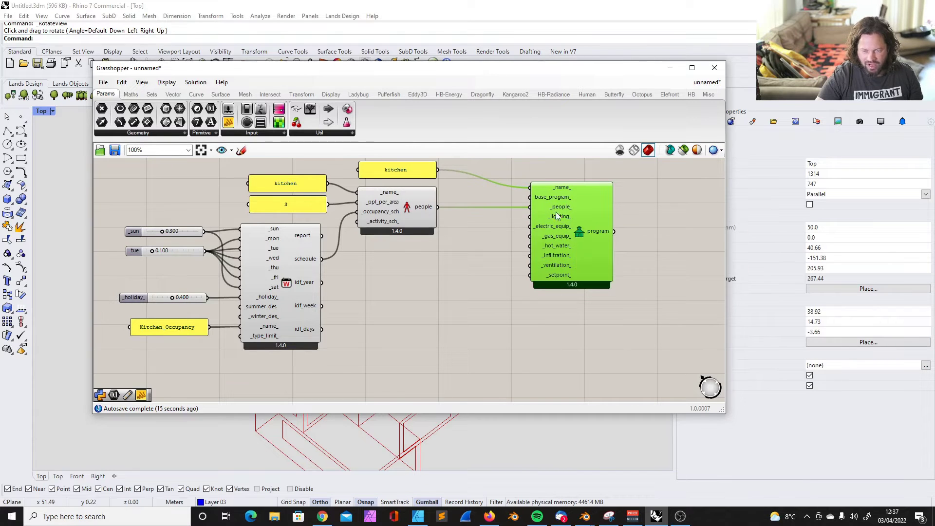
pyautogui.click(447, 94)
pyautogui.click(385, 132)
pyautogui.moveTo(378, 205); pyautogui.dragTo(468, 311)
pyautogui.click(385, 133)
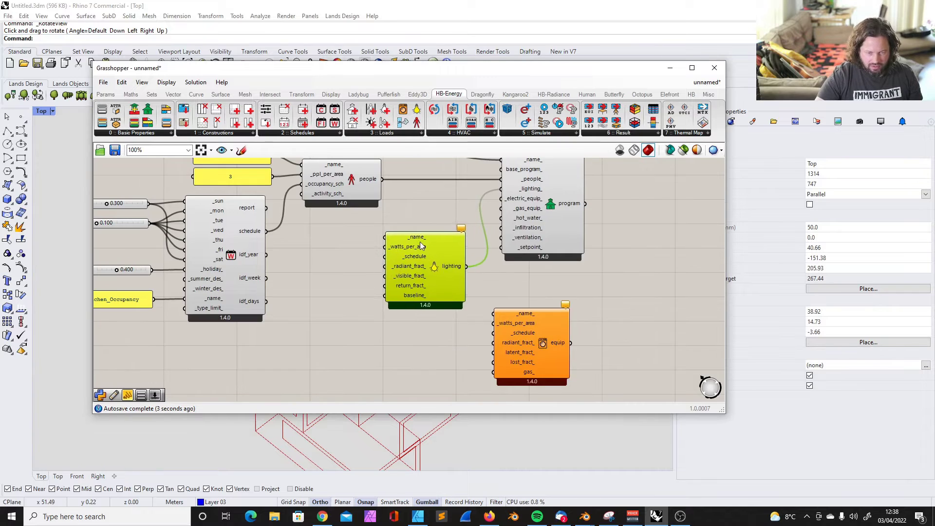
pyautogui.scroll(-2, 371, 261)
pyautogui.scroll(4, 325, 220)
pyautogui.scroll(-2, 325, 220)
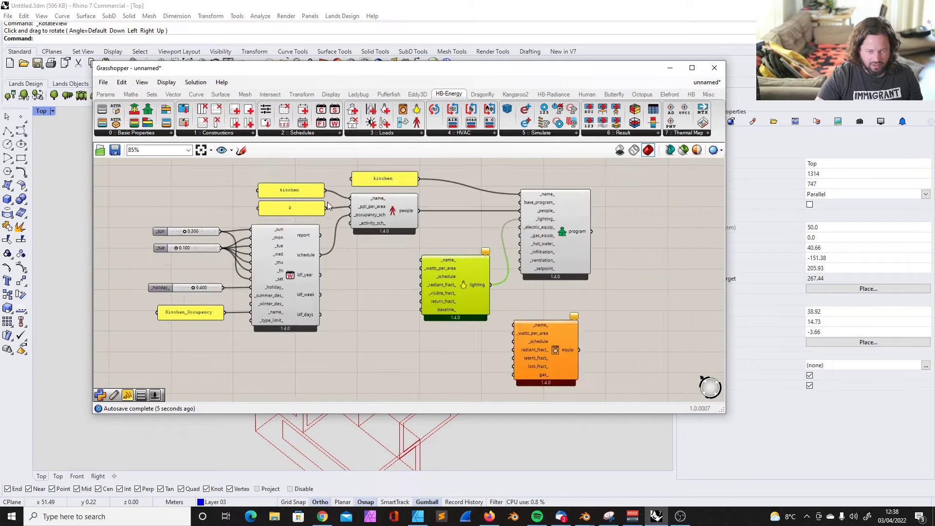
# Change the text panel feeding the HB People name to kitchen_program
pyautogui.scroll(2, 327, 204)
pyautogui.doubleClick(276, 181)
pyautogui.write('kitchen_program')
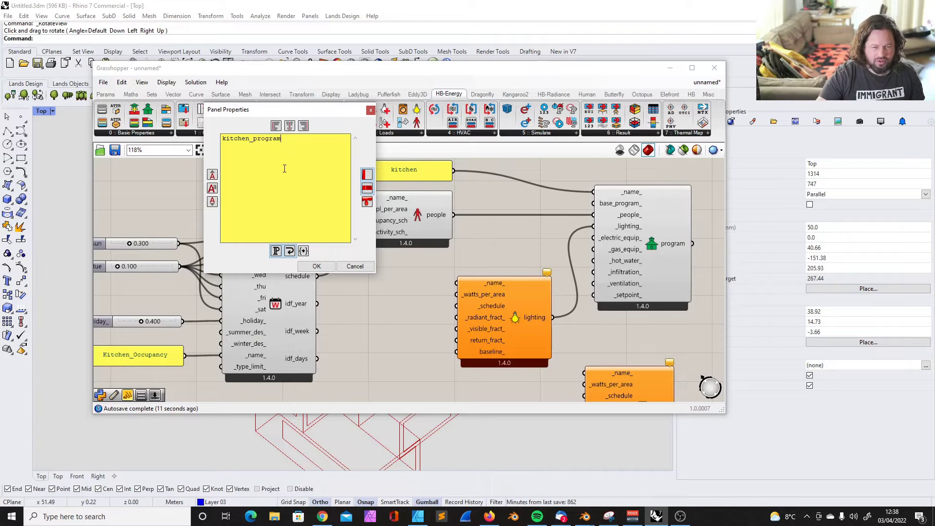
pyautogui.click(316, 266)
pyautogui.scroll(-1, 526, 194)
pyautogui.scroll(2, 341, 184)
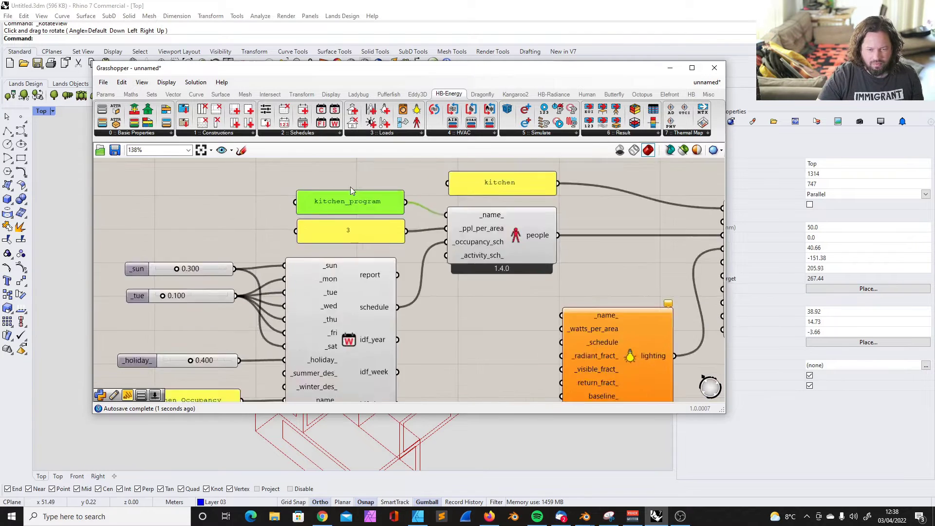
# Delete the HB People name panel and change the program component's name panel to kitchen_program
pyautogui.press('Delete')
pyautogui.doubleClick(492, 188)
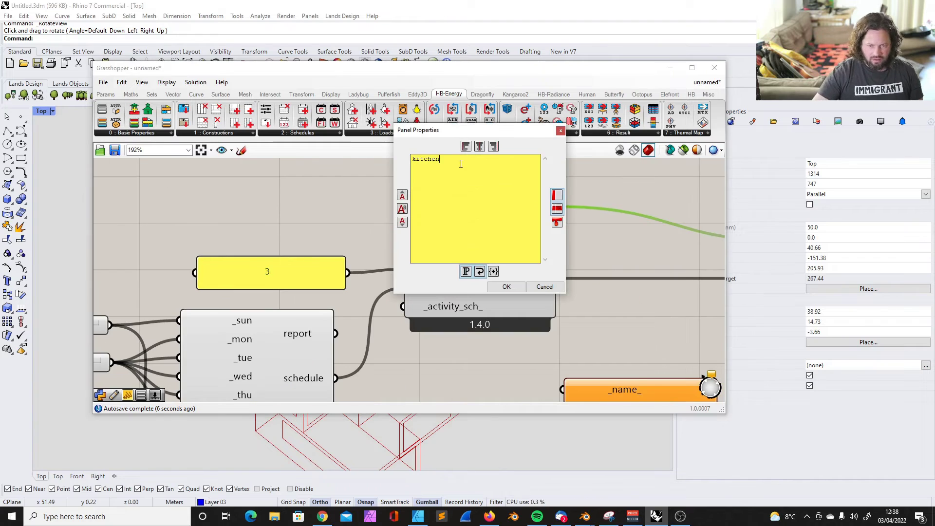
pyautogui.write('_prog')
pyautogui.click(506, 286)
pyautogui.scroll(-10, 320, 270)
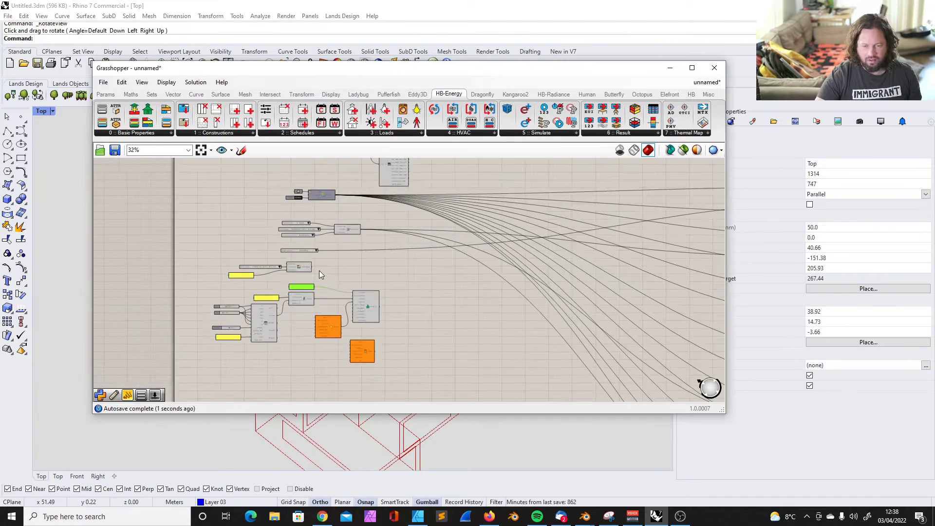
# Add a relay near the program component and connect the component's program output to it
pyautogui.moveTo(431, 273); pyautogui.dragTo(226, 265, button='right')
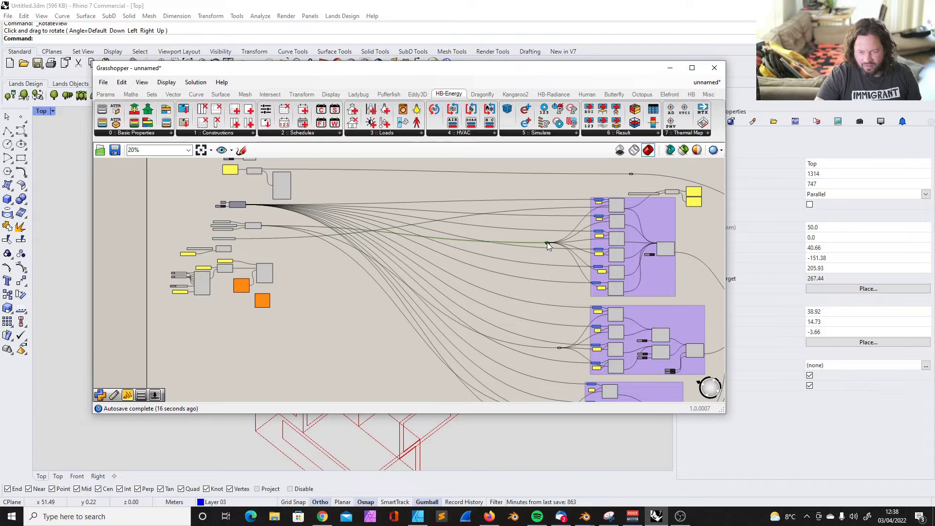
pyautogui.scroll(4, 548, 244)
pyautogui.doubleClick(416, 297)
pyautogui.scroll(-4, 416, 288)
pyautogui.scroll(2, 409, 283)
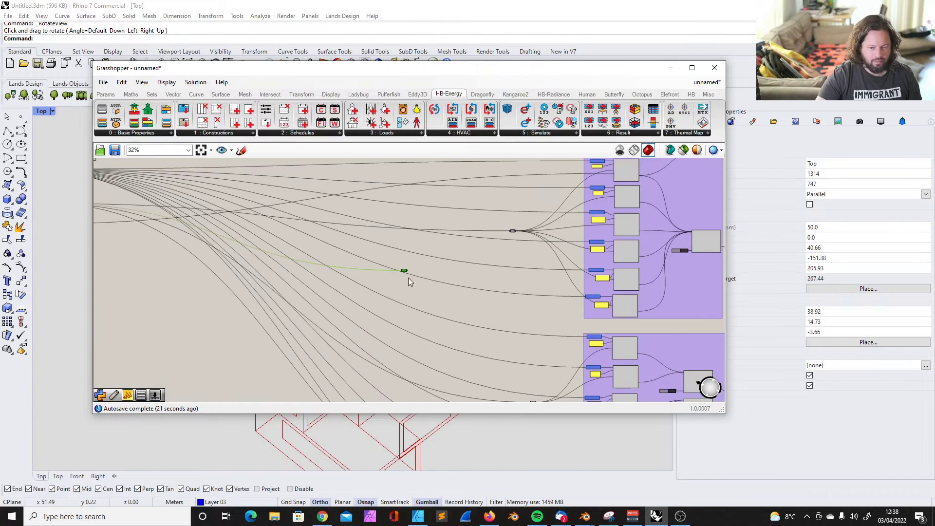
pyautogui.scroll(-4, 147, 300)
pyautogui.scroll(7, 215, 271)
pyautogui.moveTo(216, 272); pyautogui.dragTo(373, 313)
pyautogui.scroll(-5, 273, 285)
pyautogui.scroll(2, 277, 293)
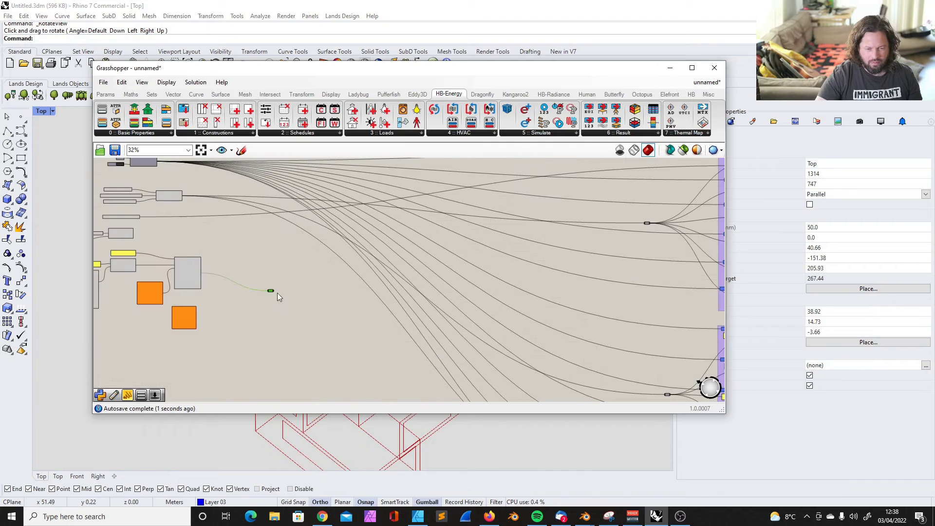
# Move the relay beside the first room group and connect it to the _program_ input of the Kitchen room
pyautogui.moveTo(270, 290); pyautogui.dragTo(664, 198)
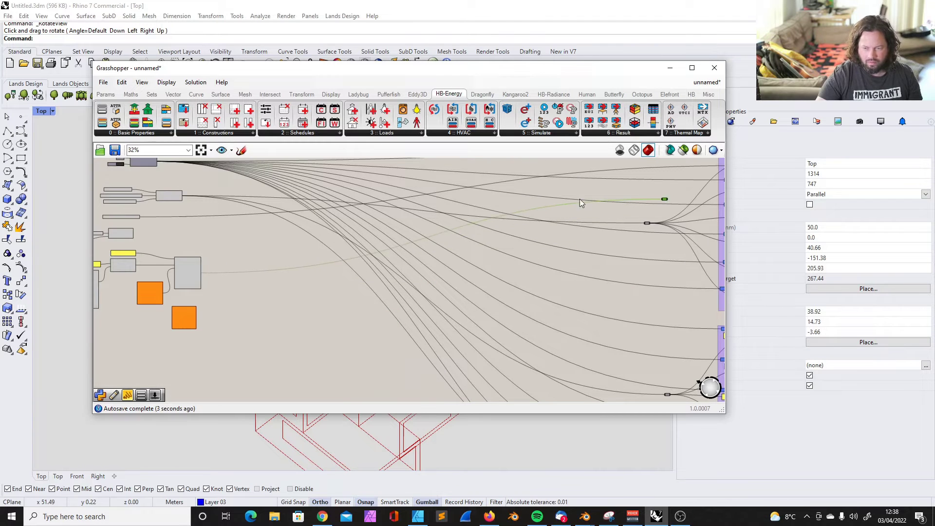
pyautogui.scroll(-5, 580, 198)
pyautogui.scroll(9, 657, 185)
pyautogui.scroll(-2, 420, 284)
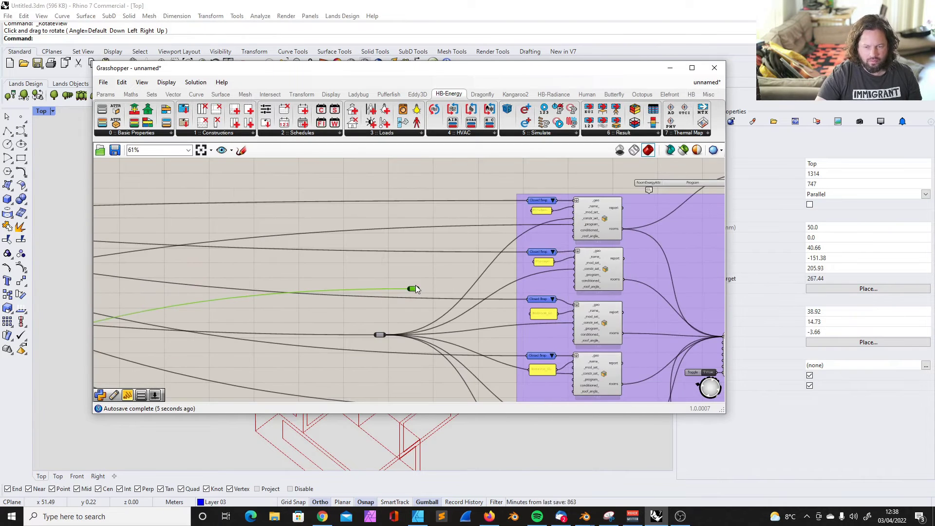
pyautogui.moveTo(416, 289); pyautogui.dragTo(470, 273)
pyautogui.scroll(3, 490, 229)
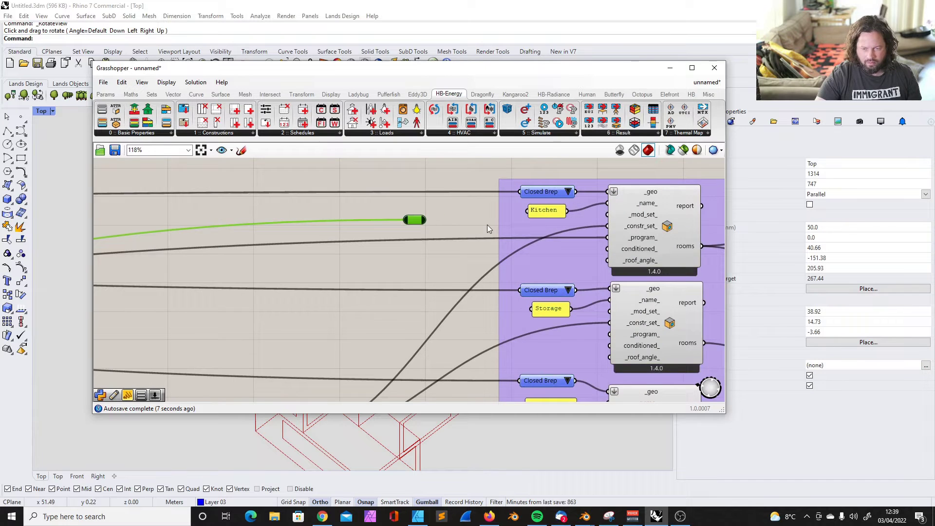
pyautogui.scroll(1, 489, 229)
pyautogui.moveTo(475, 226); pyautogui.dragTo(633, 242)
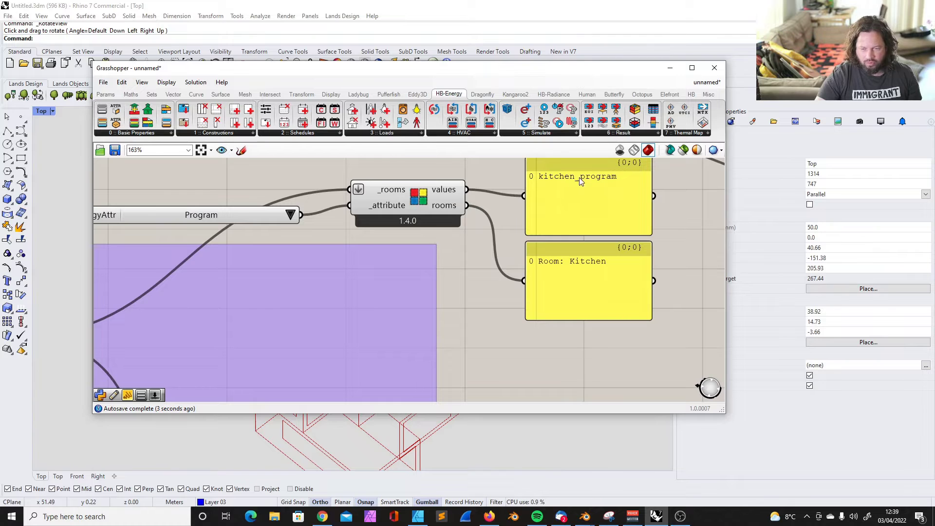
# Rearrange the HB Lighting and HB Equipment components with more space below the kitchen program component
pyautogui.scroll(-12, 584, 182)
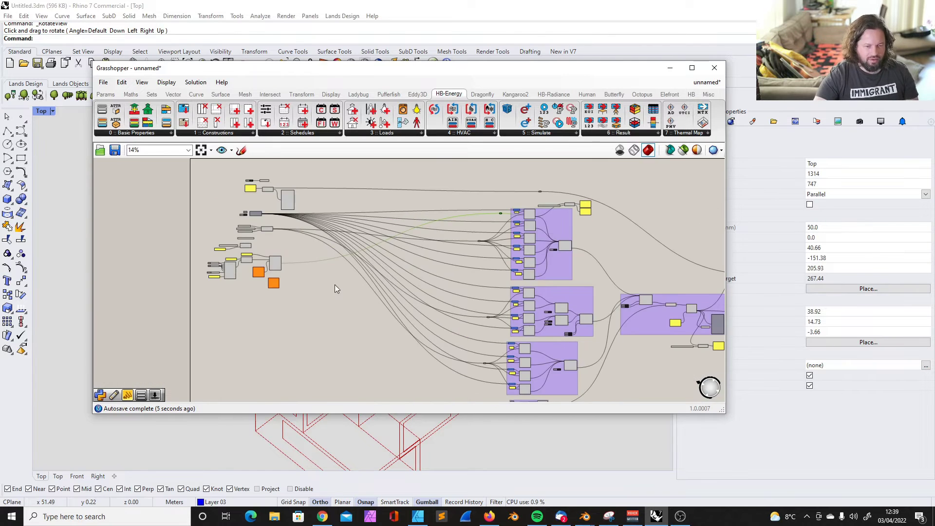
pyautogui.scroll(8, 212, 252)
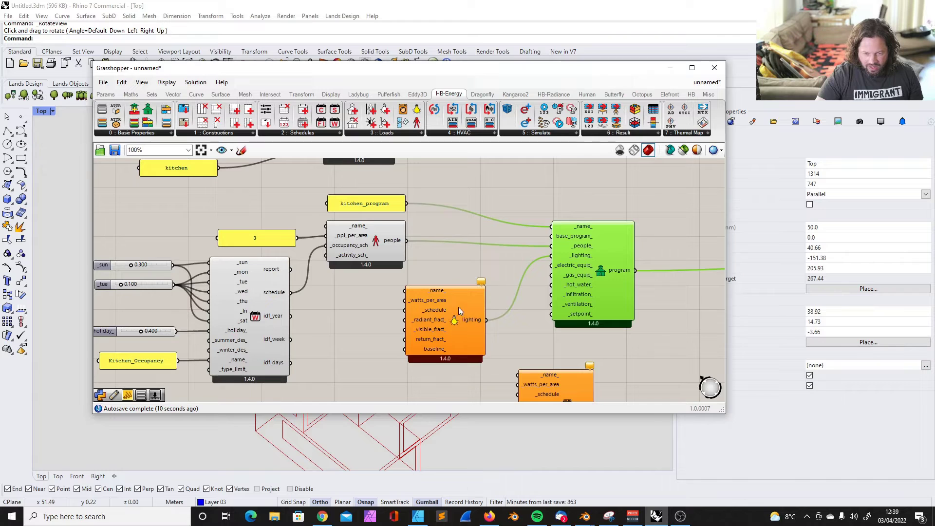
pyautogui.moveTo(463, 314); pyautogui.dragTo(491, 290)
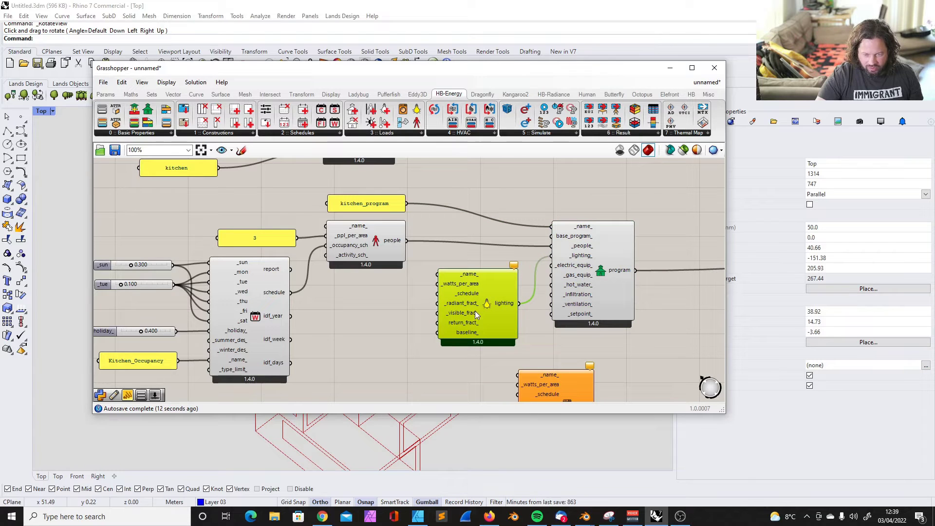
pyautogui.moveTo(462, 286)
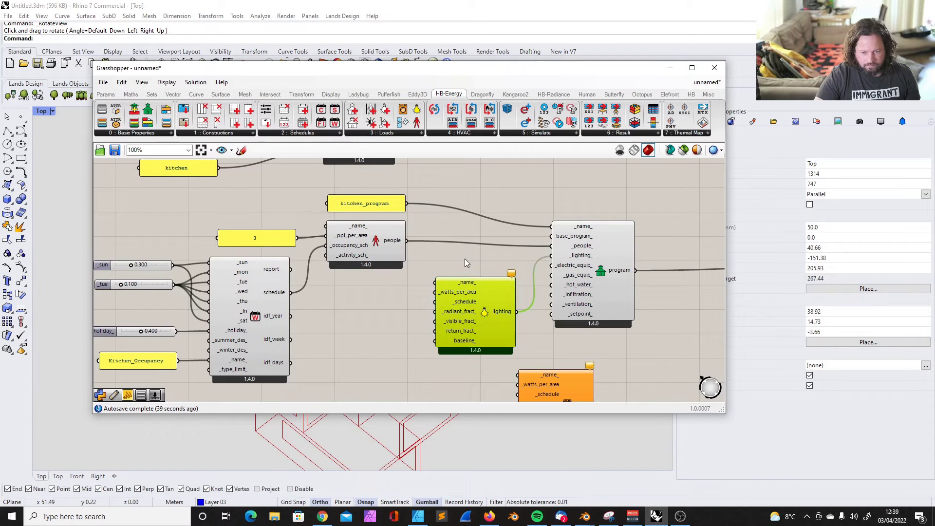
pyautogui.click(466, 265)
pyautogui.scroll(-3, 382, 209)
pyautogui.scroll(3, 434, 298)
pyautogui.moveTo(445, 229)
pyautogui.mouseDown()
pyautogui.moveTo(436, 257)
pyautogui.moveTo(444, 236)
pyautogui.mouseUp()
pyautogui.moveTo(534, 333); pyautogui.dragTo(598, 323)
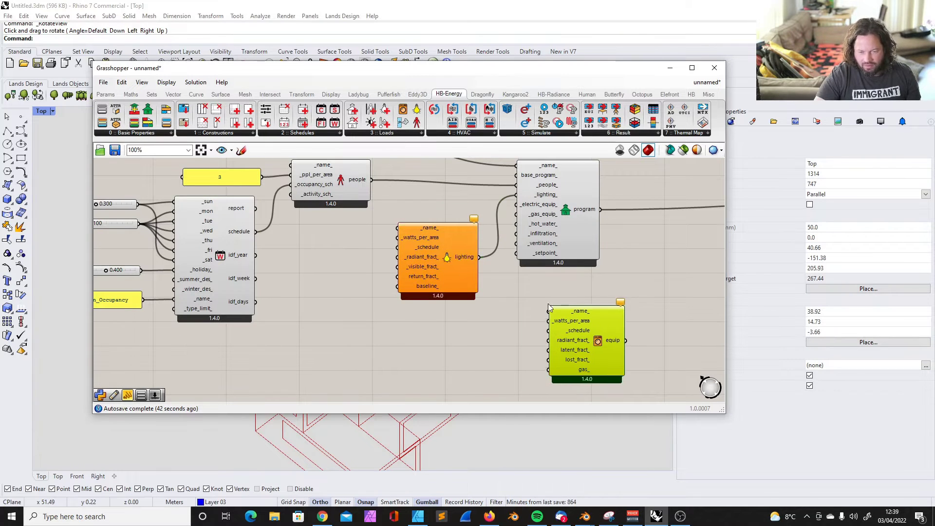
pyautogui.moveTo(448, 239); pyautogui.dragTo(446, 279)
pyautogui.scroll(-2, 447, 279)
pyautogui.scroll(2, 247, 292)
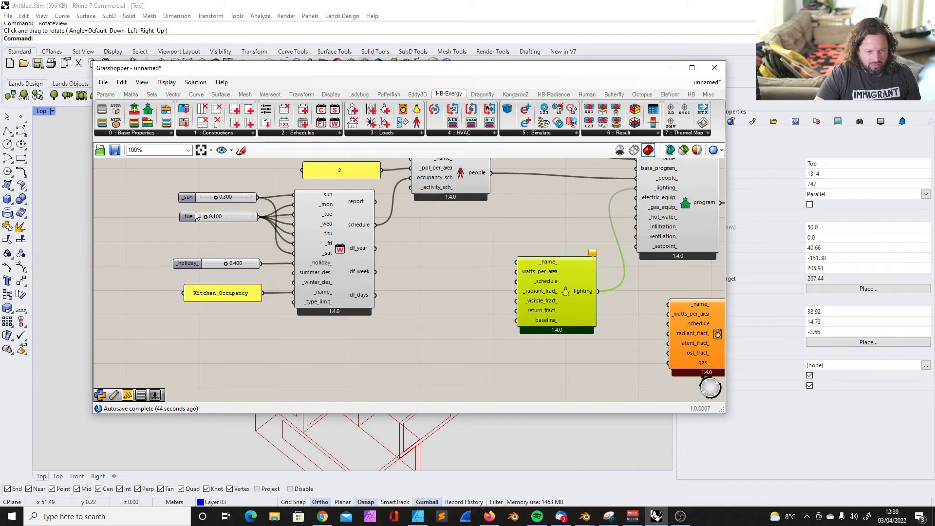
# Duplicate HB Weekly Schedule with its sliders and name panel, and place the copy below the original
pyautogui.moveTo(165, 179); pyautogui.dragTo(383, 342)
pyautogui.hotkey('ctrl', 'c')
pyautogui.hotkey('ctrl', 'v')
pyautogui.moveTo(344, 241); pyautogui.dragTo(336, 378)
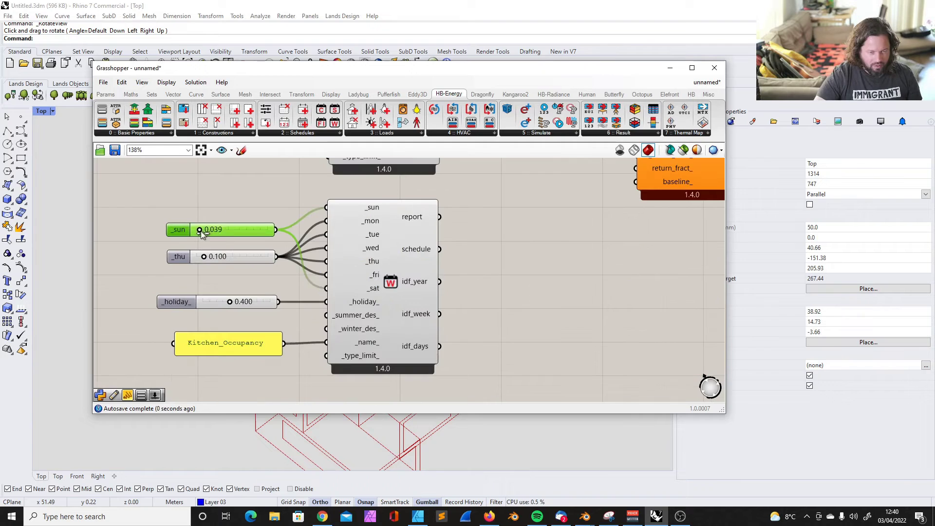
# Set the copied schedule's slider for _sun and _sat to 0.1
pyautogui.moveTo(202, 233); pyautogui.dragTo(205, 233)
pyautogui.click(241, 231)
pyautogui.write('0.1')
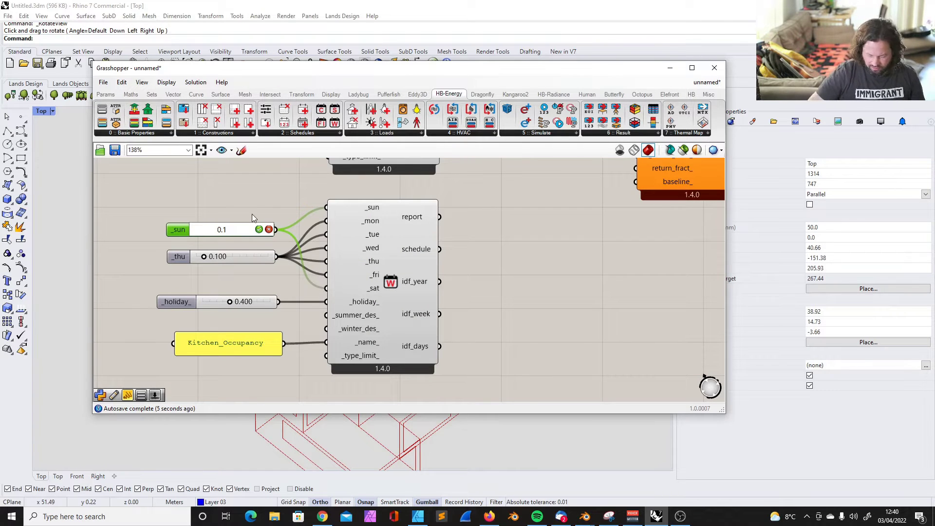
pyautogui.press('Return')
# Set the copied schedule's weekday slider to 0.1 and its _holiday_ slider to 0.263, grouping the sliders closer together
pyautogui.moveTo(206, 255); pyautogui.dragTo(238, 256)
pyautogui.click(239, 256)
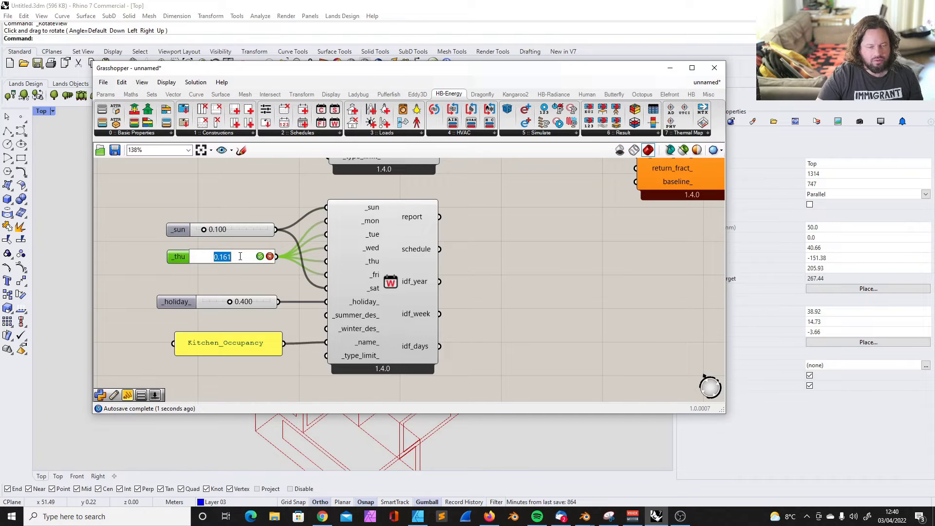
pyautogui.write('0.1')
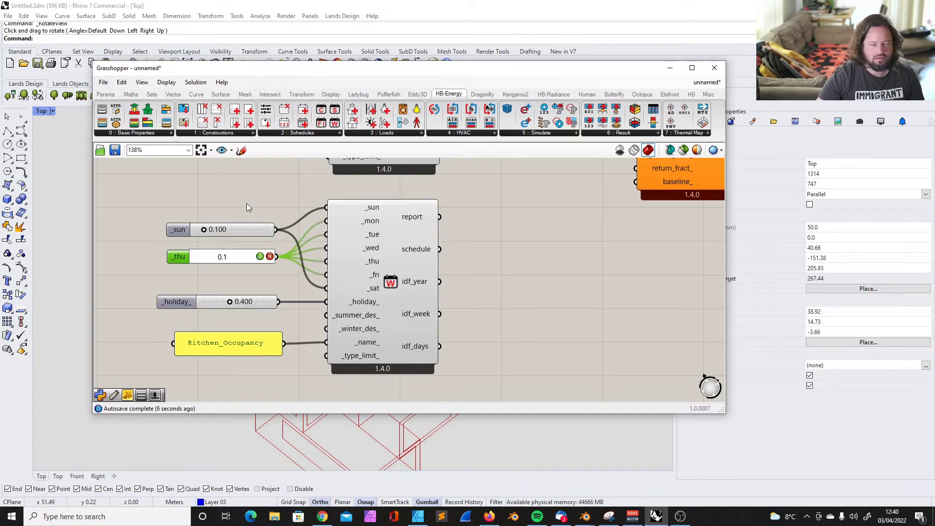
pyautogui.press('BackSpace')
pyautogui.press('BackSpace')
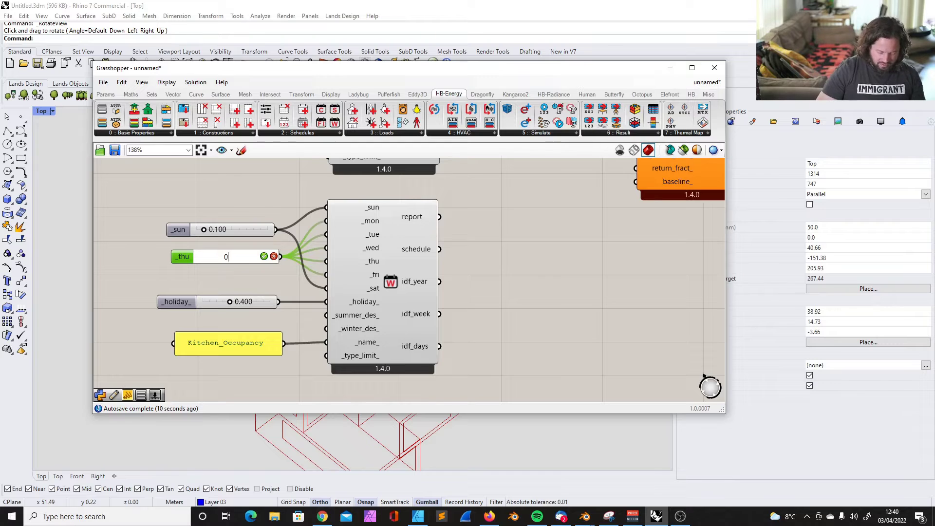
pyautogui.write('.1')
pyautogui.press('Return')
pyautogui.click(187, 264)
pyautogui.moveTo(183, 258); pyautogui.dragTo(176, 250)
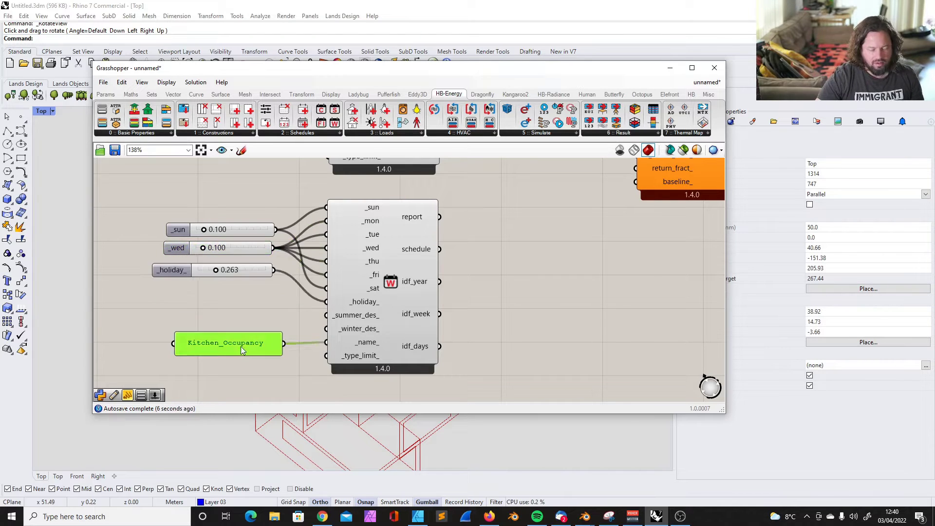
# Change the copied schedule's name panel text to Light_schedule
pyautogui.doubleClick(241, 349)
pyautogui.write('Lit')
pyautogui.press('BackSpace')
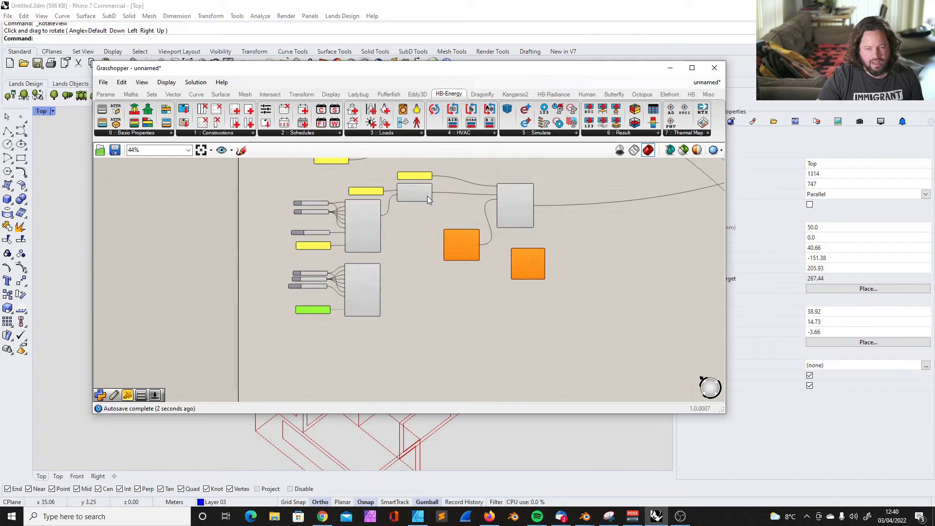
pyautogui.scroll(6, 401, 188)
pyautogui.scroll(-3, 365, 202)
pyautogui.scroll(-2, 337, 244)
pyautogui.scroll(3, 347, 325)
# Connect the schedule output of the copied HB Weekly Schedule to the _schedule input of HB Lighting
pyautogui.click(320, 282)
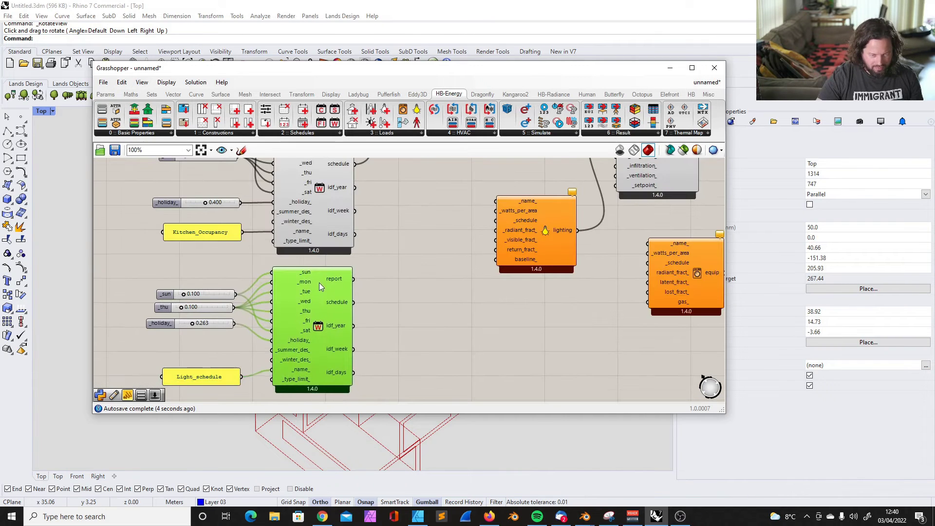
pyautogui.moveTo(139, 280); pyautogui.dragTo(248, 346)
pyautogui.scroll(1, 425, 276)
pyautogui.scroll(-1, 309, 293)
pyautogui.scroll(1, 296, 320)
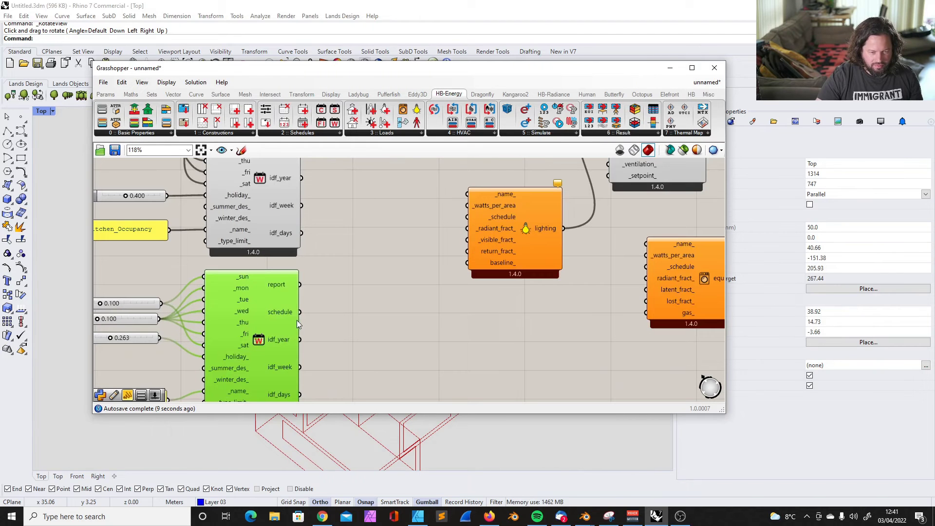
pyautogui.moveTo(300, 312); pyautogui.dragTo(469, 217)
pyautogui.scroll(-2, 438, 238)
pyautogui.scroll(3, 492, 220)
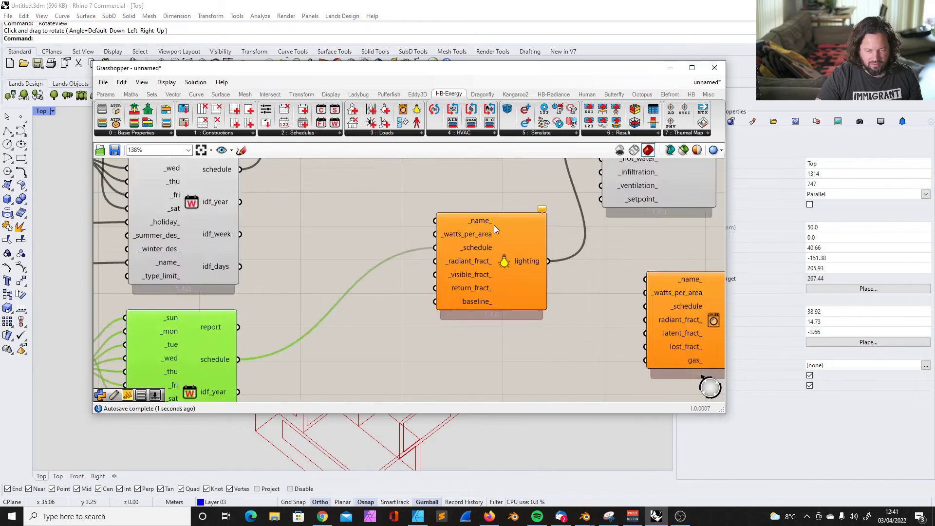
# Check the description of HB Lighting's _watts_per_area input and the program attribute reported for the Kitchen room
pyautogui.scroll(-3, 497, 243)
pyautogui.scroll(2, 502, 237)
pyautogui.moveTo(497, 256)
pyautogui.mouseDown()
pyautogui.moveTo(505, 188)
pyautogui.moveTo(519, 232)
pyautogui.moveTo(496, 243)
pyautogui.mouseUp()
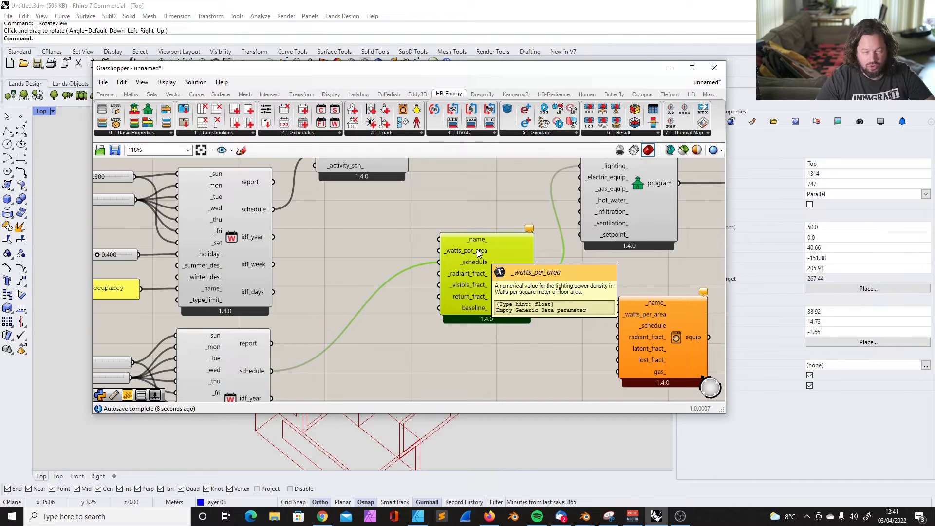
pyautogui.moveTo(500, 240); pyautogui.dragTo(492, 244)
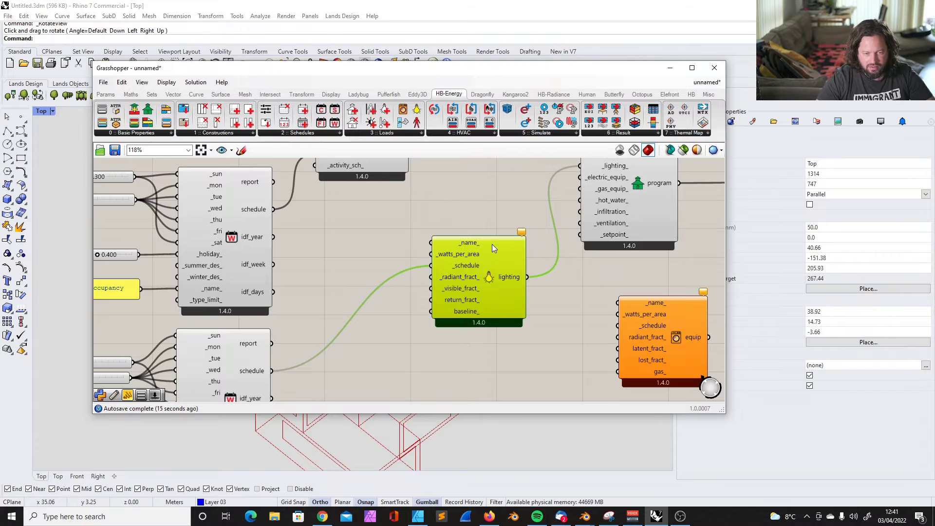
pyautogui.scroll(-5, 492, 244)
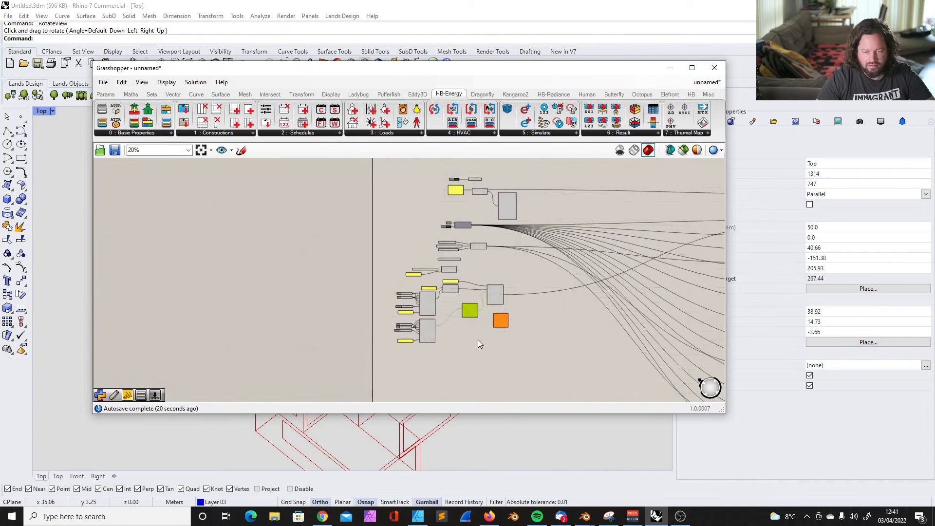
pyautogui.scroll(3, 478, 340)
pyautogui.scroll(3, 535, 270)
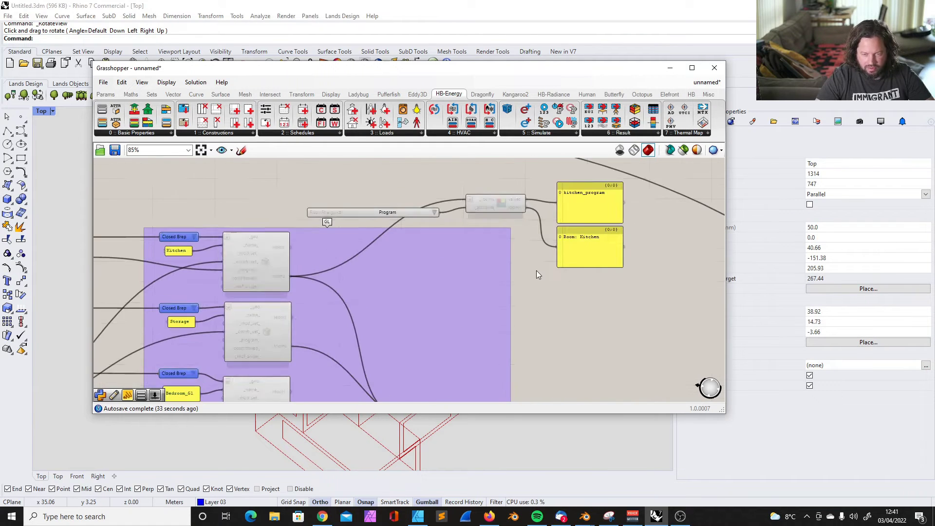
# Duplicate the HB Rooms by Attribute component below the Kitchen panels and connect the Kitchen room's rooms output to its _rooms input
pyautogui.click(502, 205)
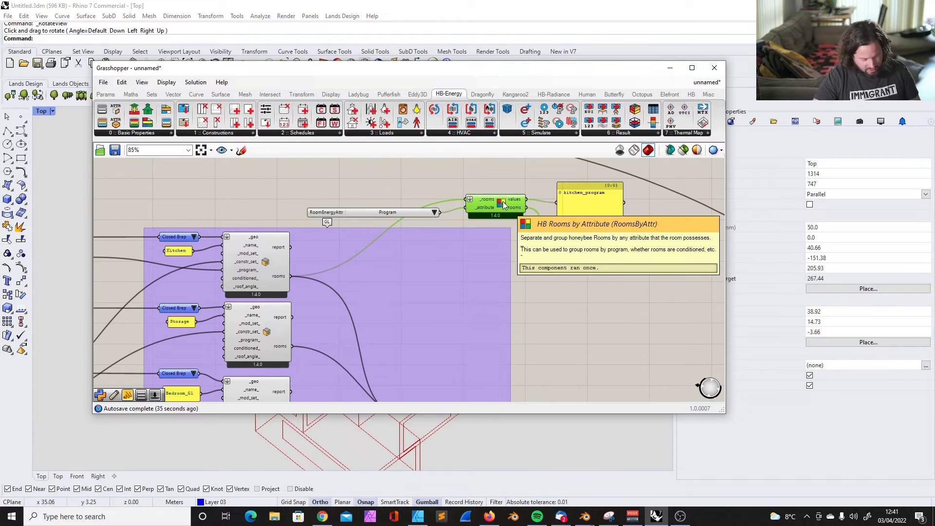
pyautogui.scroll(2, 548, 313)
pyautogui.hotkey('ctrl', 'v')
pyautogui.moveTo(190, 261); pyautogui.dragTo(567, 273)
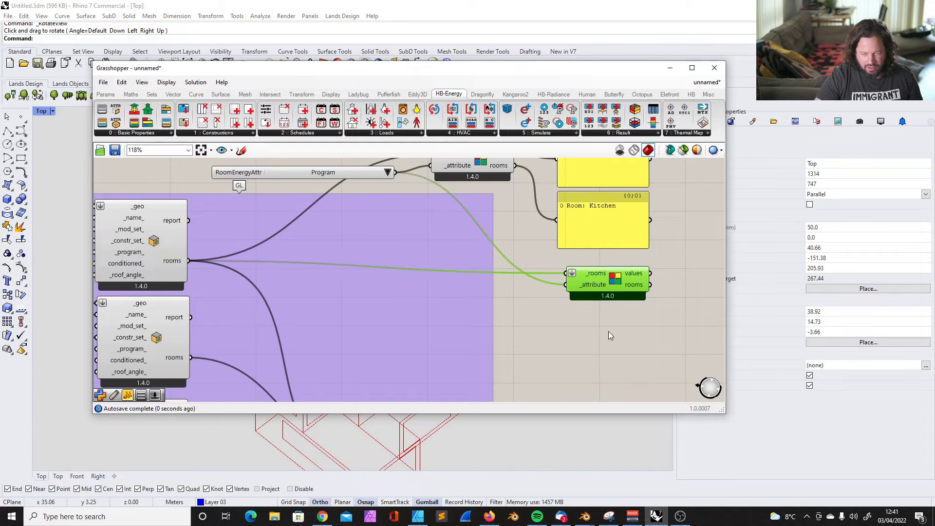
pyautogui.click(587, 309)
# Add a HB room attribute list set to Gross Floor Area and connect it to the copied component's _attribute input
pyautogui.click(691, 94)
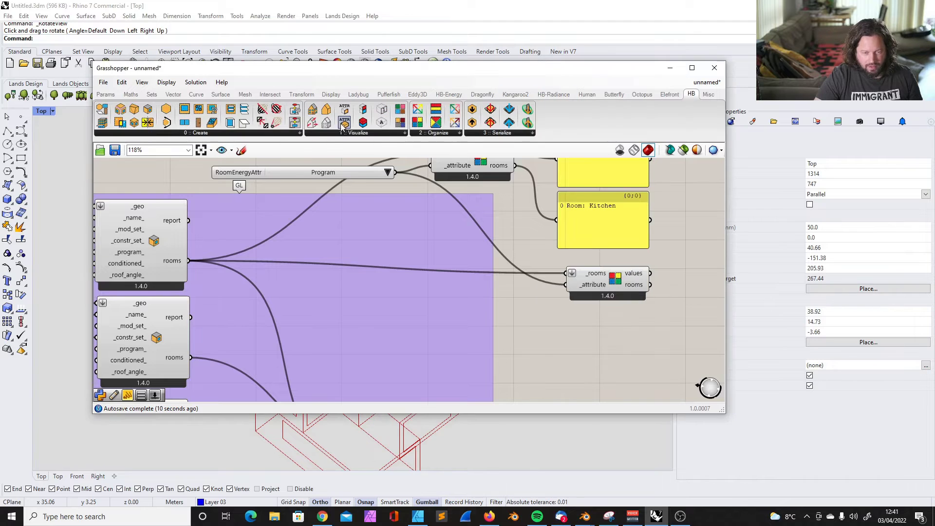
pyautogui.moveTo(513, 348); pyautogui.dragTo(460, 341)
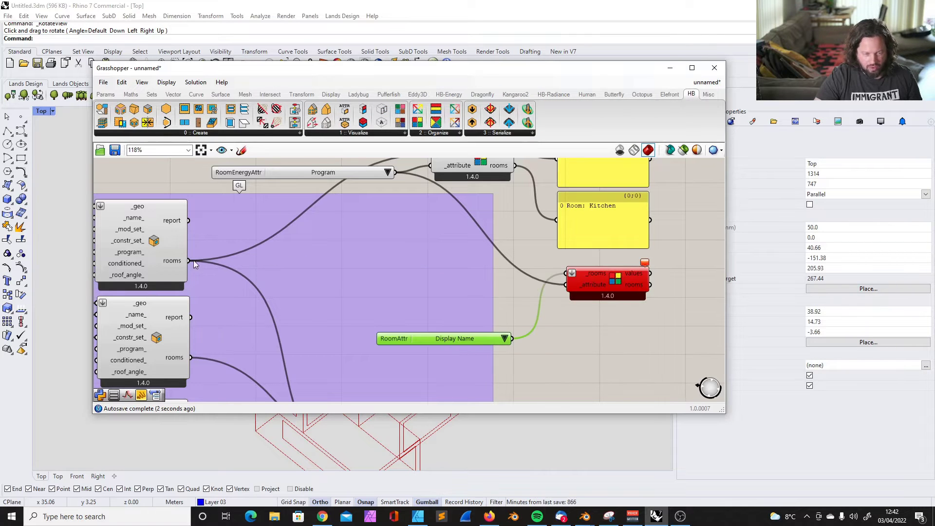
pyautogui.click(508, 339)
pyautogui.moveTo(511, 340); pyautogui.dragTo(566, 284)
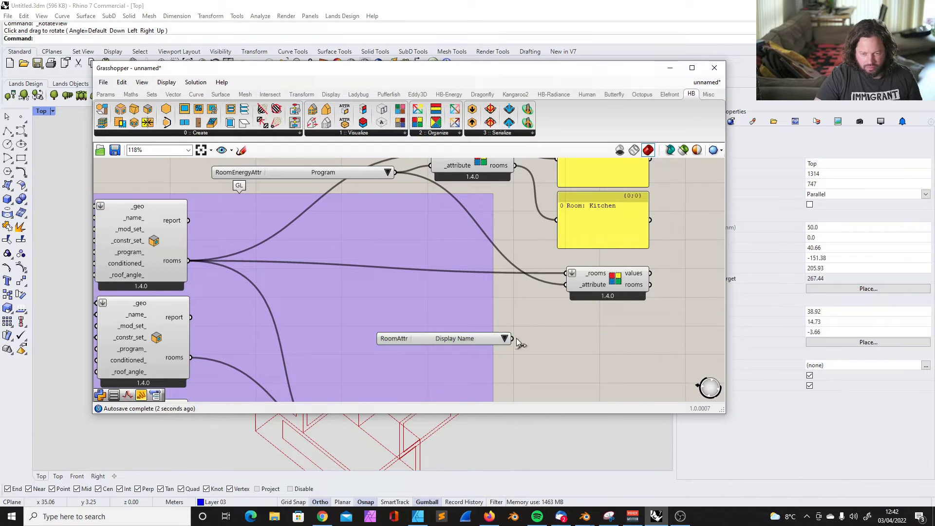
pyautogui.click(505, 338)
pyautogui.click(531, 399)
pyautogui.scroll(2, 554, 280)
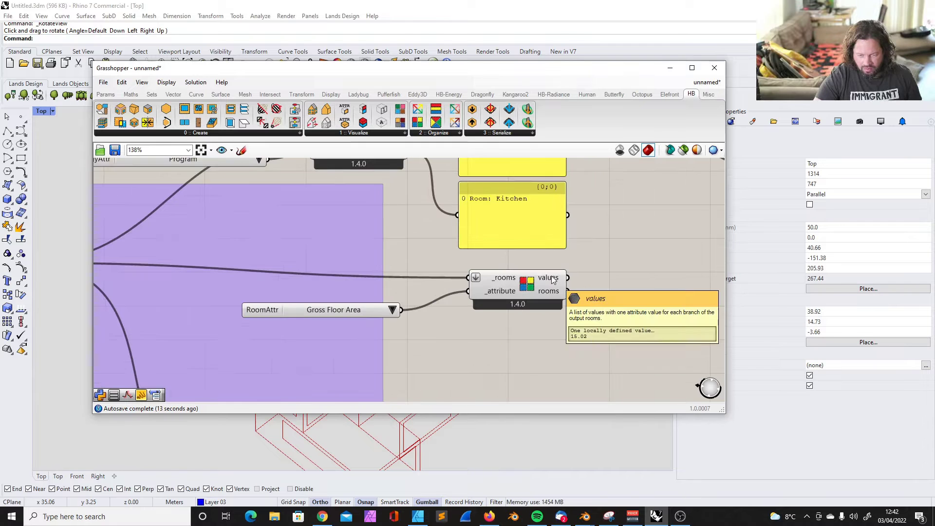
# Check the description of HB Lighting's _watts_per_area input and consult the web search results on LED light wattage in the browser
pyautogui.scroll(-4, 340, 312)
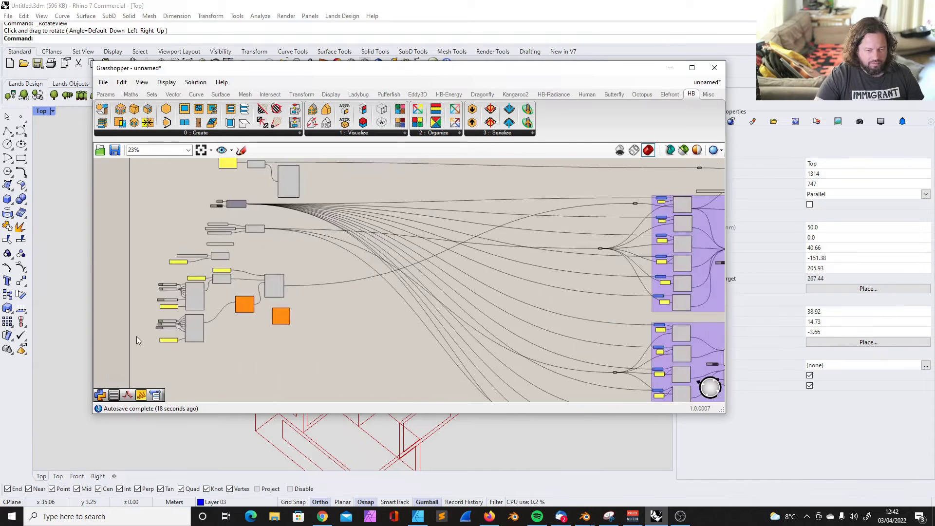
pyautogui.scroll(4, 247, 331)
pyautogui.moveTo(405, 279); pyautogui.dragTo(405, 288)
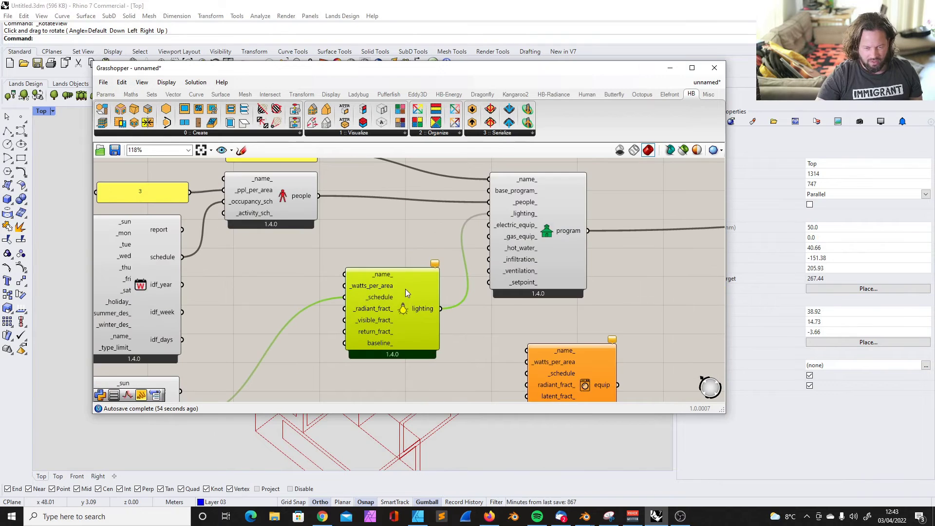
pyautogui.click(386, 247)
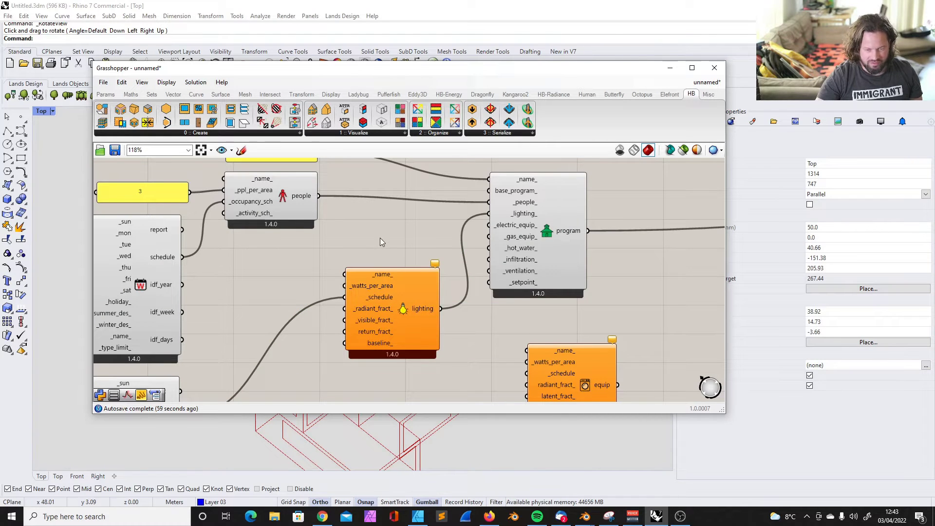
pyautogui.moveTo(367, 286)
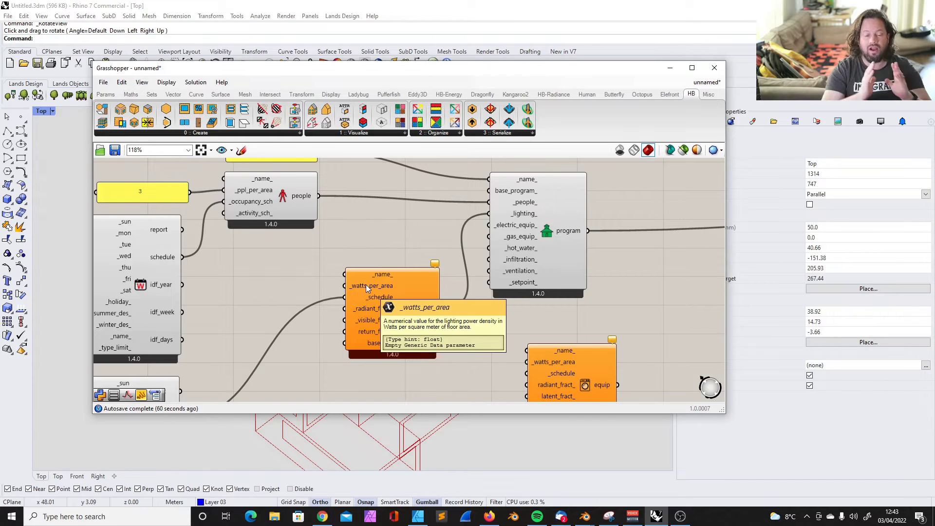
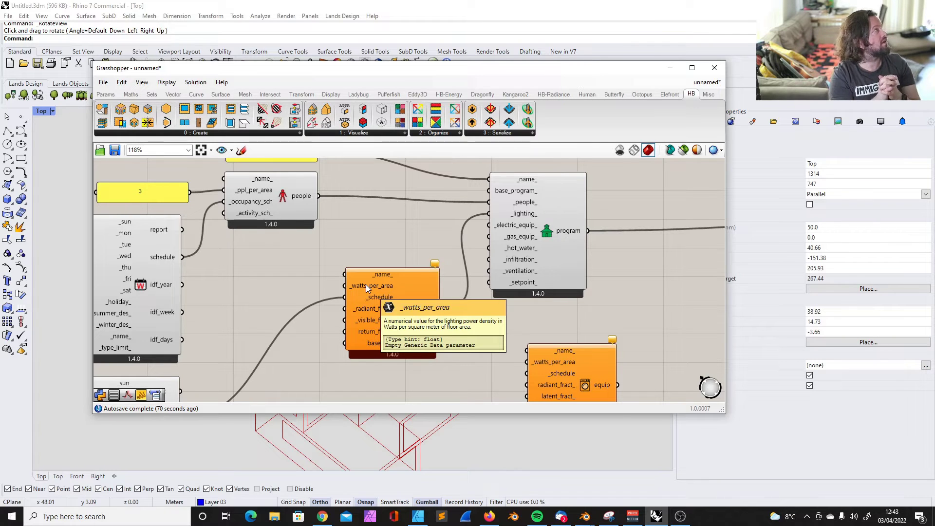
pyautogui.hotkey('alt', 'Tab')
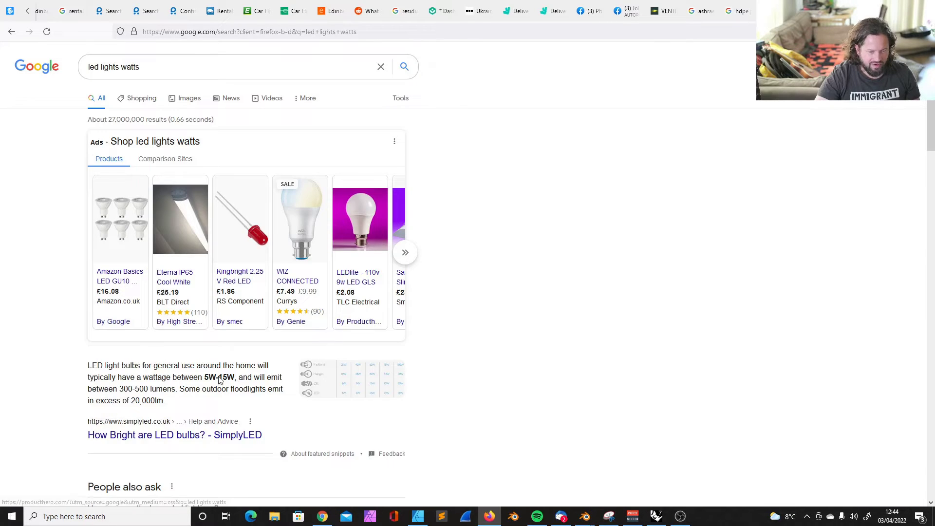
pyautogui.click(120, 219)
pyautogui.hotkey('alt', 'Tab')
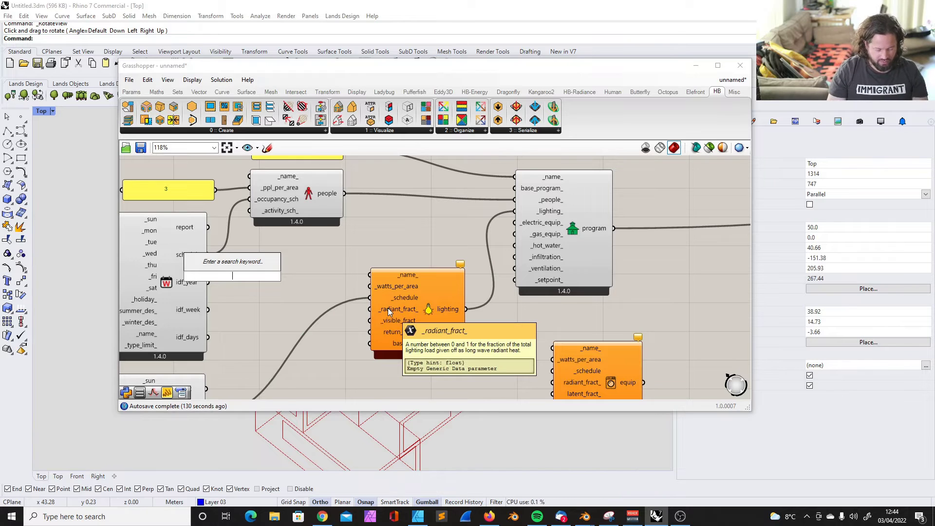
# Add two number sliders beside the HB Lighting component, both set to 7
pyautogui.write('7')
pyautogui.press('Return')
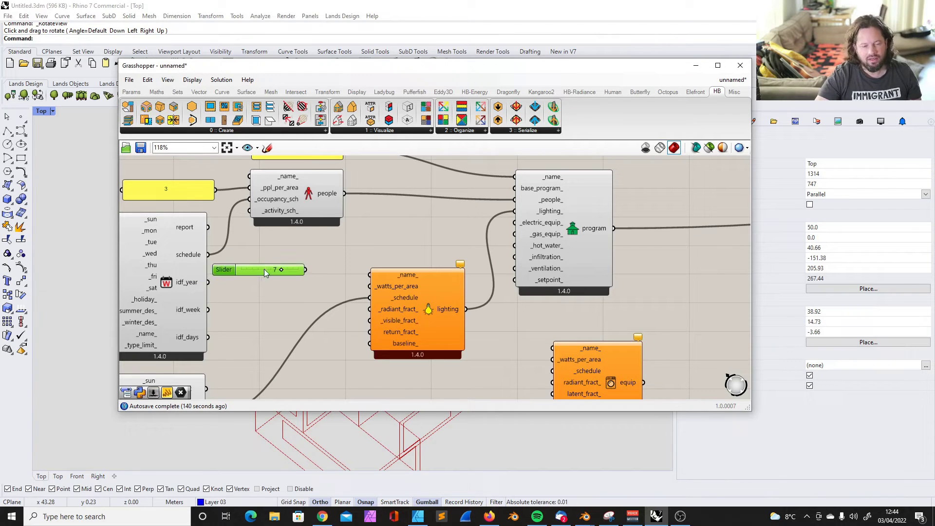
pyautogui.doubleClick(257, 279)
pyautogui.write('15')
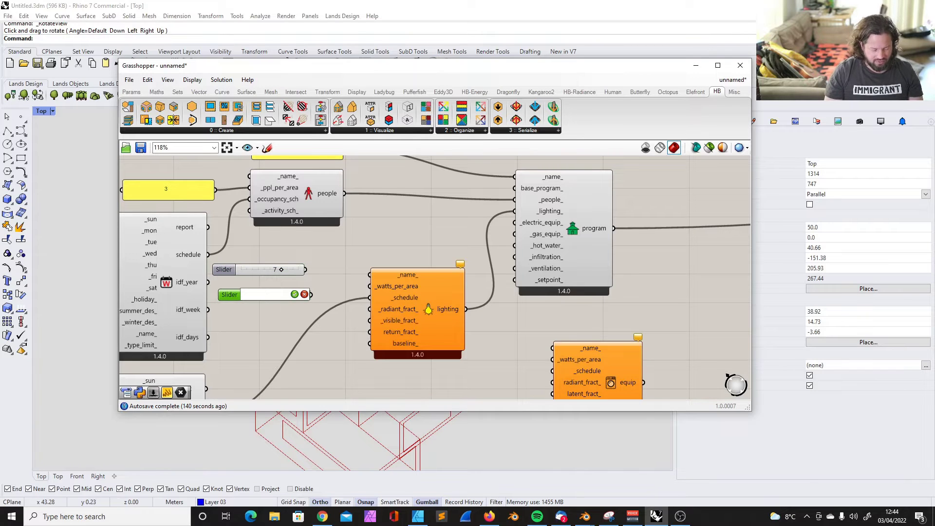
pyautogui.doubleClick(259, 293)
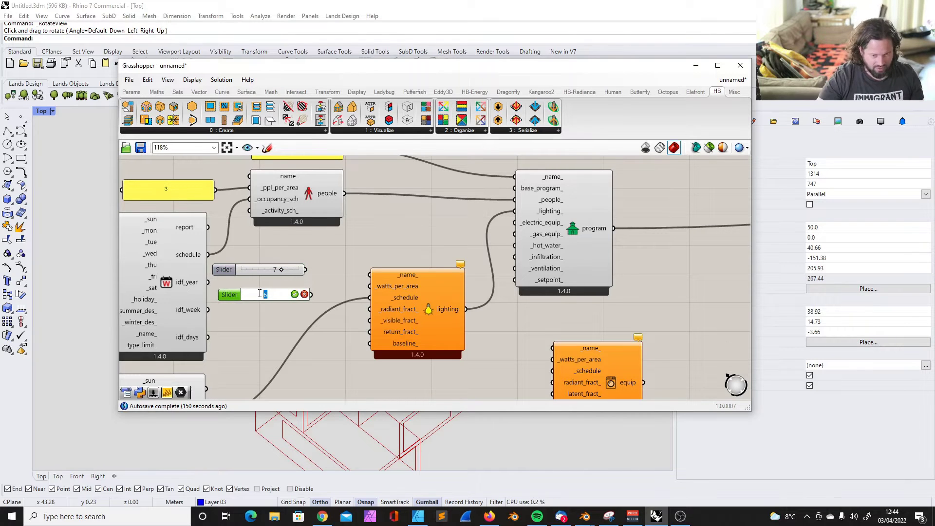
pyautogui.click(328, 284)
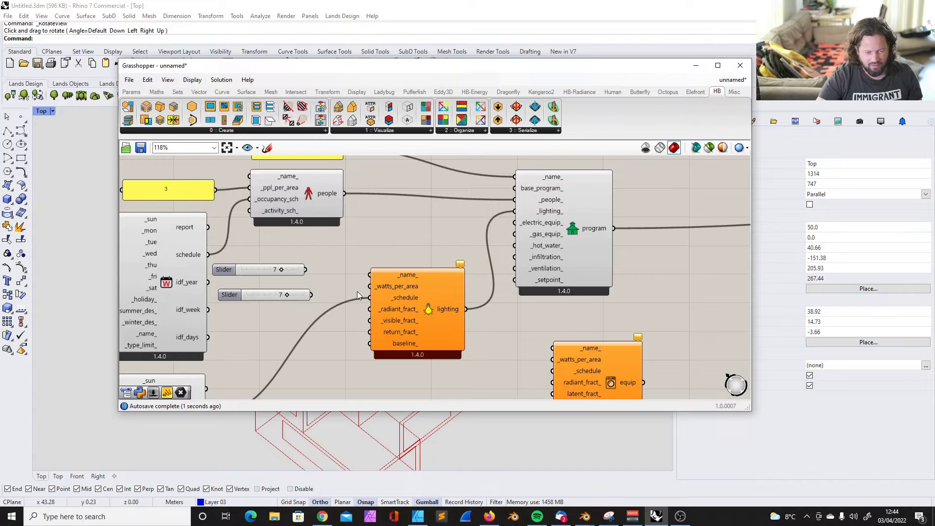
# Shift HB Lighting aside to make room and add a Multiplication component fed by the two sliders
pyautogui.moveTo(389, 292); pyautogui.dragTo(407, 291)
pyautogui.doubleClick(351, 279)
pyautogui.write('mult')
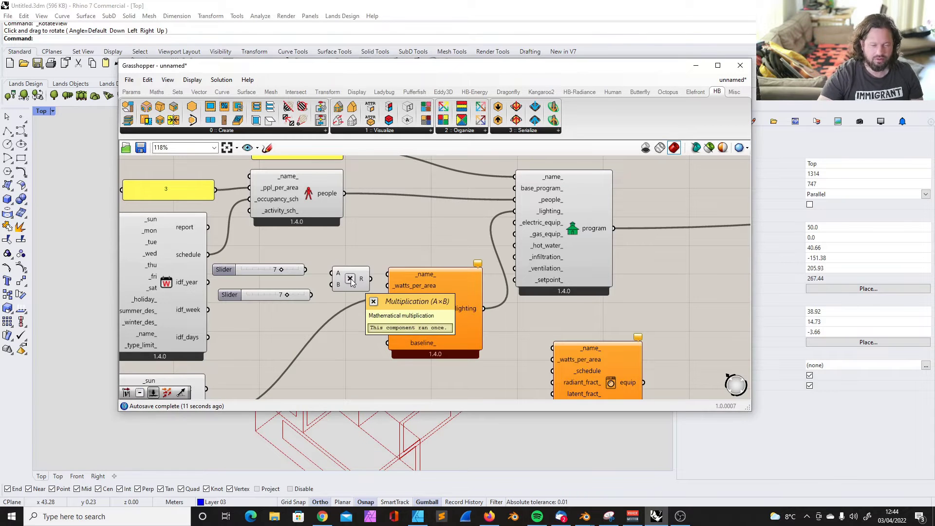
pyautogui.press('Return')
# Add a Division component after the Multiplication, taking the product as its A input
pyautogui.doubleClick(376, 274)
pyautogui.write('di')
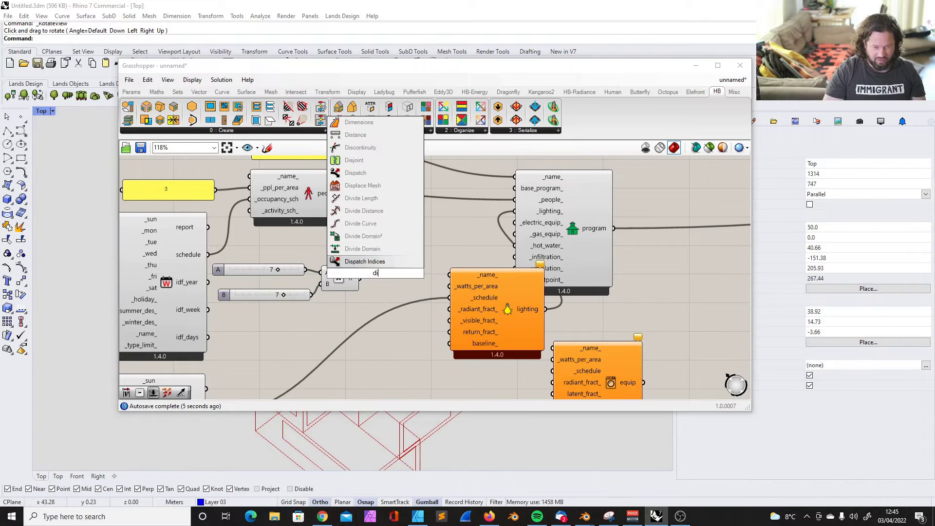
pyautogui.press('Up')
pyautogui.press('Up')
pyautogui.press('Up')
pyautogui.press('Up')
# Add a slider set to 15 for the kitchen's floor area as the divisor and connect the quotient to HB Lighting's _watts_per_area input
pyautogui.scroll(-8, 224, 282)
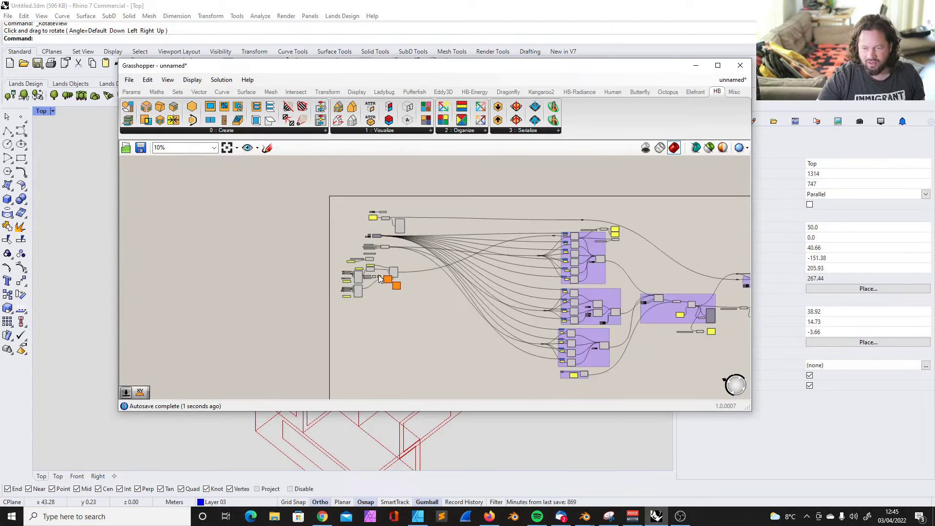
pyautogui.scroll(8, 589, 241)
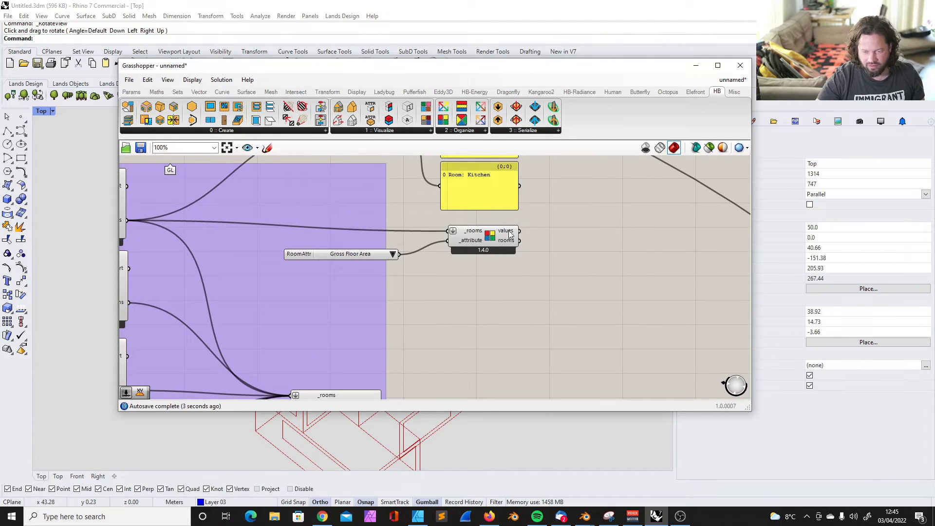
pyautogui.scroll(-3, 630, 241)
pyautogui.scroll(6, 631, 237)
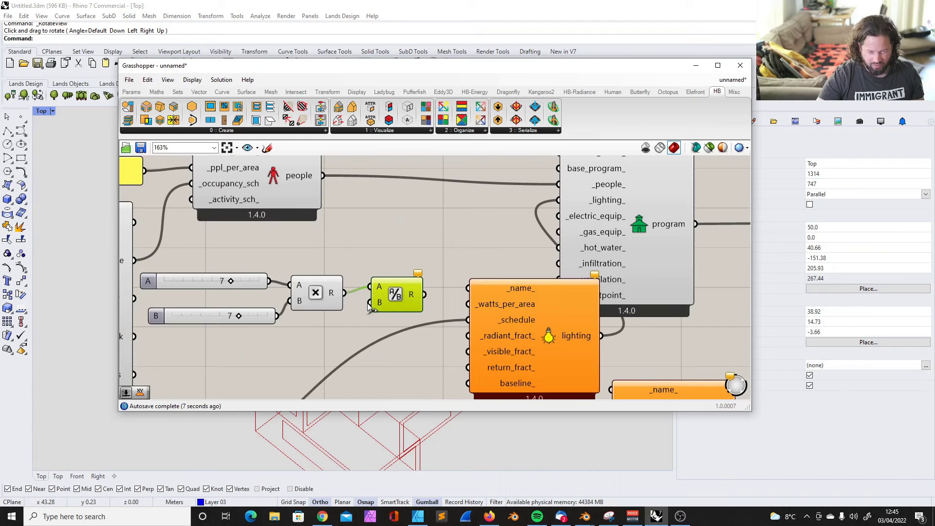
pyautogui.click(248, 320)
pyautogui.doubleClick(270, 326)
pyautogui.write('16')
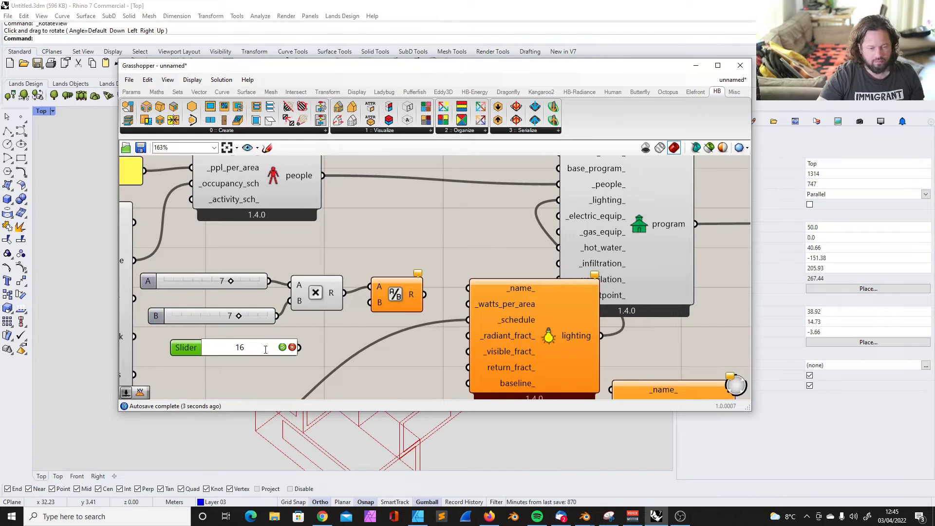
pyautogui.press('BackSpace')
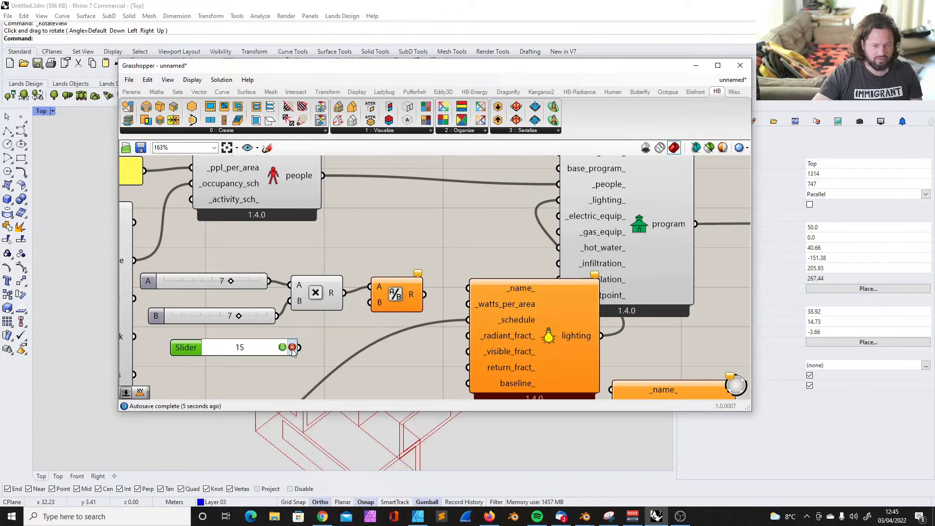
pyautogui.write('5')
pyautogui.press('Return')
pyautogui.moveTo(299, 347); pyautogui.dragTo(467, 304)
# Move the program component clear of HB Lighting and reposition the HB Equipment component below the lighting
pyautogui.scroll(-1, 483, 317)
pyautogui.scroll(-3, 443, 303)
pyautogui.moveTo(542, 264); pyautogui.dragTo(592, 247)
pyautogui.click(507, 321)
pyautogui.click(488, 320)
pyautogui.click(602, 246)
pyautogui.click(550, 355)
pyautogui.moveTo(550, 354); pyautogui.dragTo(473, 371)
# Examine the program component's load inputs, including _electric_equip_, and the inputs of HB Equipment
pyautogui.scroll(-4, 325, 245)
pyautogui.scroll(5, 341, 250)
pyautogui.scroll(-2, 361, 236)
pyautogui.scroll(4, 469, 249)
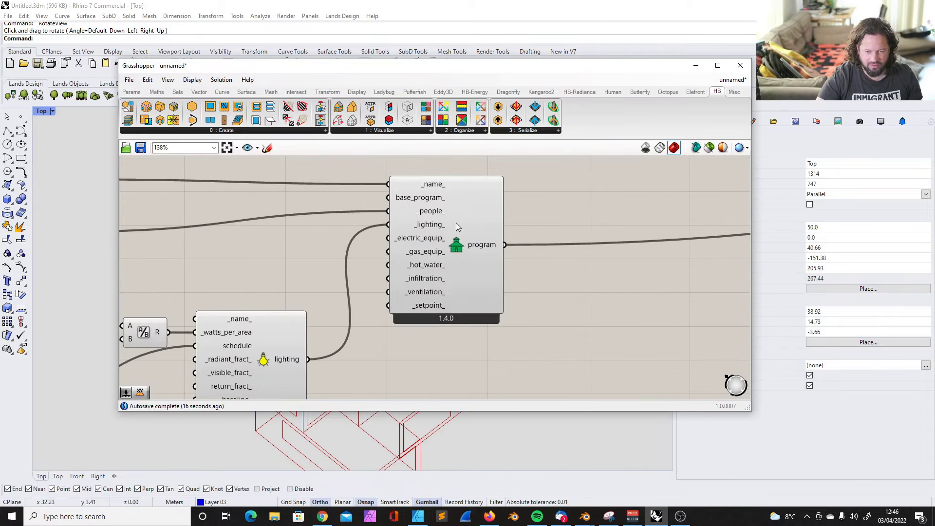
pyautogui.scroll(-4, 369, 341)
pyautogui.scroll(1, 311, 387)
pyautogui.scroll(3, 438, 268)
pyautogui.scroll(-3, 440, 298)
pyautogui.scroll(4, 480, 194)
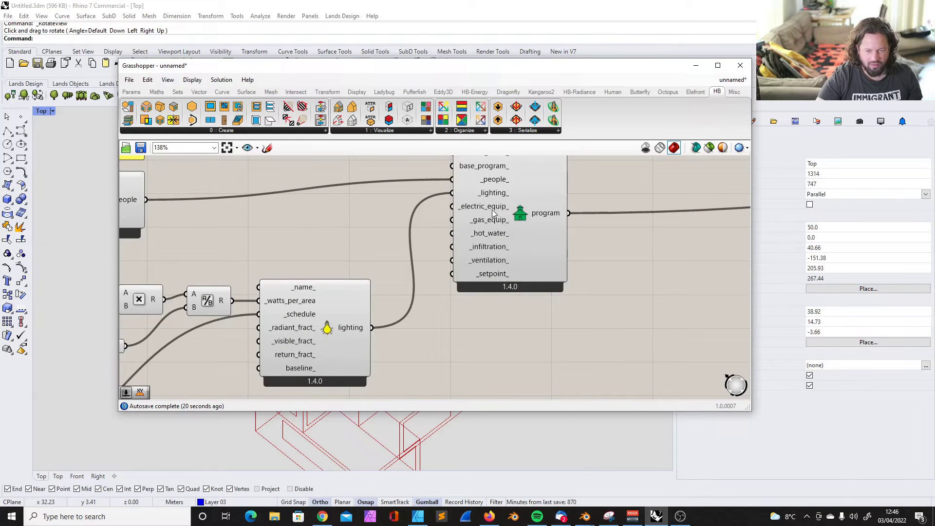
pyautogui.scroll(-3, 410, 219)
pyautogui.scroll(3, 389, 311)
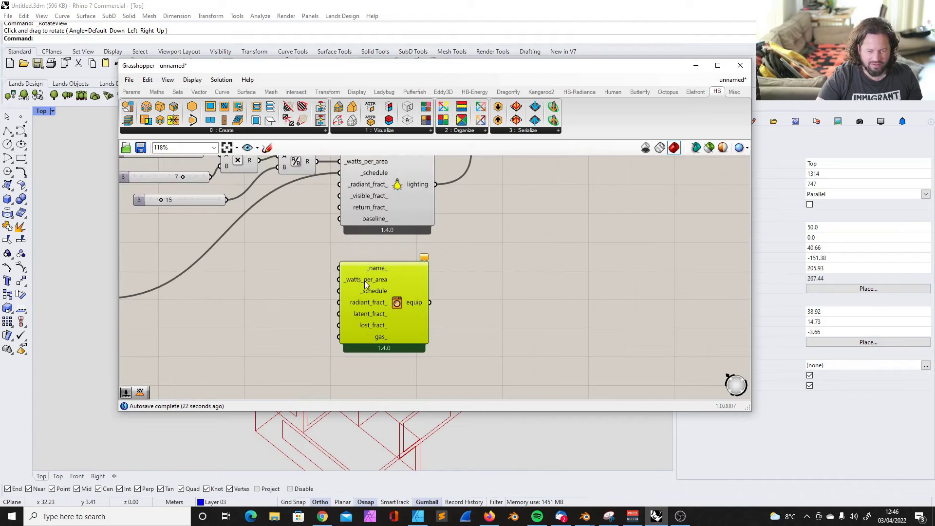
# Align HB Equipment beneath HB Lighting and check the description of its _watts_per_area input
pyautogui.moveTo(396, 286); pyautogui.dragTo(402, 291)
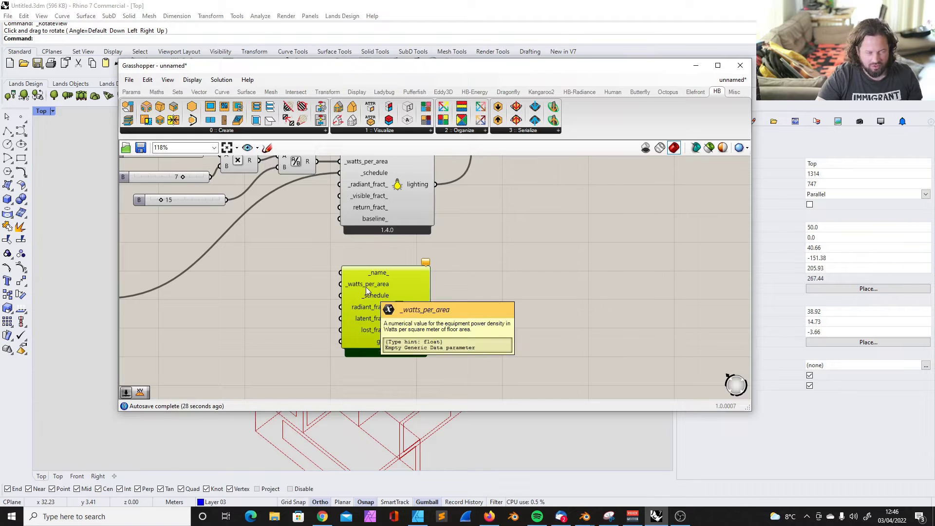
pyautogui.moveTo(400, 290); pyautogui.dragTo(414, 289)
pyautogui.scroll(2, 415, 292)
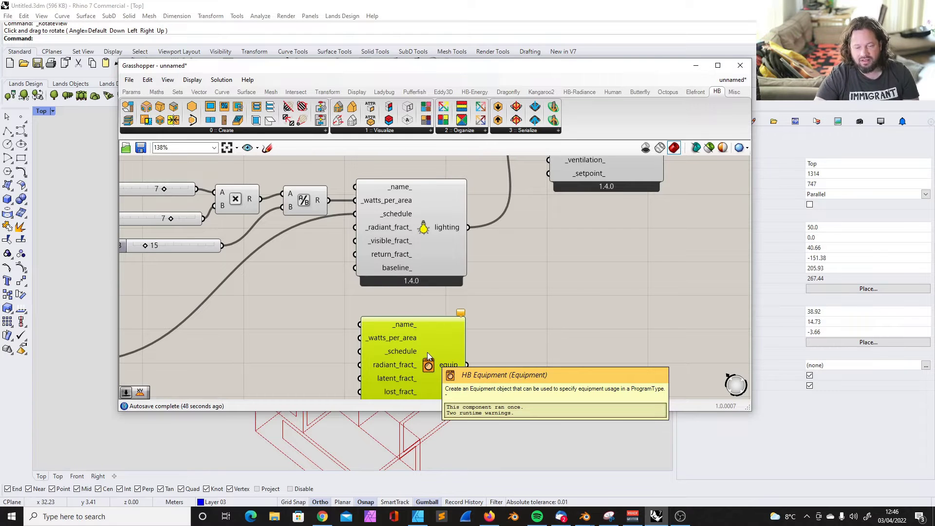
pyautogui.scroll(-6, 525, 265)
pyautogui.scroll(6, 416, 250)
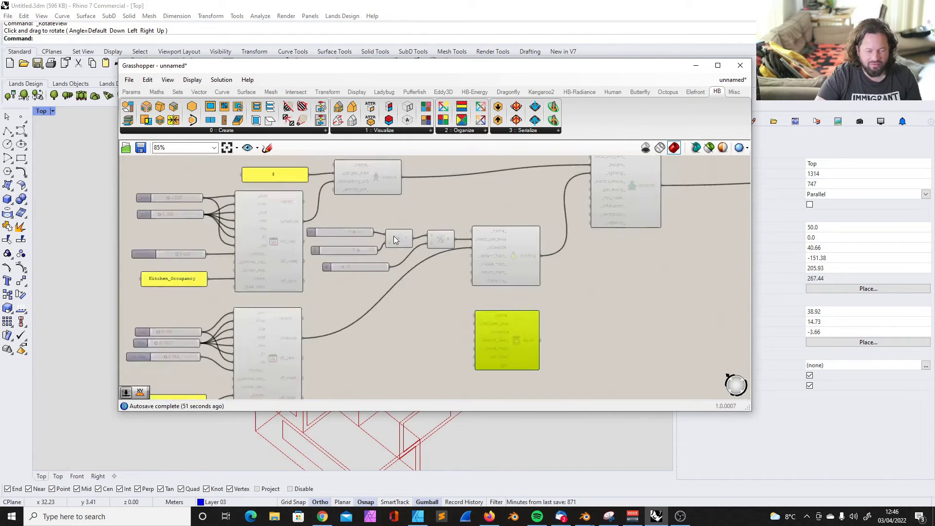
pyautogui.click(302, 260)
pyautogui.scroll(-3, 478, 229)
pyautogui.scroll(3, 477, 228)
pyautogui.scroll(-3, 375, 235)
pyautogui.scroll(2, 420, 188)
pyautogui.scroll(-1, 454, 245)
pyautogui.click(391, 257)
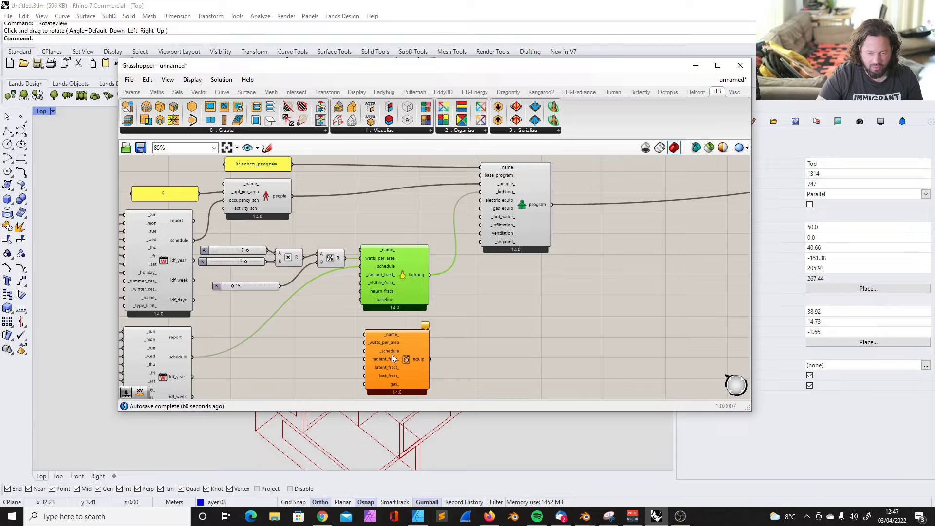
pyautogui.moveTo(409, 350); pyautogui.dragTo(406, 342)
pyautogui.scroll(4, 392, 342)
# Duplicate the Light_schedule weekly schedule with its sliders and name panel, placing the copy below the original
pyautogui.moveTo(141, 224); pyautogui.dragTo(343, 356)
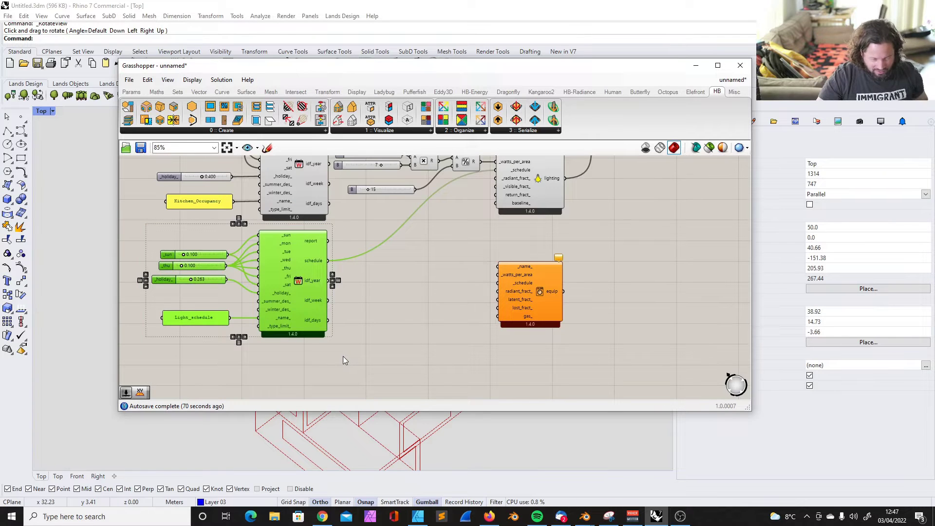
pyautogui.hotkey('ctrl', 'c')
pyautogui.hotkey('ctrl', 'v')
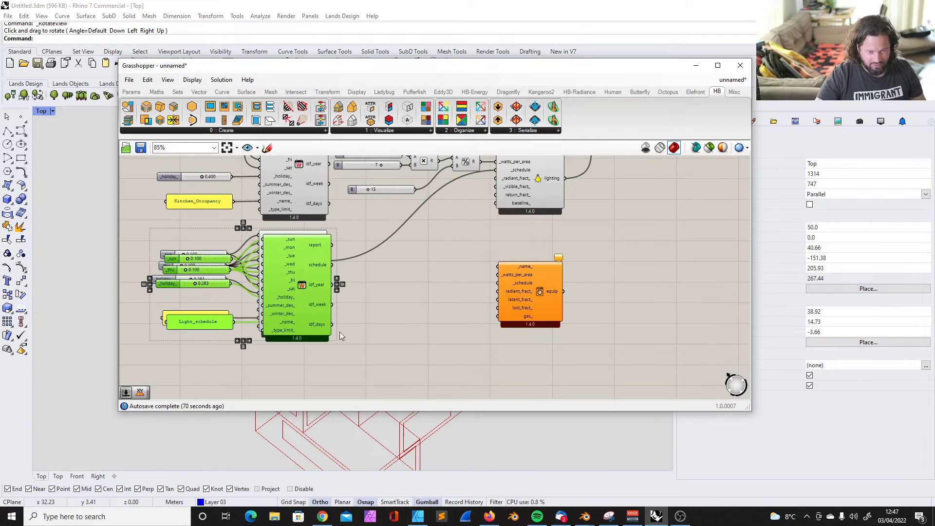
pyautogui.scroll(-4, 304, 266)
pyautogui.scroll(5, 266, 370)
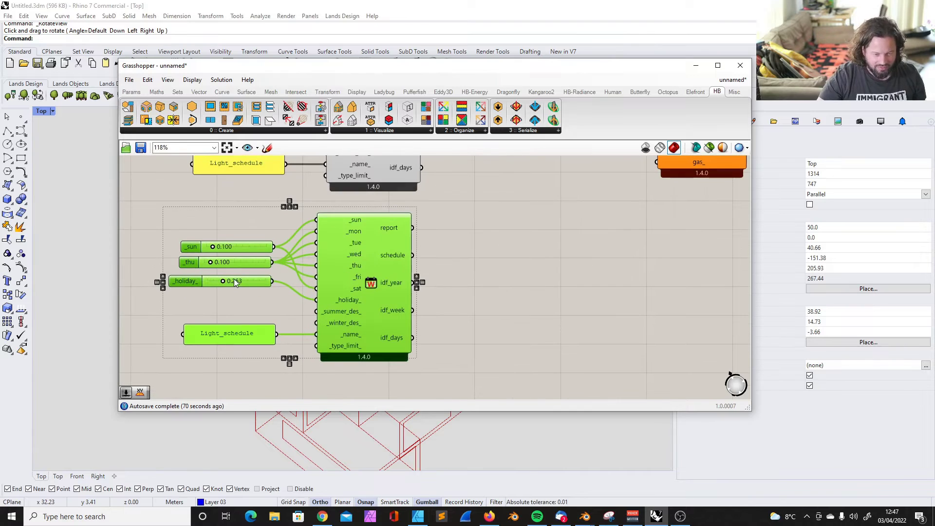
# Change the copied schedule's name panel text to Dishwasher
pyautogui.doubleClick(228, 335)
pyautogui.write('Dishwasher')
pyautogui.click(259, 412)
# Set the Dishwasher schedule's _sun slider to 0.1 and its _holiday_ slider to 0.232
pyautogui.scroll(3, 227, 257)
pyautogui.doubleClick(232, 241)
pyautogui.write('0.0')
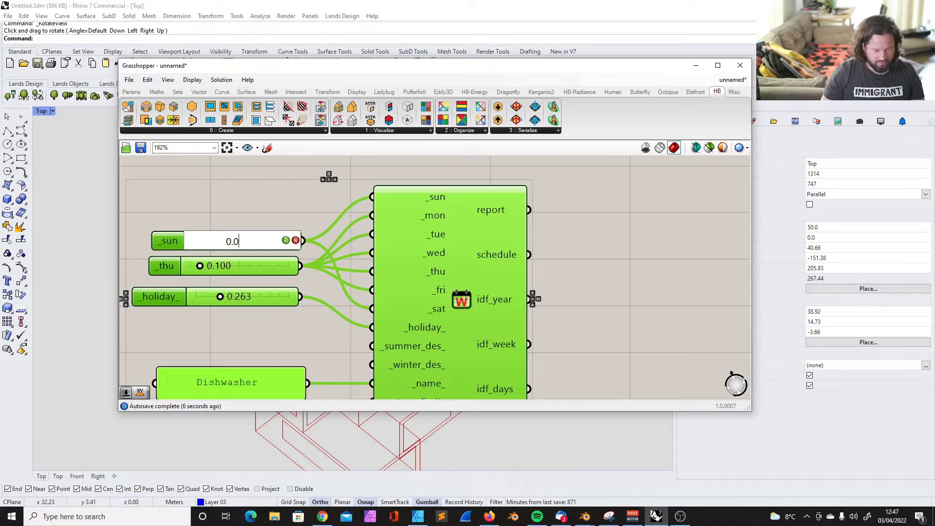
pyautogui.press('BackSpace')
pyautogui.write('1')
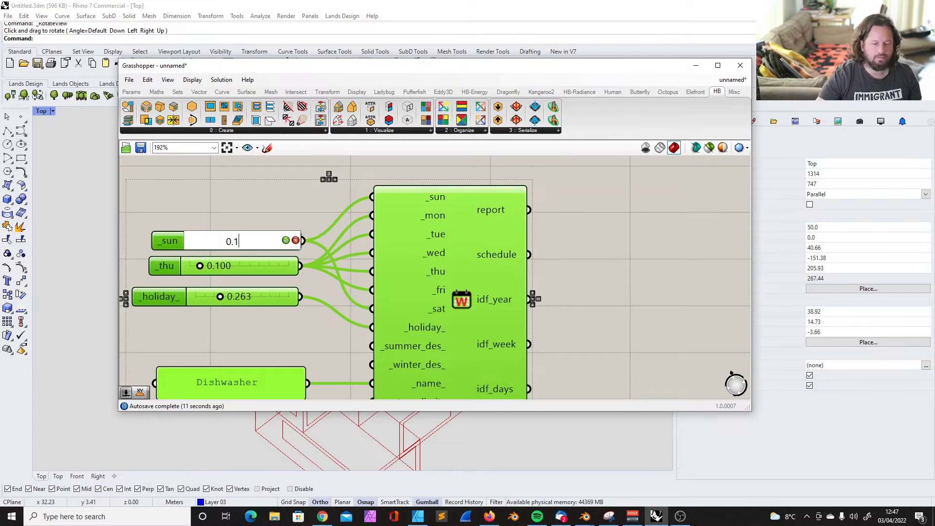
pyautogui.press('Return')
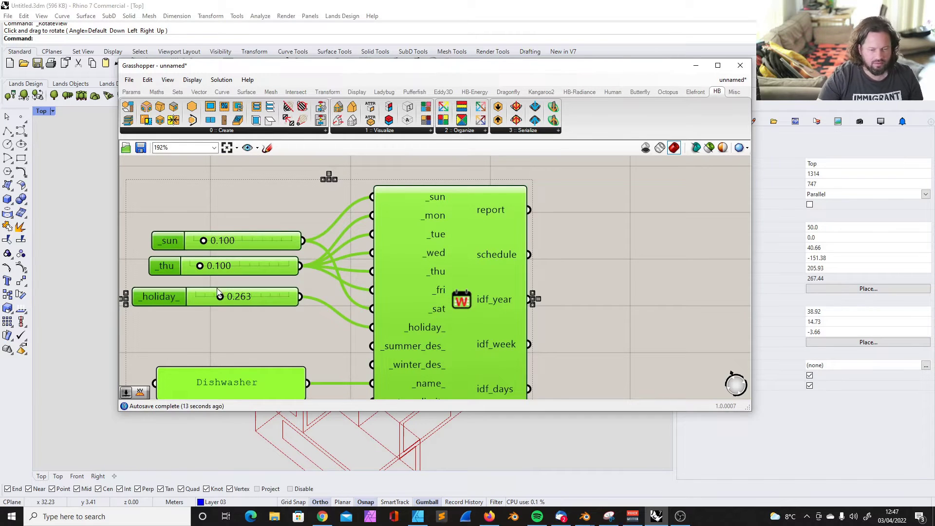
pyautogui.moveTo(218, 296); pyautogui.dragTo(216, 296)
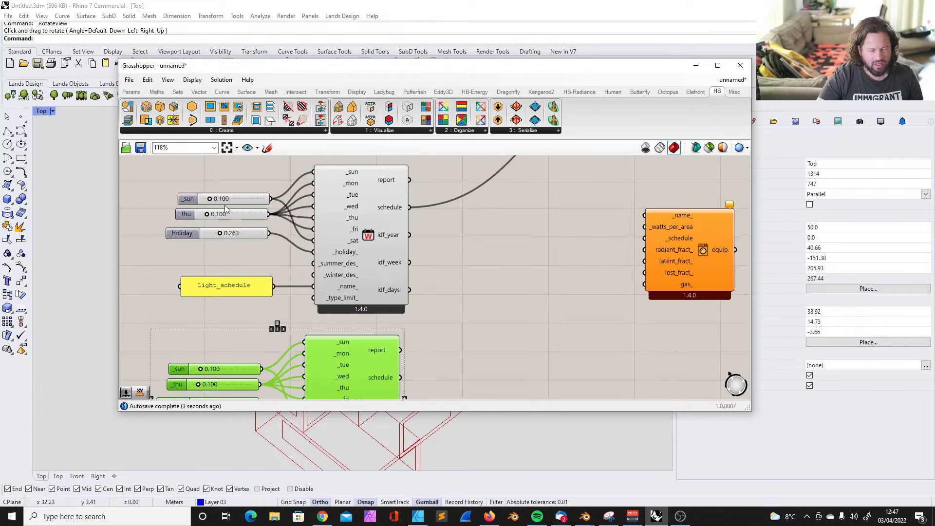
# Set the _sun and _thu sliders of the Light_schedule weekly schedule to 0.2
pyautogui.moveTo(210, 198); pyautogui.dragTo(213, 214)
pyautogui.scroll(-3, 238, 213)
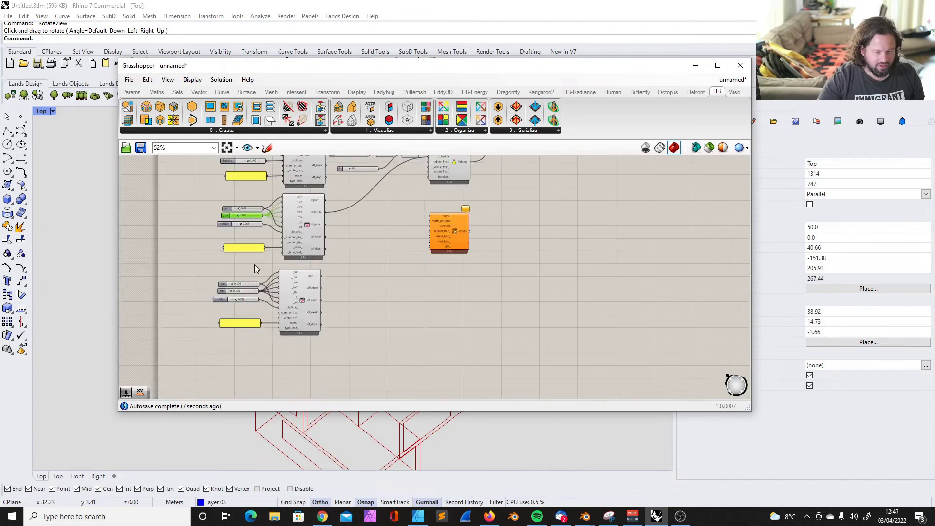
pyautogui.scroll(3, 255, 264)
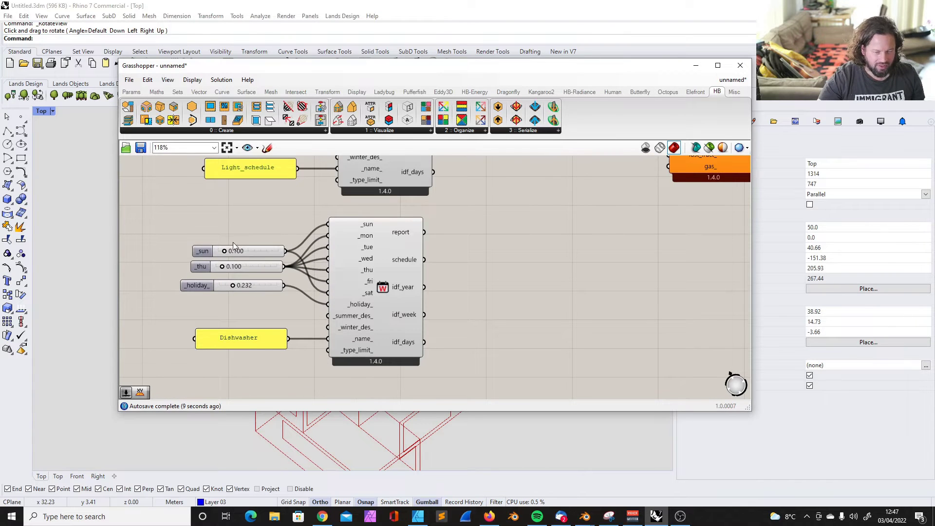
# Connect the Dishwasher weekly schedule's schedule output to the _schedule input of HB Equipment
pyautogui.scroll(-4, 225, 275)
pyautogui.scroll(2, 374, 282)
pyautogui.scroll(-2, 361, 264)
pyautogui.scroll(2, 274, 289)
pyautogui.moveTo(271, 290); pyautogui.dragTo(449, 189)
pyautogui.scroll(1, 428, 234)
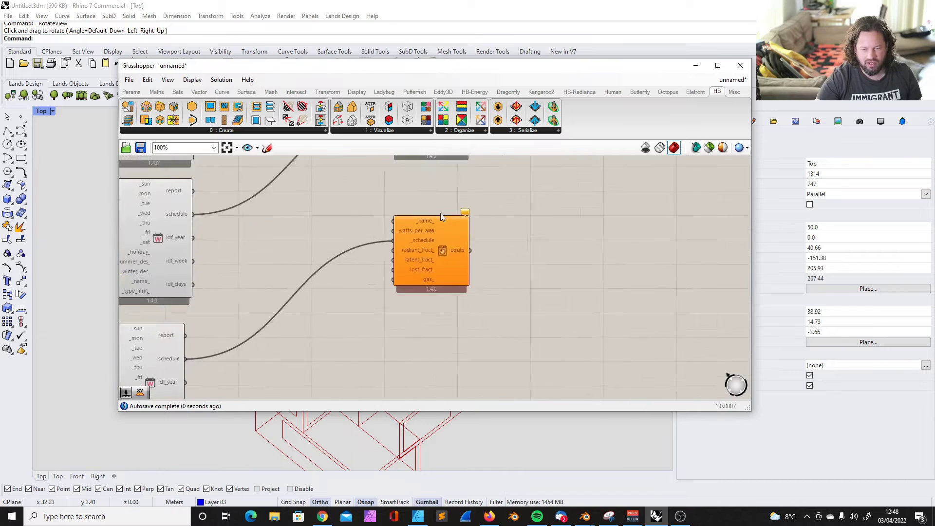
# Check HB Equipment's _watts_per_area description, switch to Firefox and search Google for "dishwasher watts"
pyautogui.scroll(3, 440, 212)
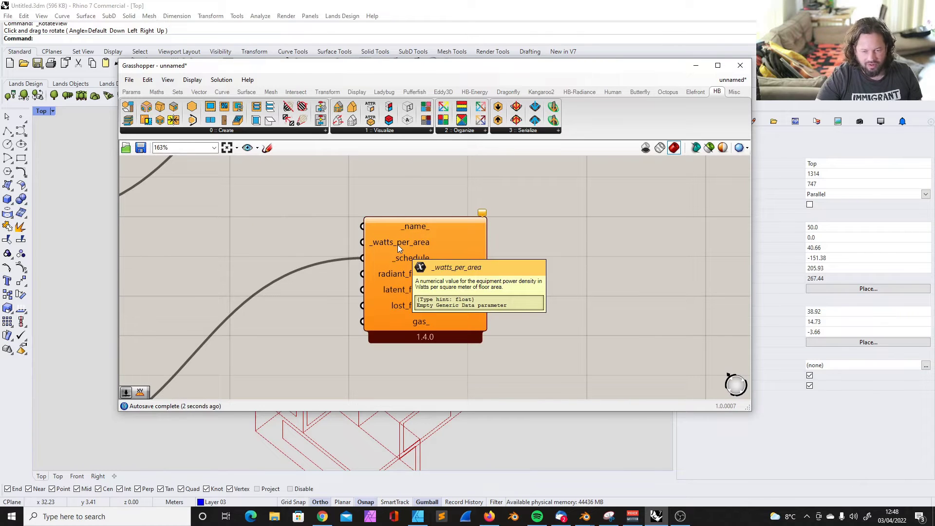
pyautogui.click(491, 517)
pyautogui.hotkey('ctrl', 't')
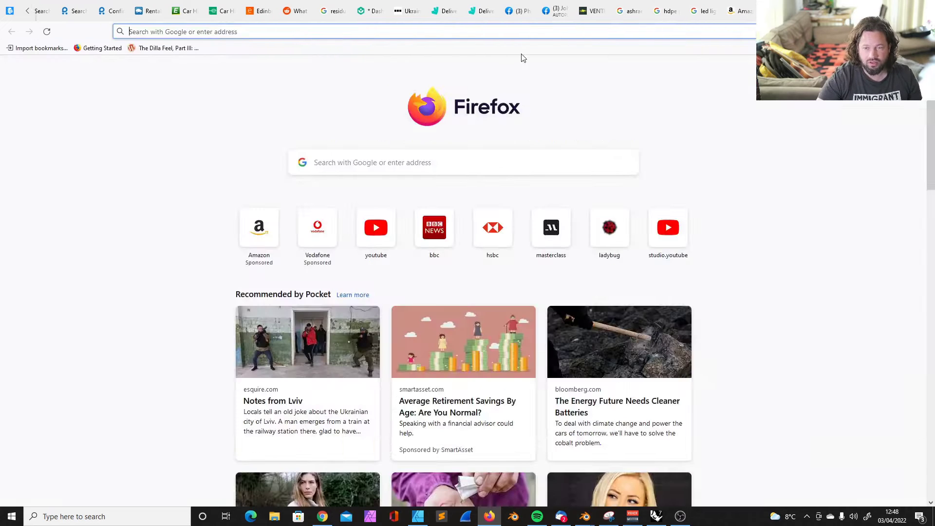
pyautogui.moveTo(110, 67); pyautogui.dragTo(47, 59)
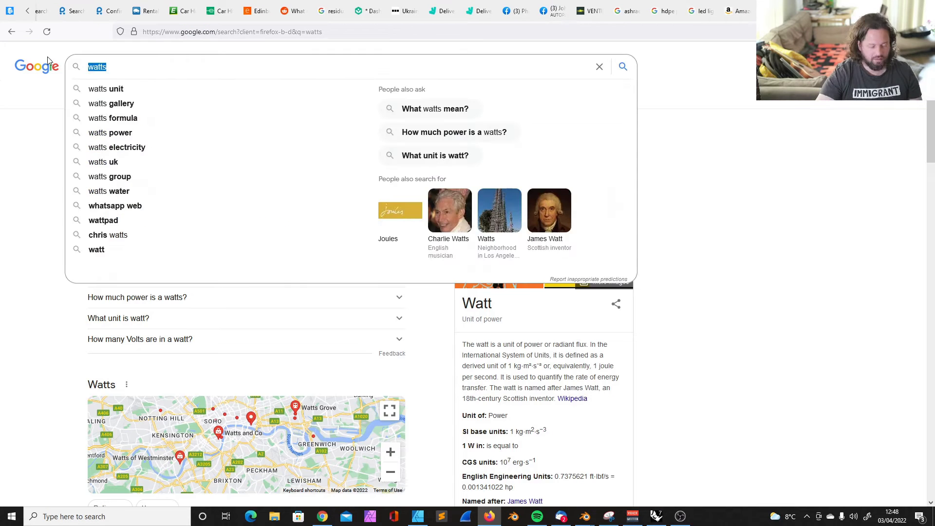
pyautogui.write('dishwasher watts')
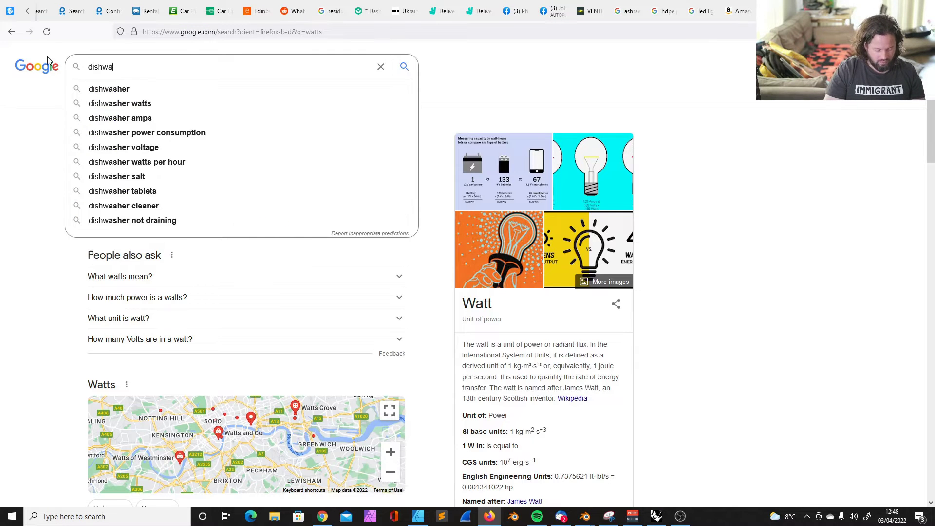
pyautogui.press('Return')
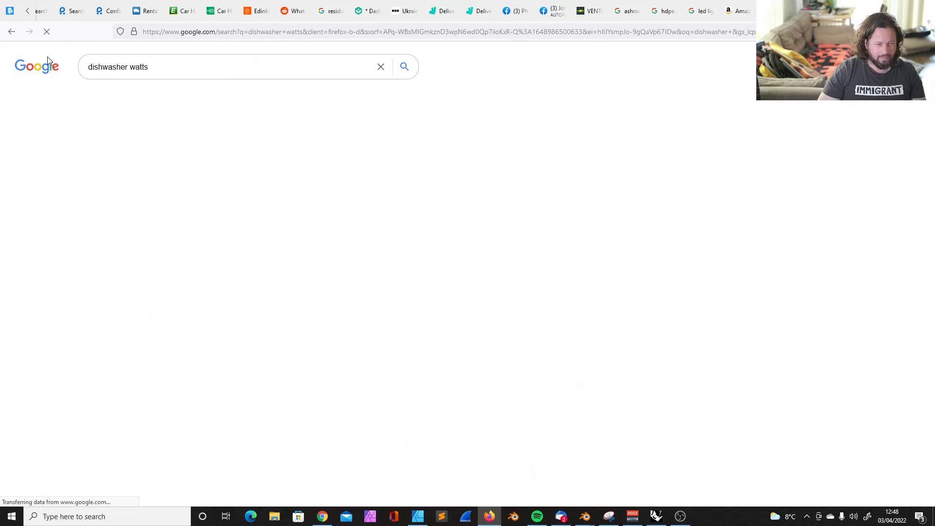
pyautogui.scroll(-3, 505, 319)
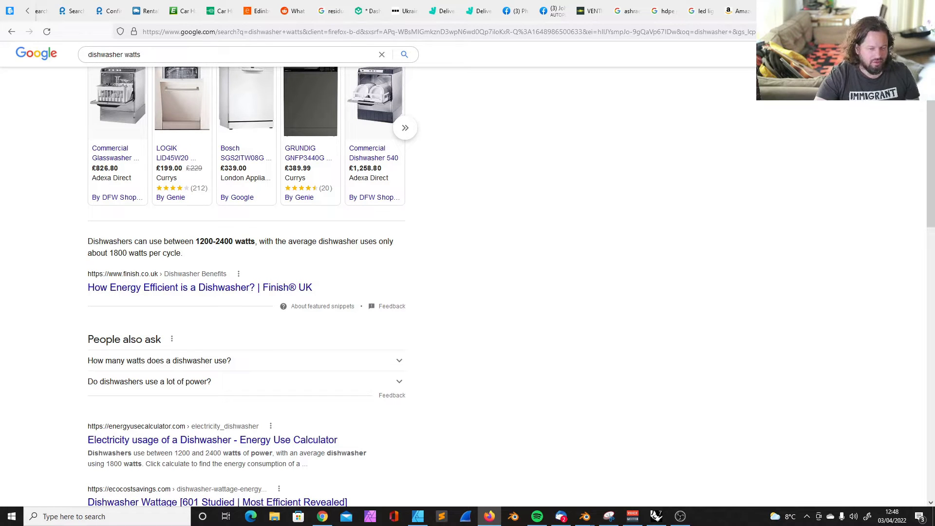
# Switch back to Grasshopper and duplicate the lighting power calculation: its three sliders, the multiplication and the division
pyautogui.hotkey('alt', 'Tab')
pyautogui.moveTo(295, 215); pyautogui.dragTo(428, 347, button='right')
pyautogui.scroll(-4, 428, 347)
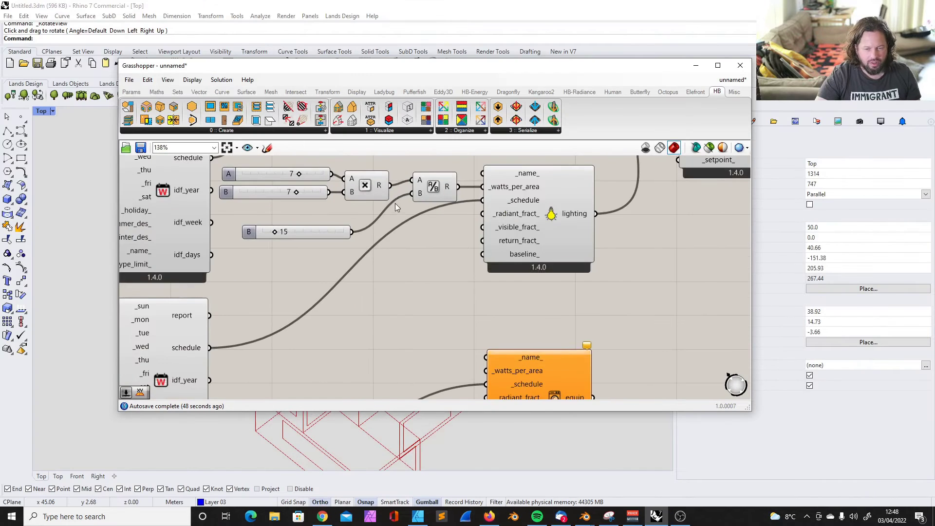
pyautogui.moveTo(291, 179); pyautogui.dragTo(344, 224)
pyautogui.click(360, 196)
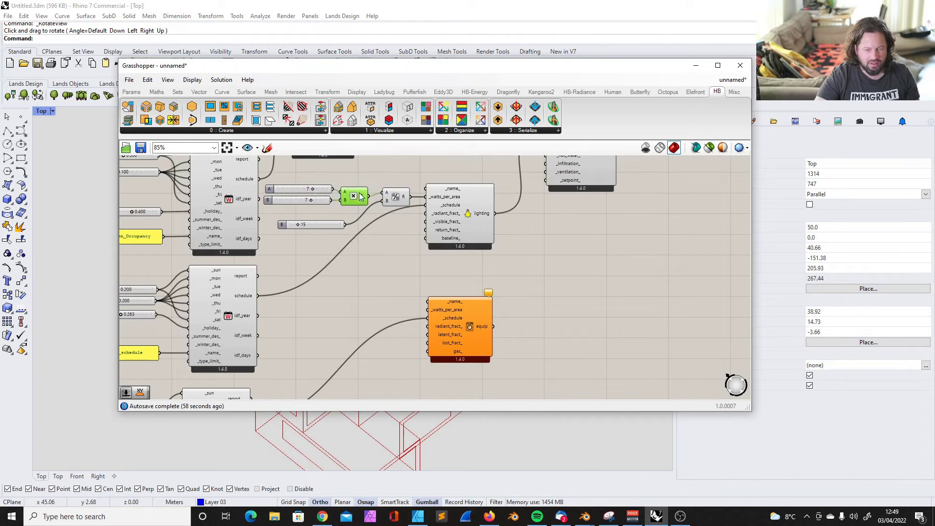
pyautogui.keyDown('shift'); pyautogui.click(307, 188); pyautogui.keyUp('shift')
pyautogui.keyDown('shift'); pyautogui.click(288, 202); pyautogui.keyUp('shift')
pyautogui.keyDown('shift'); pyautogui.click(397, 196); pyautogui.keyUp('shift')
pyautogui.keyDown('shift'); pyautogui.click(322, 222); pyautogui.keyUp('shift')
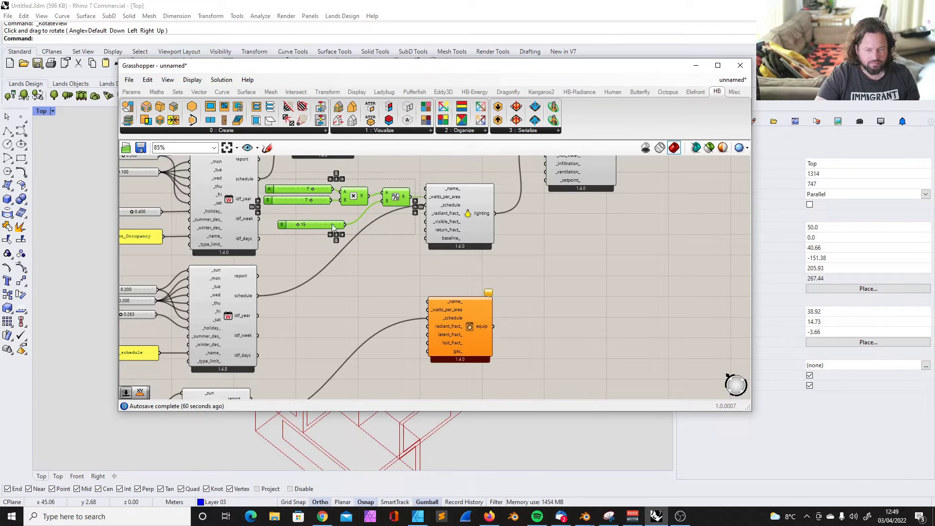
pyautogui.hotkey('ctrl', 'c')
pyautogui.hotkey('ctrl', 'v')
pyautogui.click(399, 194)
pyautogui.moveTo(399, 195); pyautogui.dragTo(399, 218)
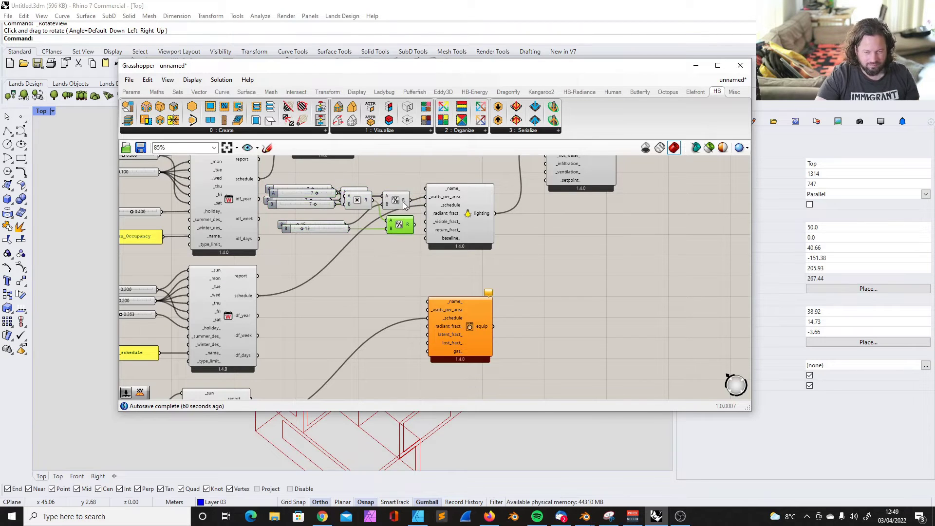
pyautogui.hotkey('ctrl', 'z')
# Move the duplicated sliders, multiplication and division down together, below the original lighting power calculation
pyautogui.keyDown('shift'); pyautogui.click(357, 200); pyautogui.keyUp('shift')
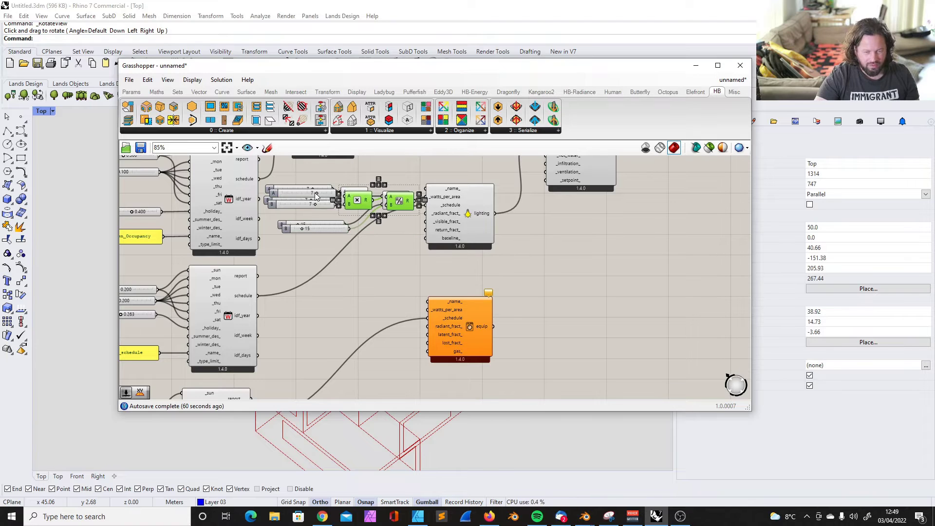
pyautogui.keyDown('shift'); pyautogui.click(315, 193); pyautogui.keyUp('shift')
pyautogui.keyDown('shift'); pyautogui.click(306, 205); pyautogui.keyUp('shift')
pyautogui.keyDown('shift'); pyautogui.click(302, 229); pyautogui.keyUp('shift')
pyautogui.moveTo(362, 203); pyautogui.dragTo(357, 290)
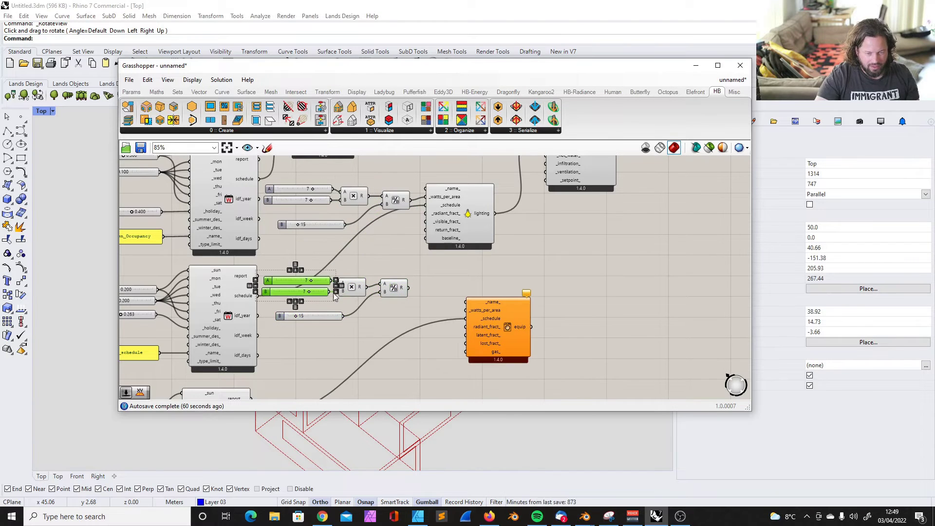
# Arrange the copied calculation beside HB Equipment, spacing out its sliders, multiplication and division
pyautogui.keyDown('shift'); pyautogui.click(353, 289); pyautogui.keyUp('shift')
pyautogui.keyDown('shift'); pyautogui.click(384, 292); pyautogui.keyUp('shift')
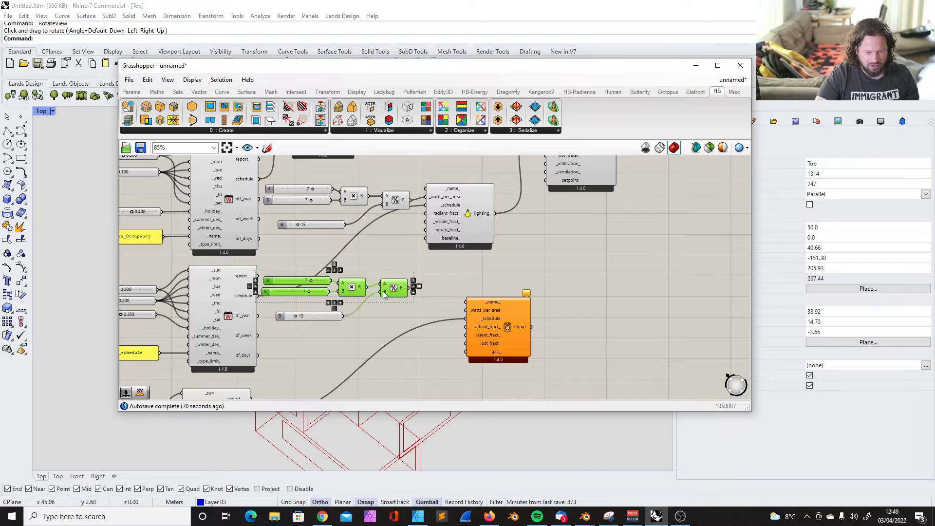
pyautogui.keyDown('shift'); pyautogui.click(317, 316); pyautogui.keyUp('shift')
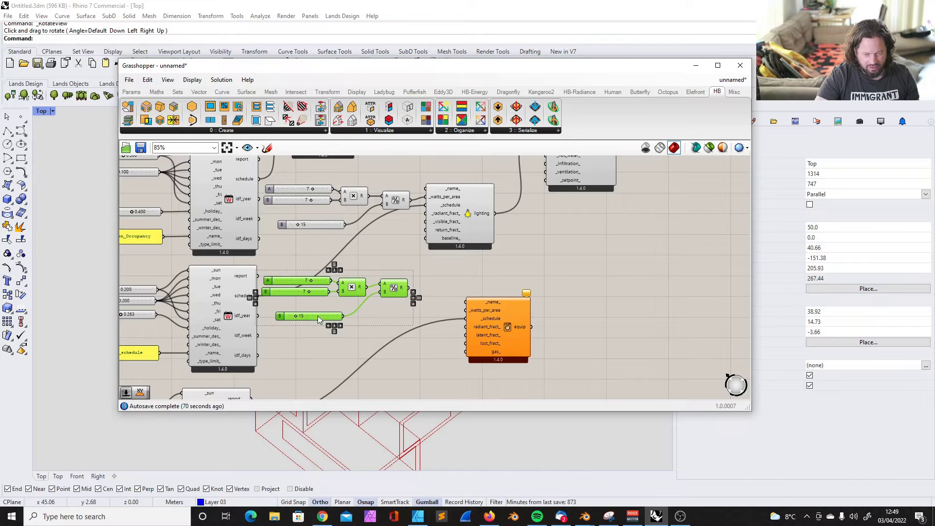
pyautogui.moveTo(319, 317); pyautogui.dragTo(337, 336)
pyautogui.moveTo(505, 317)
pyautogui.mouseDown()
pyautogui.moveTo(493, 335)
pyautogui.moveTo(500, 330)
pyautogui.mouseUp()
pyautogui.click(441, 300)
pyautogui.moveTo(414, 305); pyautogui.dragTo(426, 309)
pyautogui.click(410, 294)
pyautogui.scroll(5, 295, 310)
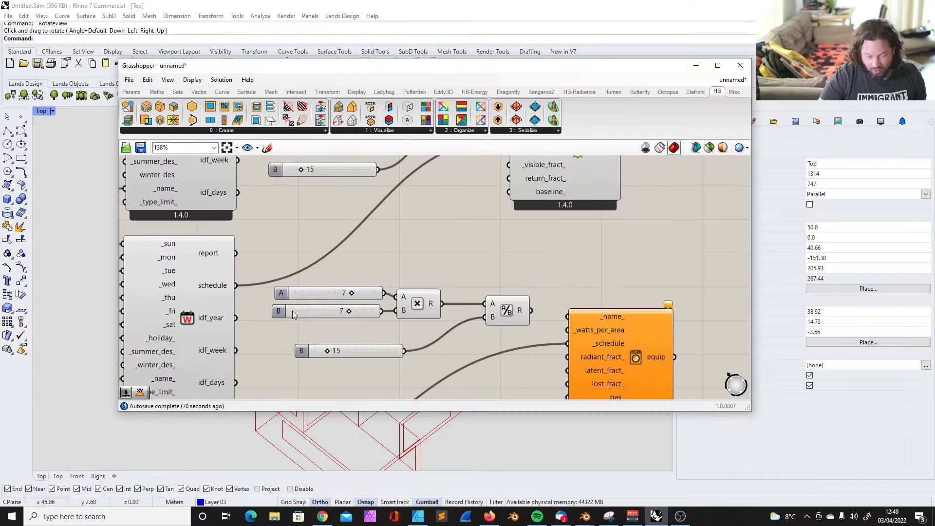
pyautogui.moveTo(294, 314); pyautogui.dragTo(304, 312)
pyautogui.moveTo(467, 294); pyautogui.dragTo(497, 286)
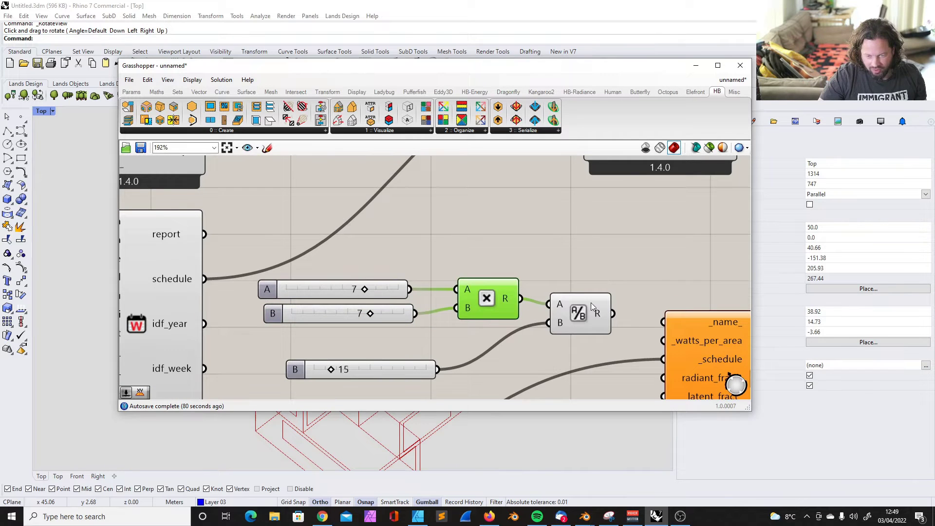
# Raise the maximum of the copied multiplication's A slider, setting A to 1300 and its B slider to 1
pyautogui.doubleClick(276, 289)
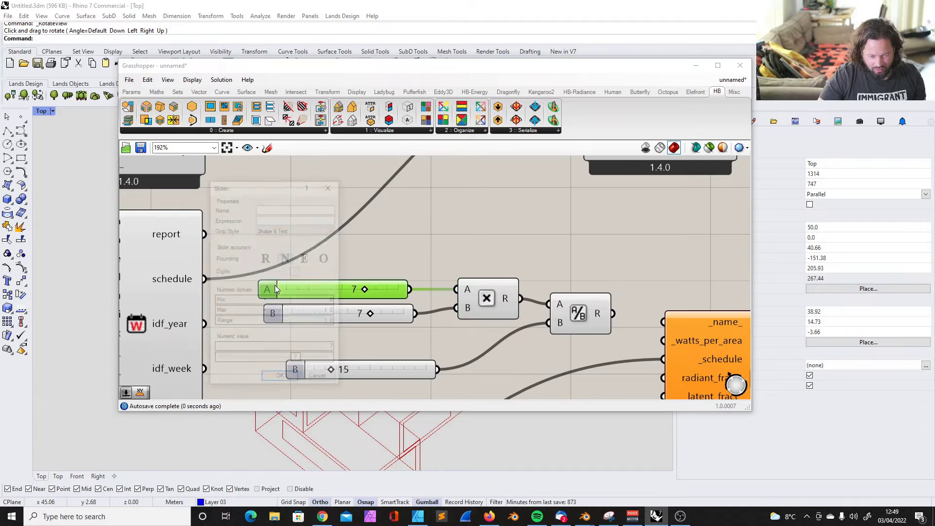
pyautogui.doubleClick(291, 312)
pyautogui.write('1000')
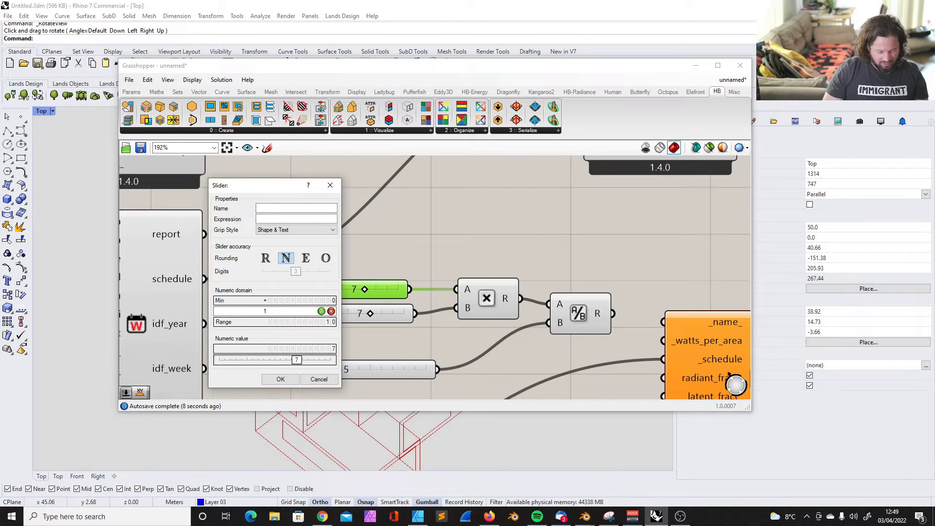
pyautogui.press('Return')
pyautogui.doubleClick(291, 314)
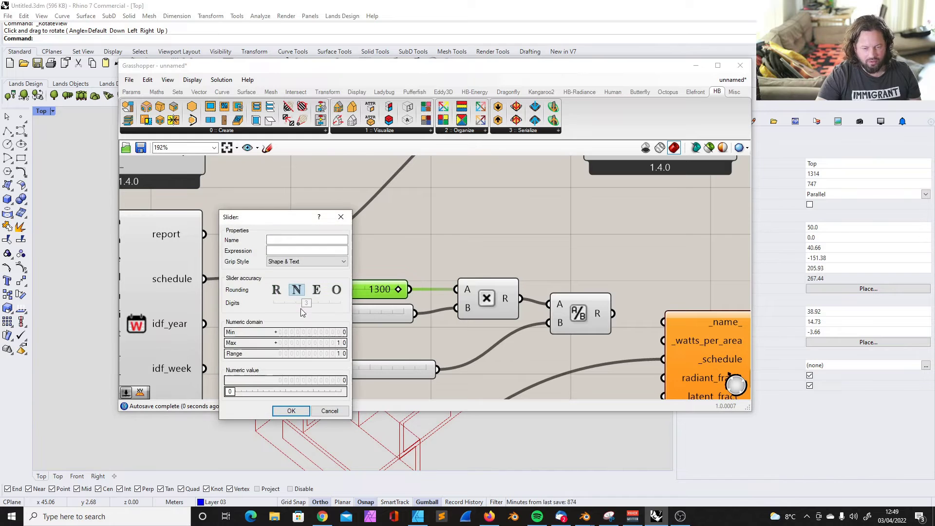
pyautogui.click(293, 409)
# Connect the copied division's result to HB Equipment's _watts_per_area input and move HB Equipment up beneath HB Lighting
pyautogui.scroll(-2, 346, 317)
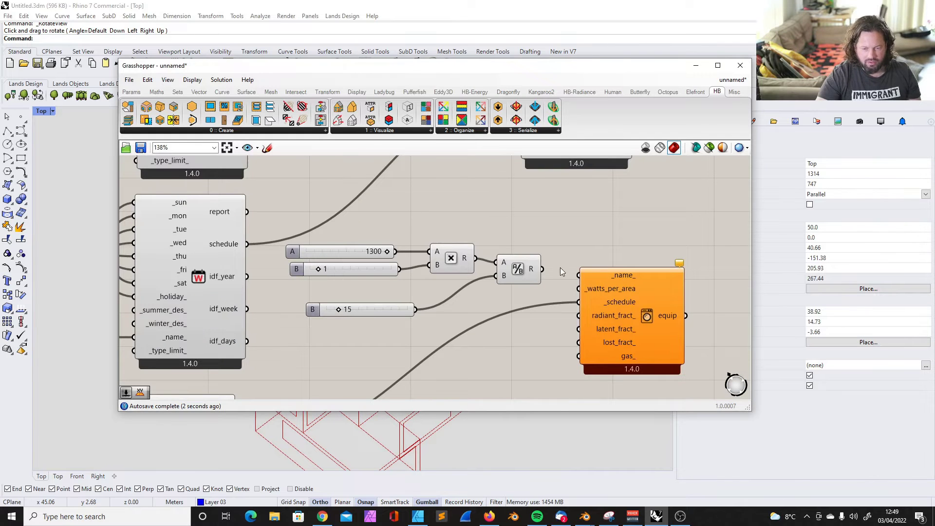
pyautogui.scroll(2, 533, 272)
pyautogui.moveTo(501, 273)
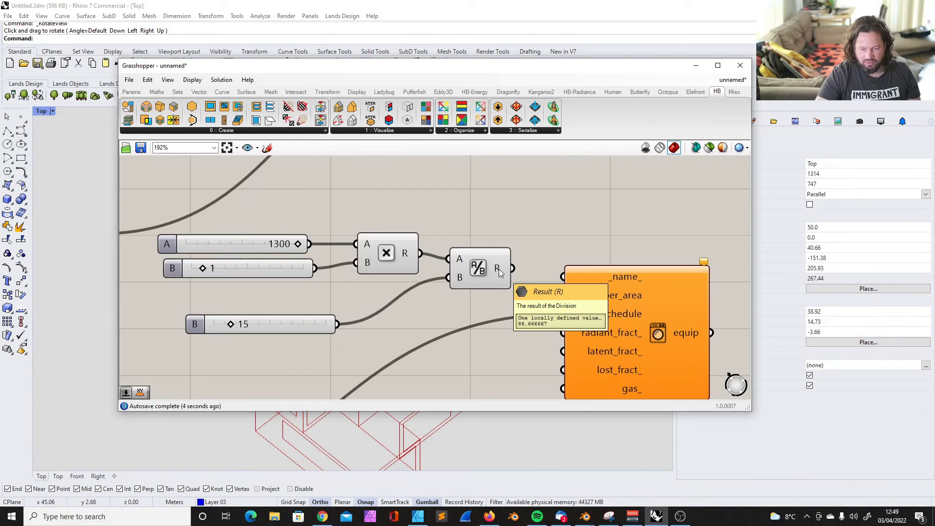
pyautogui.moveTo(512, 268); pyautogui.dragTo(546, 298)
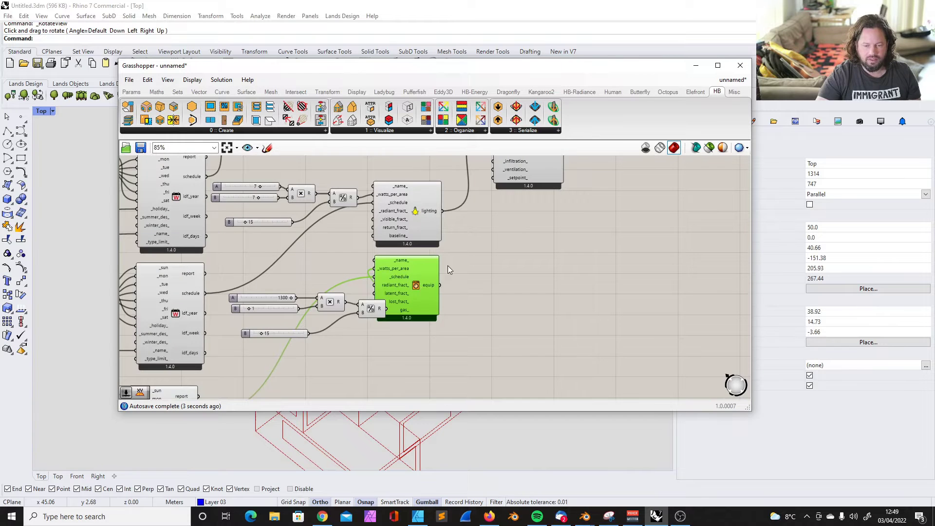
# Connect HB Equipment's equip output to the _electric_equip_ input of the kitchen program component
pyautogui.scroll(4, 505, 161)
pyautogui.scroll(-2, 518, 302)
pyautogui.scroll(-1, 469, 363)
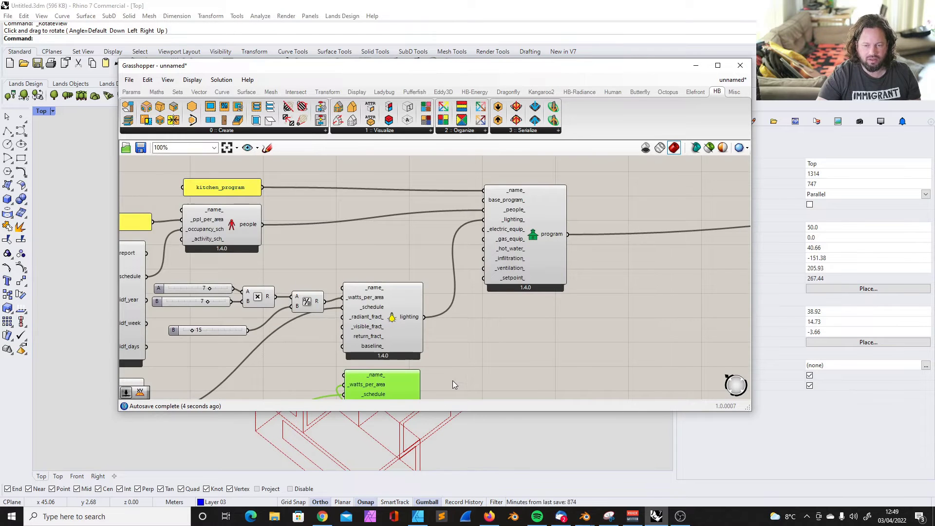
pyautogui.scroll(-1, 417, 360)
pyautogui.click(487, 273)
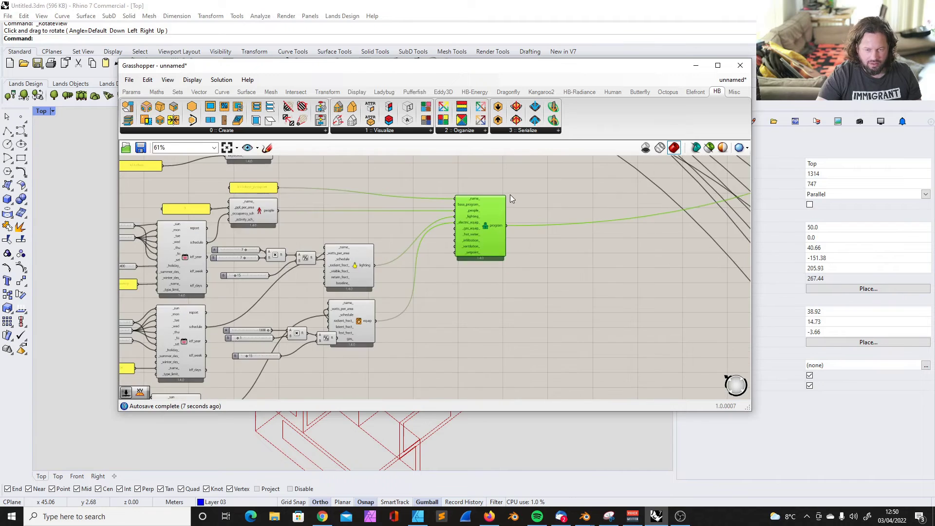
# Place an HB Service Hot Water component below the kitchen program component and check its _flow_per_area input description
pyautogui.scroll(4, 487, 220)
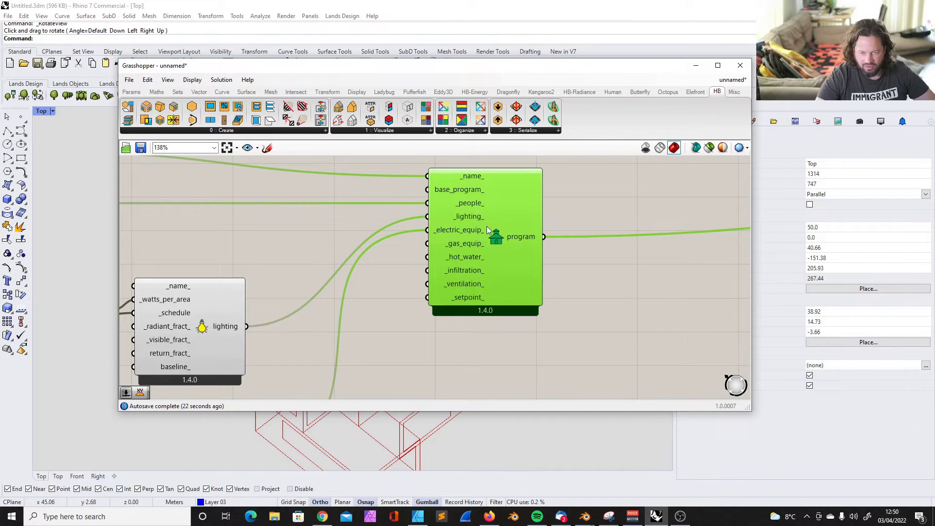
pyautogui.click(475, 92)
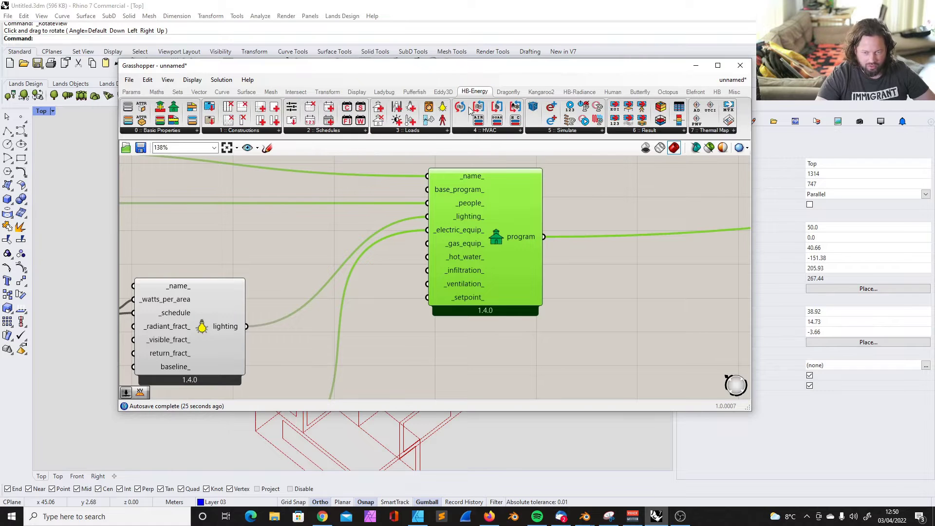
pyautogui.click(421, 131)
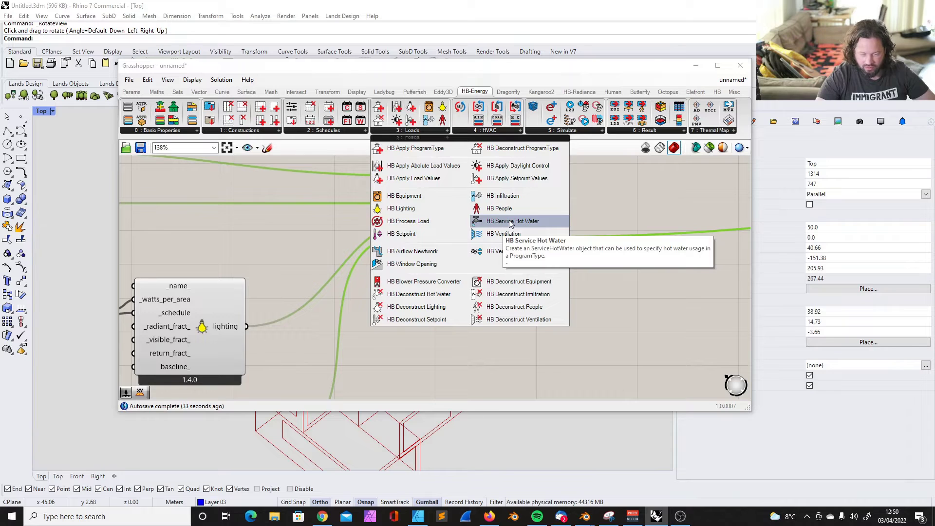
pyautogui.moveTo(510, 223); pyautogui.dragTo(481, 326)
pyautogui.moveTo(480, 326); pyautogui.dragTo(525, 285, button='right')
pyautogui.moveTo(524, 285); pyautogui.dragTo(502, 298)
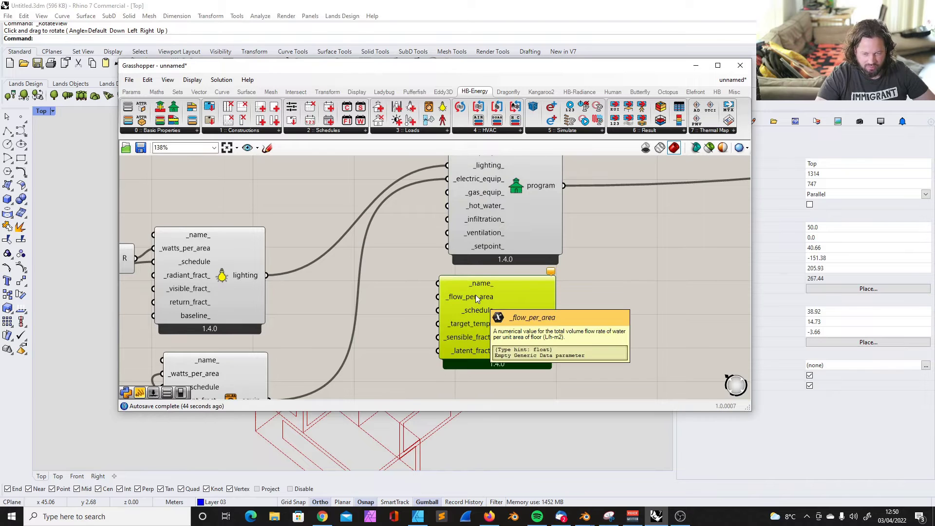
# Check the _schedule input description of HB Service Hot Water and delete that component from below the kitchen program component
pyautogui.moveTo(478, 312)
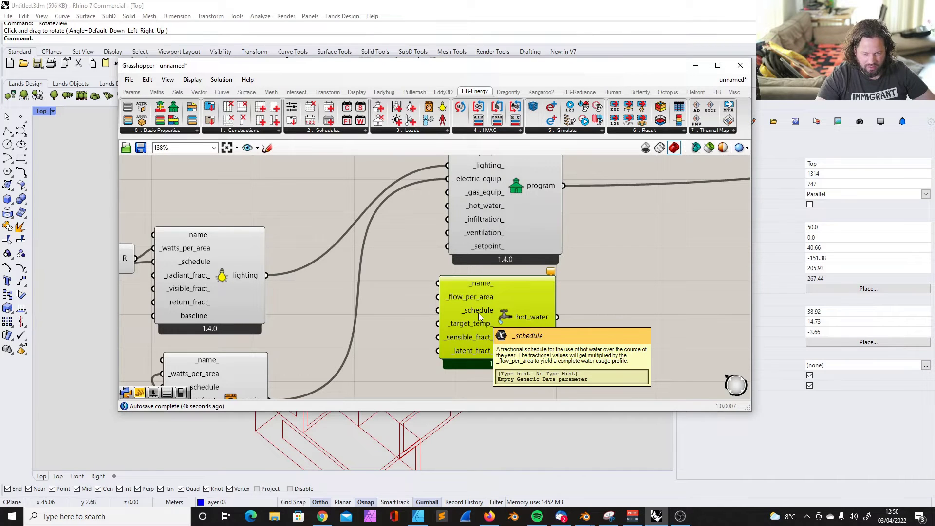
pyautogui.scroll(-4, 479, 313)
pyautogui.scroll(6, 496, 312)
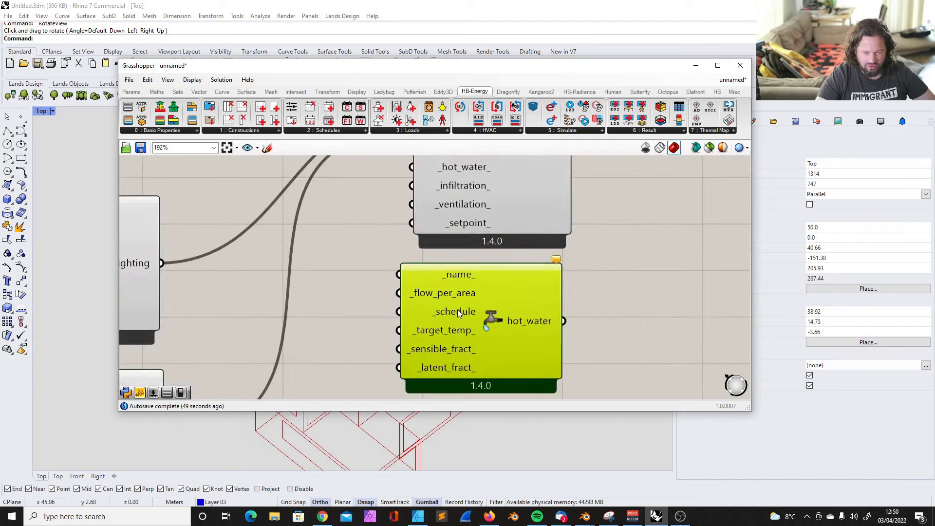
pyautogui.scroll(-6, 457, 308)
pyautogui.scroll(3, 472, 236)
pyautogui.click(472, 235)
pyautogui.scroll(-5, 519, 247)
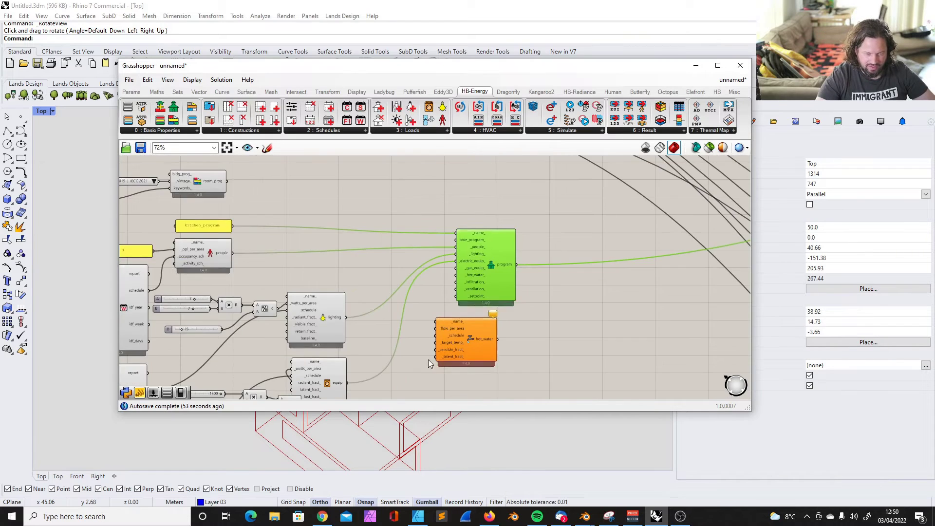
pyautogui.scroll(2, 439, 280)
pyautogui.click(442, 284)
pyautogui.scroll(-4, 390, 285)
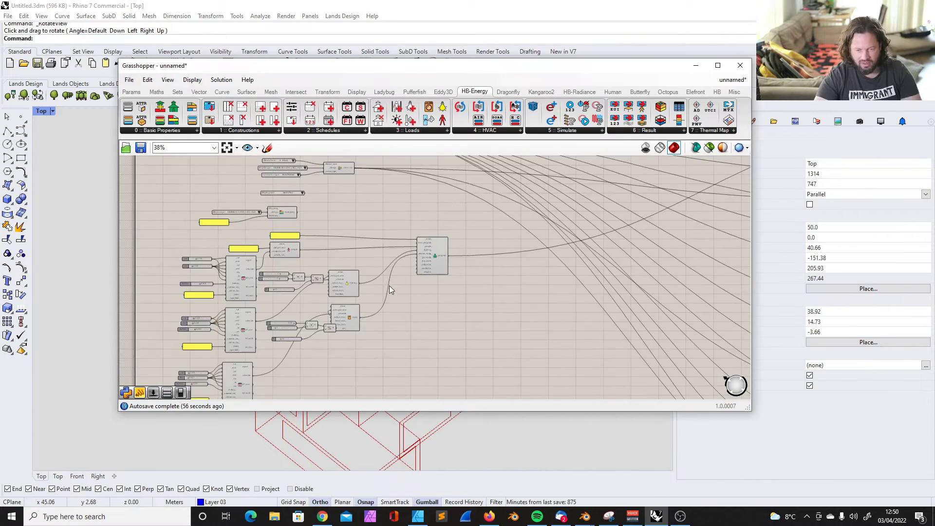
# Look over the definition from the kitchen program component and its load inputs across to the simulation and result components
pyautogui.scroll(3, 419, 260)
pyautogui.click(383, 266)
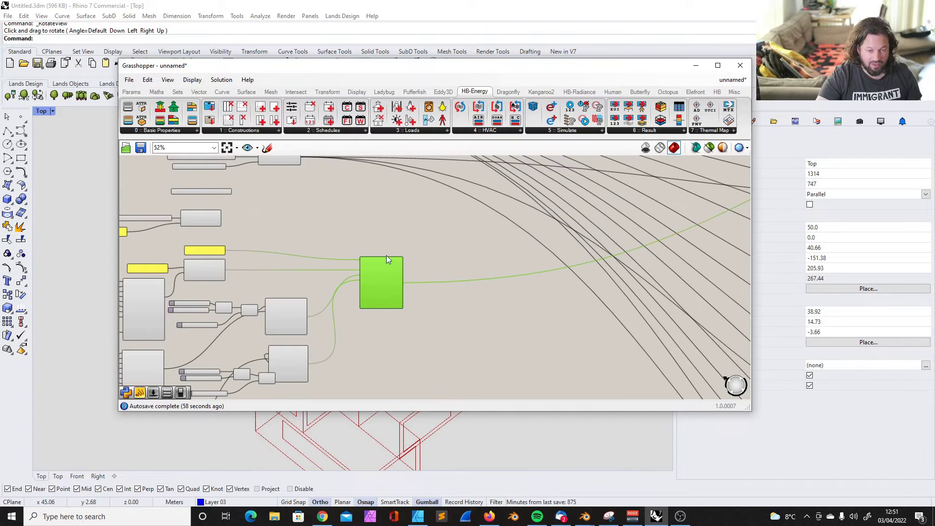
pyautogui.scroll(-3, 292, 249)
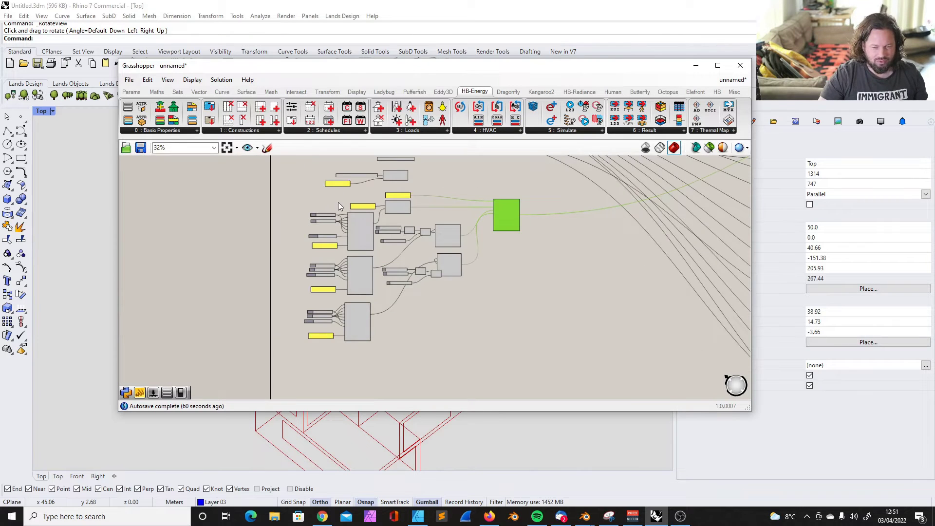
pyautogui.scroll(-6, 338, 202)
pyautogui.scroll(12, 449, 238)
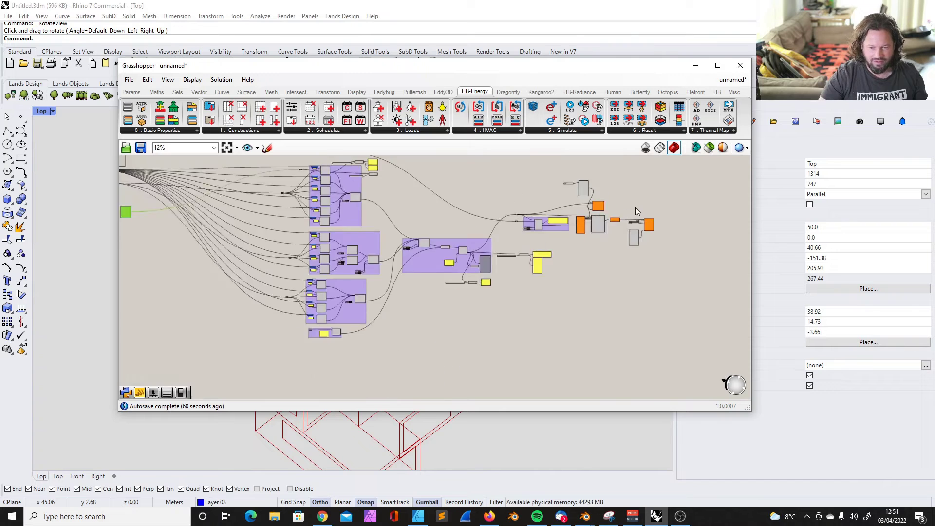
pyautogui.click(438, 260)
pyautogui.click(433, 285)
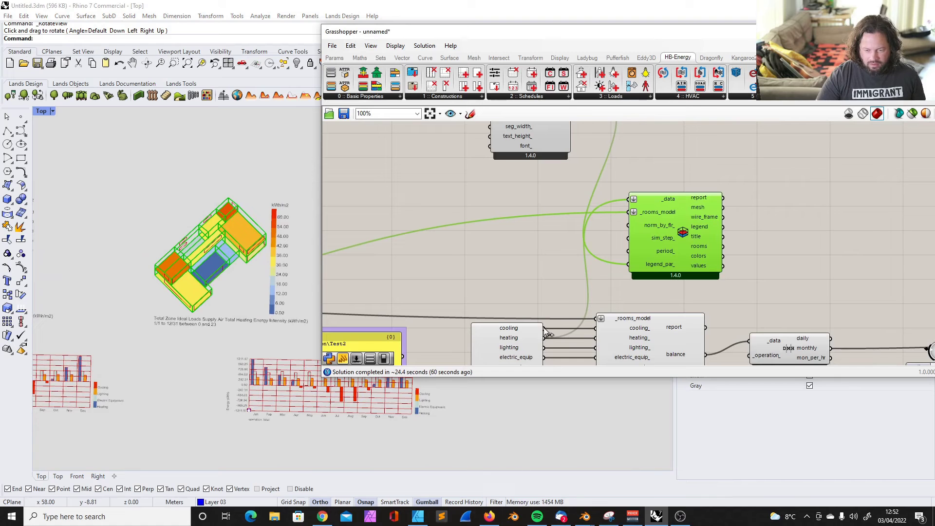
# Color the rooms by connecting the cooling, lighting and electric_equip outputs in turn to the room-coloring component's _data input
pyautogui.moveTo(546, 332); pyautogui.dragTo(628, 199)
pyautogui.scroll(-2, 445, 162)
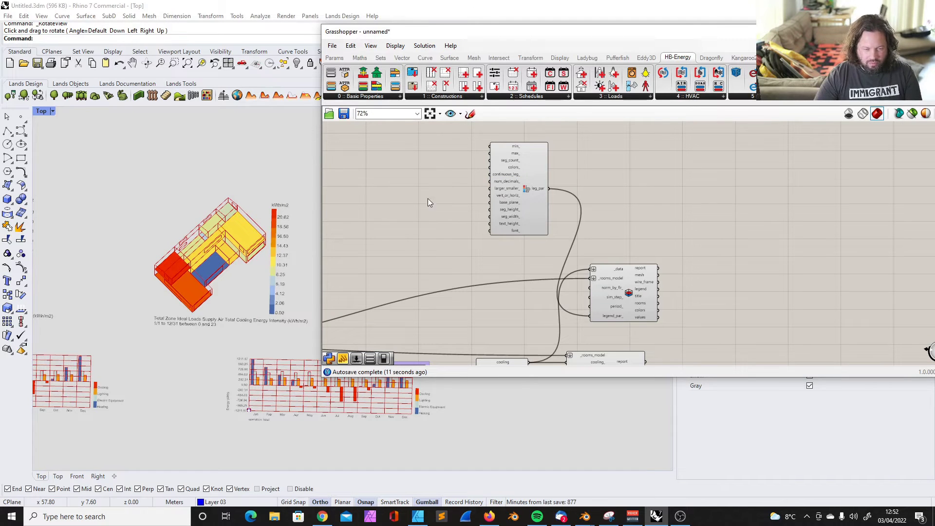
pyautogui.scroll(3, 249, 272)
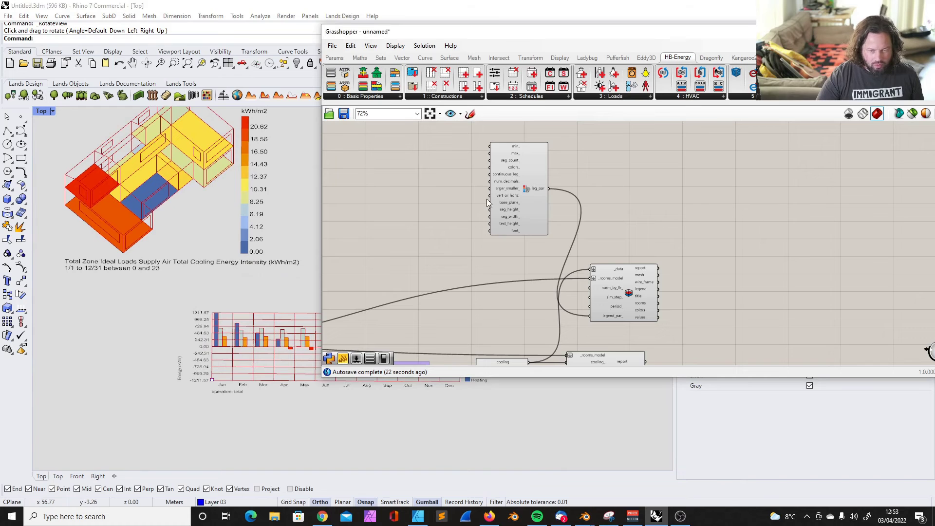
pyautogui.moveTo(531, 168); pyautogui.dragTo(499, 190)
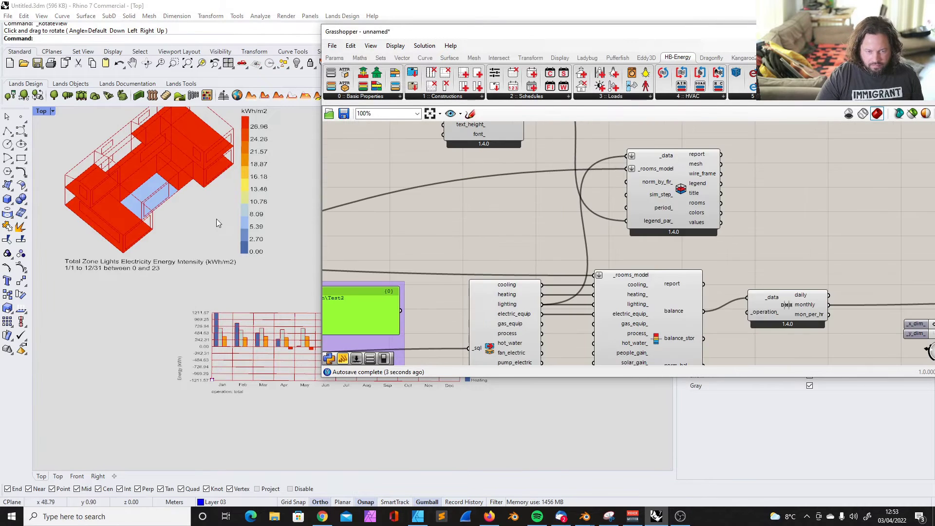
pyautogui.moveTo(542, 314); pyautogui.dragTo(627, 155)
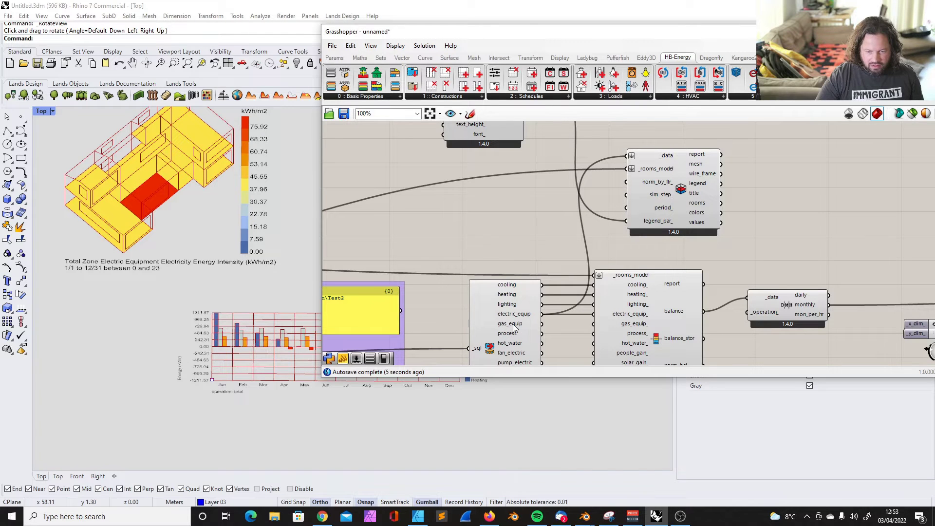
# Examine the load outputs of the energy results component and the rooms' total cooling intensity map
pyautogui.scroll(-5, 519, 238)
pyautogui.scroll(5, 513, 336)
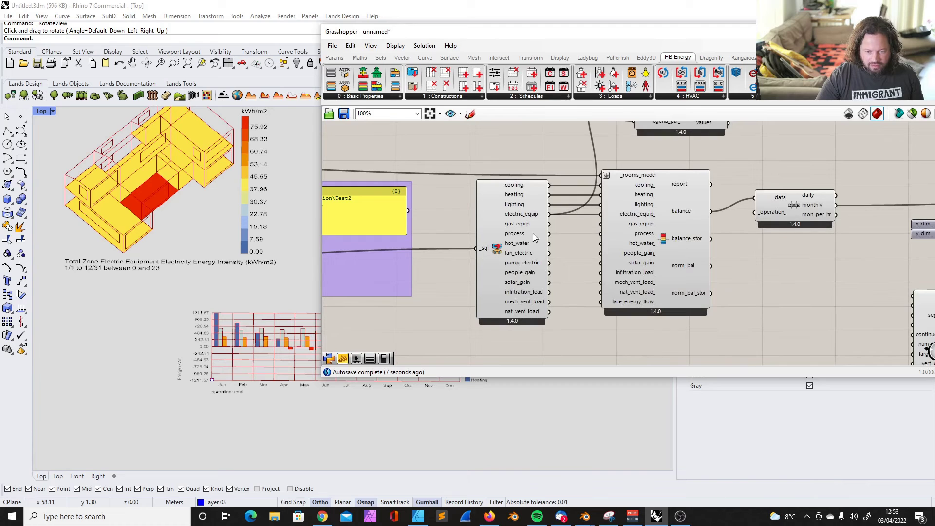
pyautogui.moveTo(525, 245)
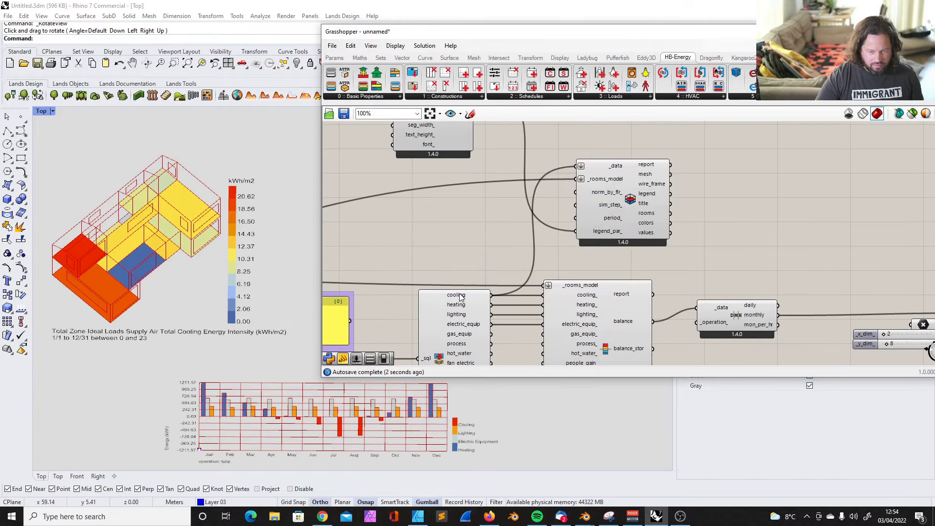
pyautogui.moveTo(460, 297)
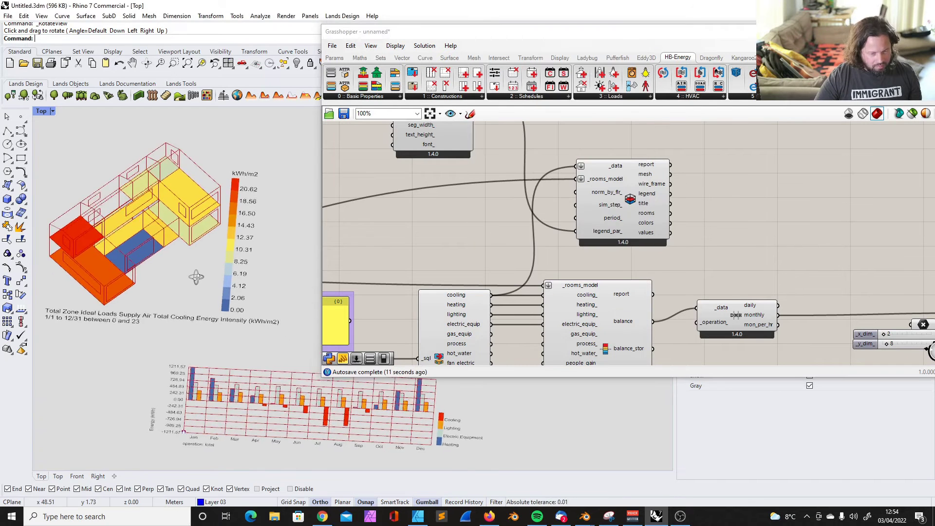
pyautogui.moveTo(160, 263); pyautogui.dragTo(192, 276, button='right')
pyautogui.scroll(5, 130, 241)
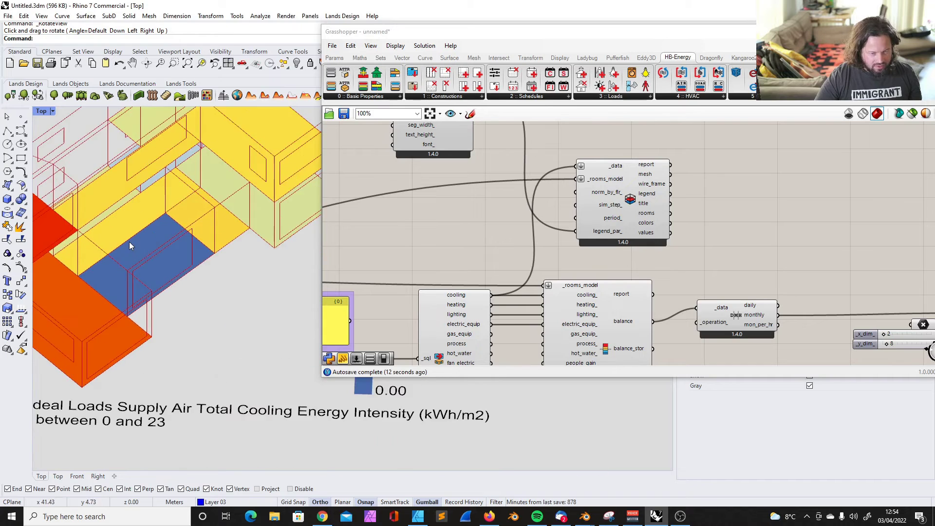
pyautogui.scroll(-5, 130, 242)
# Connect the heating output to the room-coloring component's _data input and compare the heating map with the baked copy beside it
pyautogui.moveTo(491, 305); pyautogui.dragTo(577, 167)
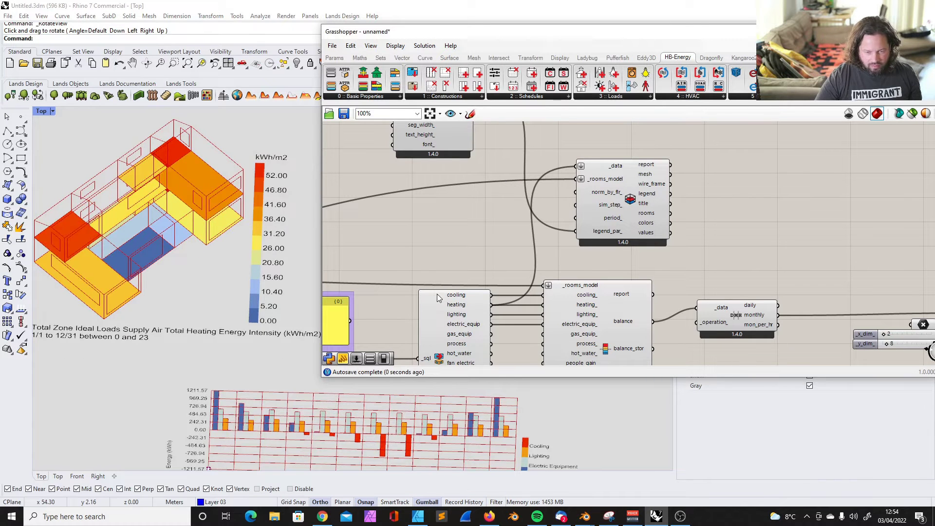
pyautogui.moveTo(189, 219)
pyautogui.mouseDown(button='right')
pyautogui.moveTo(194, 197)
pyautogui.moveTo(193, 229)
pyautogui.mouseUp(button='right')
pyautogui.scroll(-6, 191, 263)
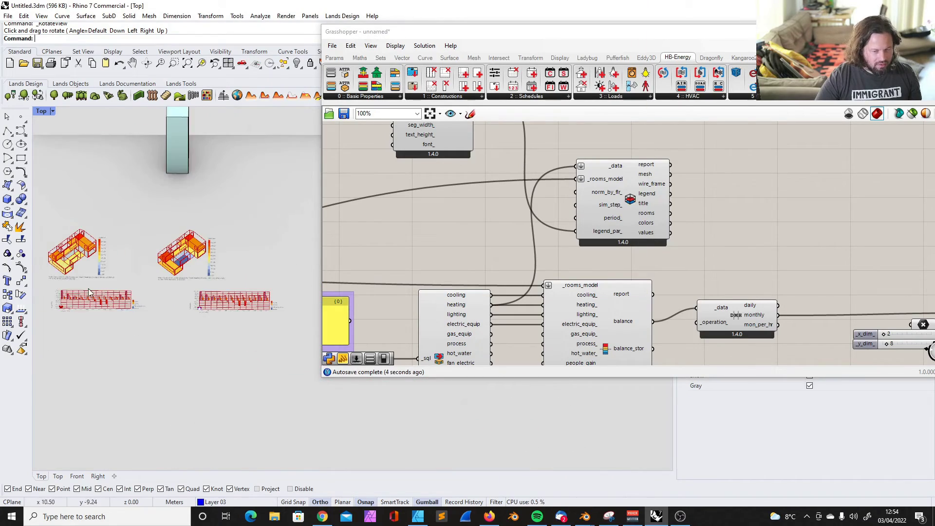
pyautogui.scroll(5, 89, 288)
pyautogui.scroll(-5, 214, 254)
pyautogui.scroll(6, 286, 250)
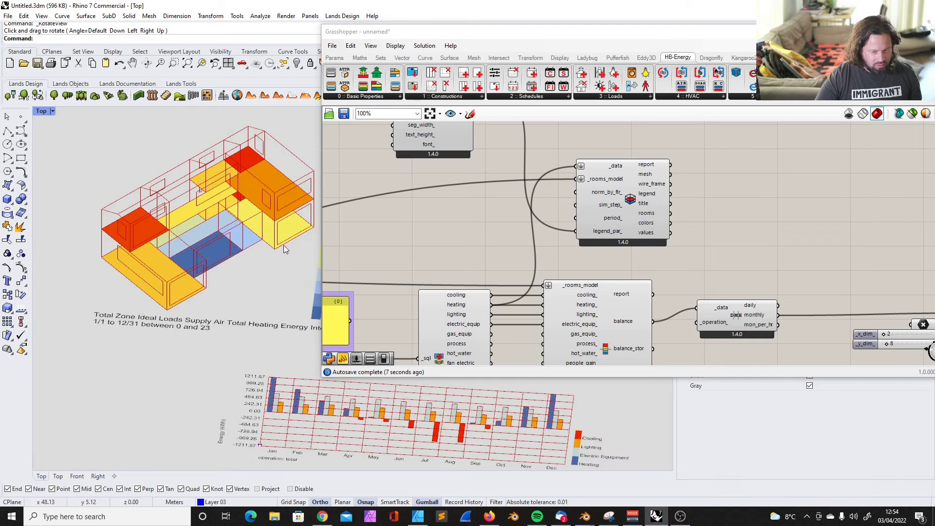
pyautogui.scroll(-5, 234, 254)
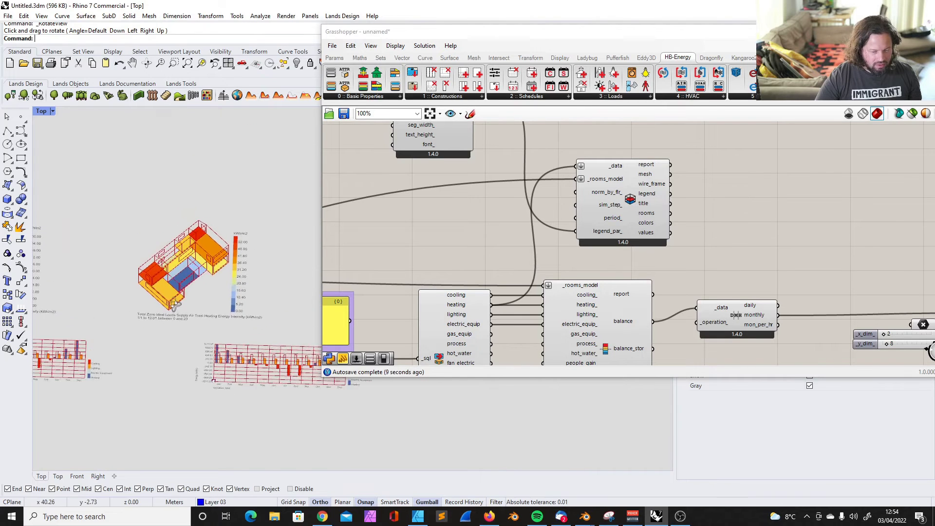
pyautogui.scroll(5, 166, 317)
# Set the Kitchen_Occupancy schedule's _sun value to 1 and raise its _tue value to the slider's maximum
pyautogui.scroll(-3, 503, 234)
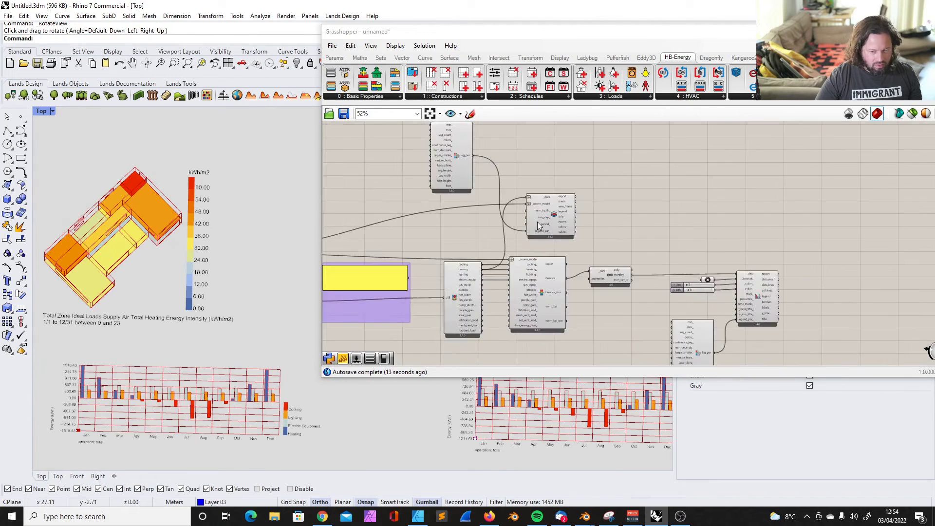
pyautogui.scroll(-6, 503, 230)
pyautogui.scroll(10, 363, 258)
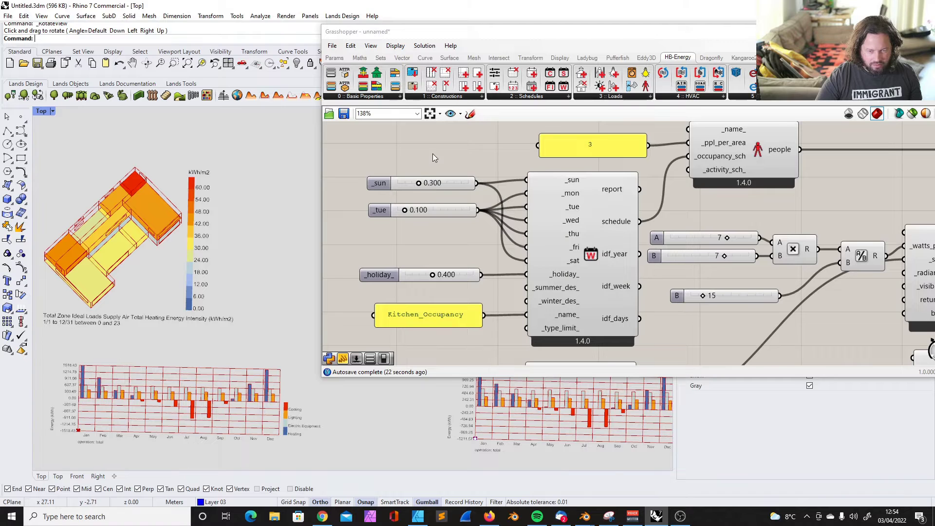
pyautogui.doubleClick(440, 182)
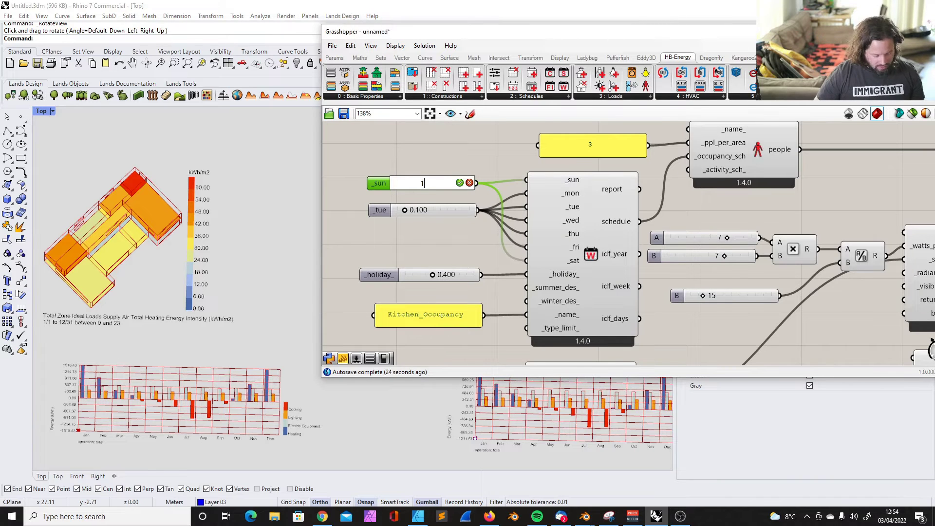
pyautogui.press('Return')
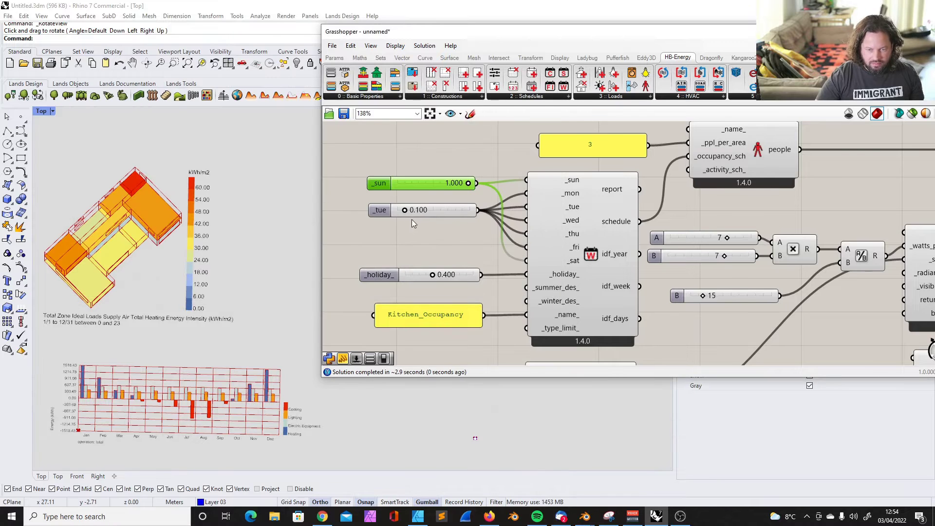
pyautogui.moveTo(408, 212); pyautogui.dragTo(491, 212)
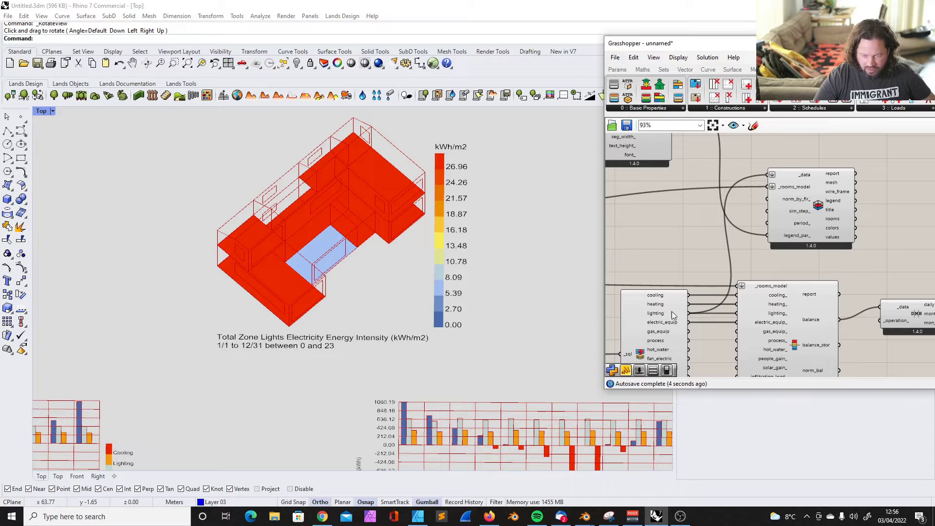
# Connect the heating output to the room-coloring component's _data input and search the components for "data"
pyautogui.moveTo(688, 304); pyautogui.dragTo(772, 173)
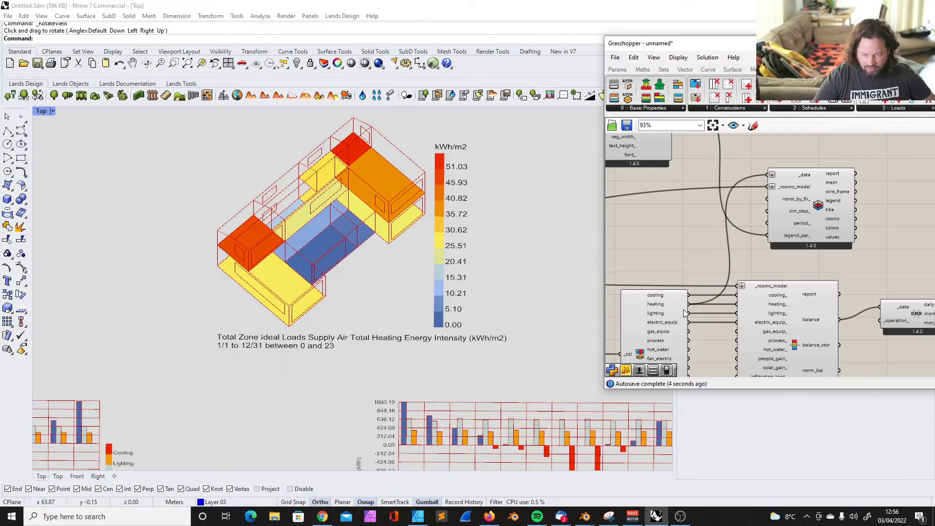
pyautogui.scroll(-4, 668, 305)
pyautogui.doubleClick(814, 182)
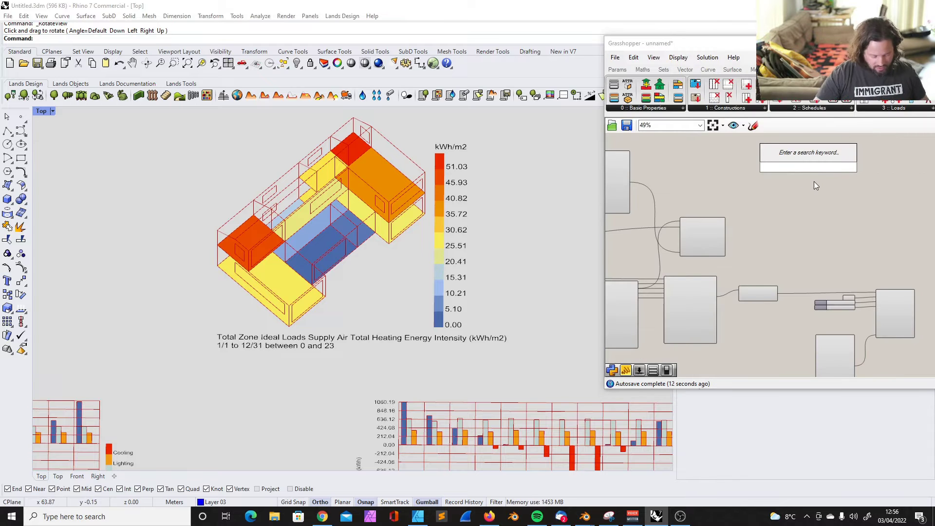
pyautogui.write('data')
# Copy the relay on the long wire above the room components into the open canvas before the simulation group
pyautogui.scroll(-3, 393, 223)
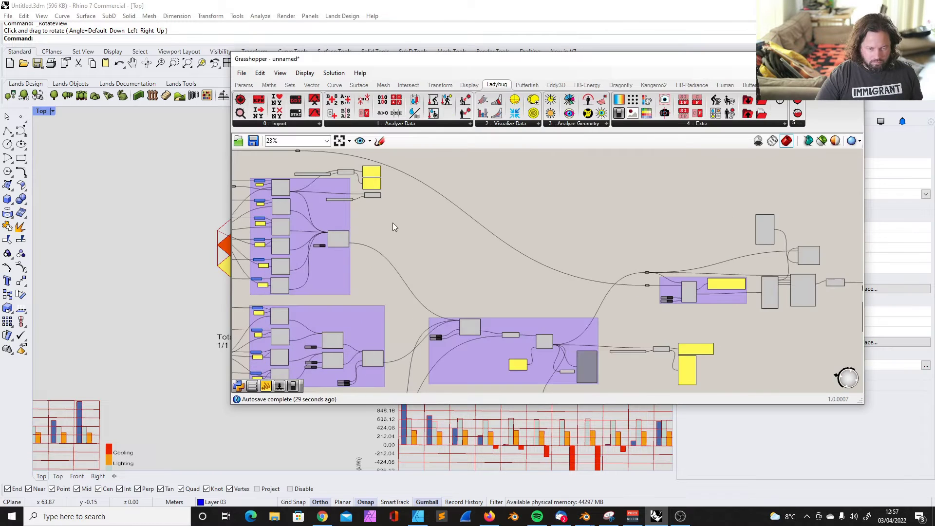
pyautogui.scroll(3, 307, 182)
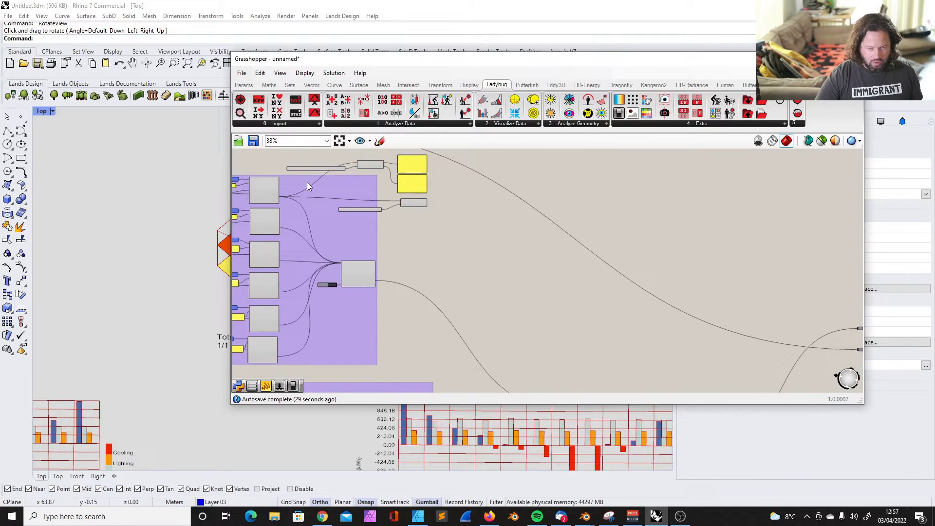
pyautogui.scroll(-2, 297, 191)
pyautogui.scroll(4, 285, 186)
pyautogui.scroll(-1, 311, 198)
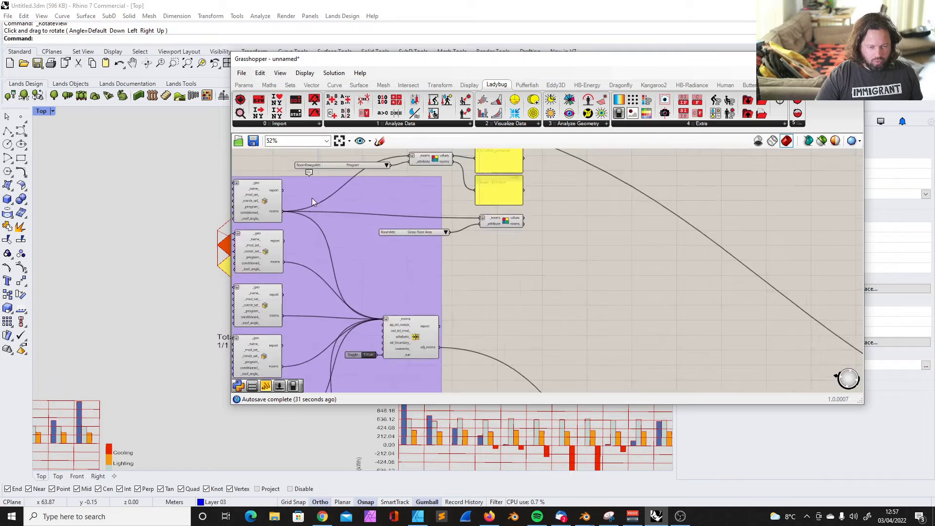
pyautogui.scroll(-4, 285, 200)
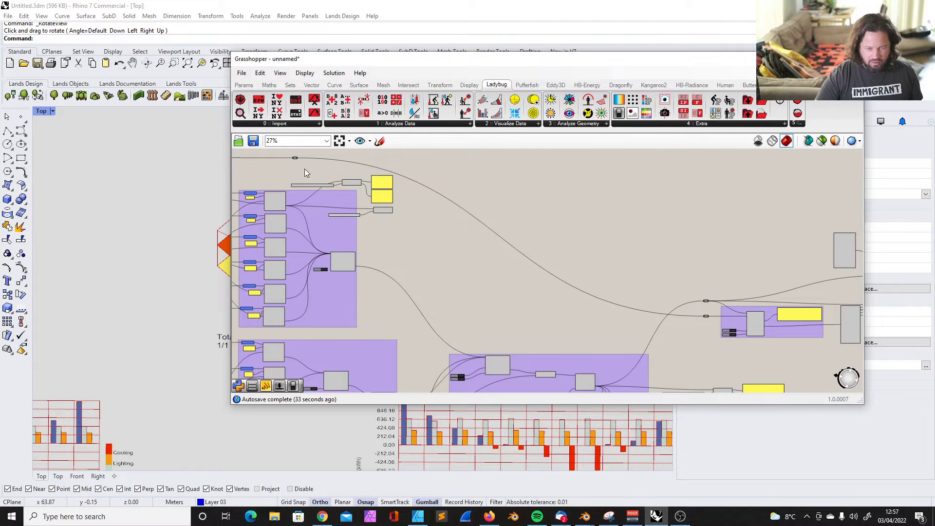
pyautogui.click(295, 157)
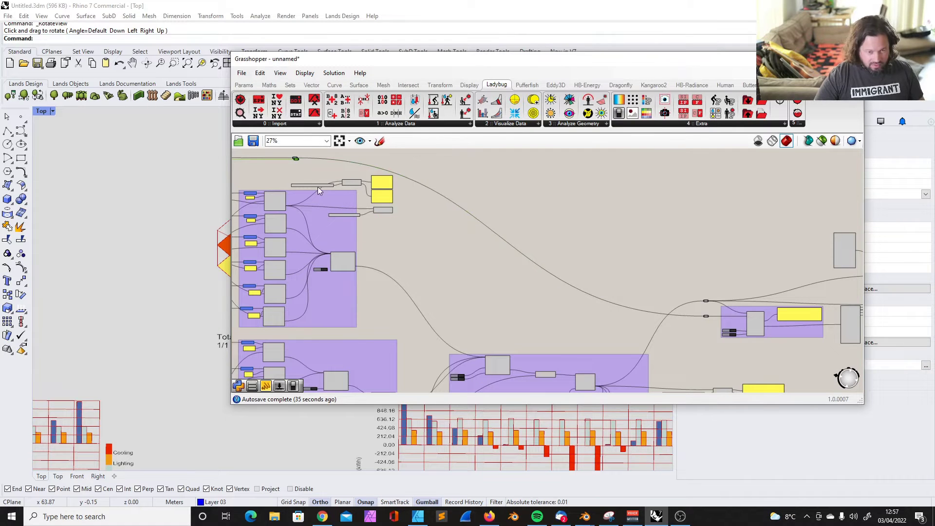
pyautogui.moveTo(296, 160); pyautogui.dragTo(615, 271)
pyautogui.scroll(3, 299, 196)
pyautogui.scroll(-2, 279, 198)
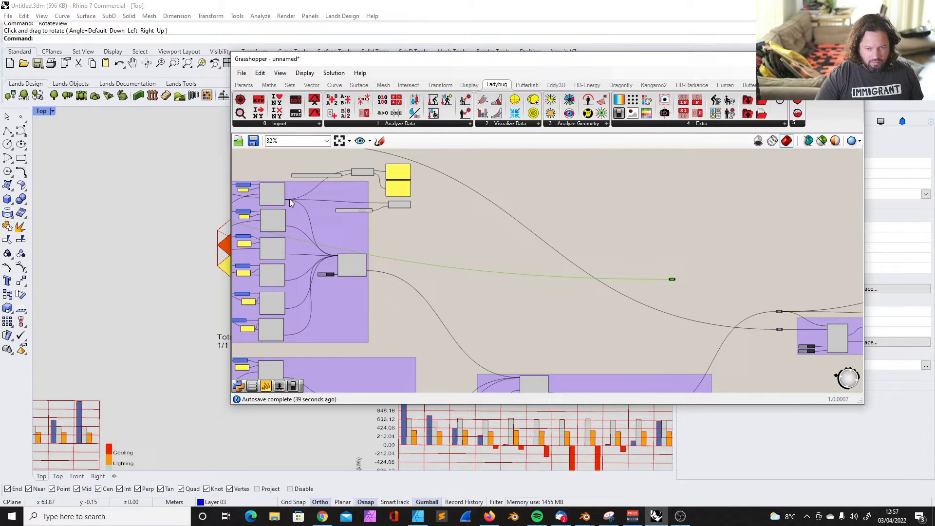
# Connect the first room component's rooms output to the copied relay and link that relay to the simulation's model relay
pyautogui.moveTo(283, 199)
pyautogui.mouseDown()
pyautogui.moveTo(419, 218)
pyautogui.moveTo(273, 198)
pyautogui.moveTo(282, 198)
pyautogui.mouseUp()
pyautogui.scroll(5, 664, 292)
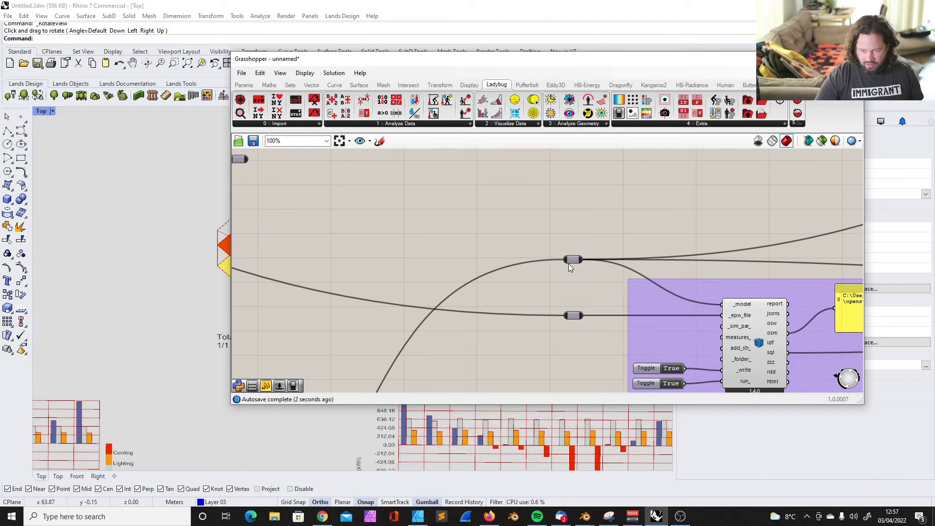
pyautogui.scroll(-2, 568, 264)
pyautogui.moveTo(337, 188); pyautogui.dragTo(565, 259)
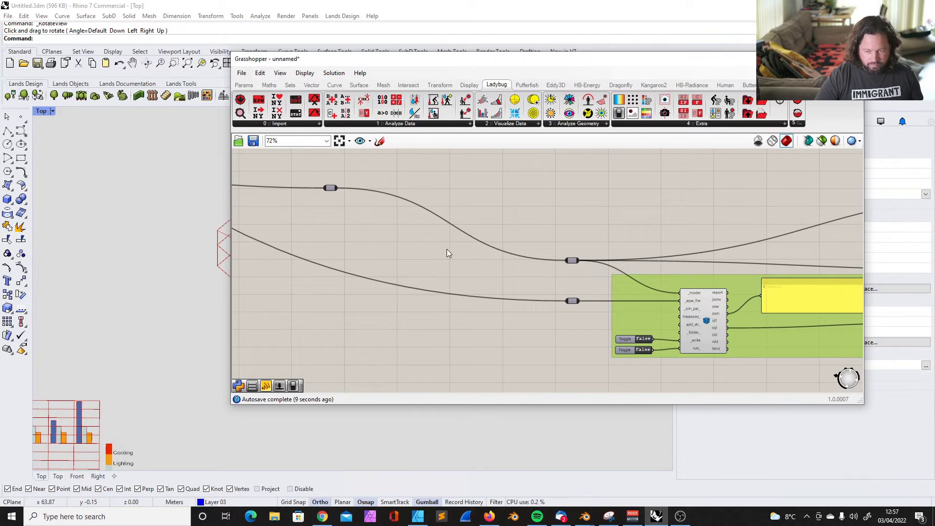
# Move the copied relay back along its wire to just above the model assembly group
pyautogui.scroll(-5, 448, 249)
pyautogui.scroll(5, 418, 252)
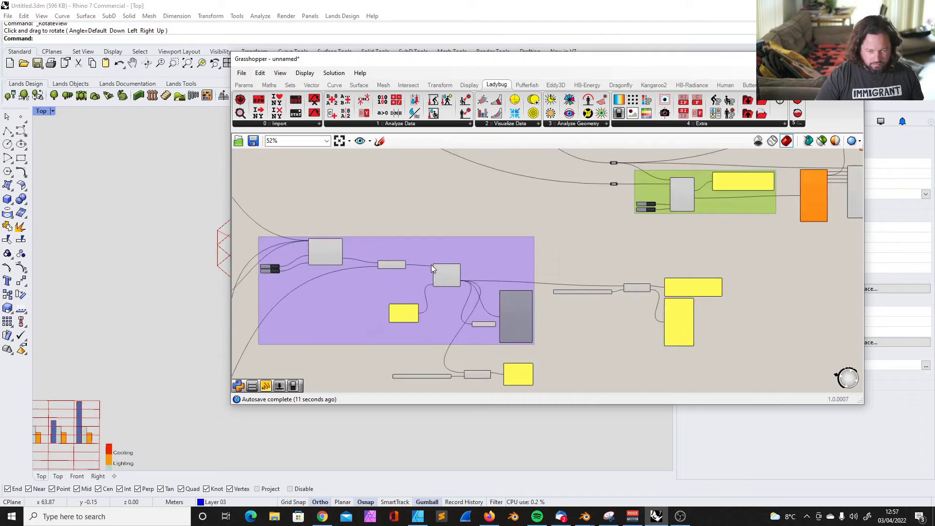
pyautogui.scroll(-3, 485, 305)
pyautogui.scroll(2, 470, 259)
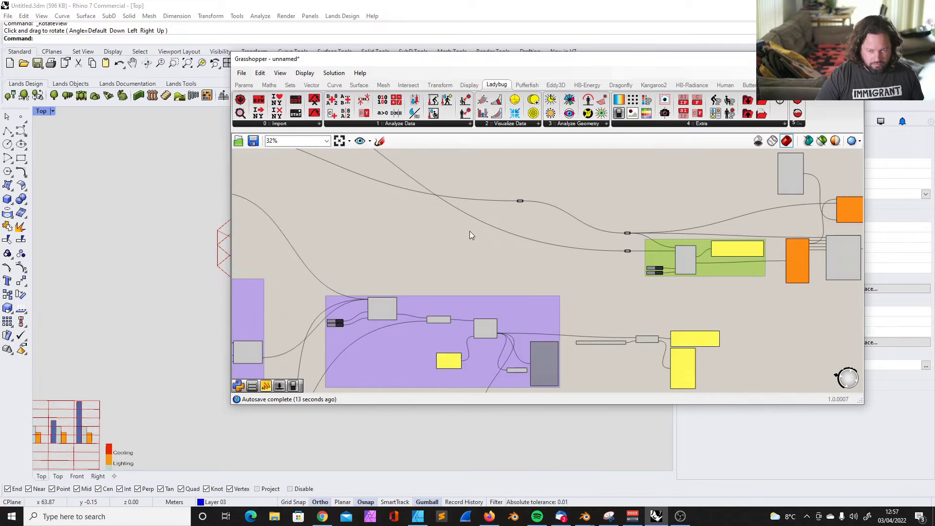
pyautogui.doubleClick(520, 201)
pyautogui.moveTo(520, 200); pyautogui.dragTo(413, 233)
pyautogui.scroll(3, 425, 255)
pyautogui.scroll(2, 403, 199)
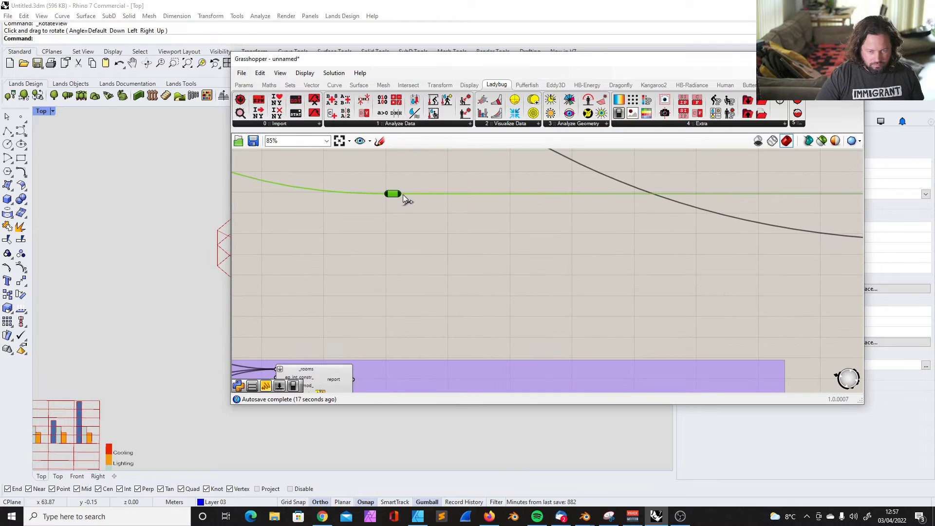
# Try connecting the relay to the sub-face component's _hb_obj input and inspect the rooms that input receives
pyautogui.scroll(-4, 401, 195)
pyautogui.moveTo(400, 195); pyautogui.dragTo(423, 335)
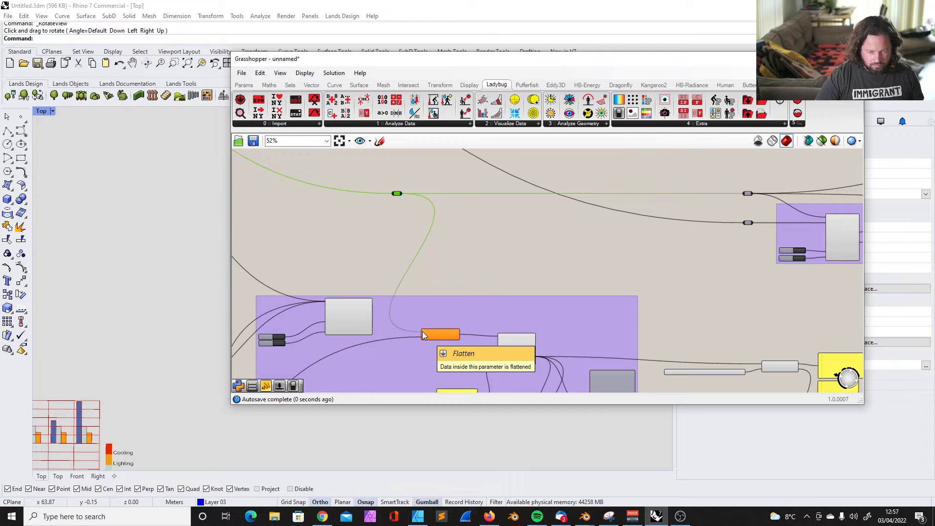
pyautogui.scroll(3, 422, 331)
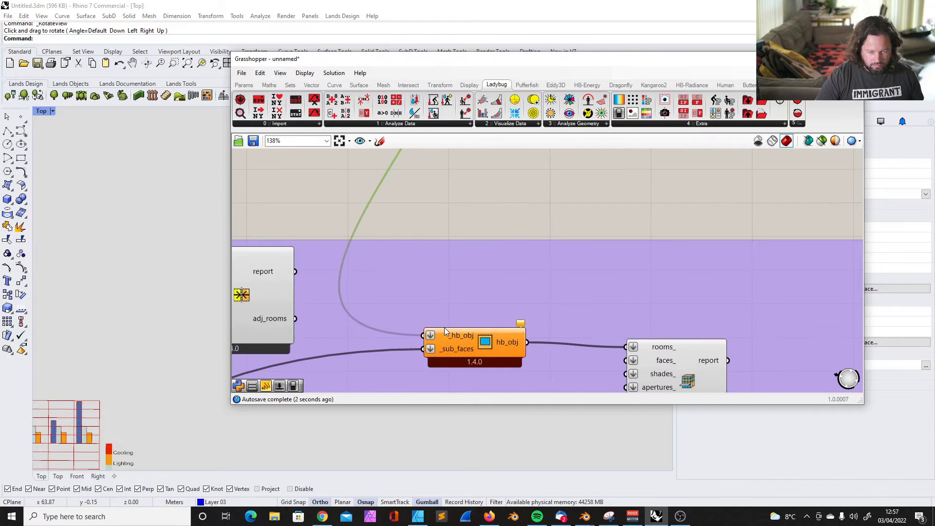
pyautogui.scroll(-5, 448, 329)
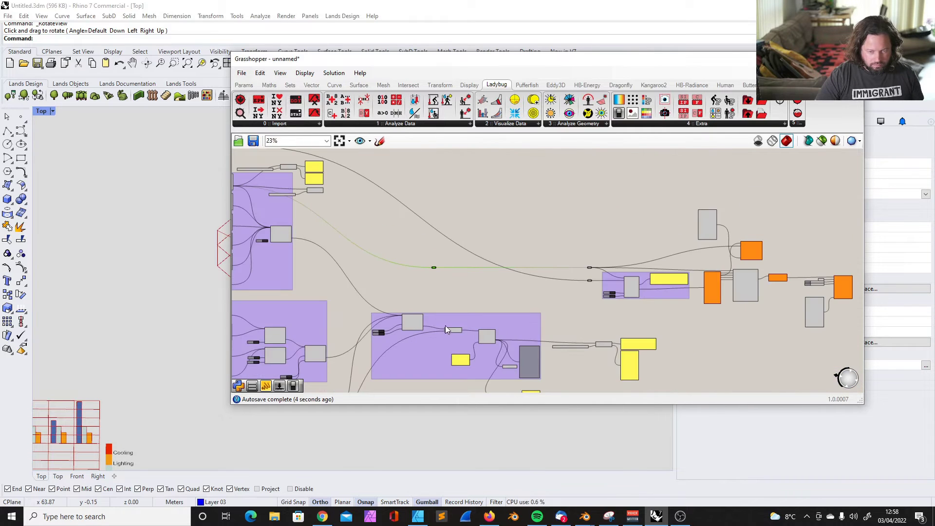
pyautogui.scroll(5, 451, 316)
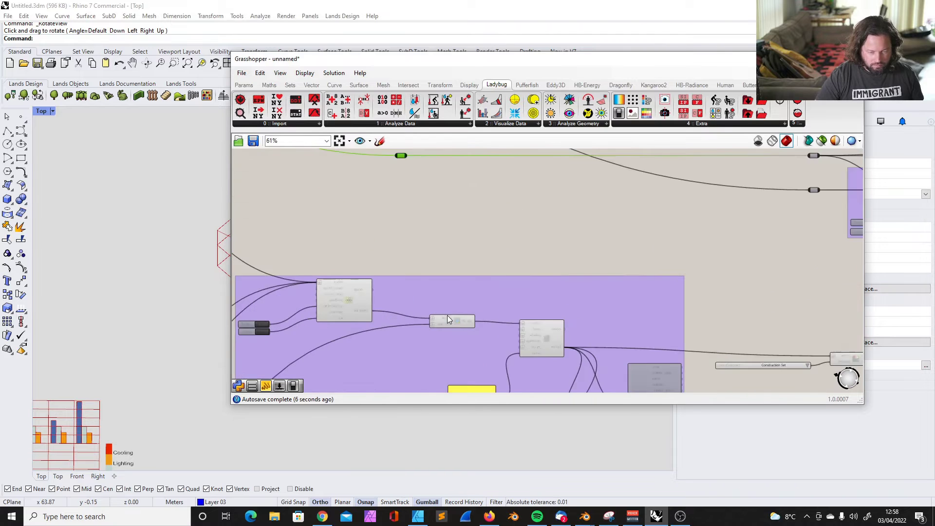
pyautogui.moveTo(445, 322)
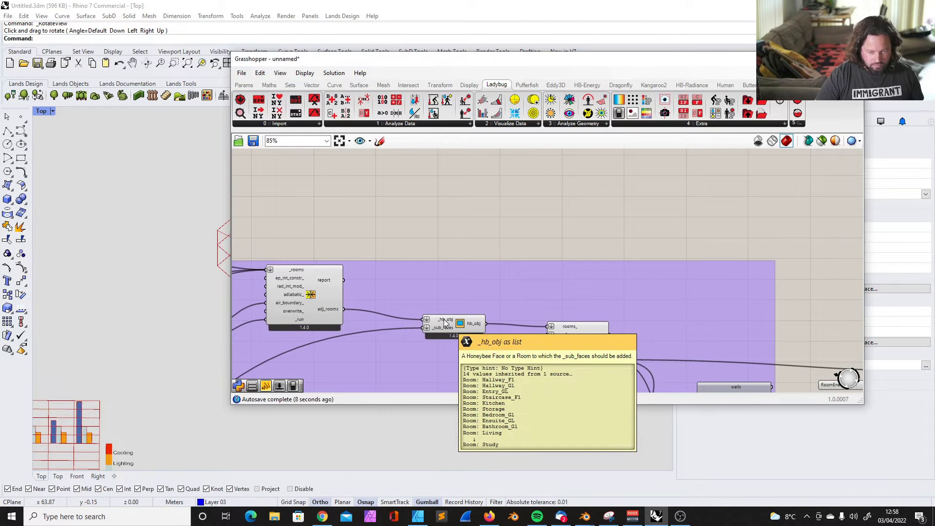
# Replace the source of the sub-face component's _hb_obj input with the relay carrying the single room
pyautogui.scroll(-2, 444, 323)
pyautogui.moveTo(412, 198); pyautogui.dragTo(432, 317)
pyautogui.scroll(-2, 466, 312)
pyautogui.scroll(2, 583, 317)
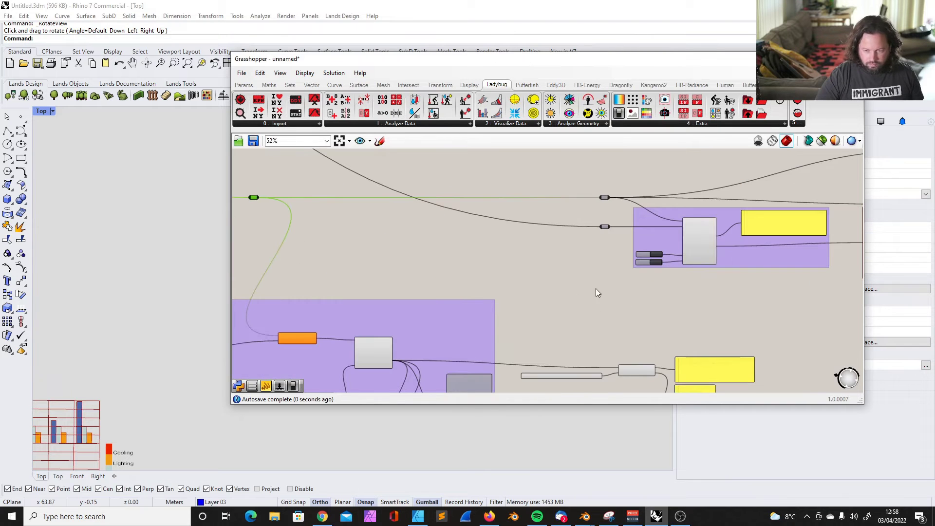
# Connect the model component's model output to the simulation's model relay and switch the simulation toggle
pyautogui.scroll(-3, 408, 333)
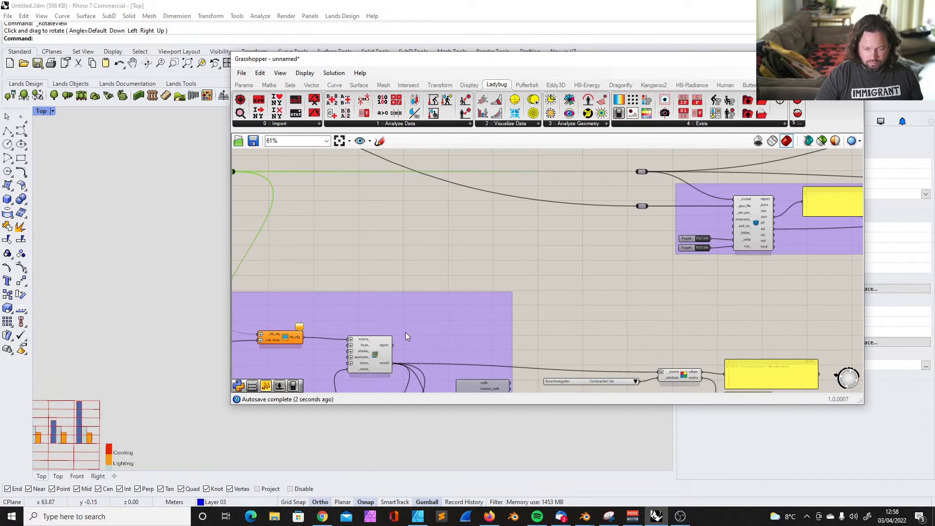
pyautogui.moveTo(393, 363); pyautogui.dragTo(635, 173)
pyautogui.scroll(-2, 682, 218)
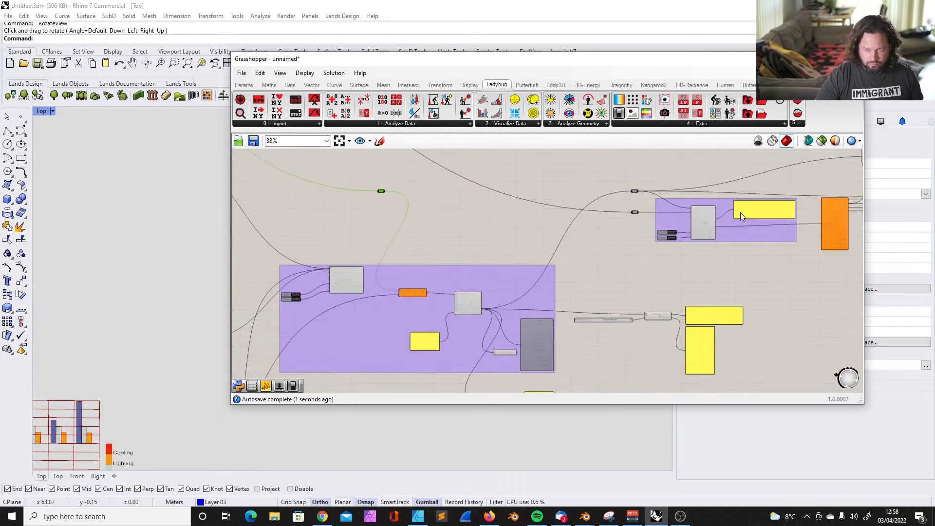
pyautogui.scroll(4, 641, 250)
pyautogui.doubleClick(633, 243)
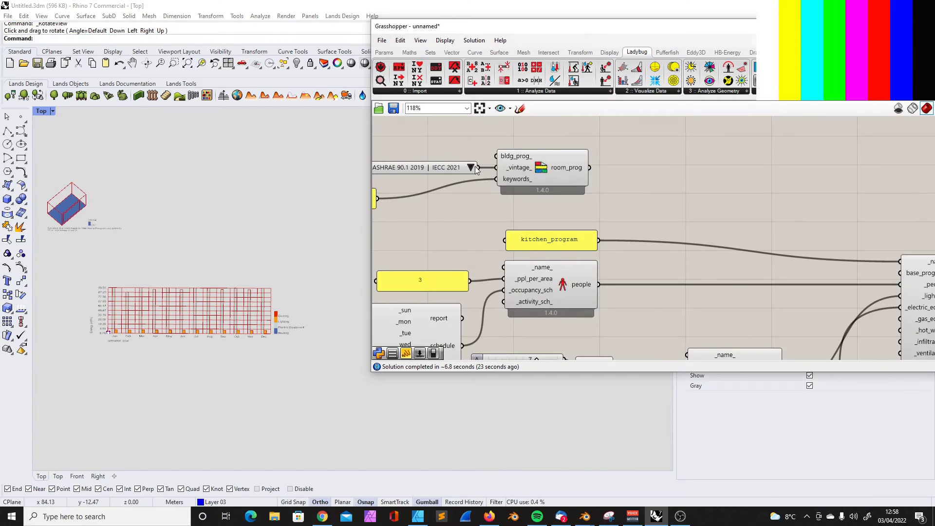
# Examine the room program search component, its vintage and kitchen keyword inputs, and the program component's base_program_ input
pyautogui.scroll(-3, 449, 168)
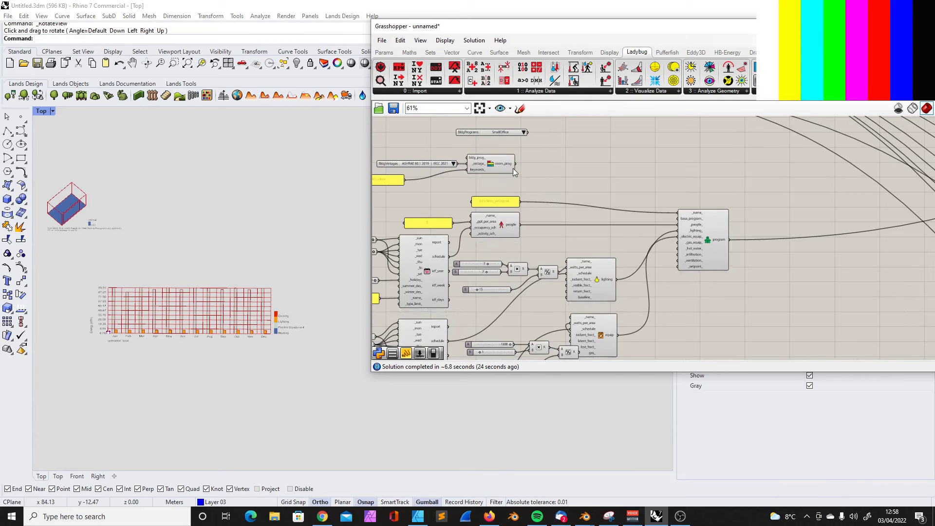
pyautogui.scroll(4, 515, 163)
pyautogui.click(464, 172)
pyautogui.scroll(-3, 518, 177)
pyautogui.scroll(-2, 428, 170)
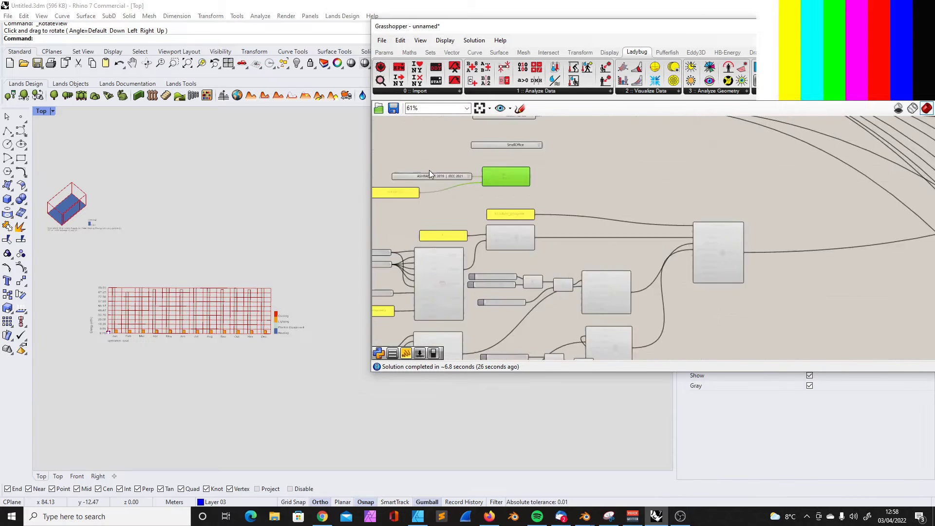
pyautogui.scroll(5, 446, 177)
pyautogui.click(404, 178)
pyautogui.moveTo(384, 207); pyautogui.dragTo(410, 203)
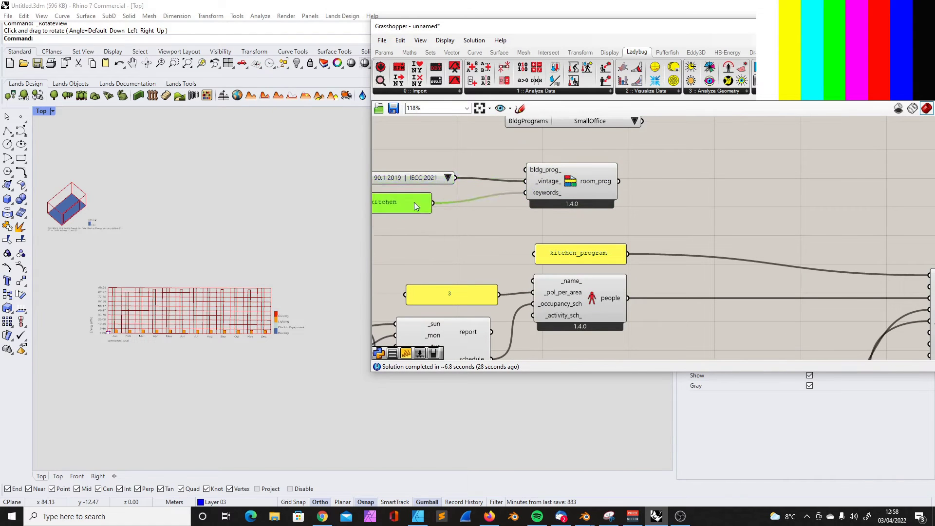
pyautogui.scroll(-4, 446, 199)
pyautogui.scroll(4, 654, 209)
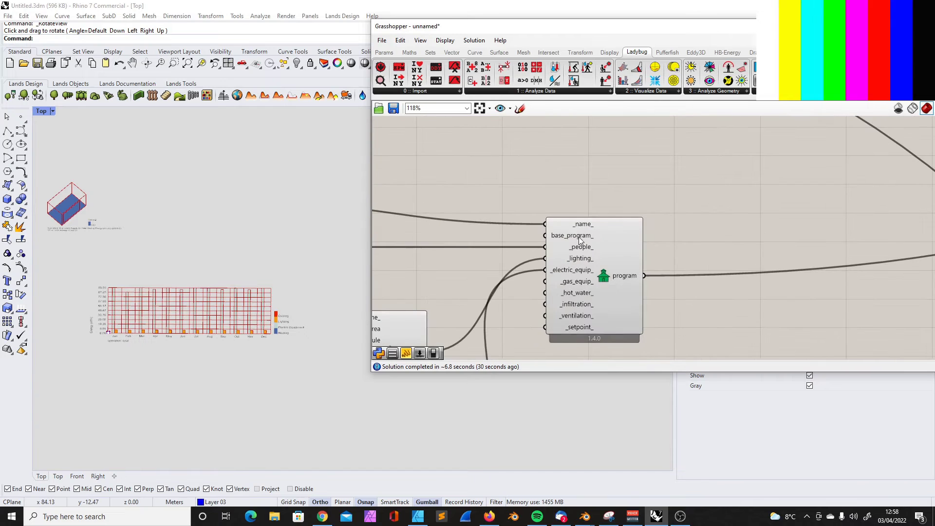
pyautogui.moveTo(572, 238)
pyautogui.scroll(-3, 645, 243)
pyautogui.scroll(3, 524, 209)
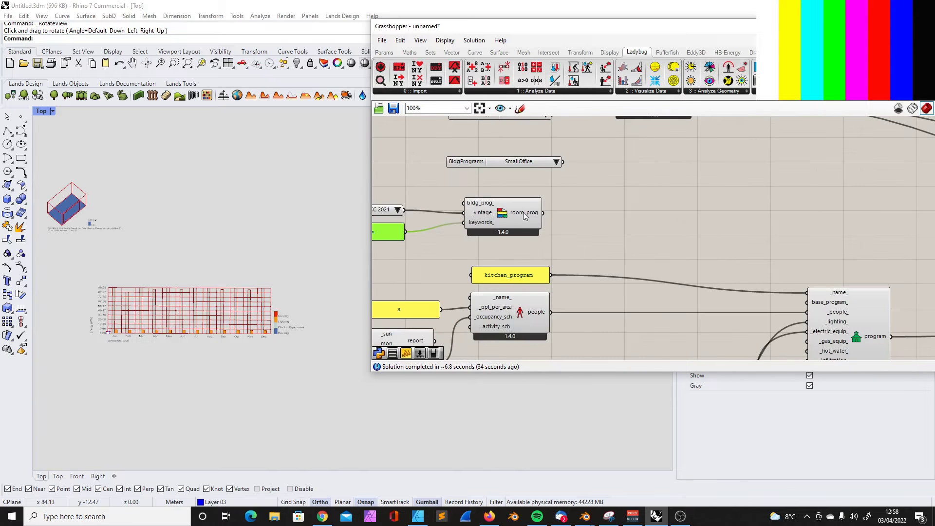
pyautogui.scroll(-3, 524, 216)
pyautogui.scroll(4, 560, 169)
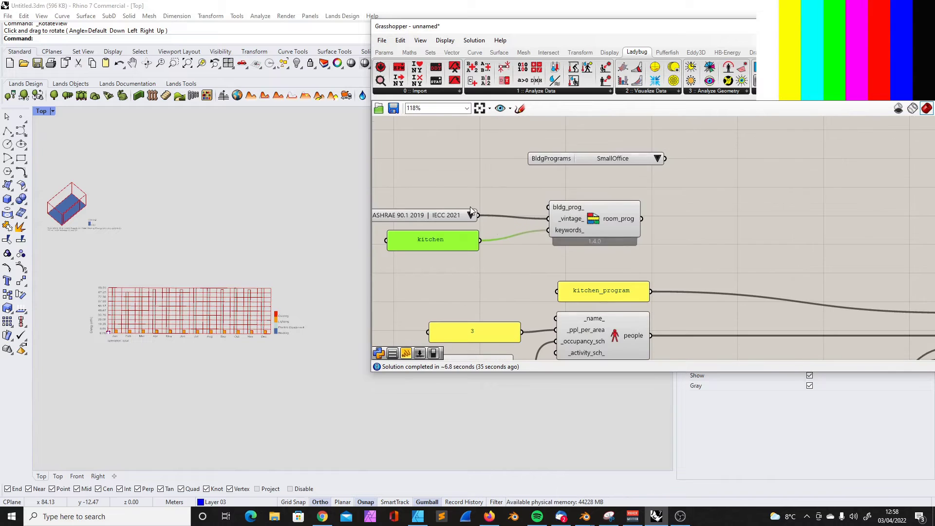
# Set the BldgPrograms list to MidriseApartment and move it to just above the vintage list
pyautogui.click(577, 159)
pyautogui.click(657, 157)
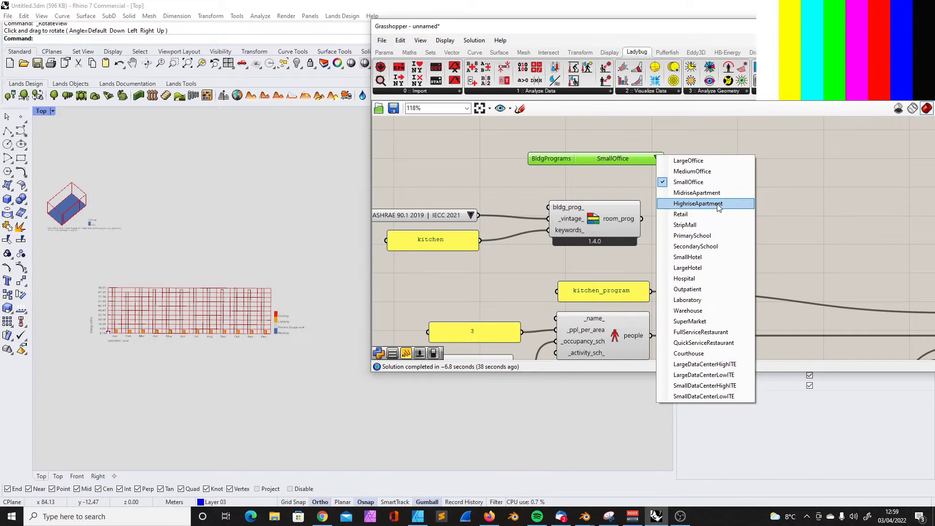
pyautogui.click(697, 193)
pyautogui.moveTo(580, 157); pyautogui.dragTo(390, 164)
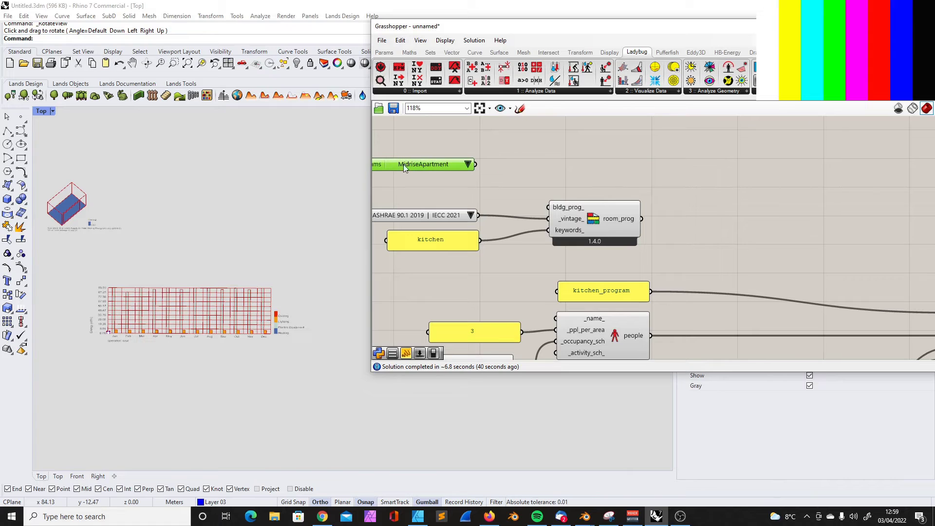
# Copy the first room's item selector and feed it from the room_prog output to select 2019::MidriseApartment::Apartment
pyautogui.scroll(-5, 570, 236)
pyautogui.scroll(3, 694, 230)
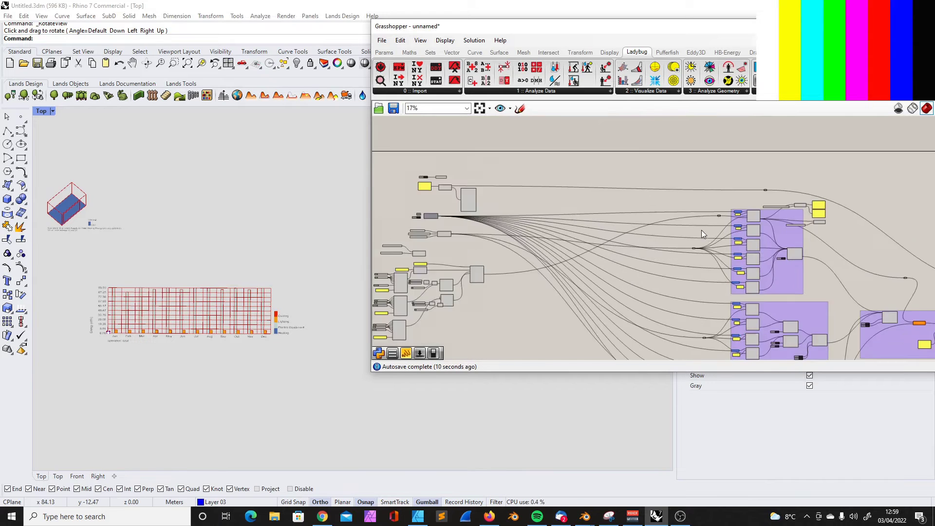
pyautogui.click(775, 189)
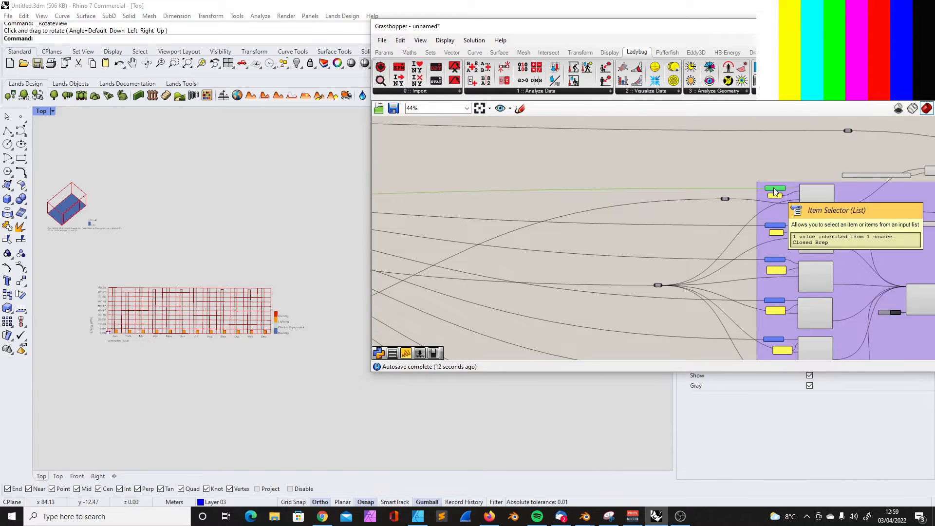
pyautogui.scroll(5, 779, 229)
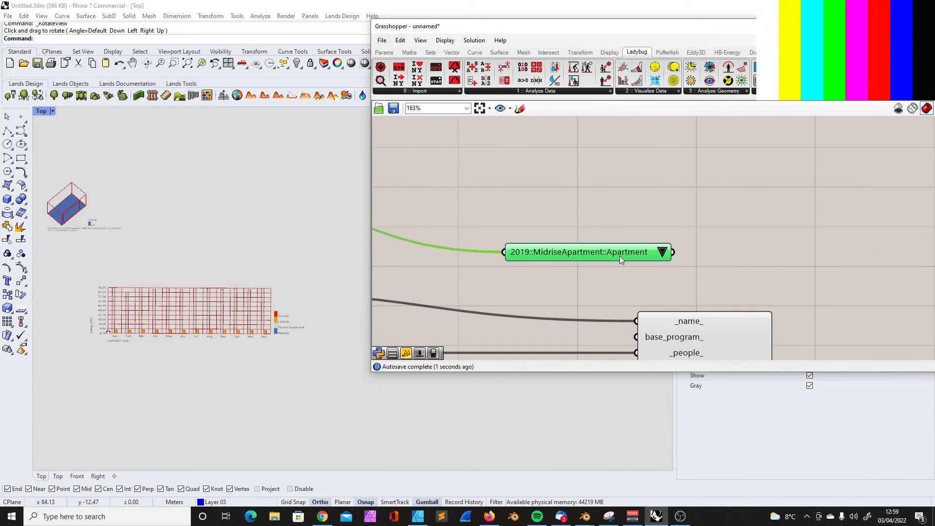
# Check the room's heating intensity result, then connect the MidriseApartment selector to the program component's base_program_ input
pyautogui.scroll(-3, 620, 256)
pyautogui.scroll(4, 133, 200)
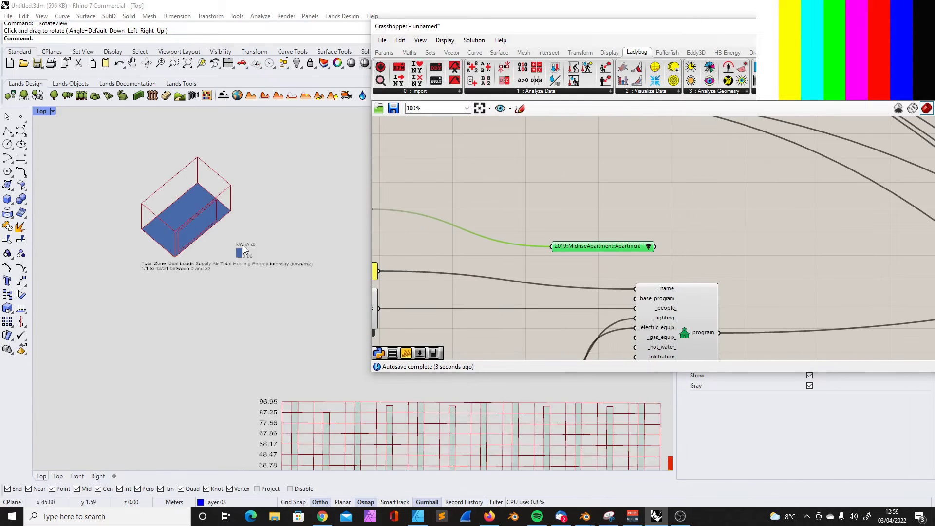
pyautogui.scroll(4, 243, 250)
pyautogui.scroll(-2, 232, 281)
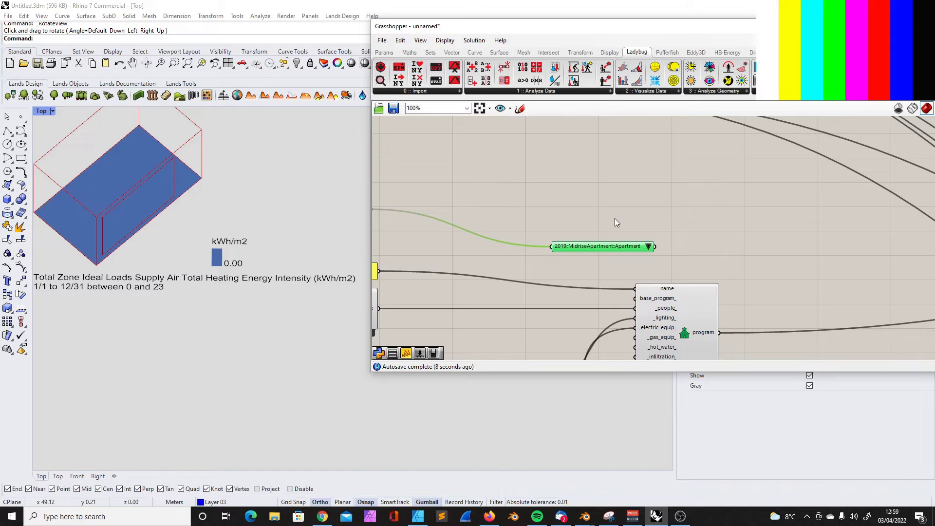
pyautogui.scroll(-3, 615, 218)
pyautogui.scroll(3, 551, 262)
pyautogui.moveTo(577, 224); pyautogui.dragTo(604, 270)
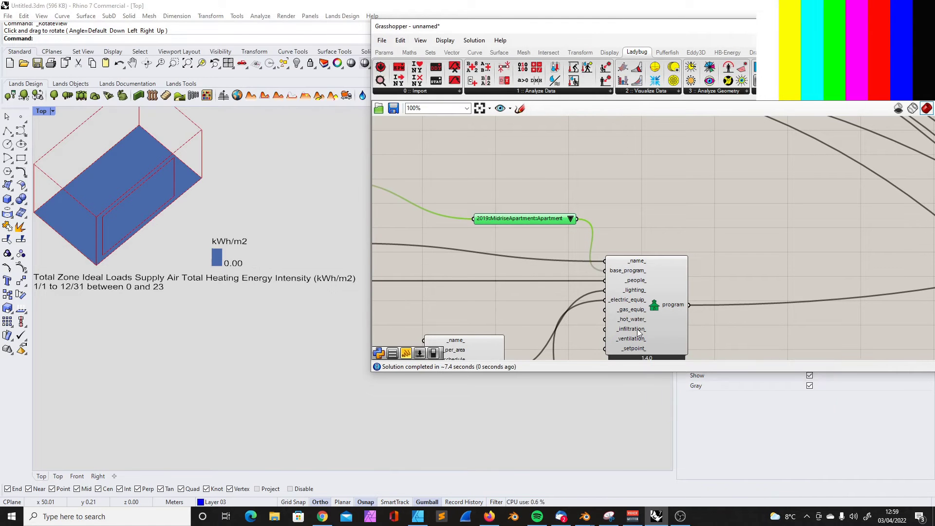
# Move the MidriseApartment selector higher and connect it directly to the relay feeding the first room group, replacing the custom kitchen program
pyautogui.scroll(-2, 540, 229)
pyautogui.scroll(3, 552, 197)
pyautogui.moveTo(492, 204); pyautogui.dragTo(506, 160)
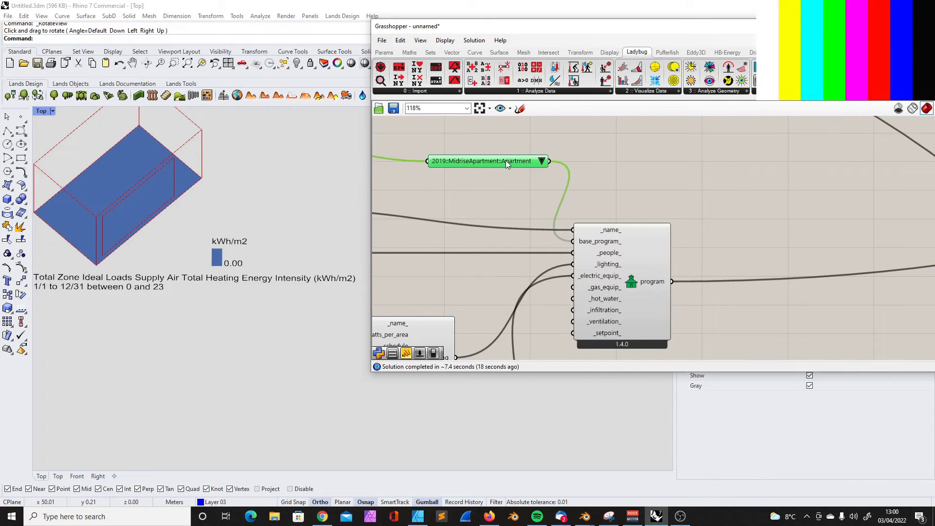
pyautogui.scroll(-8, 464, 243)
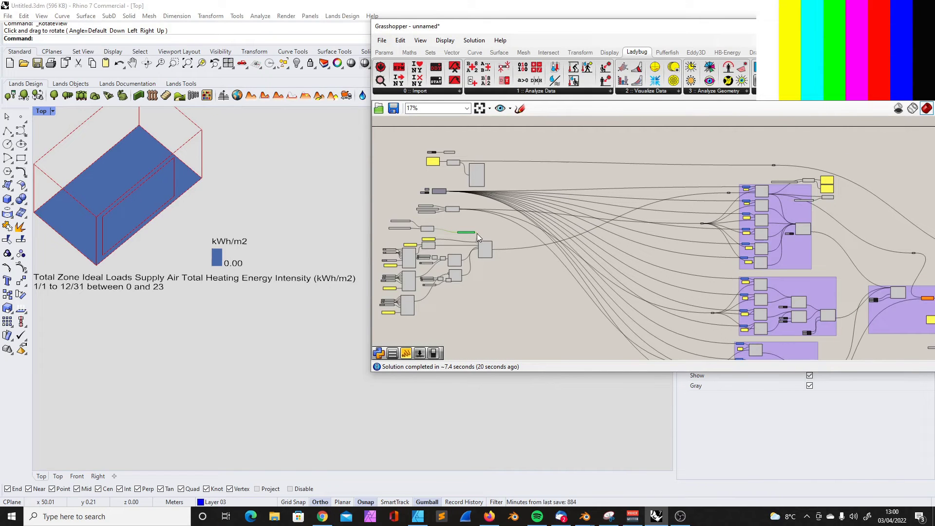
pyautogui.moveTo(475, 232); pyautogui.dragTo(729, 196)
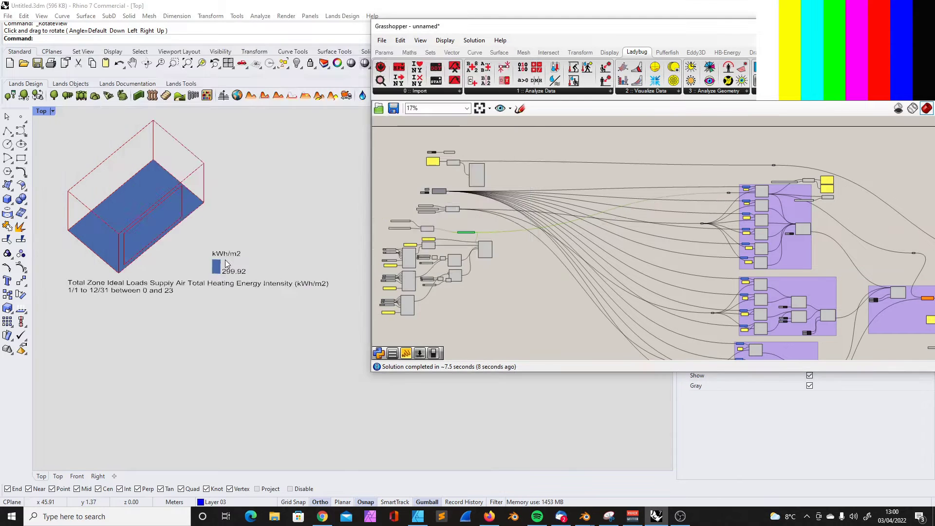
# Examine the room's heating intensity and monthly energy chart, then compare with the custom program component's load inputs
pyautogui.scroll(-5, 228, 264)
pyautogui.scroll(5, 311, 327)
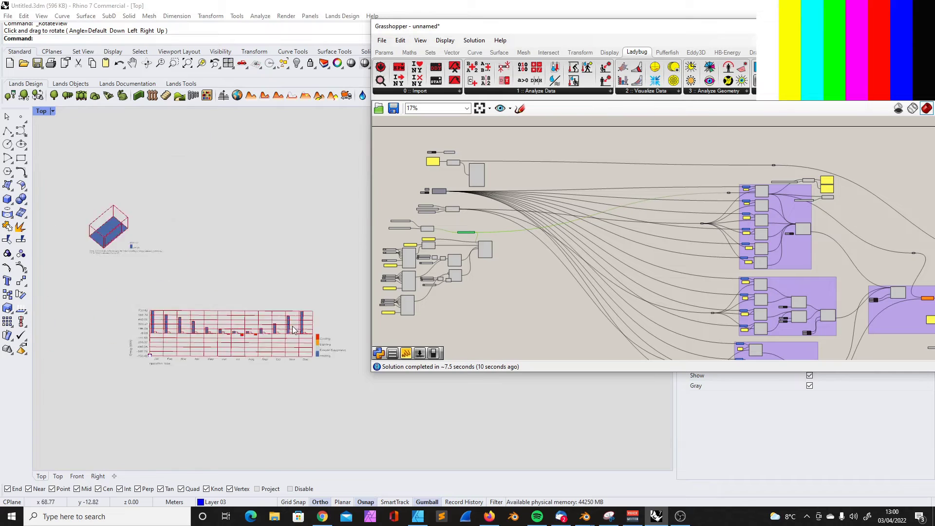
pyautogui.scroll(-3, 304, 328)
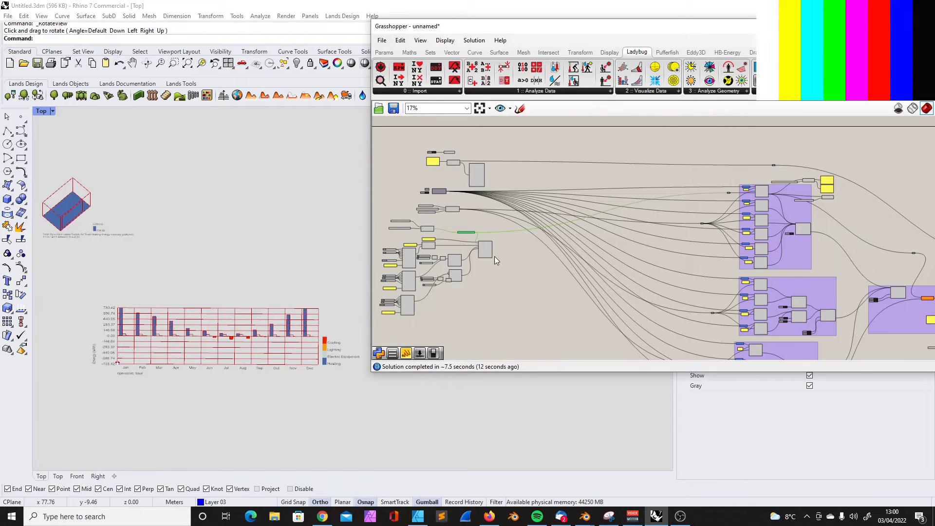
pyautogui.scroll(8, 484, 231)
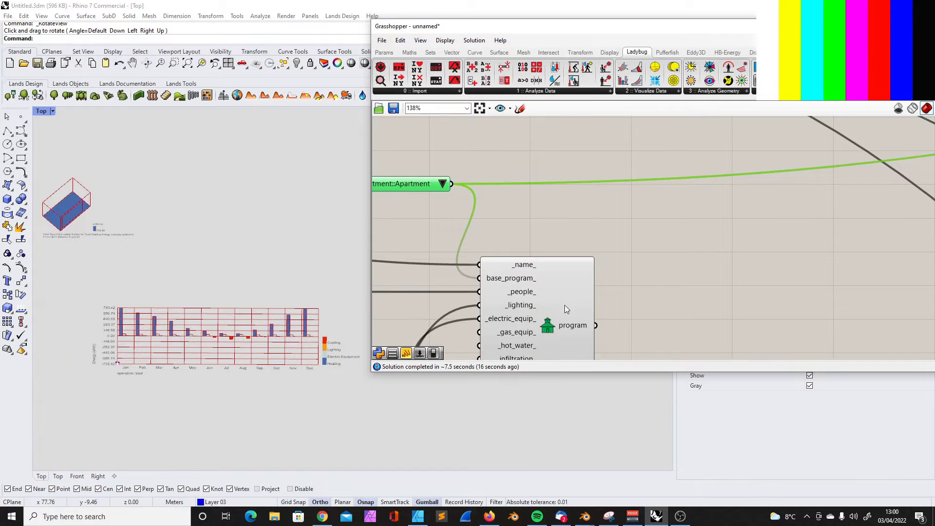
pyautogui.scroll(-2, 554, 316)
pyautogui.scroll(2, 561, 288)
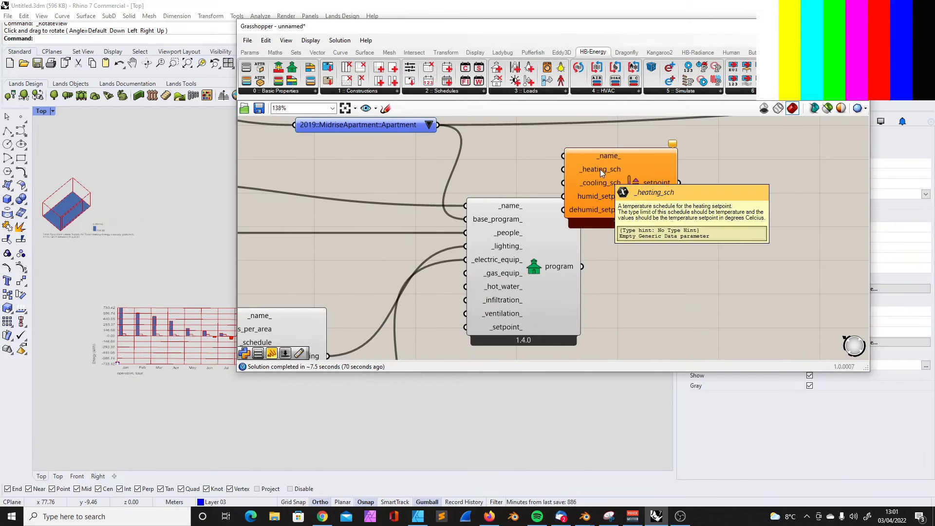
# Separate the program and setpoint components, and connect the setpoint output to the program component's _setpoint_ input
pyautogui.scroll(-2, 527, 211)
pyautogui.scroll(2, 453, 176)
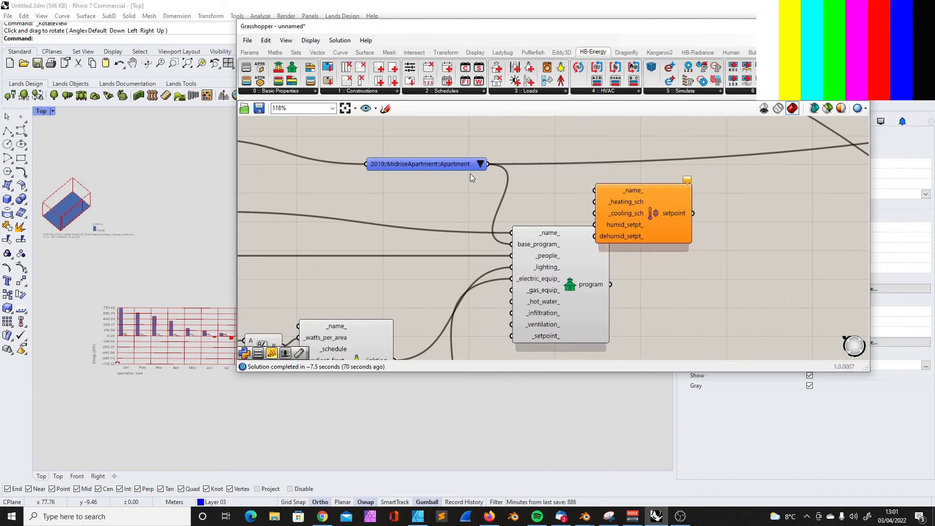
pyautogui.scroll(-2, 542, 268)
pyautogui.scroll(2, 555, 339)
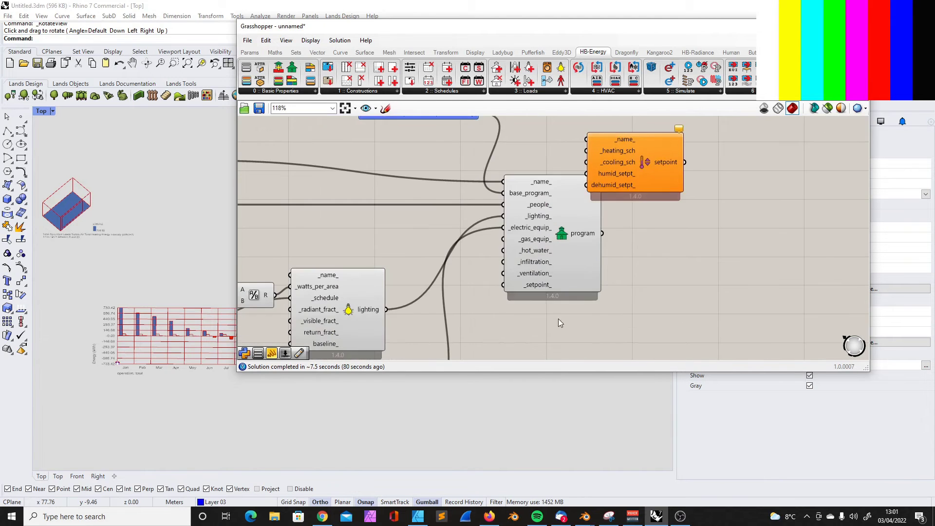
pyautogui.moveTo(560, 269); pyautogui.dragTo(629, 270)
pyautogui.moveTo(638, 171); pyautogui.dragTo(508, 304)
pyautogui.moveTo(589, 287); pyautogui.dragTo(635, 285)
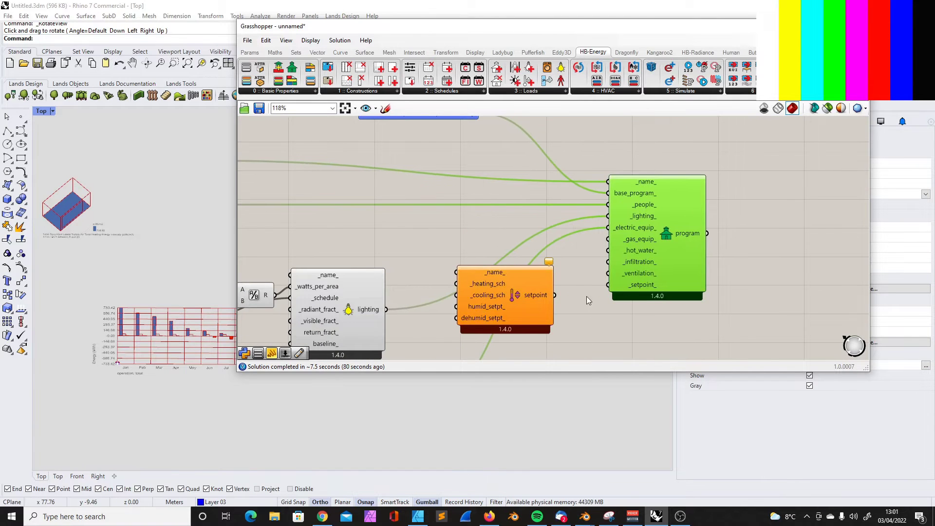
pyautogui.click(606, 286)
# Move the program component farther from its load components and place the setpoint component directly below the equip component
pyautogui.scroll(-2, 492, 168)
pyautogui.click(442, 201)
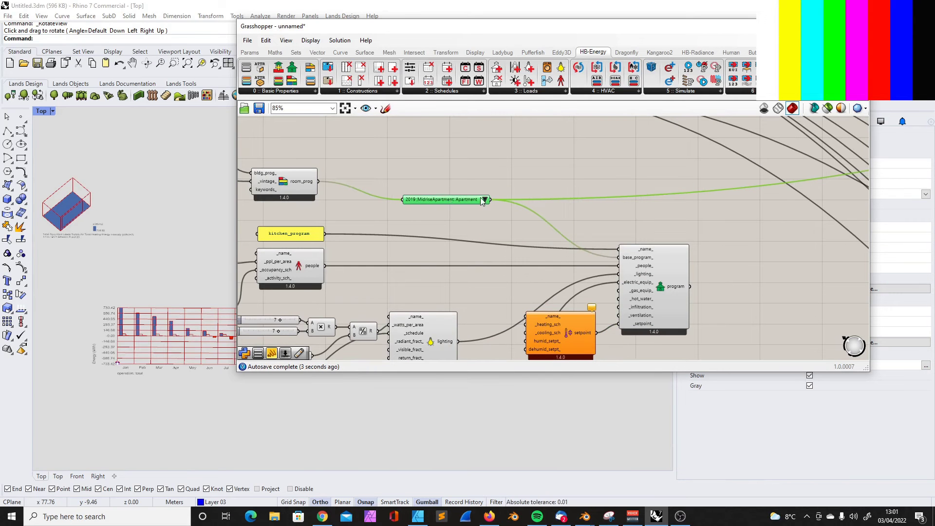
pyautogui.click(687, 319)
pyautogui.scroll(-4, 555, 330)
pyautogui.scroll(1, 565, 324)
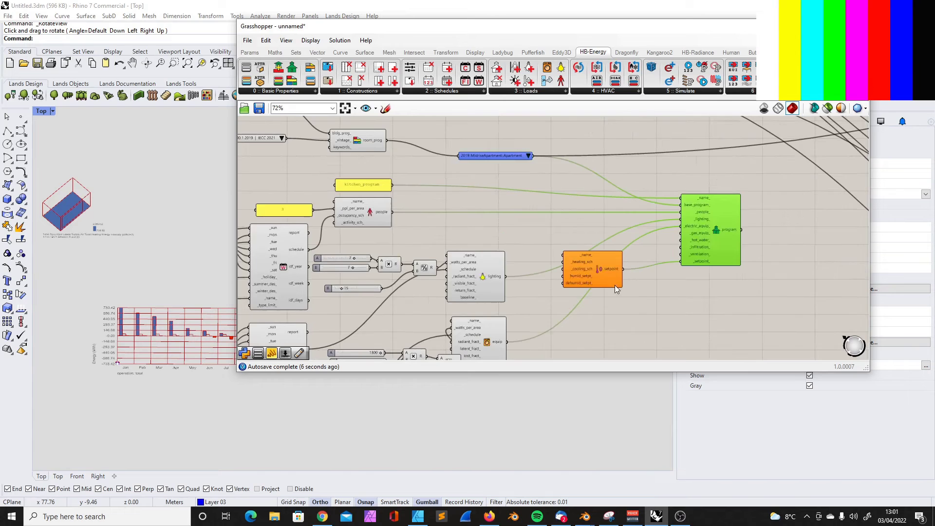
pyautogui.scroll(-1, 587, 317)
pyautogui.moveTo(583, 252); pyautogui.dragTo(520, 326)
pyautogui.scroll(5, 518, 337)
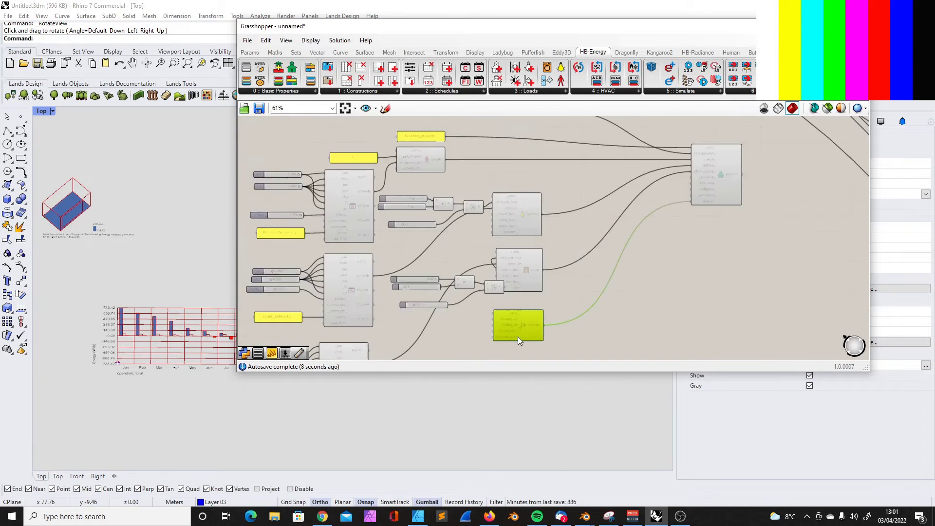
pyautogui.scroll(6, 86, 307)
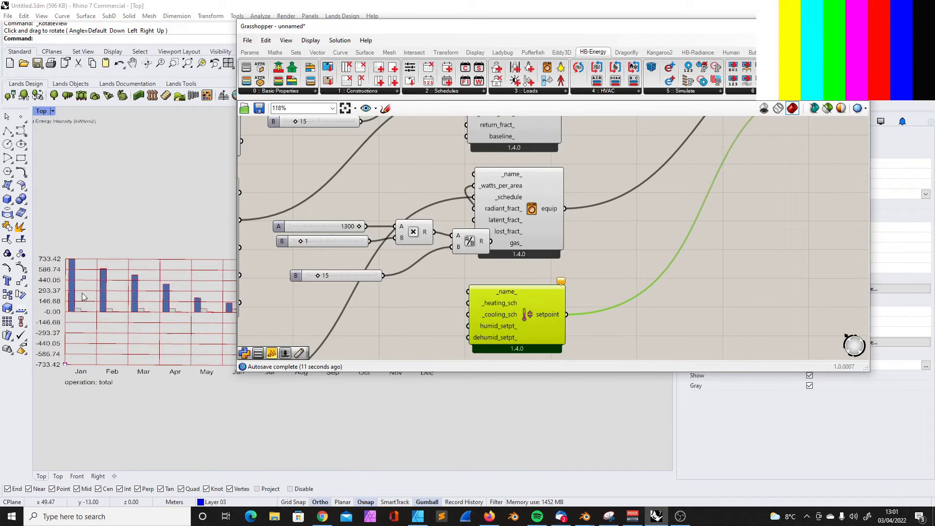
# Narrow the Grasshopper window to uncover the Rhino viewport and review the room energy charts beside each other
pyautogui.scroll(-10, 71, 272)
pyautogui.moveTo(236, 165); pyautogui.dragTo(383, 195)
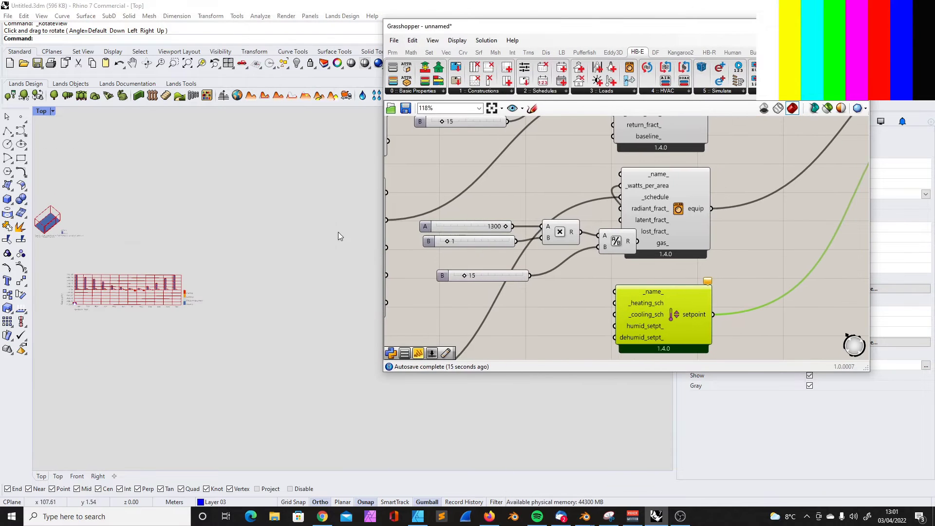
pyautogui.scroll(-3, 261, 237)
pyautogui.scroll(-4, 542, 241)
pyautogui.scroll(1, 720, 175)
pyautogui.scroll(3, 719, 171)
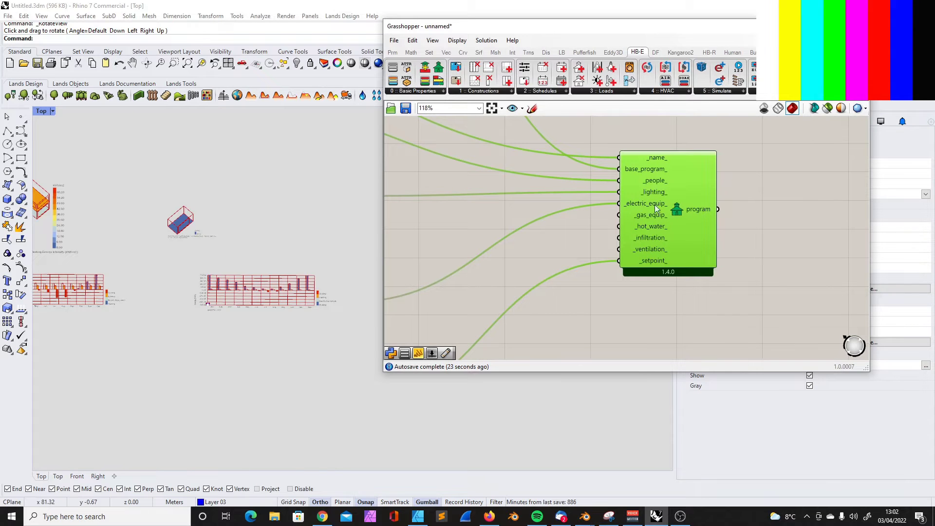
# Shift the equip and setpoint components rightward and reposition the division component to leave clear space between them
pyautogui.scroll(-3, 638, 241)
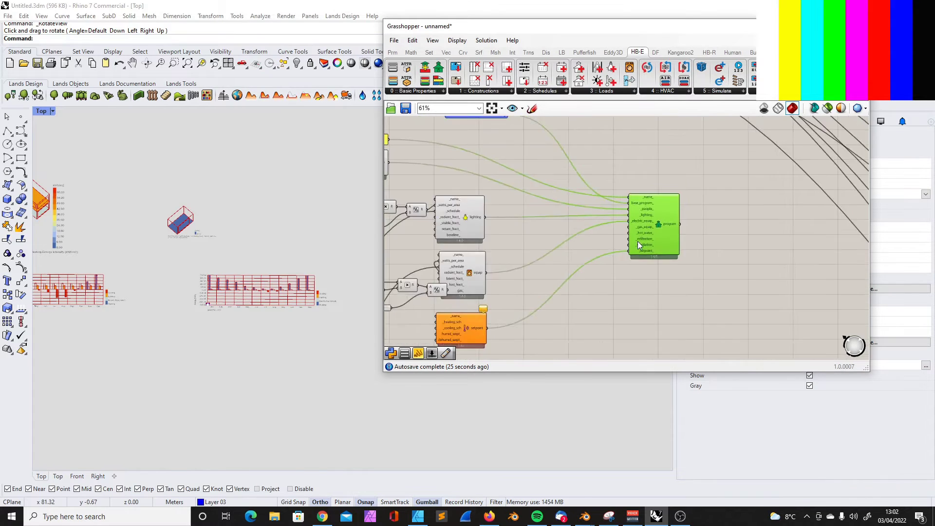
pyautogui.moveTo(456, 326); pyautogui.dragTo(510, 303, button='right')
pyautogui.scroll(2, 509, 303)
pyautogui.moveTo(512, 305); pyautogui.dragTo(571, 305)
pyautogui.moveTo(488, 251); pyautogui.dragTo(464, 250)
pyautogui.moveTo(522, 236); pyautogui.dragTo(581, 234)
pyautogui.moveTo(462, 249); pyautogui.dragTo(505, 250)
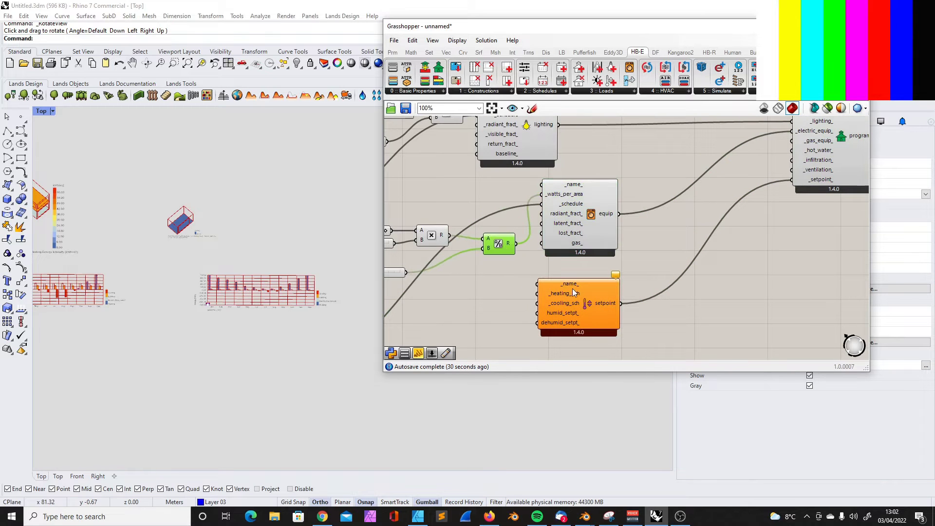
pyautogui.moveTo(597, 293); pyautogui.dragTo(610, 293)
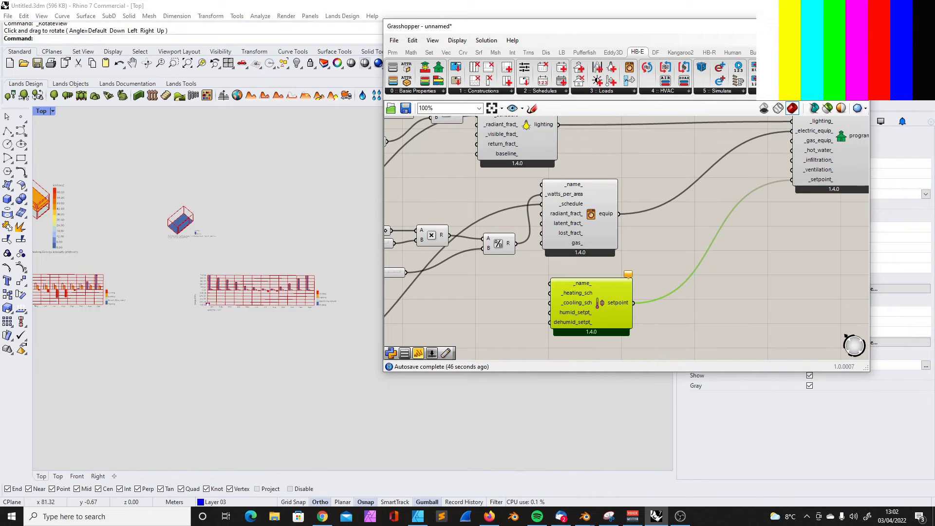
# Switch to the open single_family_energy_model definition and view its whole layout
pyautogui.hotkey('ctrl', 'Tab')
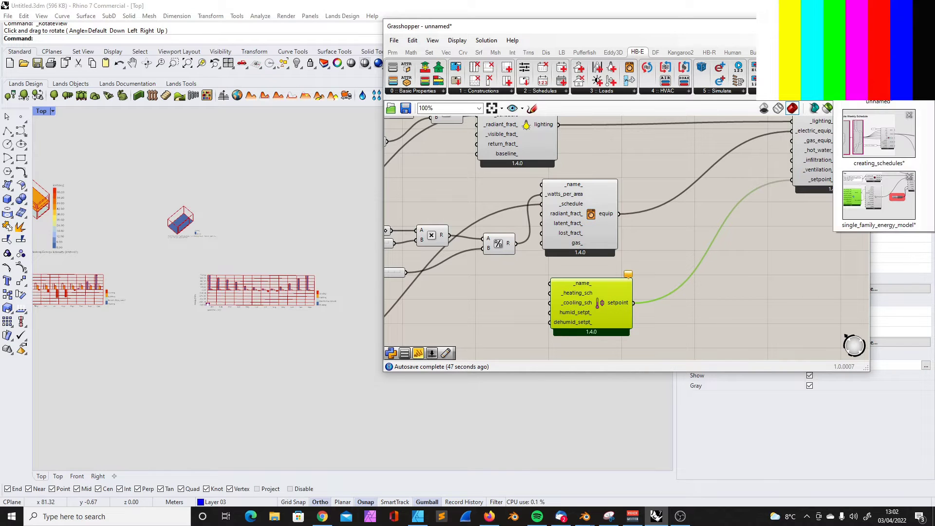
pyautogui.click(880, 195)
pyautogui.scroll(-5, 512, 233)
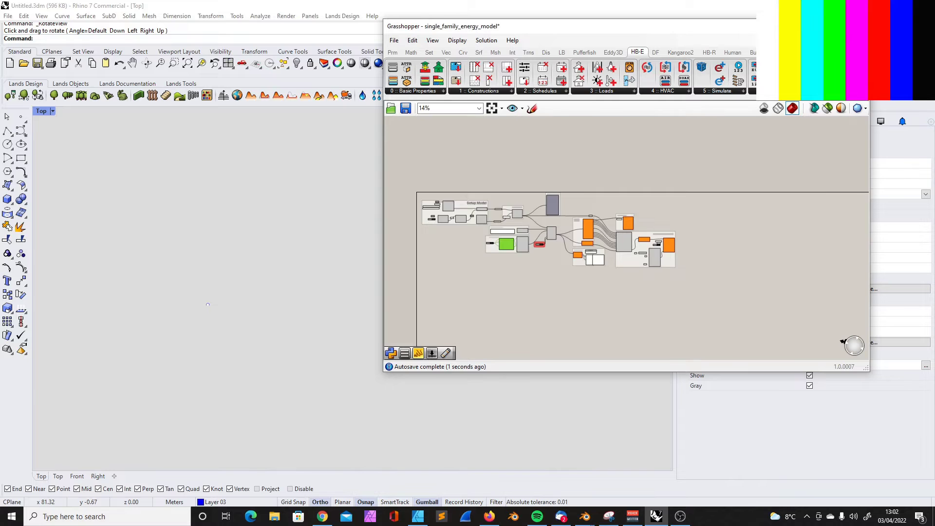
# Switch to the creating_schedules definition and examine its constant, fixed interval, ScheduleTypeLimits and schedule library search groups
pyautogui.hotkey('ctrl', 'Tab')
pyautogui.scroll(4, 539, 264)
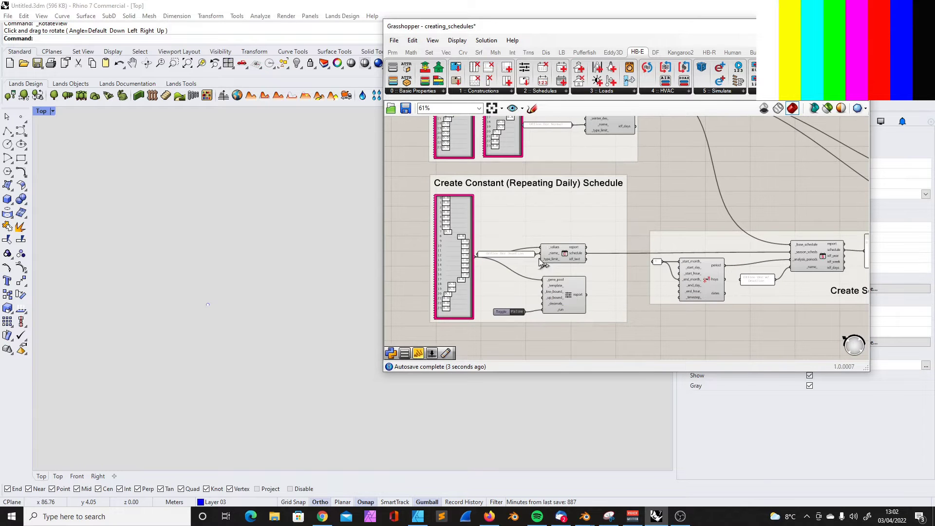
pyautogui.scroll(-4, 560, 225)
pyautogui.scroll(4, 675, 210)
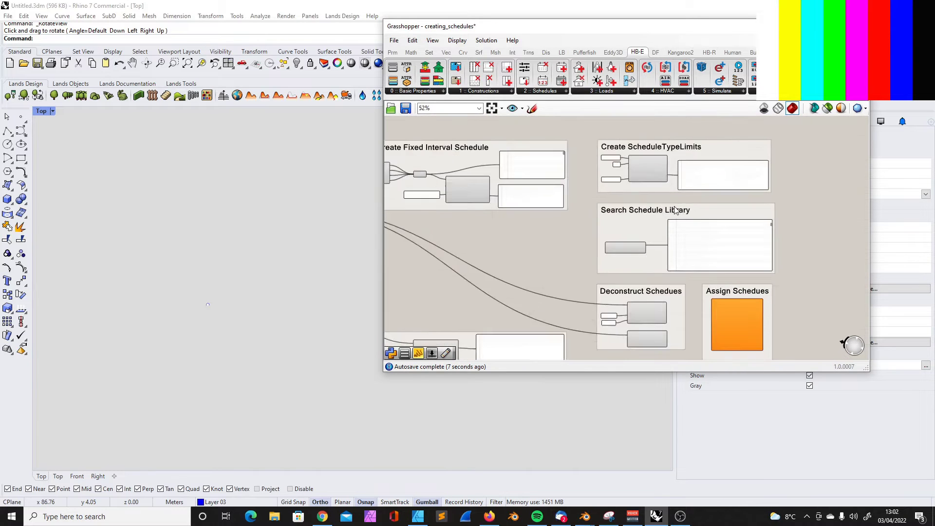
pyautogui.scroll(-4, 674, 210)
pyautogui.scroll(5, 466, 173)
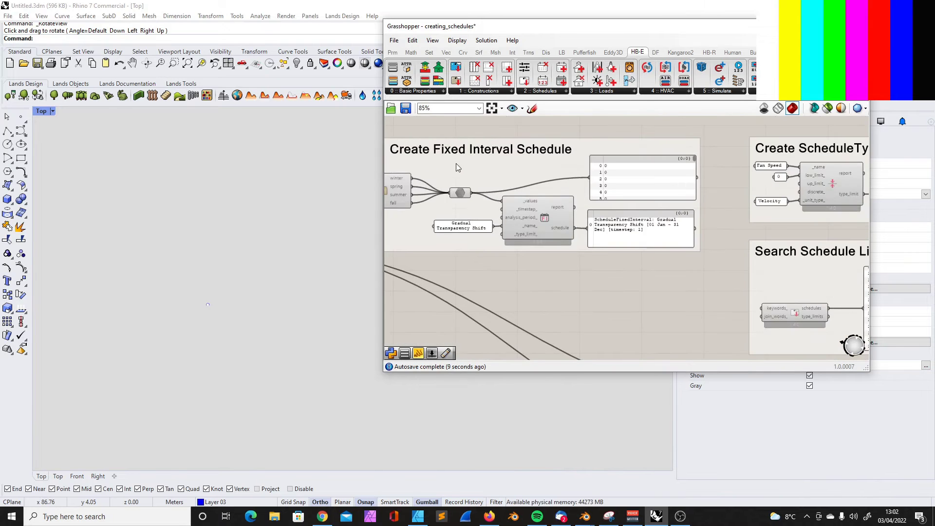
pyautogui.scroll(-1, 604, 175)
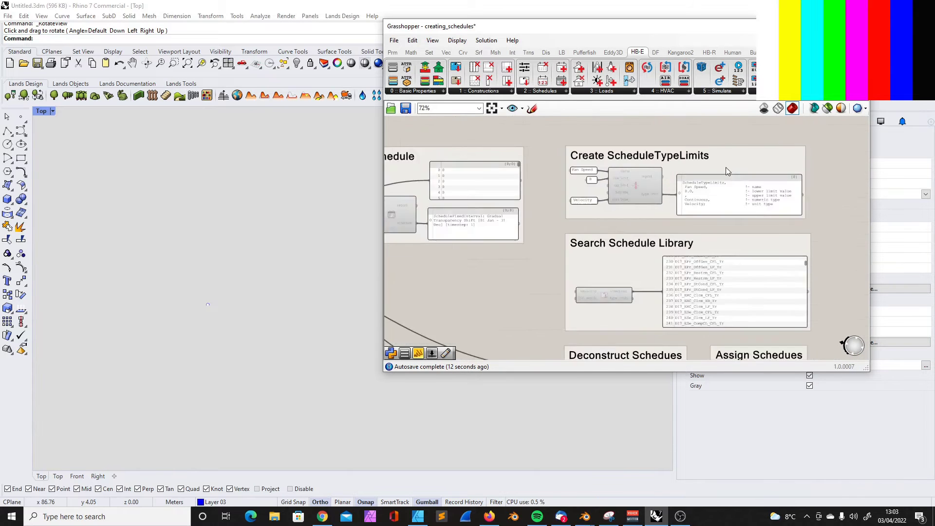
pyautogui.scroll(5, 721, 171)
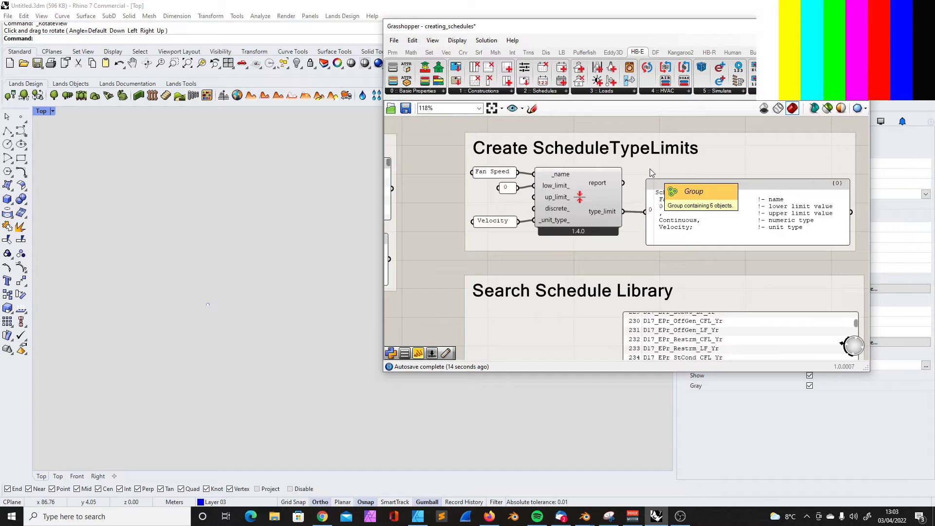
pyautogui.scroll(-4, 655, 176)
pyautogui.scroll(3, 661, 219)
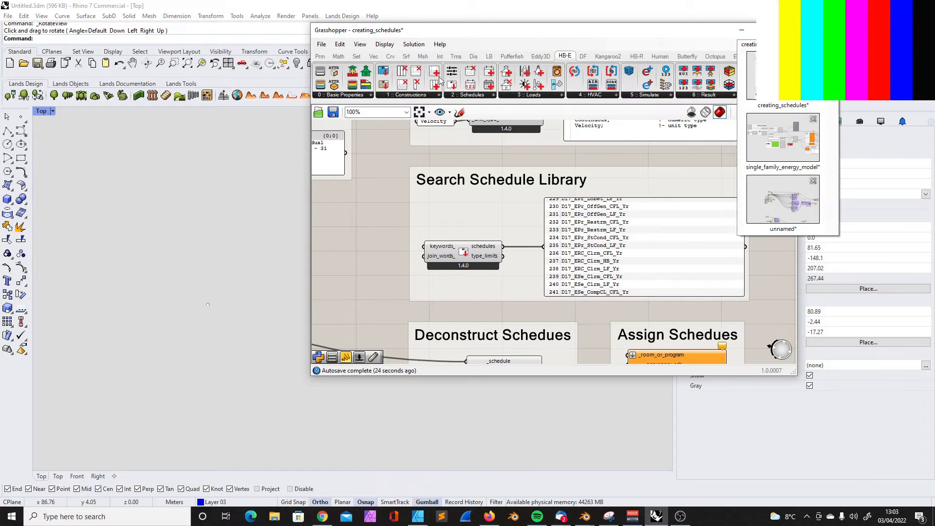
# Return to the unnamed definition and place a schedule library search component below the setpoint component
pyautogui.click(461, 96)
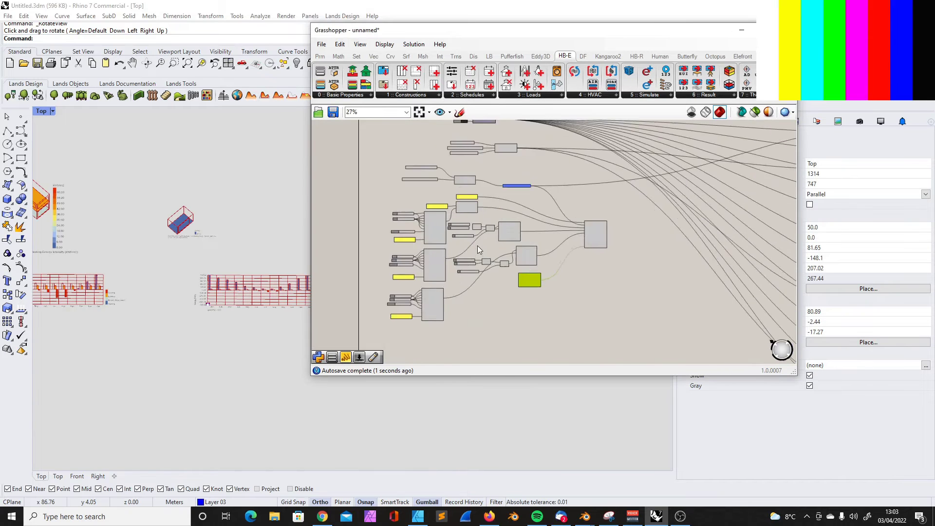
pyautogui.moveTo(523, 189); pyautogui.dragTo(444, 164, button='right')
pyautogui.moveTo(633, 212); pyautogui.dragTo(633, 219)
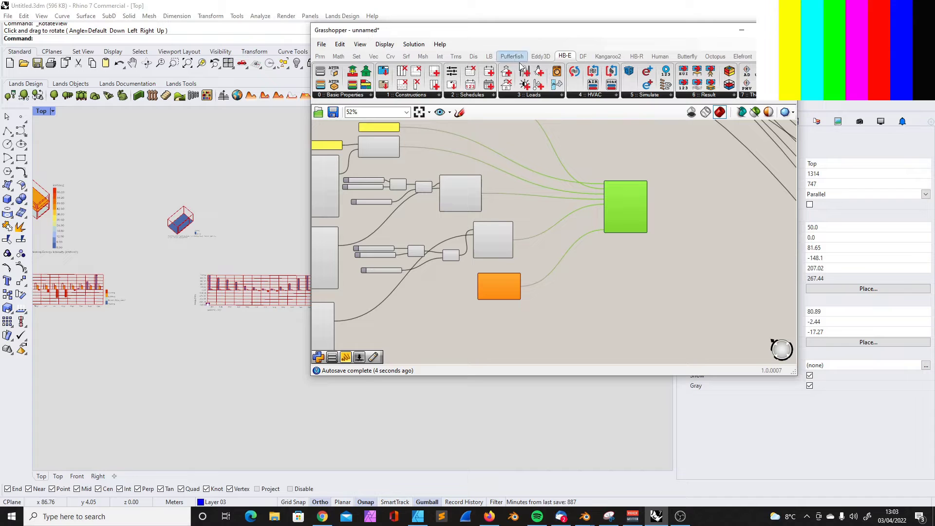
pyautogui.click(468, 96)
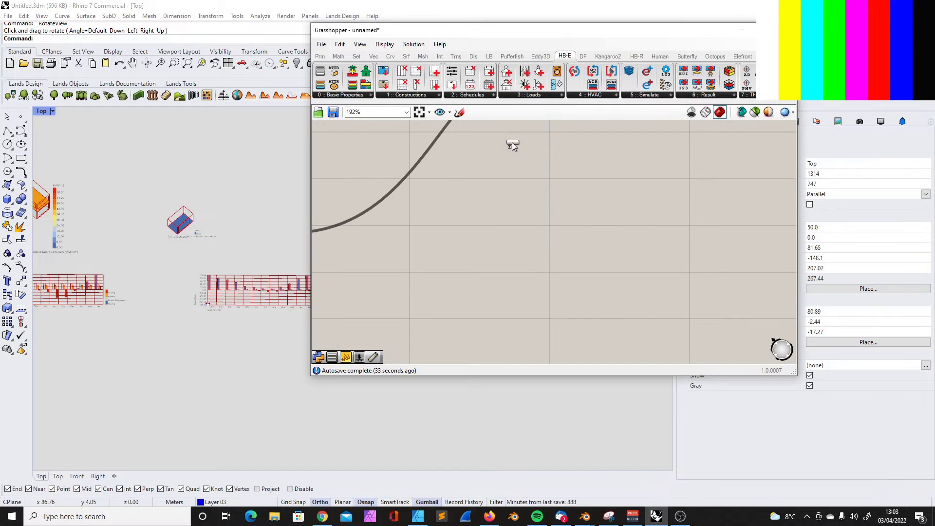
pyautogui.scroll(-5, 560, 222)
pyautogui.moveTo(512, 146); pyautogui.dragTo(401, 265)
# Add a panel containing heating and connect it to the keywords input of the schedule search component
pyautogui.doubleClick(455, 277)
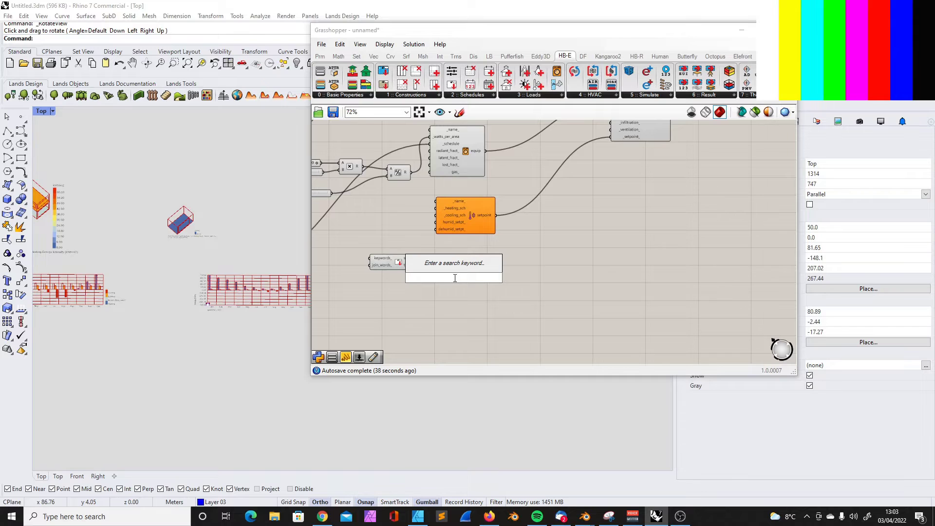
pyautogui.write('heating')
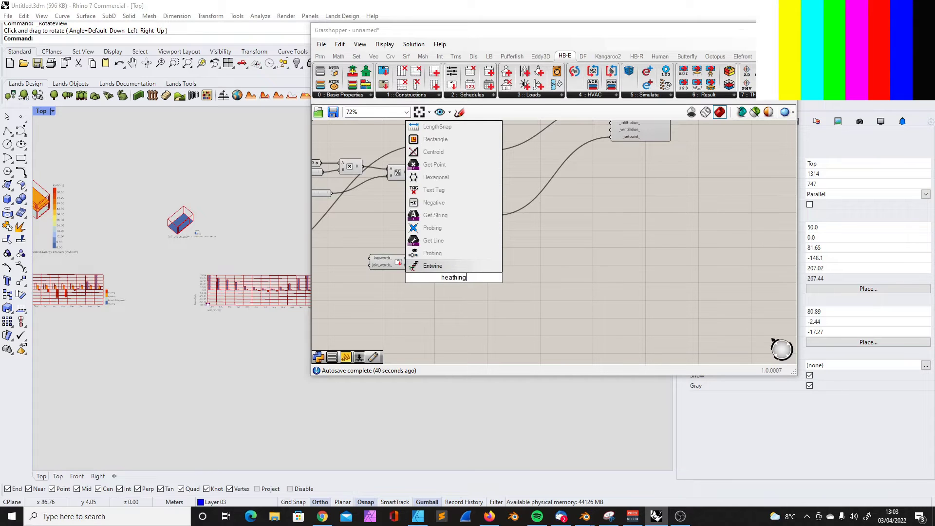
pyautogui.press('Return')
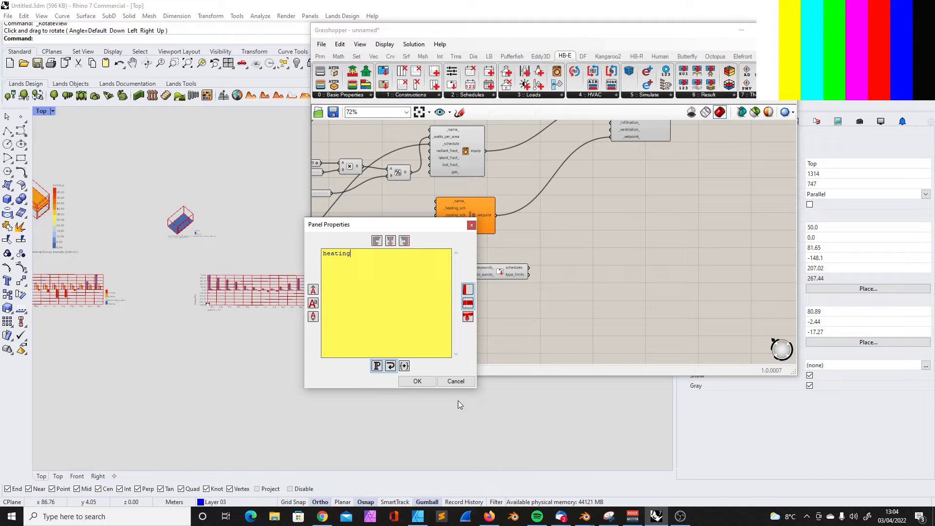
pyautogui.click(417, 381)
pyautogui.scroll(4, 515, 288)
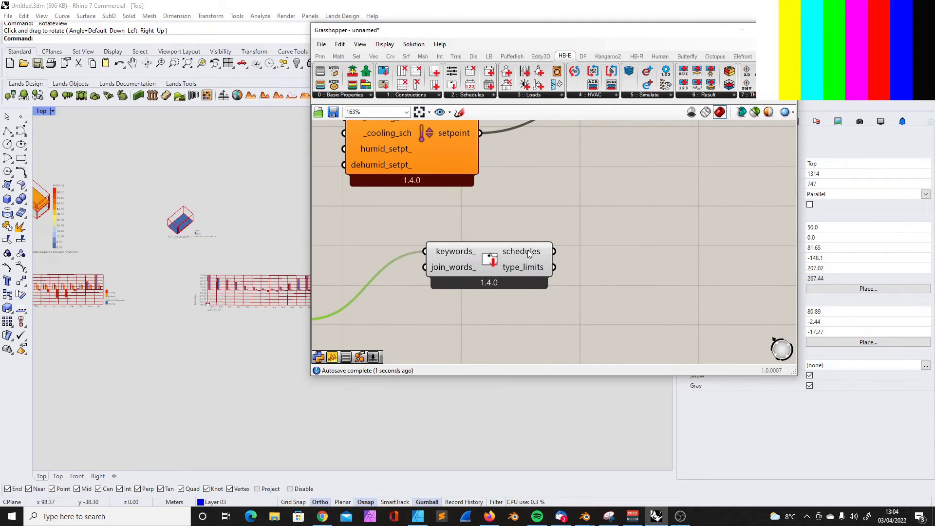
# Add an empty panel beside the schedule search and connect the schedules output to it
pyautogui.moveTo(528, 252)
pyautogui.doubleClick(593, 234)
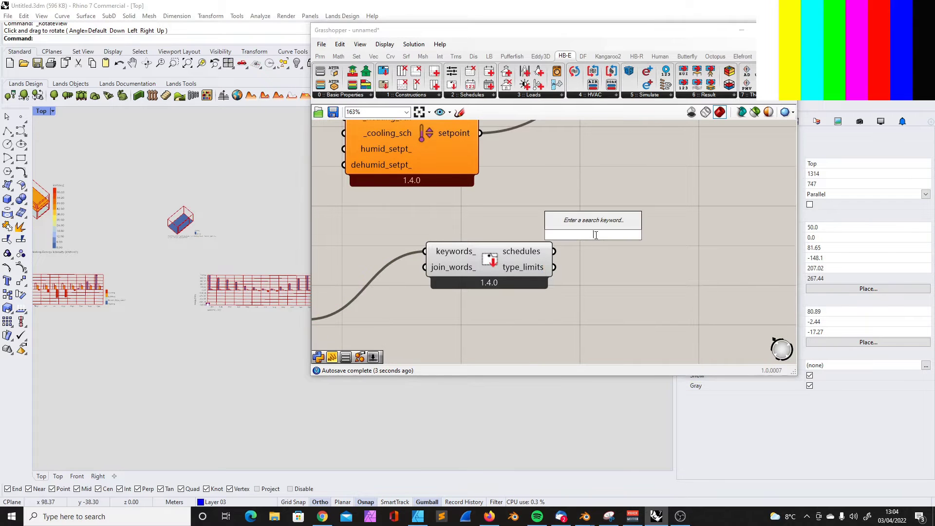
pyautogui.write('panel')
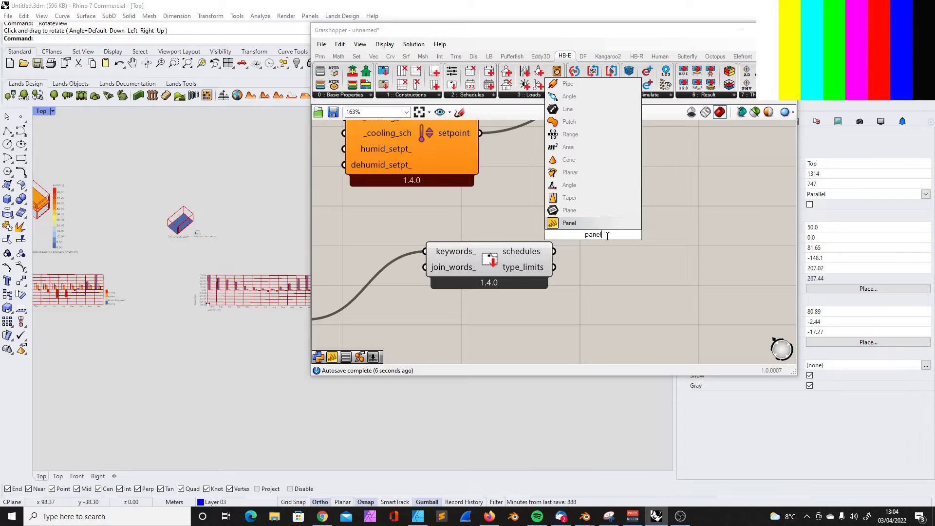
pyautogui.click(580, 223)
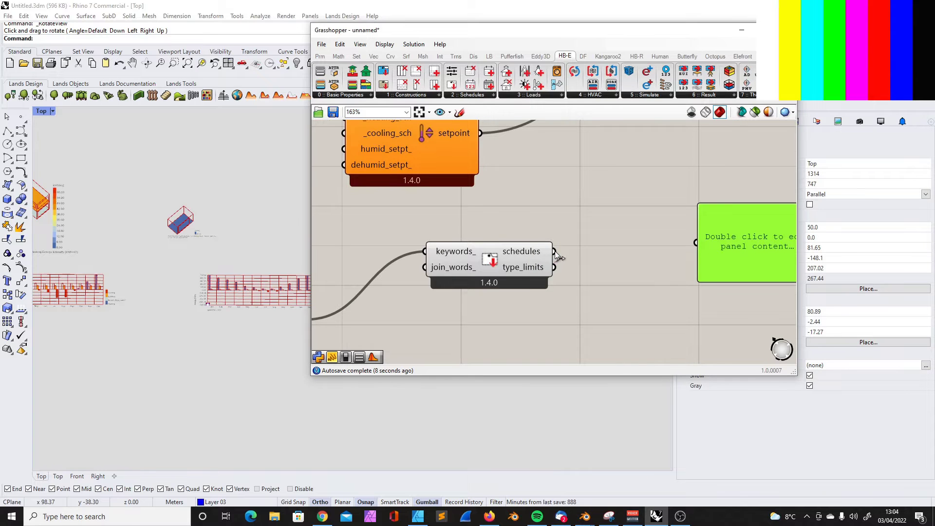
pyautogui.moveTo(554, 252); pyautogui.dragTo(696, 243)
# Duplicate the room program's item selector, place the copy above the schedule search, and feed it from the schedules output
pyautogui.scroll(-2, 555, 256)
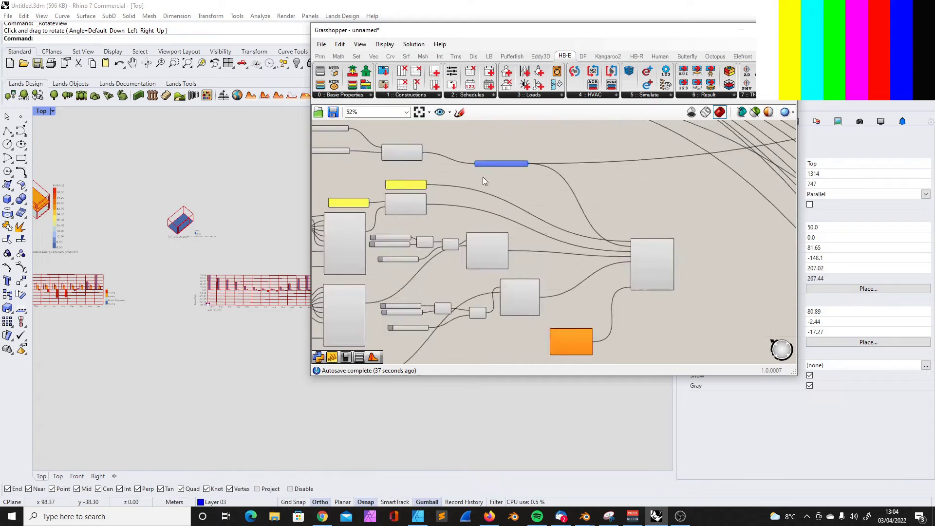
pyautogui.scroll(2, 495, 168)
pyautogui.click(501, 160)
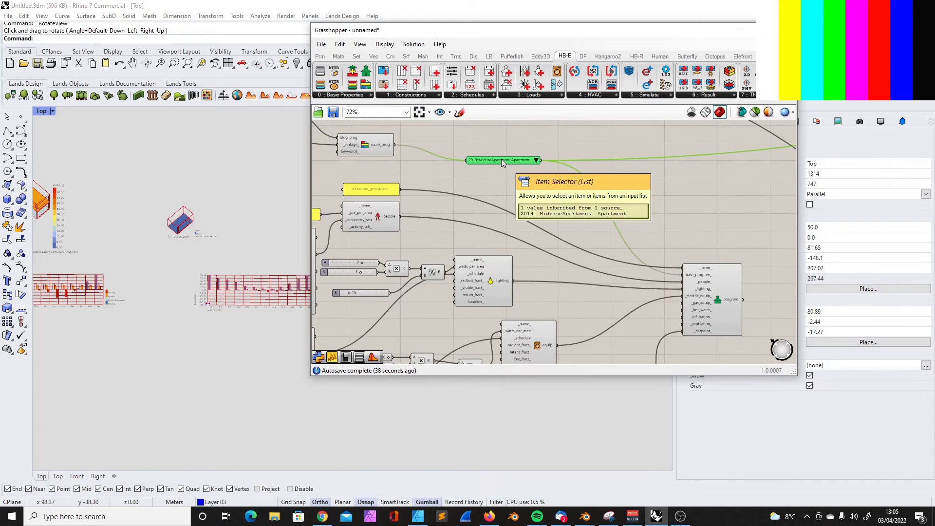
pyautogui.keyDown('alt'); pyautogui.moveTo(501, 159); pyautogui.dragTo(529, 185); pyautogui.keyUp('alt')
pyautogui.scroll(-3, 512, 178)
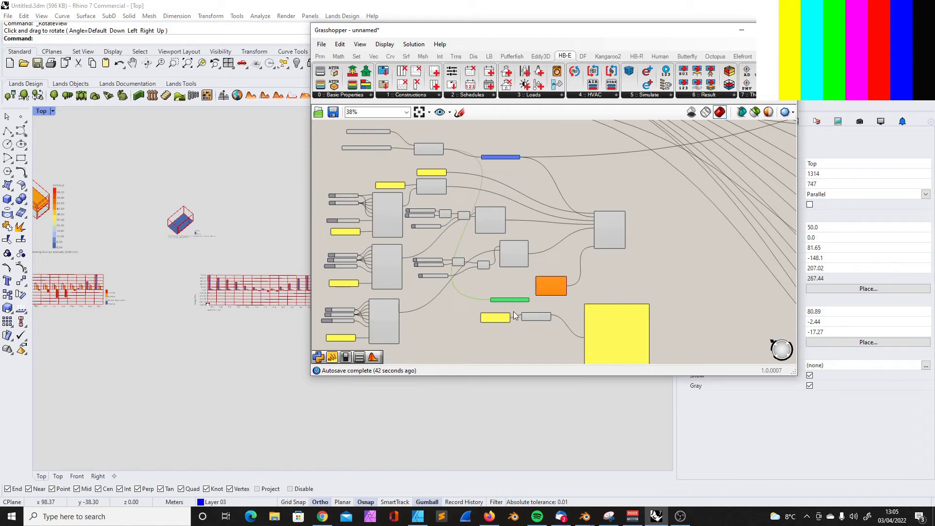
pyautogui.scroll(4, 515, 315)
pyautogui.scroll(-2, 515, 316)
pyautogui.moveTo(510, 305); pyautogui.dragTo(459, 304)
pyautogui.moveTo(584, 298); pyautogui.dragTo(480, 268)
# Choose OfficeSmall Heating-Supply-Air-Temp-Sch in the item selector attached to the heating schedule search
pyautogui.scroll(2, 592, 269)
pyautogui.click(591, 264)
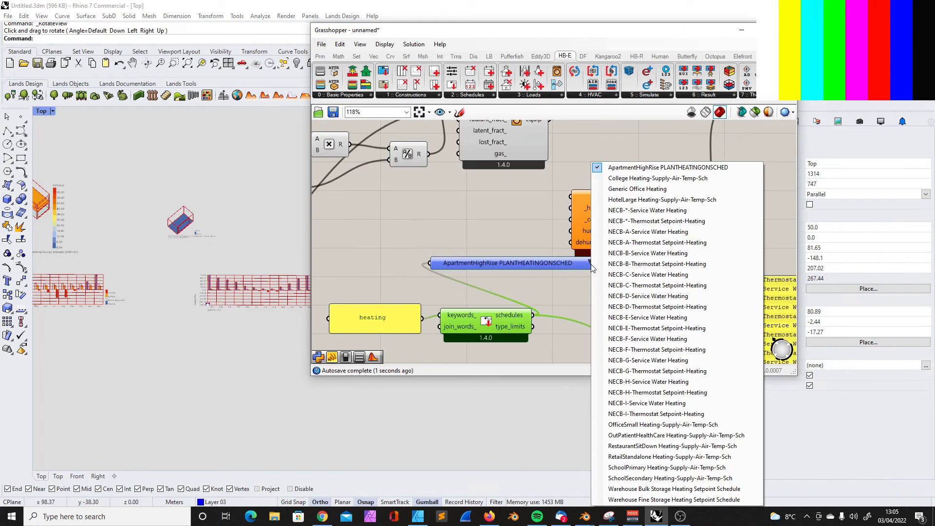
pyautogui.click(668, 429)
# Delete the panel listing the found schedules and move the setpoint component farther from the item selector
pyautogui.scroll(-4, 641, 295)
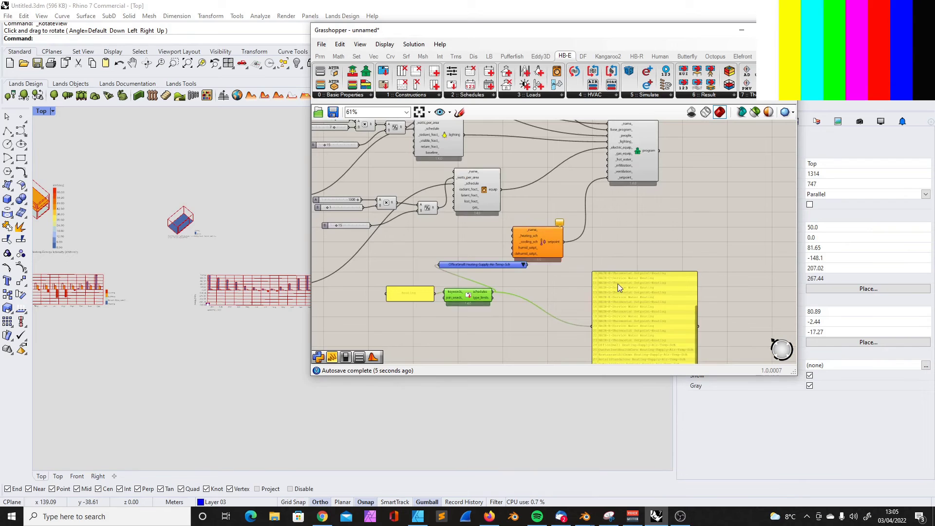
pyautogui.press('Delete')
pyautogui.scroll(3, 565, 247)
pyautogui.moveTo(565, 247); pyautogui.dragTo(648, 250)
# Adjust the schedule selector's position and connect its output to the setpoint component's _heating_sch input
pyautogui.moveTo(509, 300); pyautogui.dragTo(505, 277)
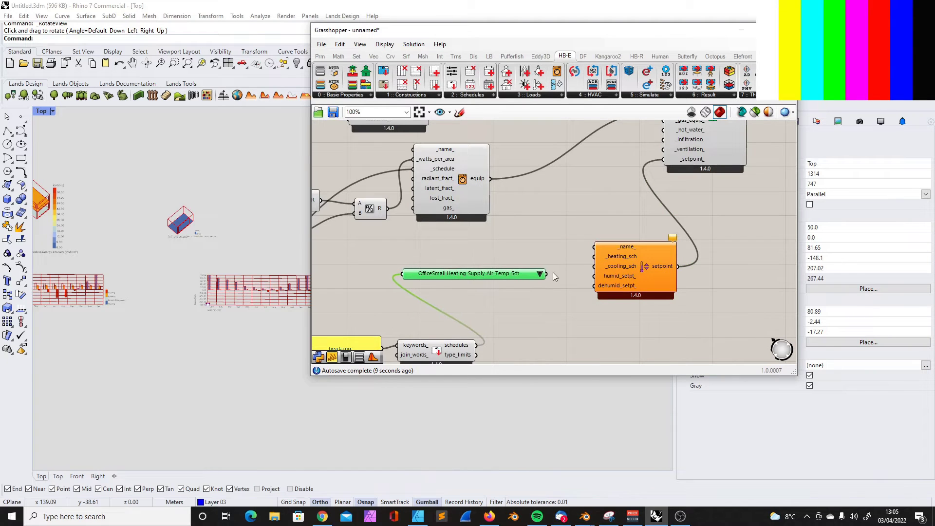
pyautogui.moveTo(592, 268); pyautogui.dragTo(594, 257)
pyautogui.scroll(-3, 545, 260)
pyautogui.scroll(3, 545, 260)
pyautogui.scroll(-2, 545, 260)
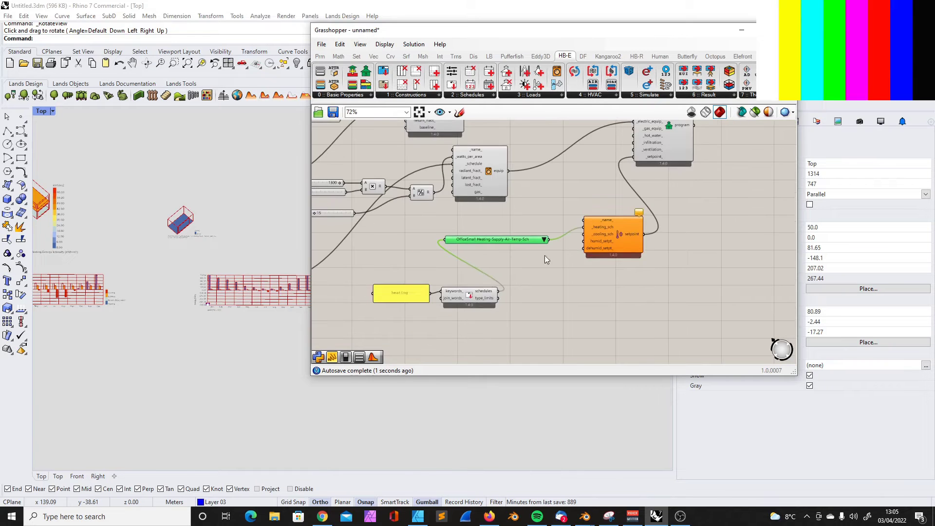
# Duplicate the heating panel, schedule search and item selector together, placing the copies below the originals
pyautogui.click(394, 295)
pyautogui.keyDown('shift'); pyautogui.click(468, 294); pyautogui.keyUp('shift')
pyautogui.keyDown('shift'); pyautogui.click(492, 239); pyautogui.keyUp('shift')
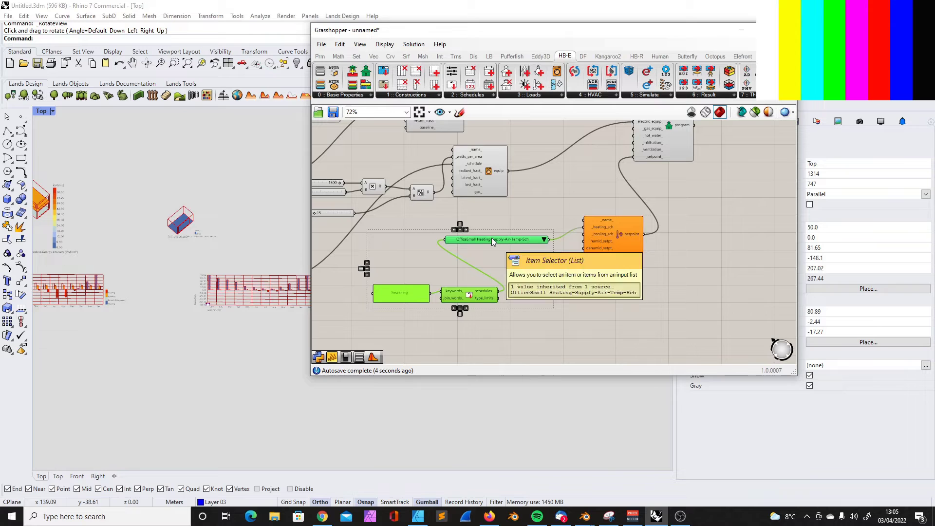
pyautogui.keyDown('alt'); pyautogui.moveTo(491, 240); pyautogui.dragTo(487, 327); pyautogui.keyUp('alt')
# Arrange both schedule search sets compactly, with each item selector directly above its own keyword panel and search component
pyautogui.click(457, 296)
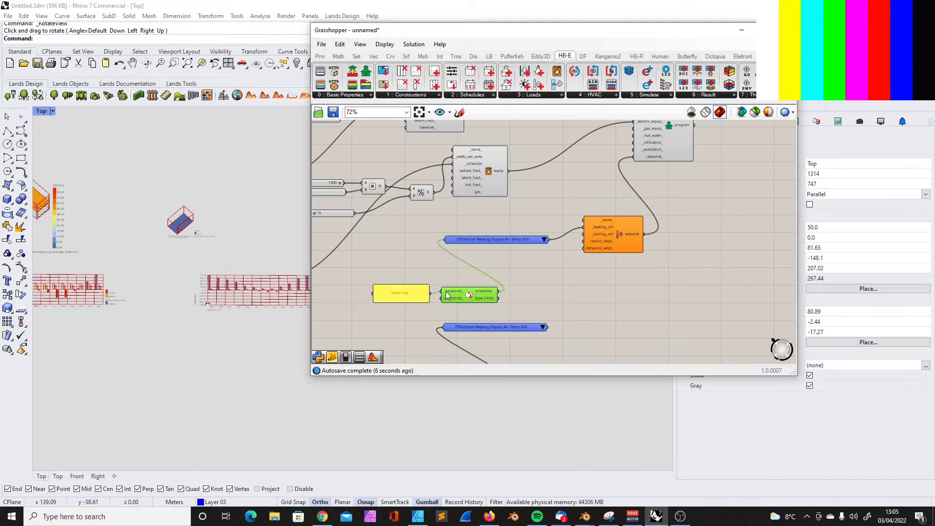
pyautogui.keyDown('shift'); pyautogui.click(423, 296); pyautogui.keyUp('shift')
pyautogui.moveTo(458, 296); pyautogui.dragTo(500, 257)
pyautogui.scroll(-2, 499, 256)
pyautogui.scroll(2, 468, 346)
pyautogui.moveTo(388, 296); pyautogui.dragTo(555, 351)
pyautogui.moveTo(504, 326); pyautogui.dragTo(551, 290)
pyautogui.moveTo(408, 257); pyautogui.dragTo(595, 317)
pyautogui.click(546, 234)
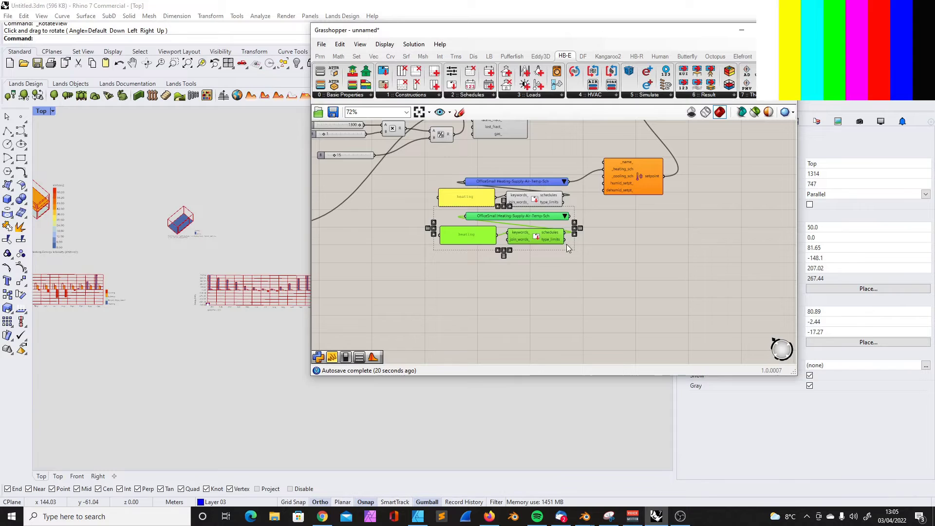
pyautogui.click(570, 272)
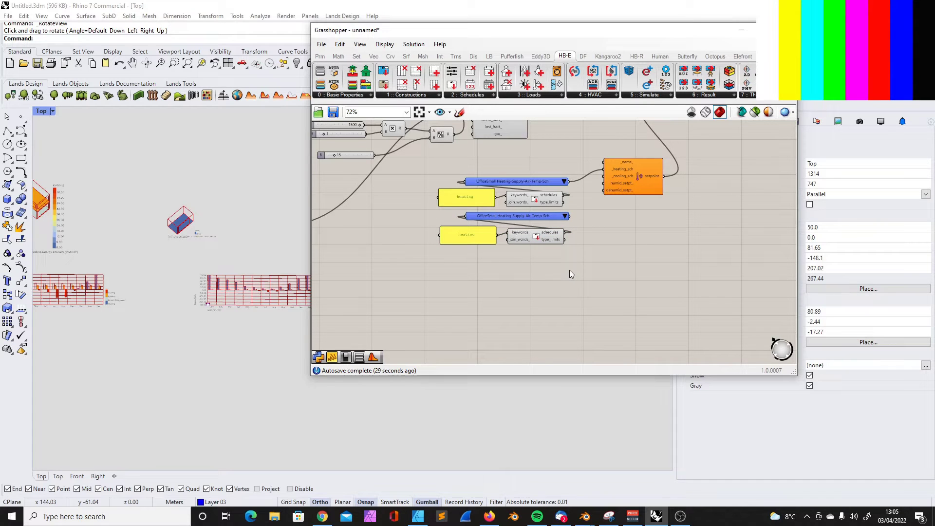
# Change the text of the duplicated keyword panel to cooling
pyautogui.scroll(-3, 560, 282)
pyautogui.scroll(4, 620, 247)
pyautogui.click(620, 247)
pyautogui.scroll(1, 621, 246)
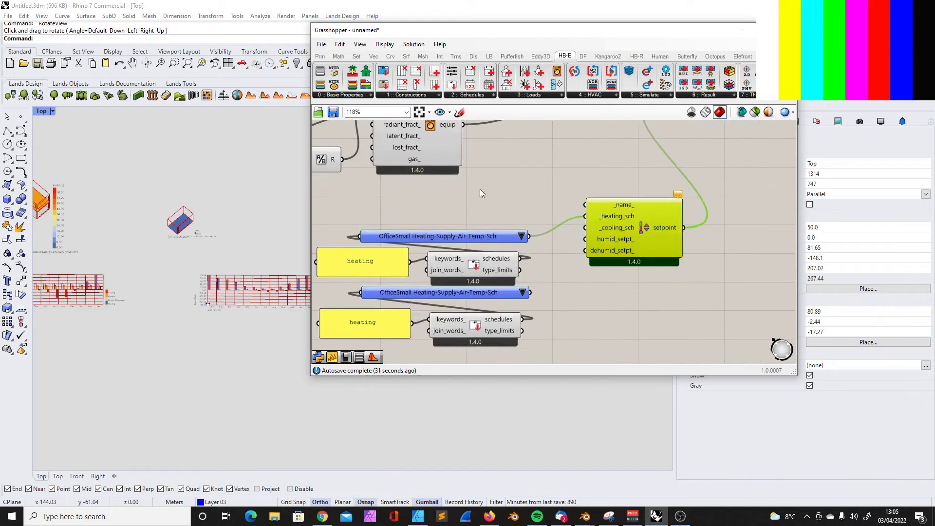
pyautogui.scroll(-3, 483, 188)
pyautogui.scroll(3, 589, 226)
pyautogui.scroll(3, 324, 276)
pyautogui.doubleClick(325, 276)
pyautogui.write('cooli')
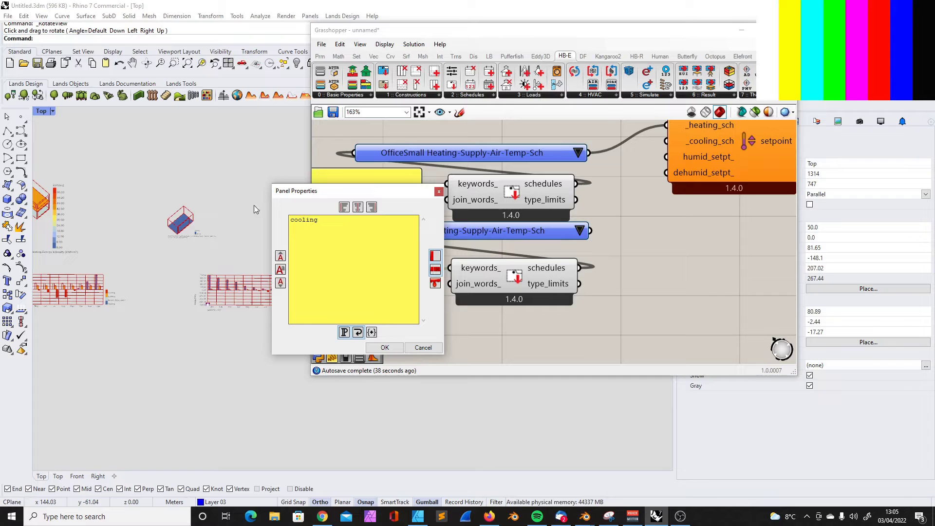
pyautogui.write('ng')
pyautogui.click(385, 347)
pyautogui.scroll(-3, 487, 273)
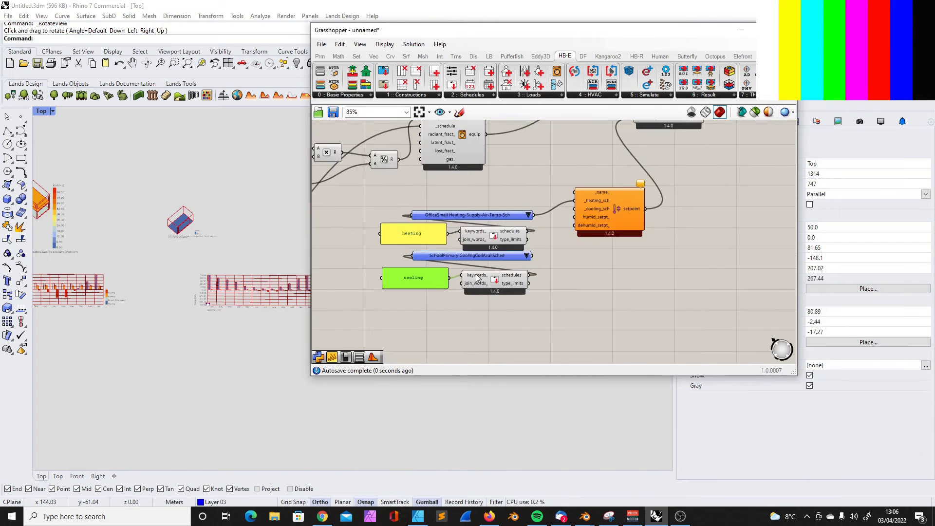
# Choose OfficeSmall CoolingCoilAvailSched in the item selector attached to the cooling schedule search
pyautogui.scroll(3, 570, 241)
pyautogui.click(571, 239)
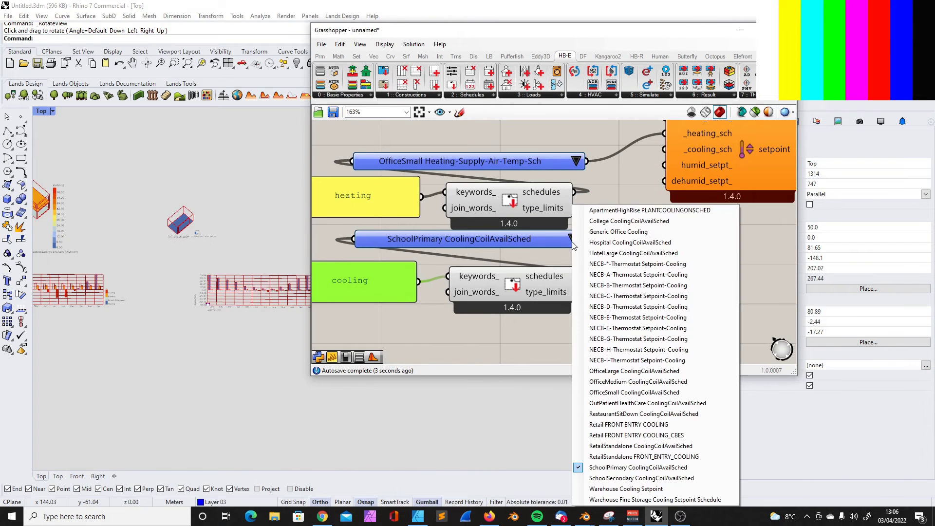
pyautogui.click(662, 392)
# Connect the custom program component's output to the relay fed by the MidriseApartment program selector
pyautogui.scroll(-10, 545, 171)
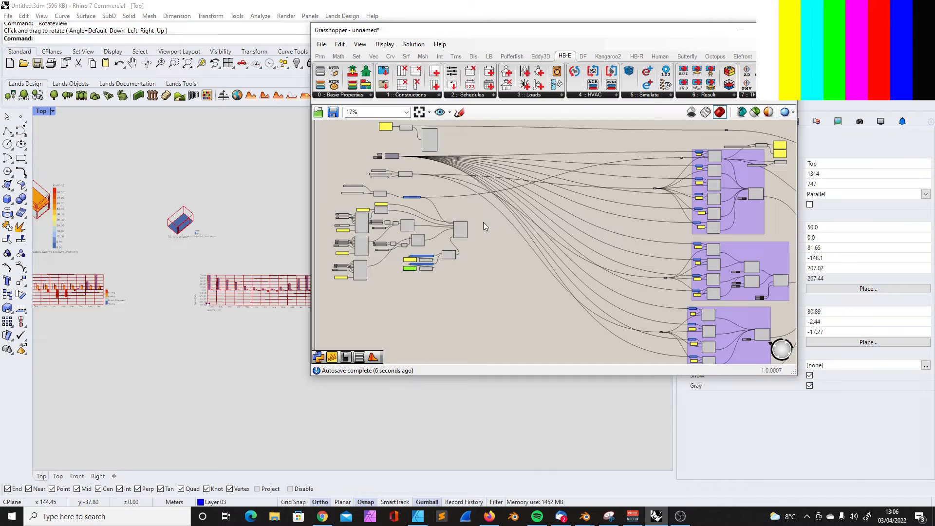
pyautogui.scroll(4, 466, 230)
pyautogui.scroll(-3, 398, 241)
pyautogui.scroll(2, 517, 211)
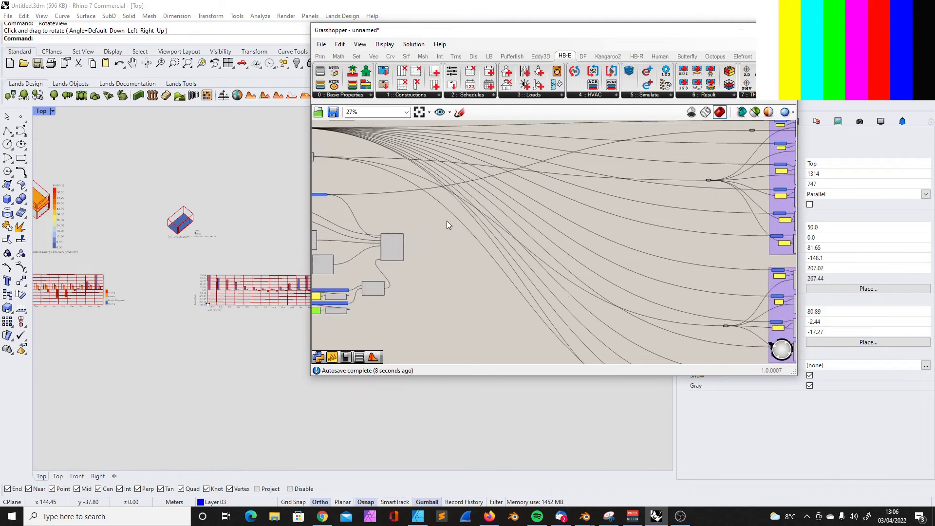
pyautogui.scroll(-1, 447, 222)
pyautogui.moveTo(411, 244); pyautogui.dragTo(705, 143)
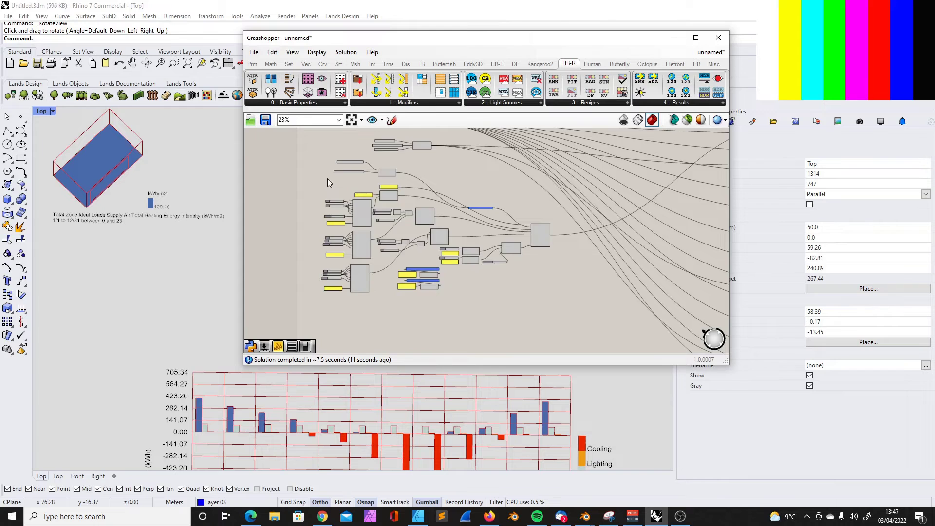
# Examine the custom program's component chain, focusing on the temperature schedules and dehumidification slider feeding the setpoint component
pyautogui.moveTo(311, 141); pyautogui.dragTo(541, 314)
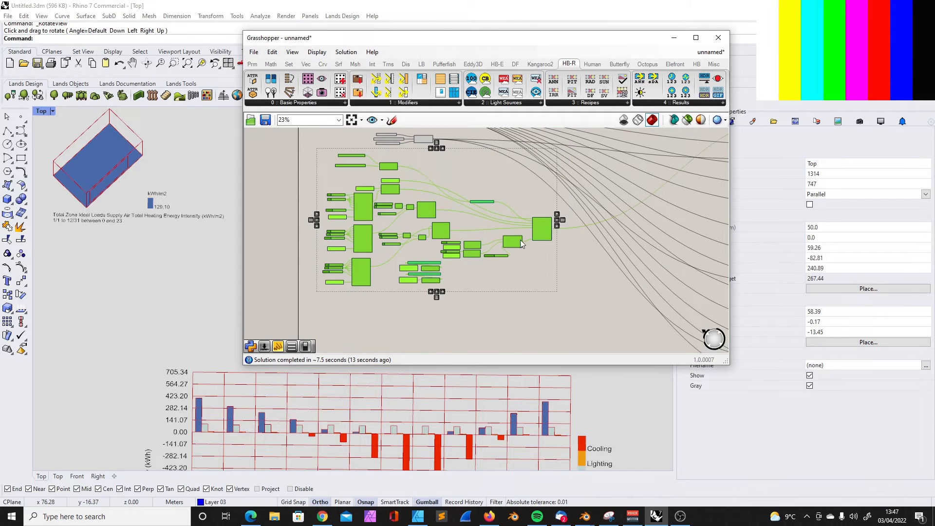
pyautogui.scroll(3, 399, 167)
pyautogui.scroll(7, 522, 293)
pyautogui.scroll(-5, 498, 191)
pyautogui.scroll(4, 575, 292)
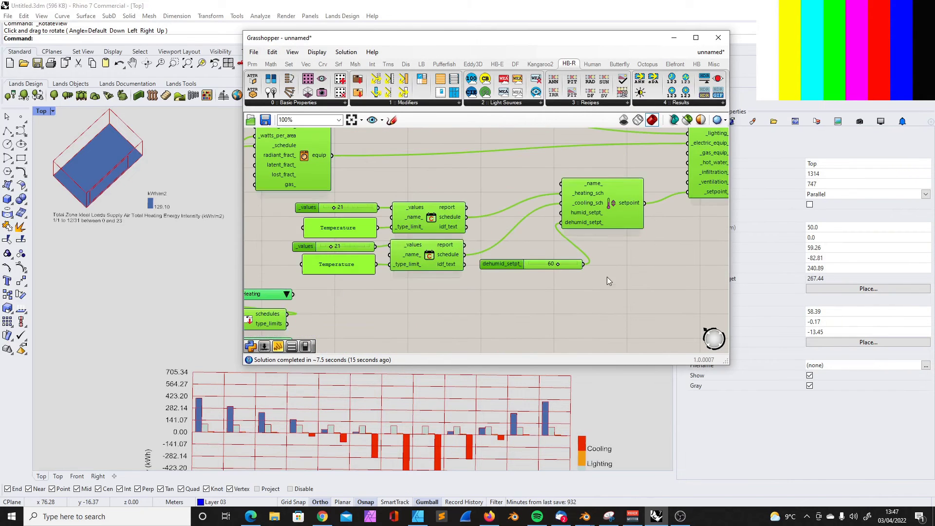
pyautogui.scroll(-2, 621, 193)
pyautogui.scroll(2, 650, 165)
pyautogui.moveTo(557, 220); pyautogui.dragTo(577, 220, button='right')
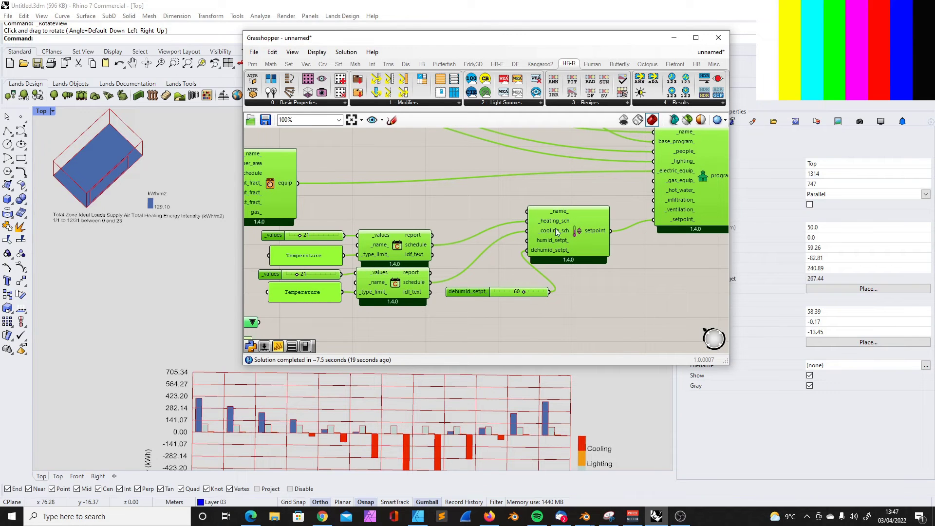
pyautogui.moveTo(492, 293); pyautogui.dragTo(494, 297, button='right')
pyautogui.click(615, 319)
# Move the dehumidification setpoint slider lower, clear of the two constant temperature schedule components
pyautogui.scroll(-2, 529, 258)
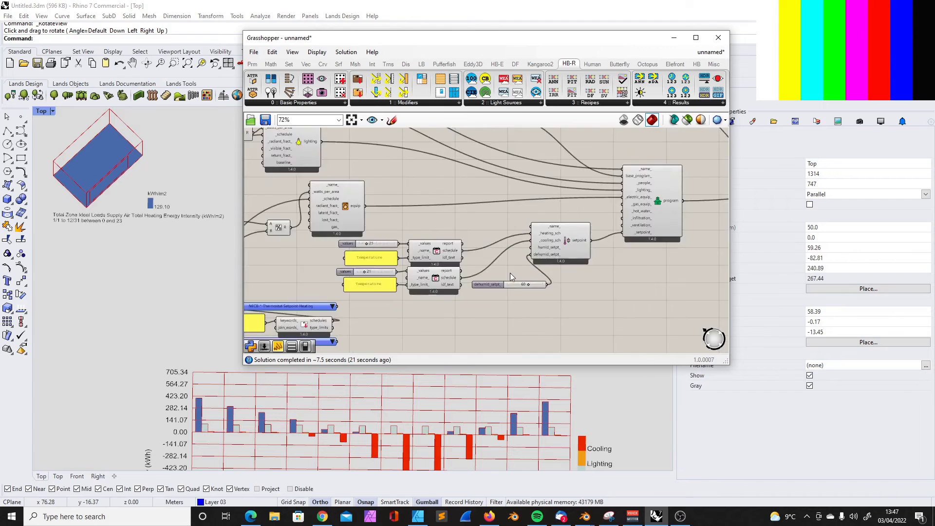
pyautogui.scroll(3, 444, 309)
pyautogui.moveTo(516, 268); pyautogui.dragTo(469, 314)
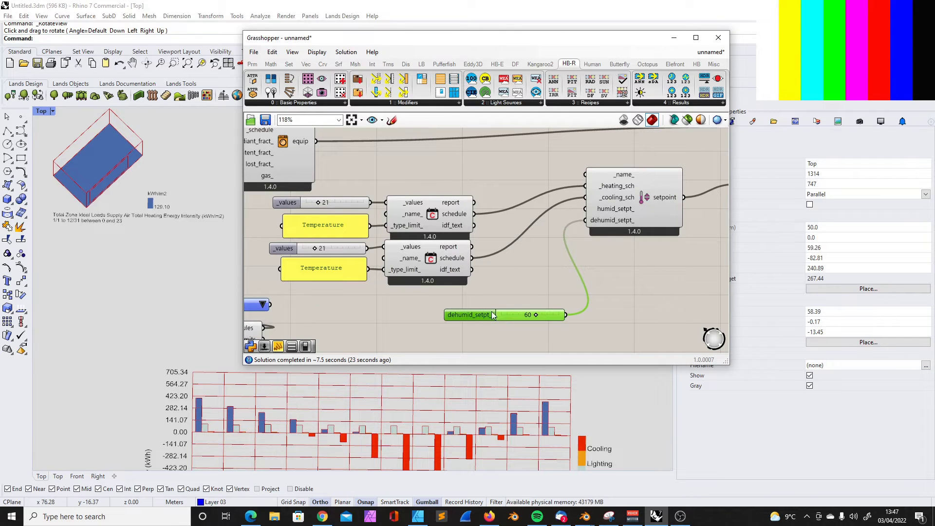
# Examine the kitchen's monthly energy balance chart and heating intensity model in the Rhino view
pyautogui.scroll(-4, 122, 325)
pyautogui.scroll(-3, 166, 381)
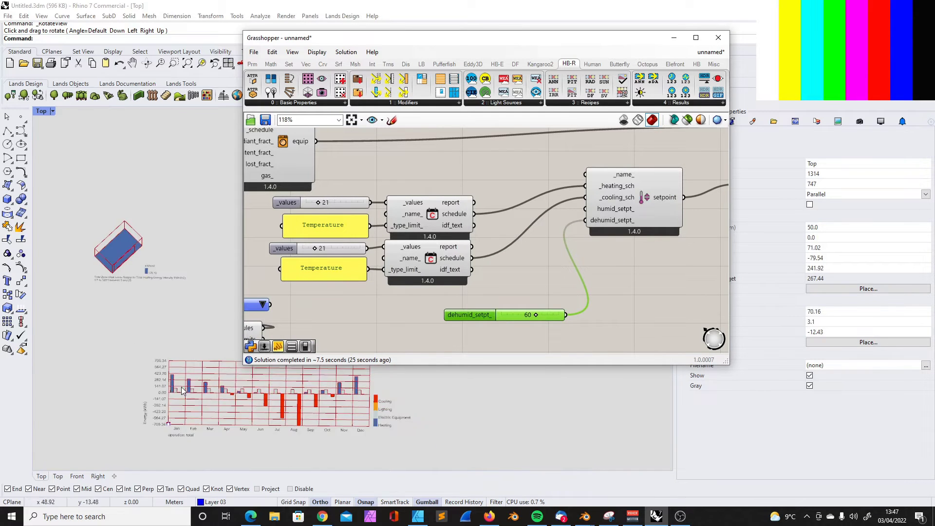
pyautogui.scroll(3, 211, 341)
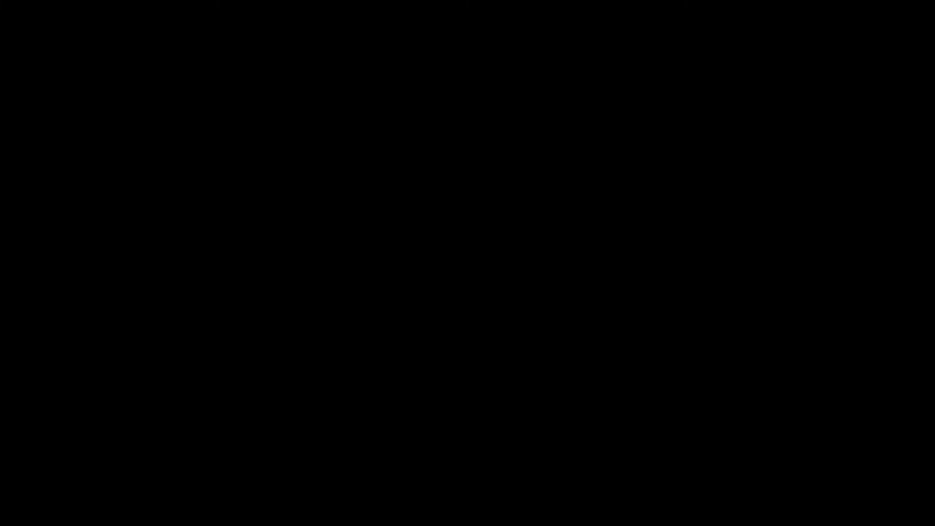
pyautogui.scroll(-2, 297, 419)
pyautogui.scroll(-3, 286, 390)
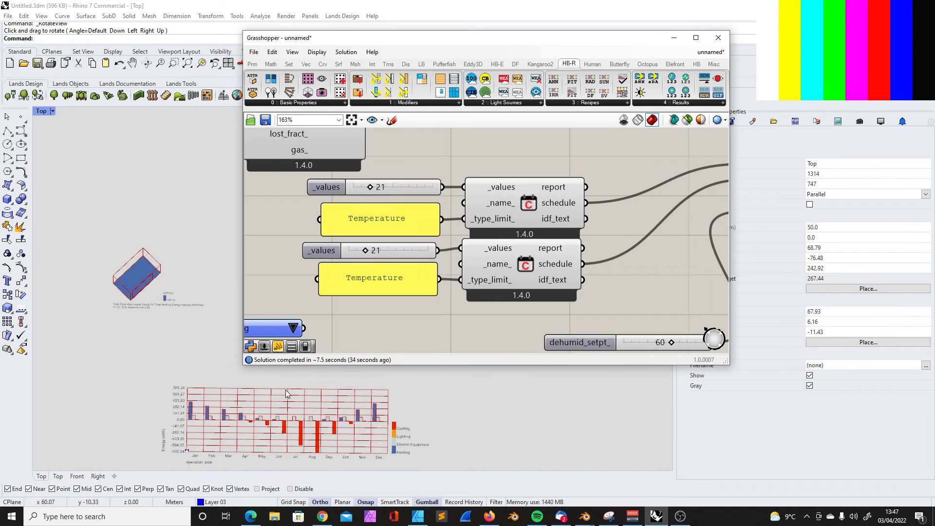
pyautogui.scroll(2, 306, 426)
pyautogui.scroll(-4, 423, 264)
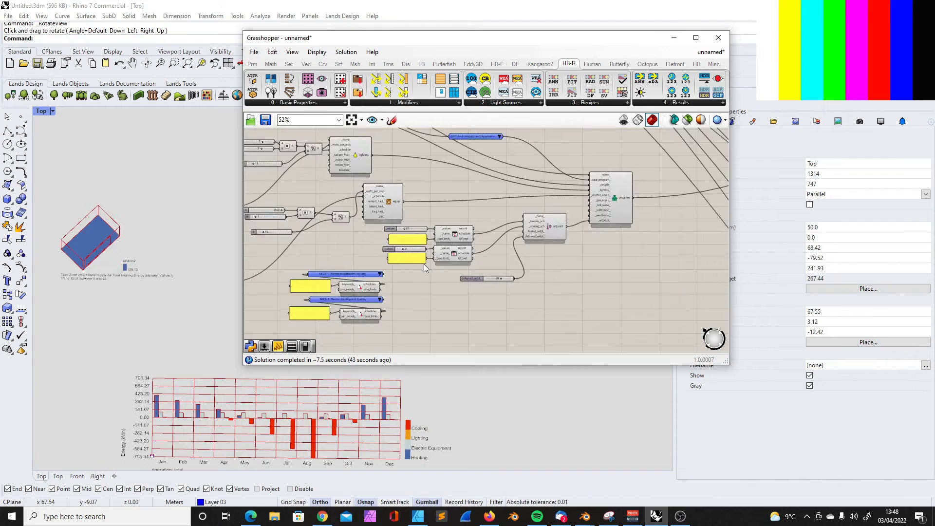
# Disconnect the MidriseApartment selector from the custom program's base program input and examine the recalculated energy results
pyautogui.scroll(3, 476, 180)
pyautogui.moveTo(473, 177); pyautogui.dragTo(435, 166)
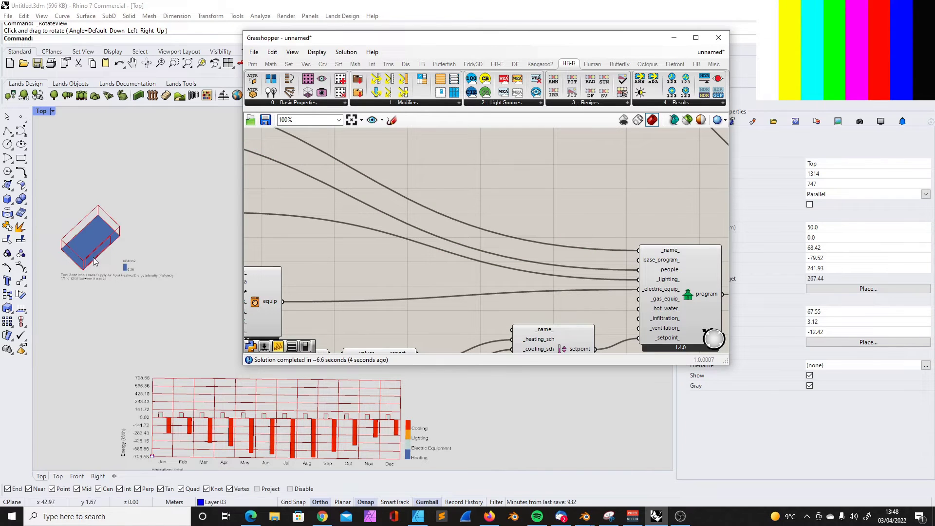
pyautogui.scroll(6, 88, 243)
pyautogui.scroll(-6, 103, 245)
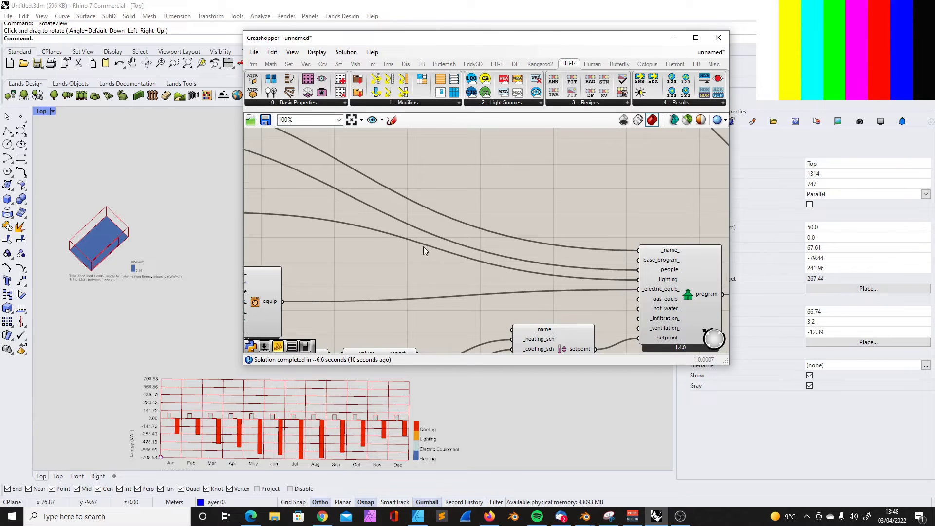
# Restore the MidriseApartment selector connection to the custom program's base program input and compare the energy charts side by side
pyautogui.scroll(-8, 423, 247)
pyautogui.scroll(6, 333, 206)
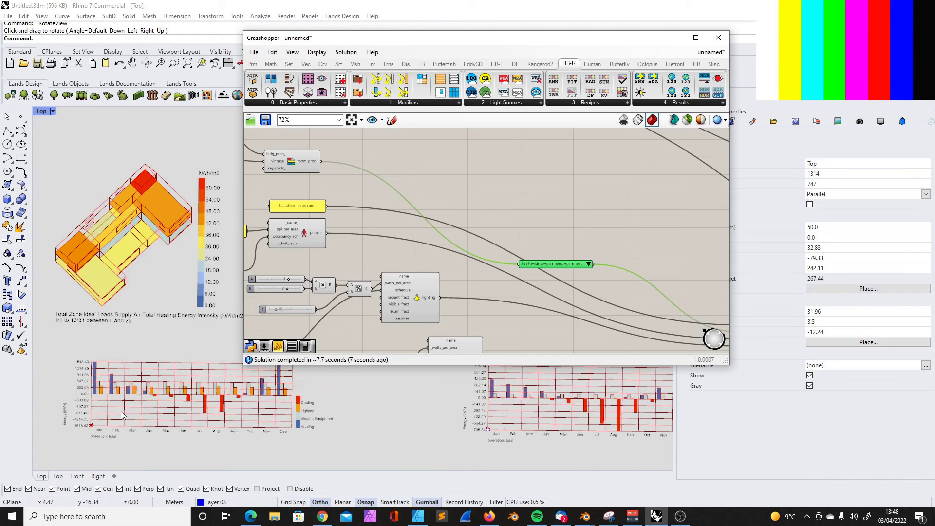
pyautogui.scroll(4, 515, 207)
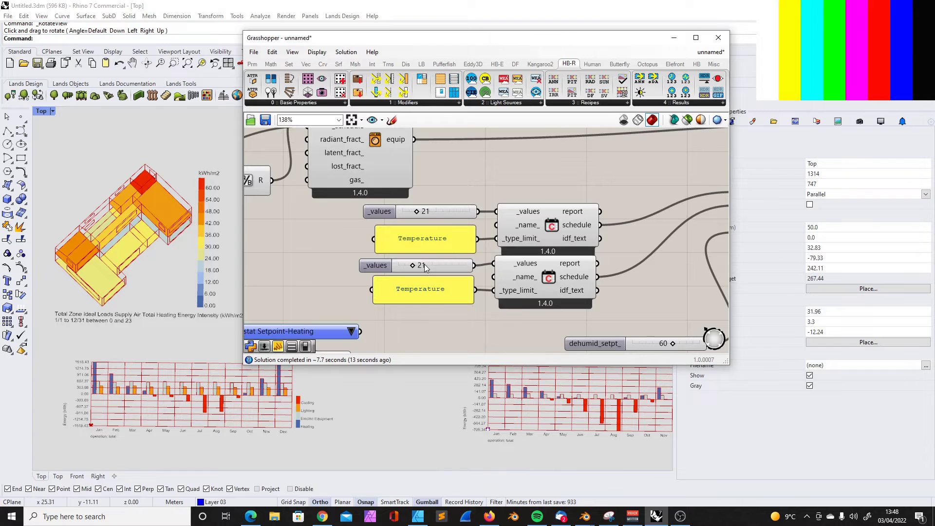
# Try to set the constant temperature slider feeding the cooling schedule to 30
pyautogui.scroll(-4, 526, 265)
pyautogui.scroll(4, 633, 238)
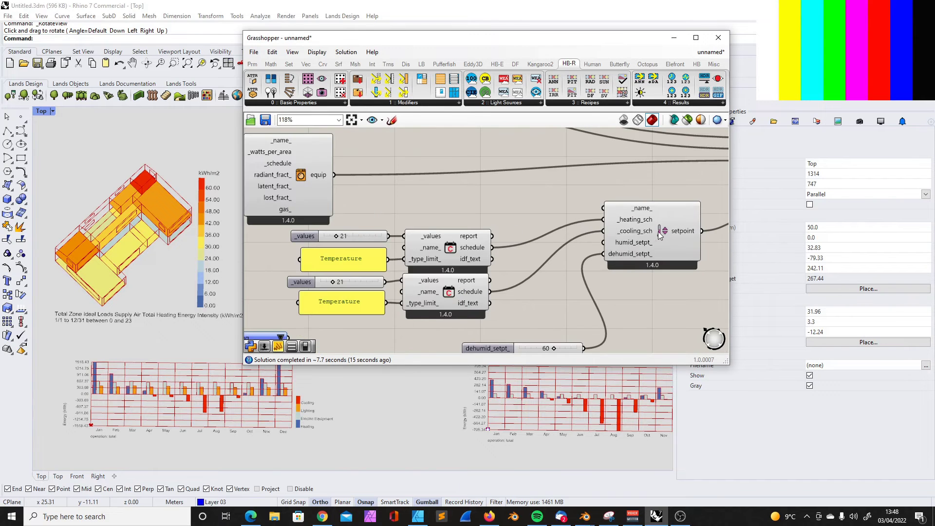
pyautogui.scroll(2, 336, 285)
pyautogui.doubleClick(345, 282)
pyautogui.write('30')
pyautogui.doubleClick(337, 280)
pyautogui.press('Escape')
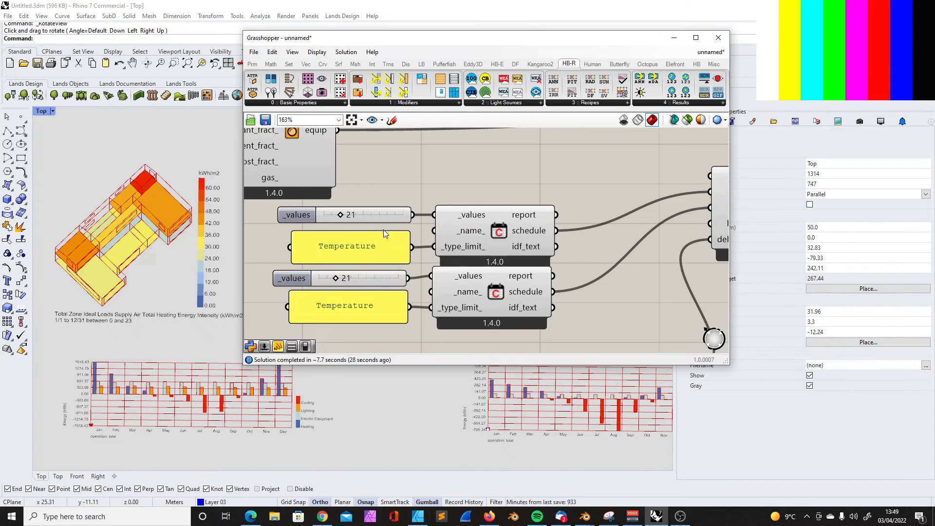
# Shift the setpoint component slightly up and place the dehumidification slider closer beneath it
pyautogui.scroll(-4, 383, 229)
pyautogui.scroll(3, 526, 220)
pyautogui.scroll(-2, 521, 224)
pyautogui.moveTo(521, 224)
pyautogui.mouseDown()
pyautogui.moveTo(521, 233)
pyautogui.moveTo(534, 212)
pyautogui.mouseUp()
pyautogui.moveTo(401, 325); pyautogui.dragTo(453, 283)
pyautogui.scroll(-6, 453, 282)
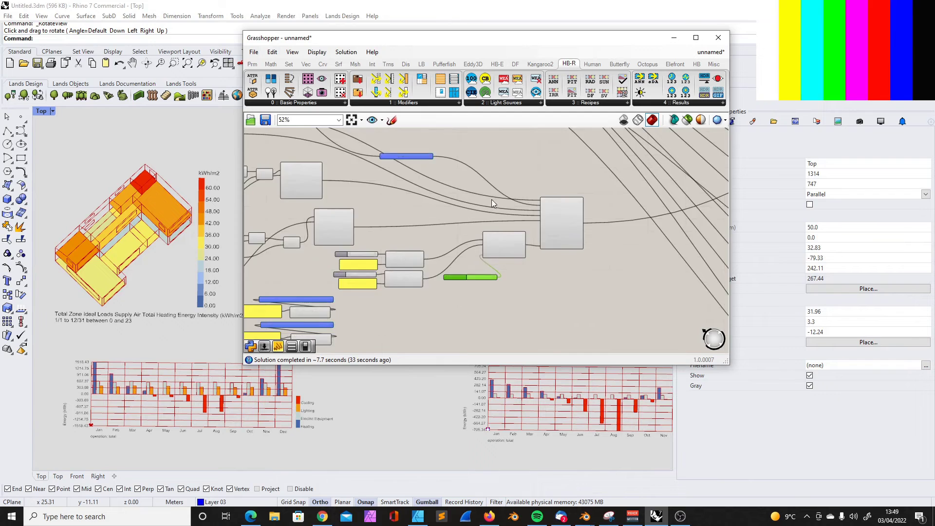
# Move the dehumidification slider lower, below the constant schedules, and shift the program component farther away from the setpoint component
pyautogui.moveTo(299, 136); pyautogui.dragTo(525, 288)
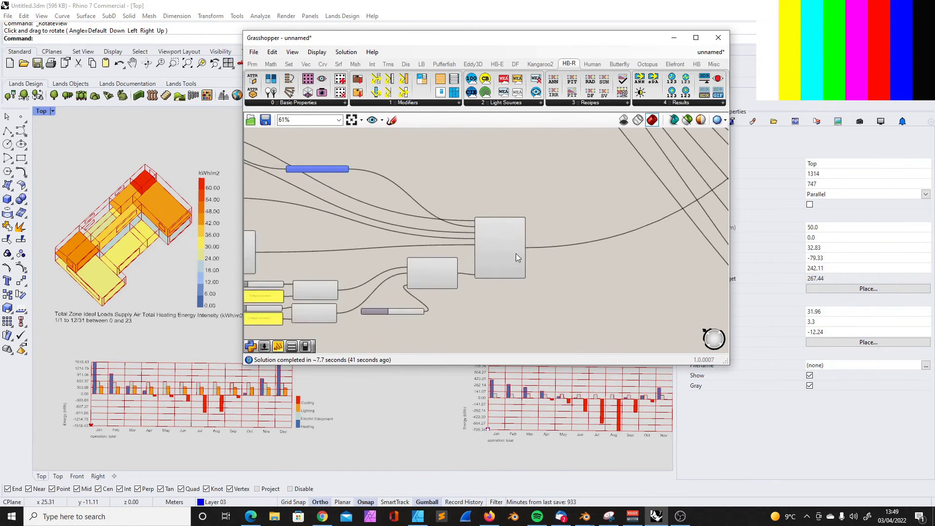
pyautogui.scroll(-5, 445, 221)
pyautogui.scroll(4, 444, 221)
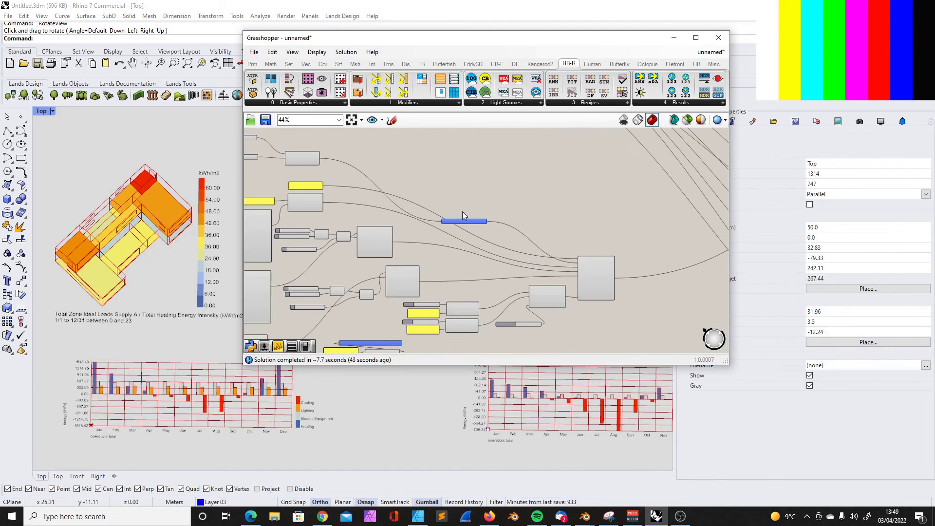
pyautogui.click(393, 159)
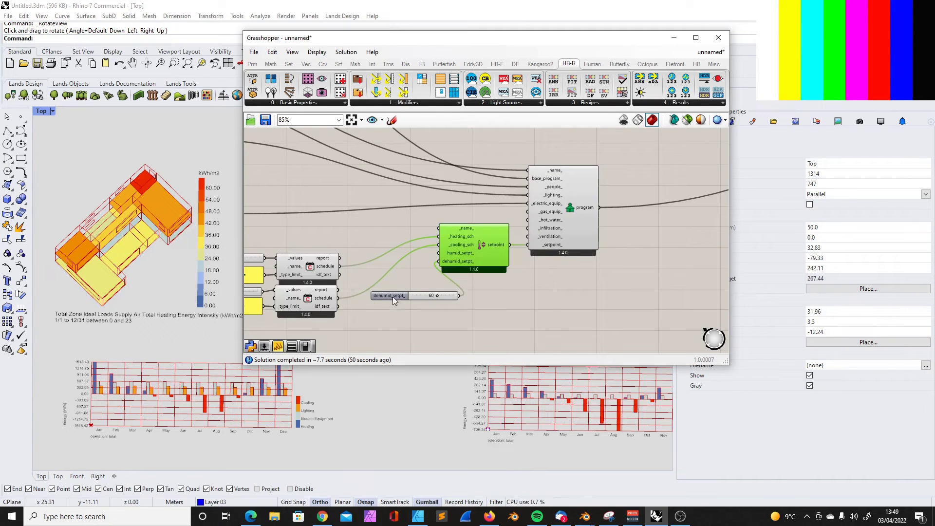
pyautogui.moveTo(393, 296); pyautogui.dragTo(347, 340)
pyautogui.moveTo(548, 210); pyautogui.dragTo(613, 207)
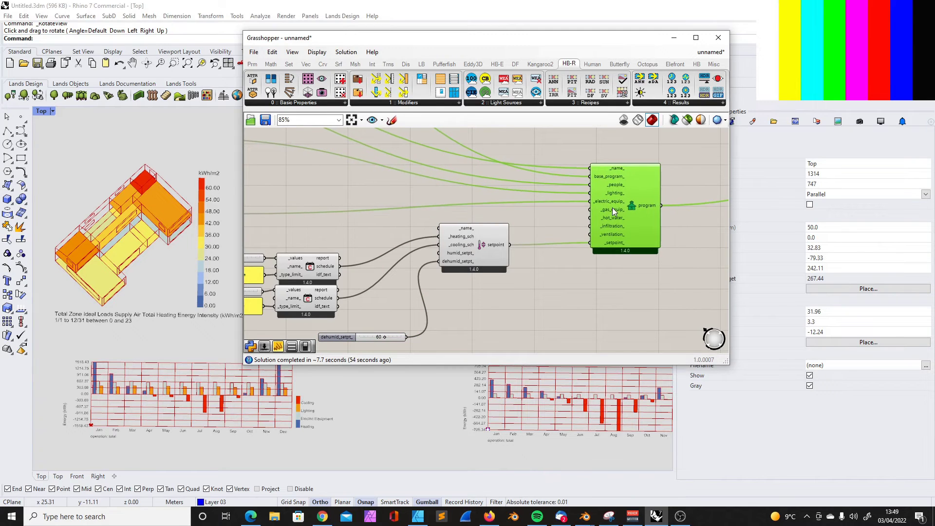
# Move the setpoint component closer to the program component, level with its setpoint input
pyautogui.scroll(3, 612, 208)
pyautogui.scroll(-2, 560, 190)
pyautogui.click(451, 230)
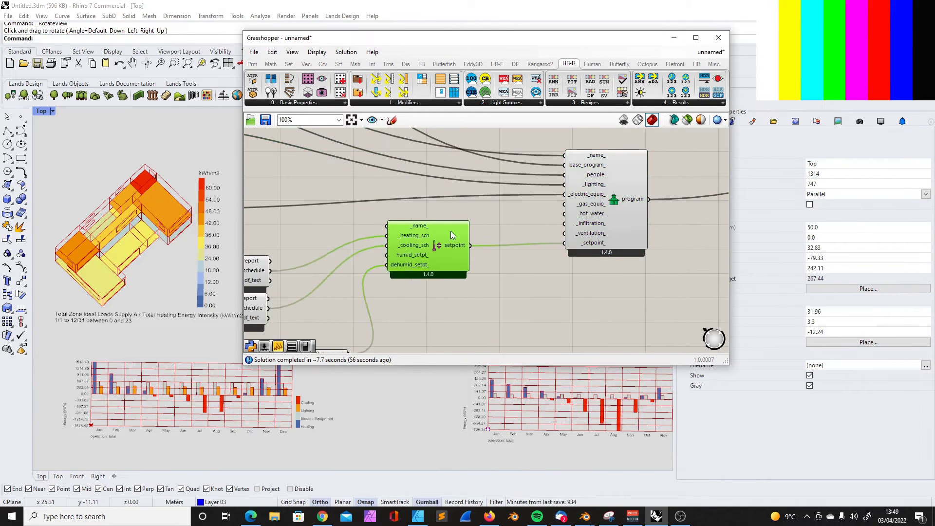
pyautogui.moveTo(451, 232); pyautogui.dragTo(472, 229)
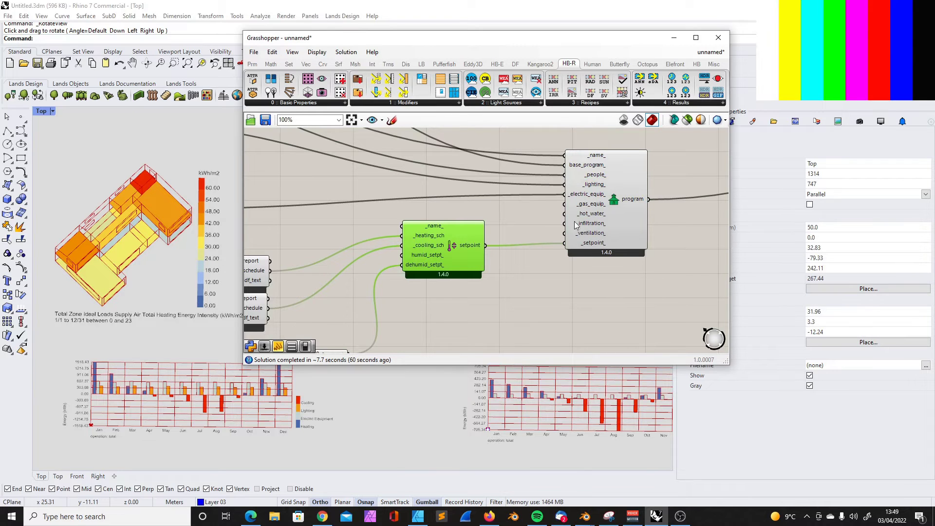
pyautogui.click(519, 224)
pyautogui.moveTo(461, 239); pyautogui.dragTo(503, 236)
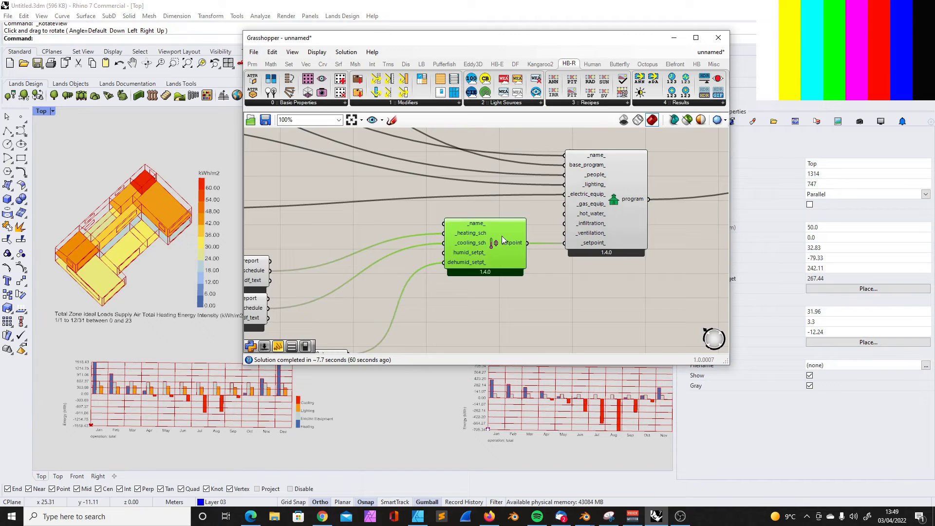
# Fine-tune the program and setpoint component positions so the wire between them is short and straight, and check the hot water input
pyautogui.scroll(-3, 433, 234)
pyautogui.scroll(-5, 431, 232)
pyautogui.moveTo(299, 174); pyautogui.dragTo(547, 306)
pyautogui.moveTo(512, 231)
pyautogui.mouseDown()
pyautogui.moveTo(542, 239)
pyautogui.moveTo(528, 227)
pyautogui.mouseUp()
pyautogui.click(519, 250)
pyautogui.scroll(6, 511, 234)
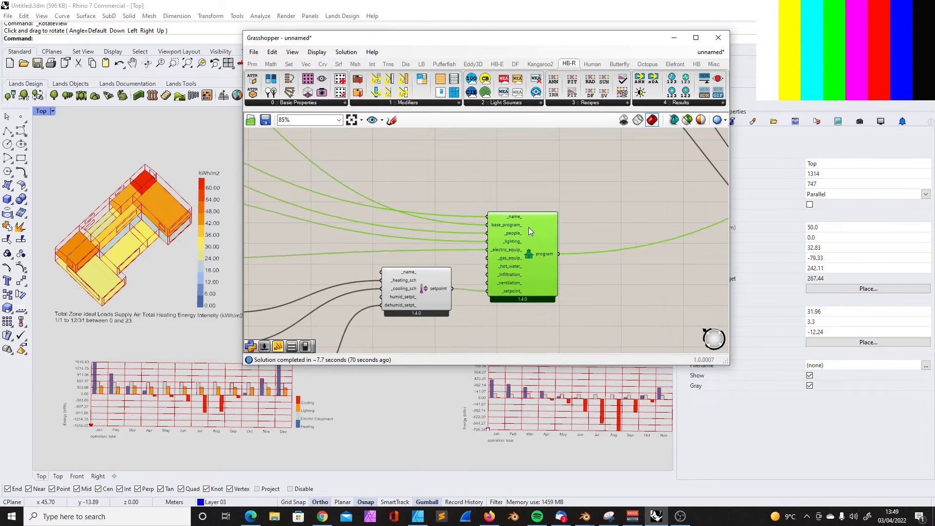
pyautogui.moveTo(433, 280); pyautogui.dragTo(448, 283)
pyautogui.moveTo(528, 230)
pyautogui.mouseDown()
pyautogui.moveTo(531, 221)
pyautogui.moveTo(531, 230)
pyautogui.mouseUp()
pyautogui.scroll(3, 529, 227)
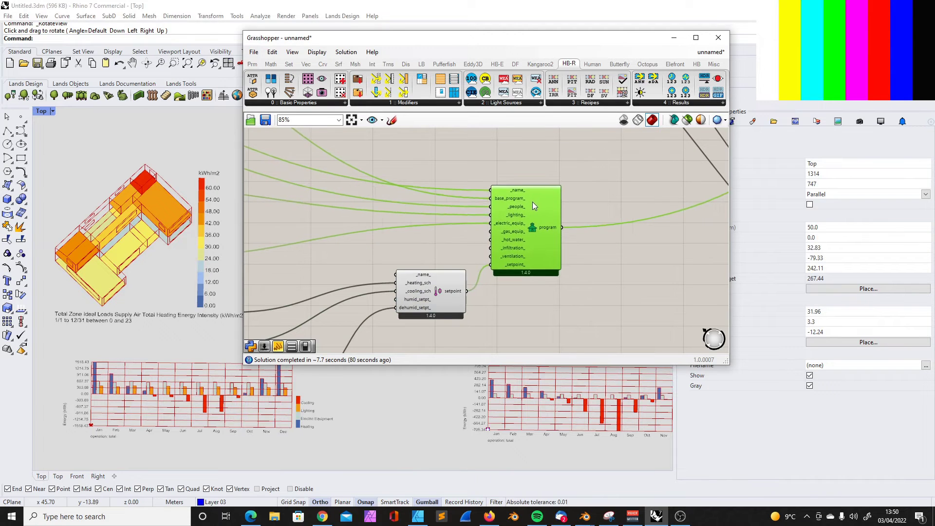
pyautogui.scroll(3, 510, 256)
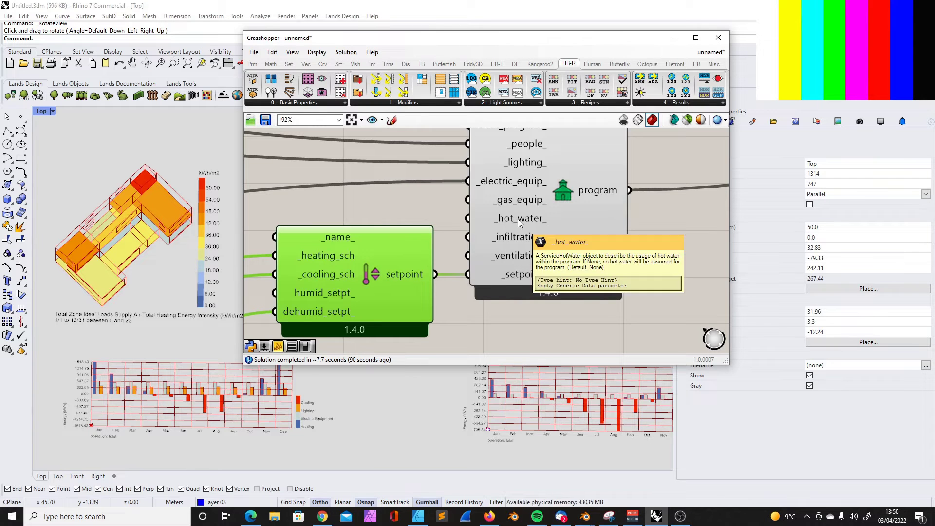
# Move the setpoint component below the program component and bring it and the dehumidification slider closer to the constant temperature schedules
pyautogui.scroll(-5, 522, 211)
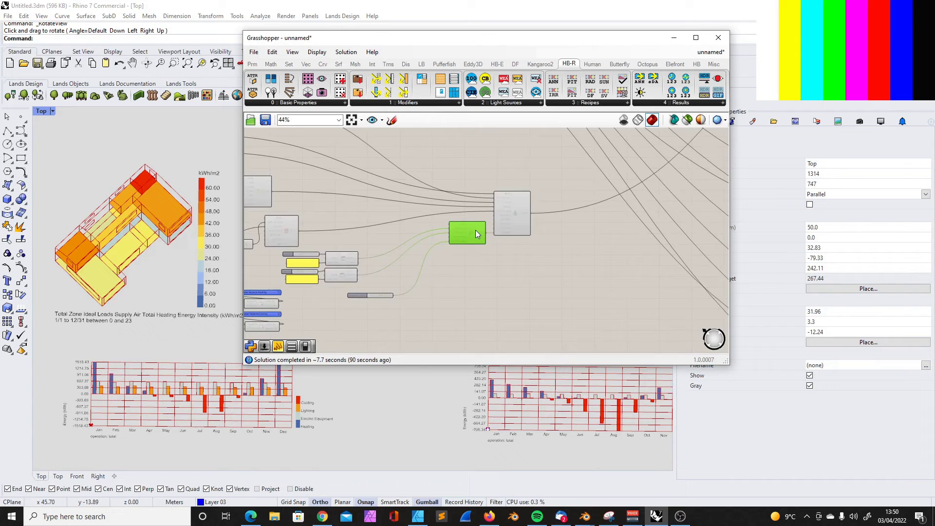
pyautogui.moveTo(476, 230); pyautogui.dragTo(462, 265)
pyautogui.scroll(3, 433, 278)
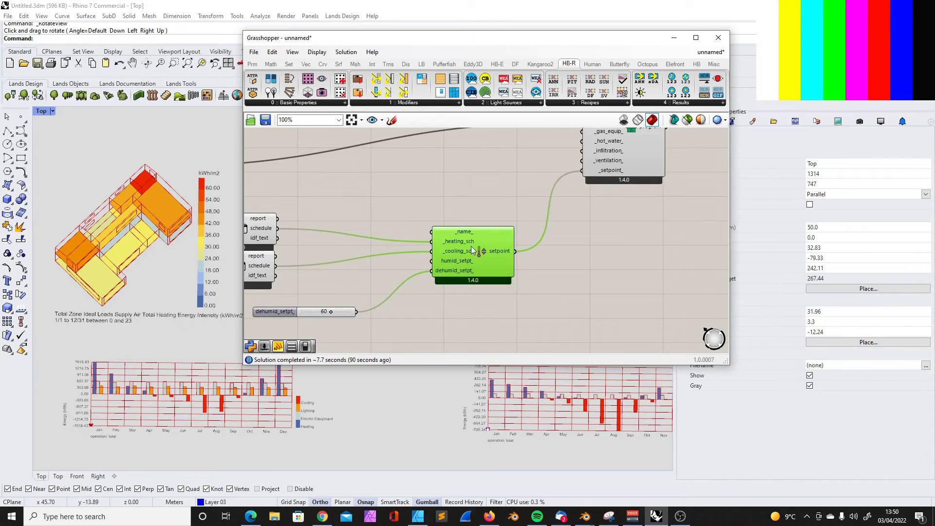
pyautogui.scroll(-2, 467, 249)
pyautogui.moveTo(431, 292); pyautogui.dragTo(290, 228)
pyautogui.scroll(2, 443, 234)
pyautogui.scroll(1, 505, 232)
pyautogui.click(410, 203)
pyautogui.scroll(2, 410, 203)
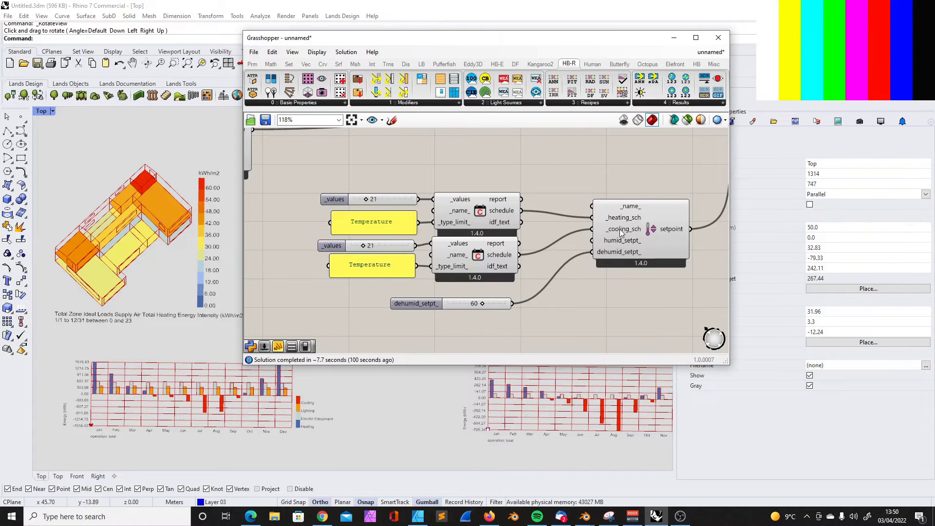
# Align the heating schedule's temperature slider with the cooling schedule's temperature slider
pyautogui.moveTo(622, 232)
pyautogui.moveTo(352, 198); pyautogui.dragTo(349, 198)
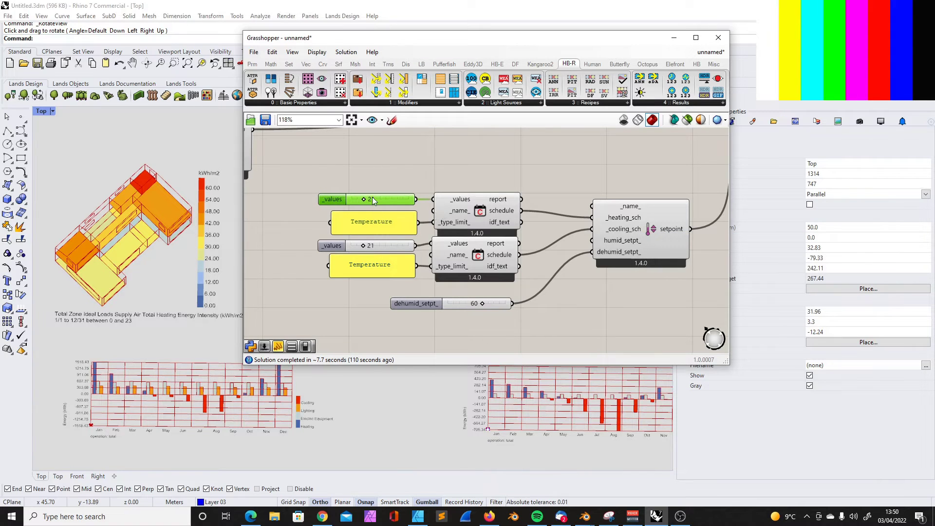
pyautogui.click(446, 190)
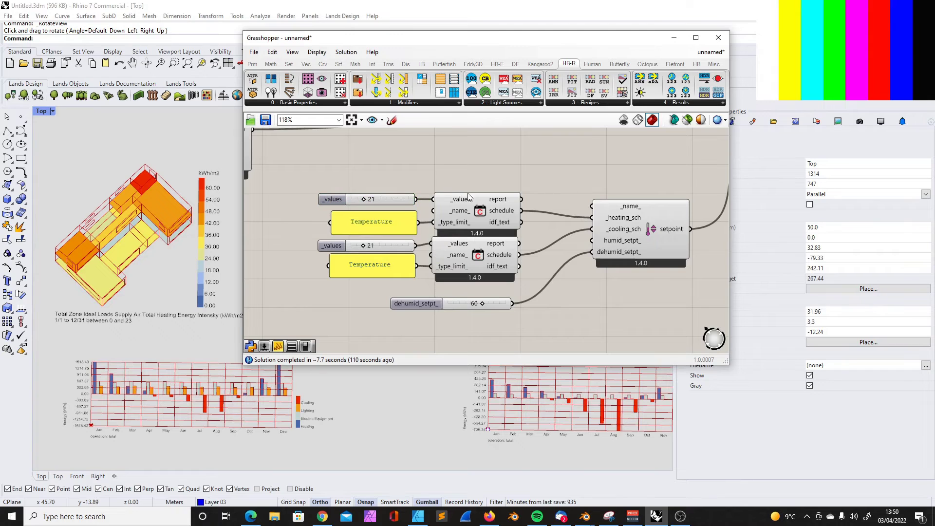
pyautogui.moveTo(460, 204)
# Examine the custom program's setpoint, lighting, equipment and Kitchen_Occupancy schedule components with their input sliders
pyautogui.moveTo(310, 177); pyautogui.dragTo(539, 316)
pyautogui.click(501, 185)
pyautogui.scroll(-2, 588, 214)
pyautogui.click(588, 214)
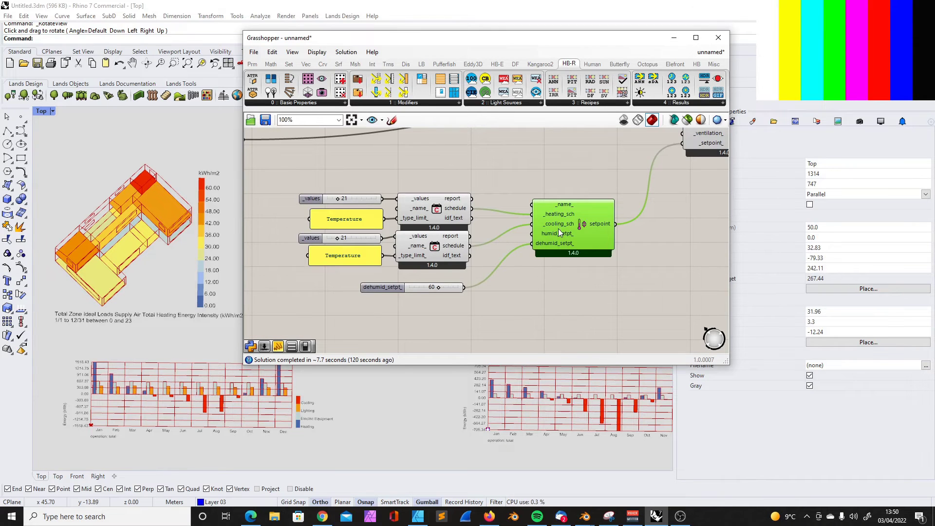
pyautogui.scroll(-11, 521, 239)
pyautogui.scroll(13, 352, 200)
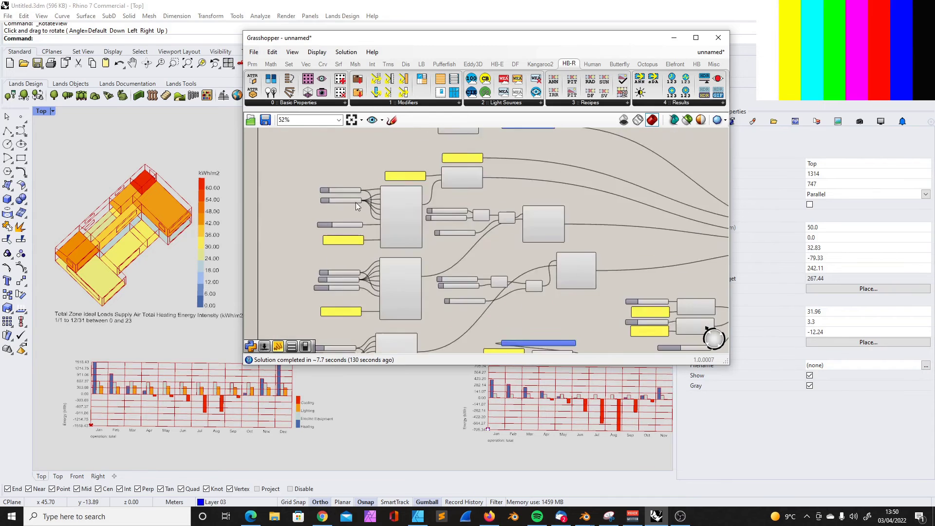
pyautogui.scroll(-4, 326, 182)
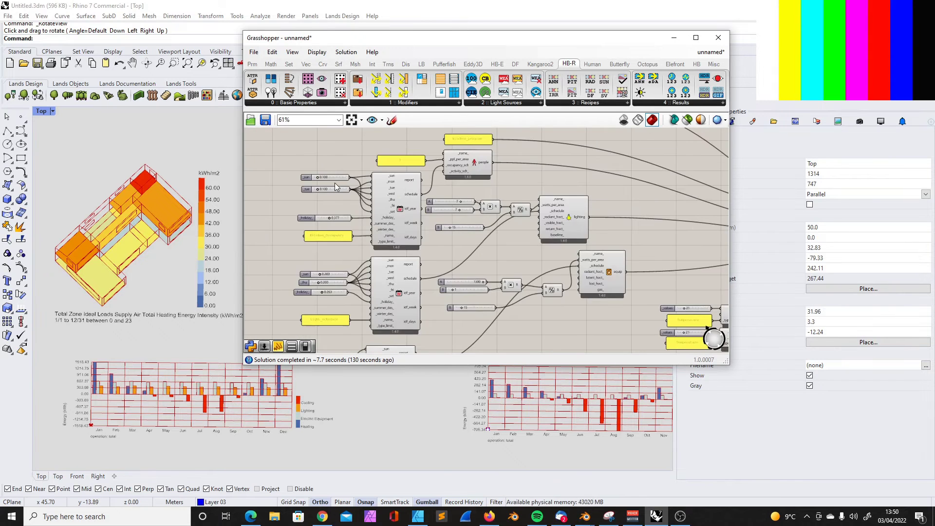
pyautogui.scroll(4, 326, 180)
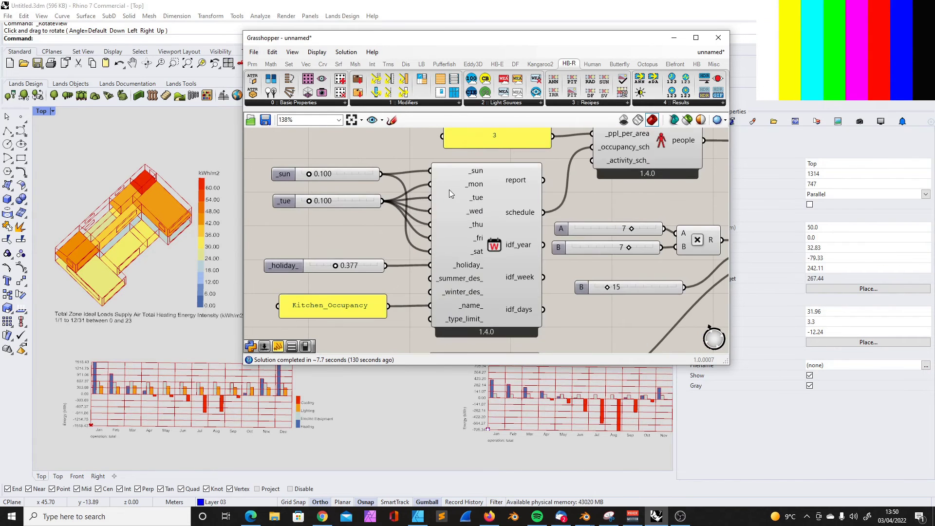
# Enter 0.1 as the Sunday value of the Kitchen_Occupancy schedule
pyautogui.scroll(-1, 448, 193)
pyautogui.doubleClick(366, 177)
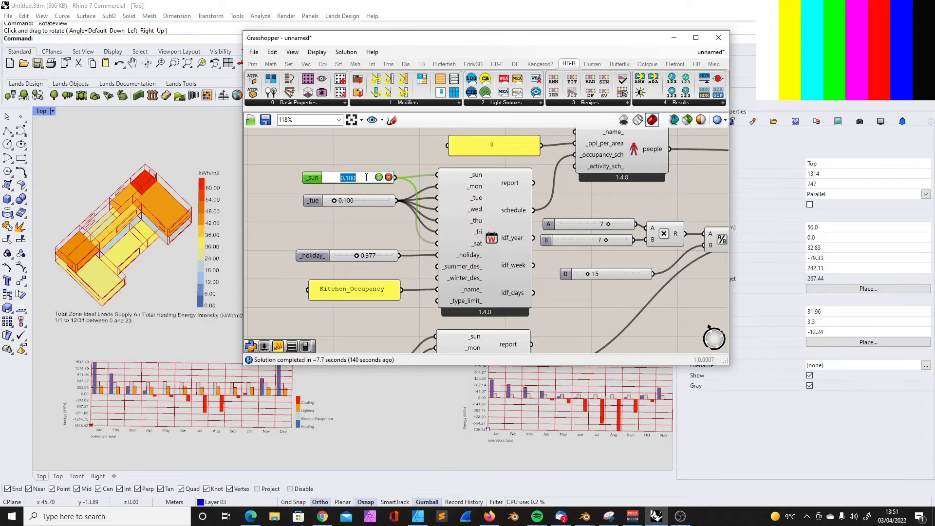
pyautogui.write('0.1')
pyautogui.press('Return')
pyautogui.click(358, 160)
pyautogui.scroll(-2, 368, 179)
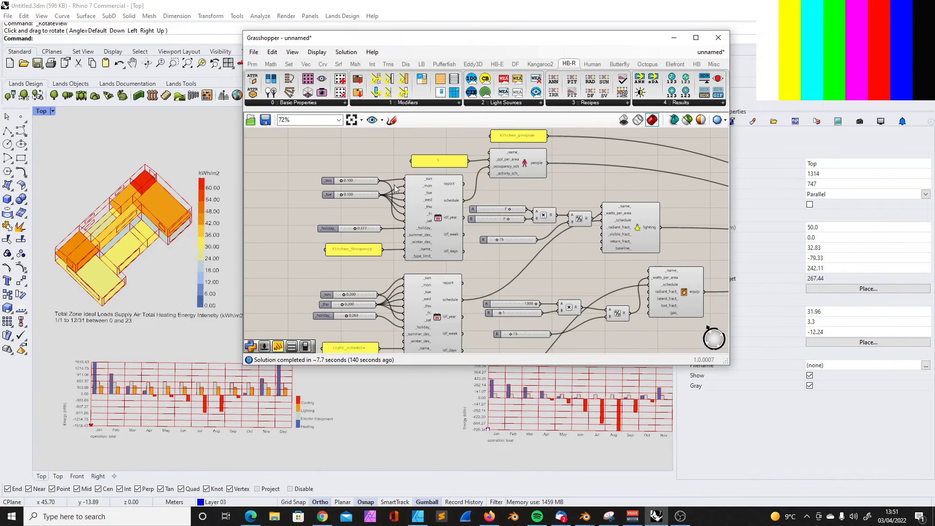
# Disconnect the People component from the custom program's _people_ input
pyautogui.scroll(2, 474, 174)
pyautogui.click(482, 164)
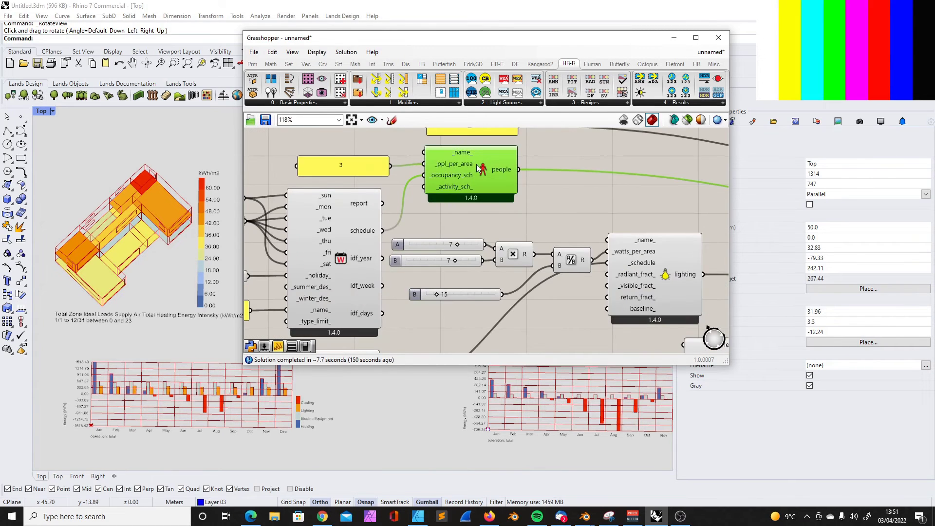
pyautogui.scroll(-3, 436, 165)
pyautogui.scroll(-2, 583, 198)
pyautogui.scroll(4, 580, 214)
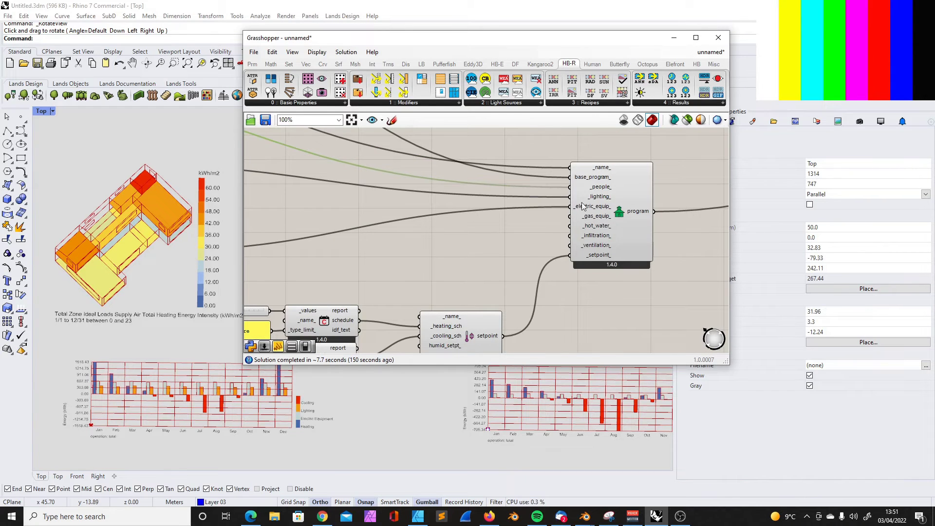
pyautogui.rightClick(601, 189)
pyautogui.moveTo(647, 226)
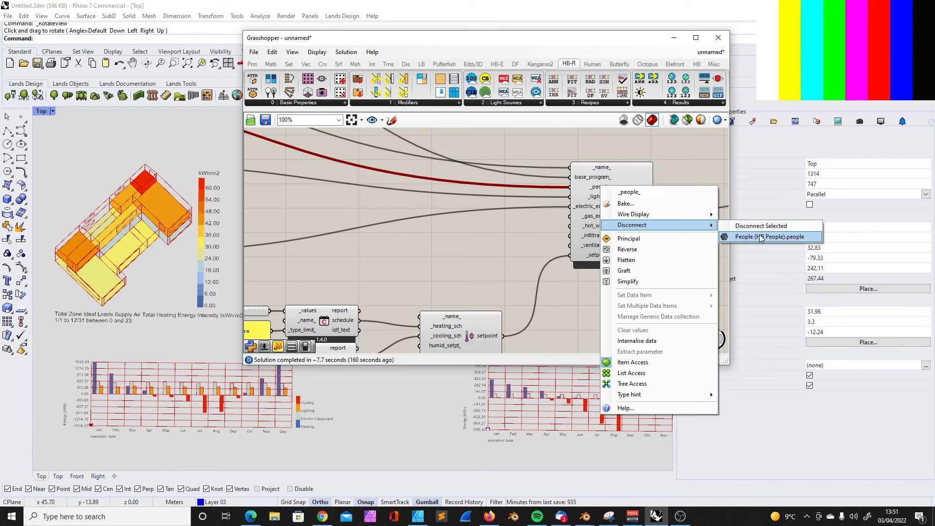
pyautogui.click(758, 227)
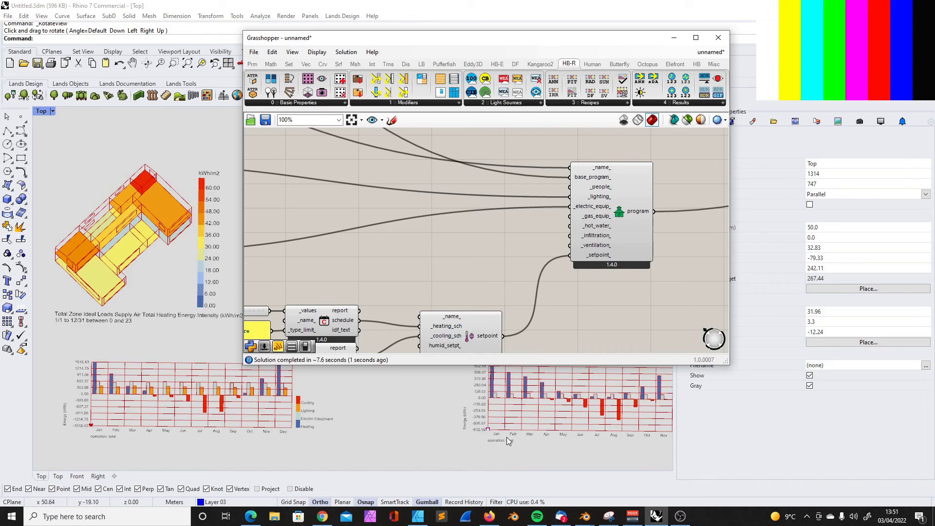
# Compare the two monthly energy charts in the viewport with occupancy removed from the custom program
pyautogui.moveTo(507, 436); pyautogui.dragTo(431, 448, button='right')
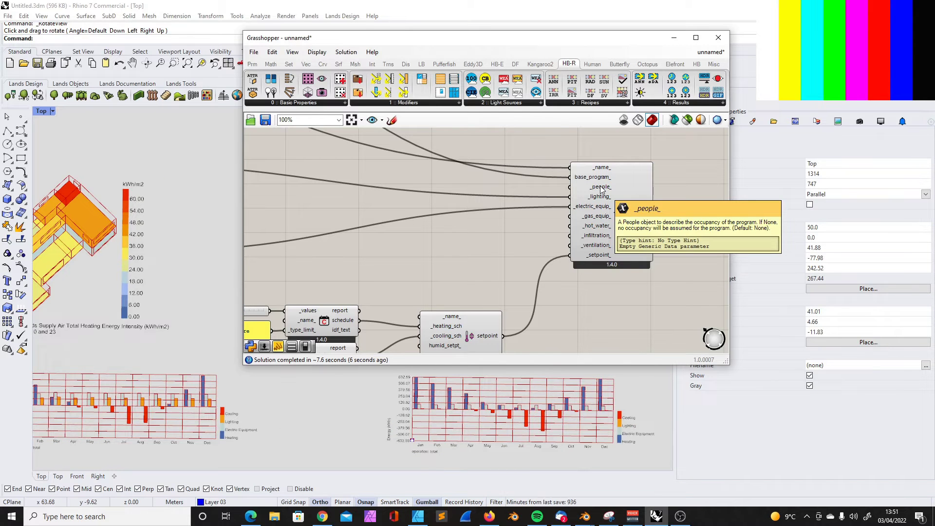
pyautogui.scroll(-3, 524, 229)
pyautogui.moveTo(524, 229); pyautogui.dragTo(707, 263, button='right')
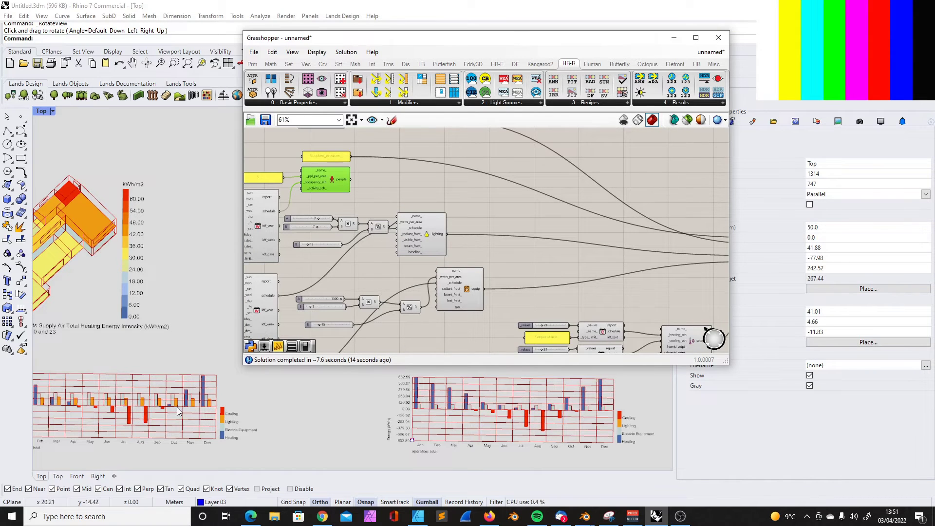
pyautogui.scroll(1, 176, 414)
pyautogui.scroll(-1, 96, 422)
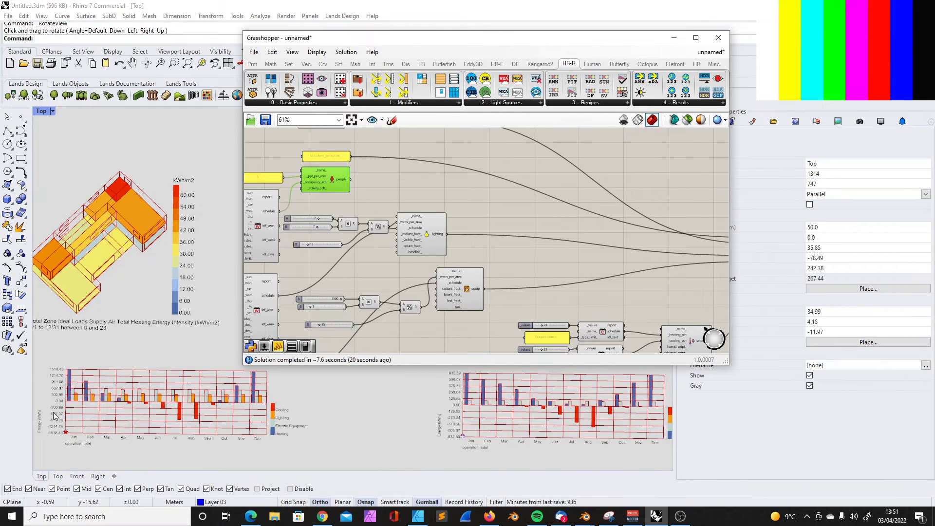
# Reconnect the People component's output to the custom program's _people_ input and rerun the simulation
pyautogui.scroll(-2, 377, 258)
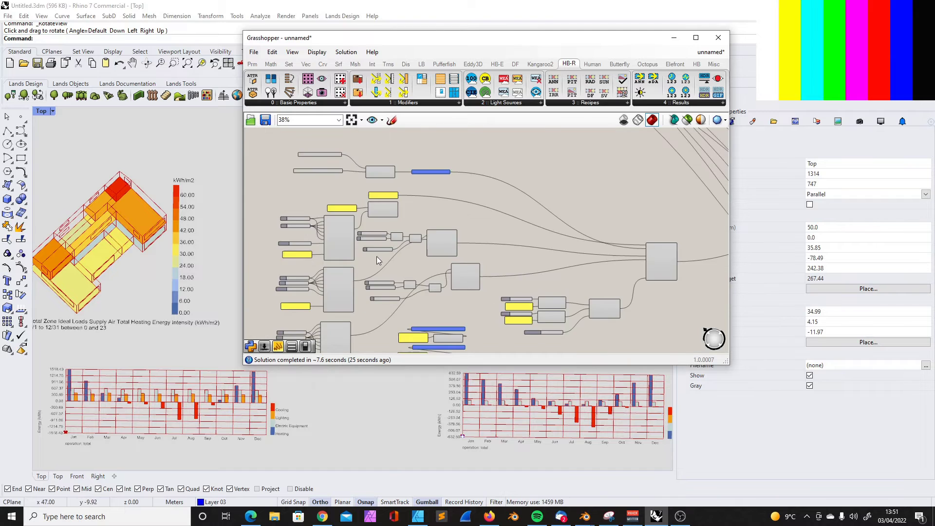
pyautogui.scroll(1, 487, 259)
pyautogui.scroll(1, 390, 163)
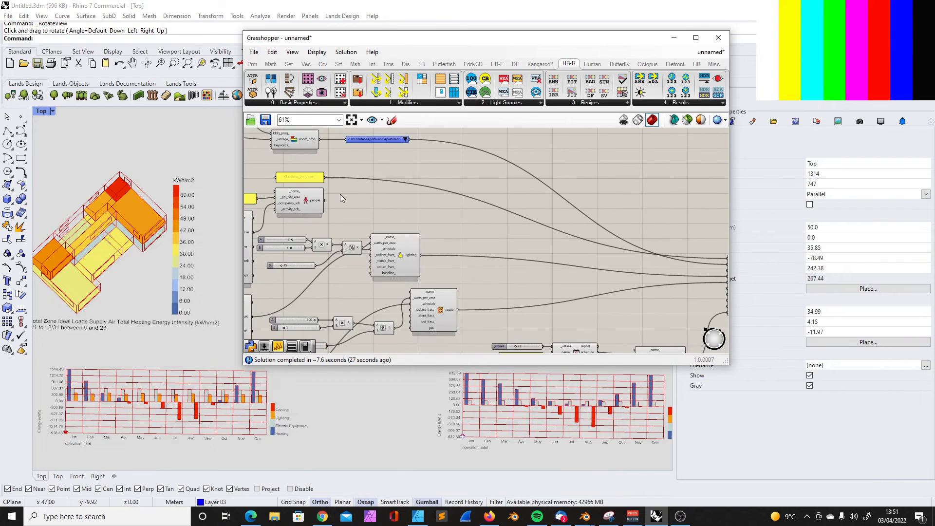
pyautogui.scroll(-3, 340, 194)
pyautogui.scroll(2, 381, 210)
pyautogui.scroll(1, 331, 200)
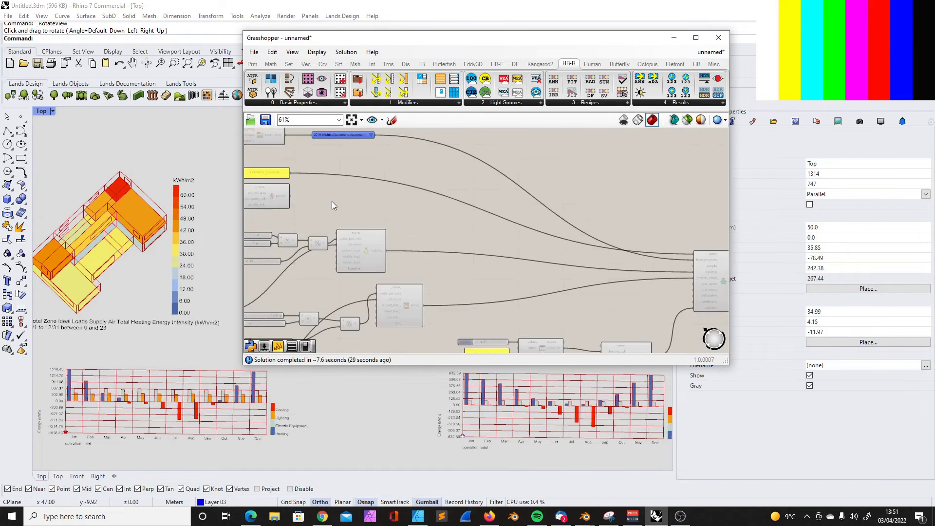
pyautogui.moveTo(290, 196); pyautogui.dragTo(697, 276)
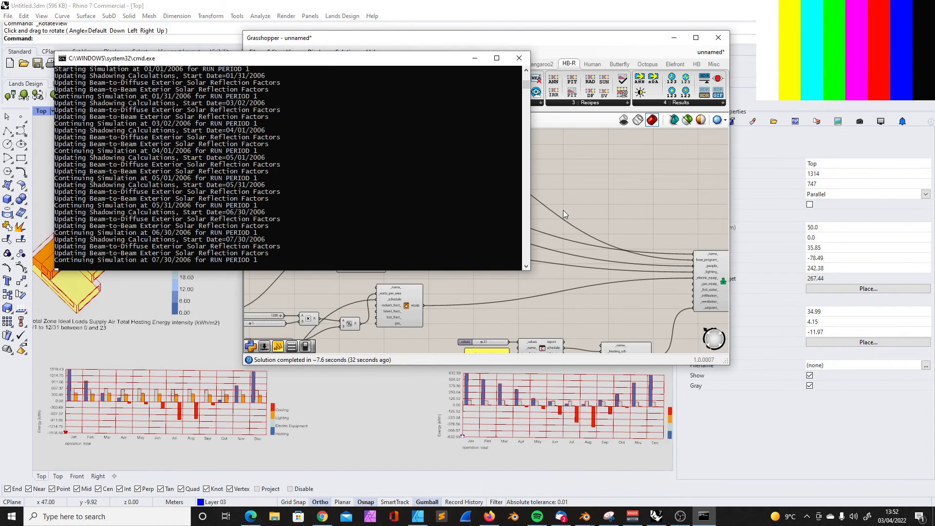
pyautogui.scroll(-5, 468, 274)
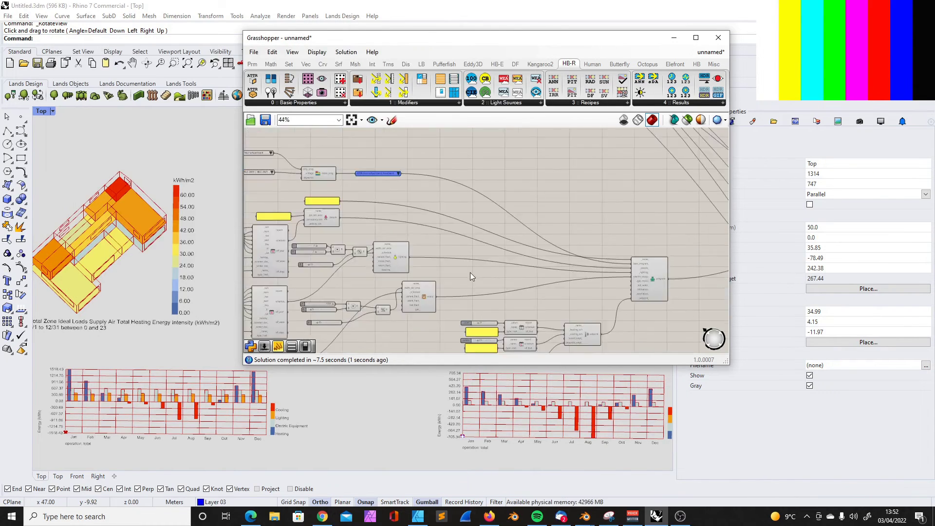
# Examine the heating and cooling temperature schedules, the dehumidification slider and the program's _setpoint_ input
pyautogui.scroll(9, 524, 283)
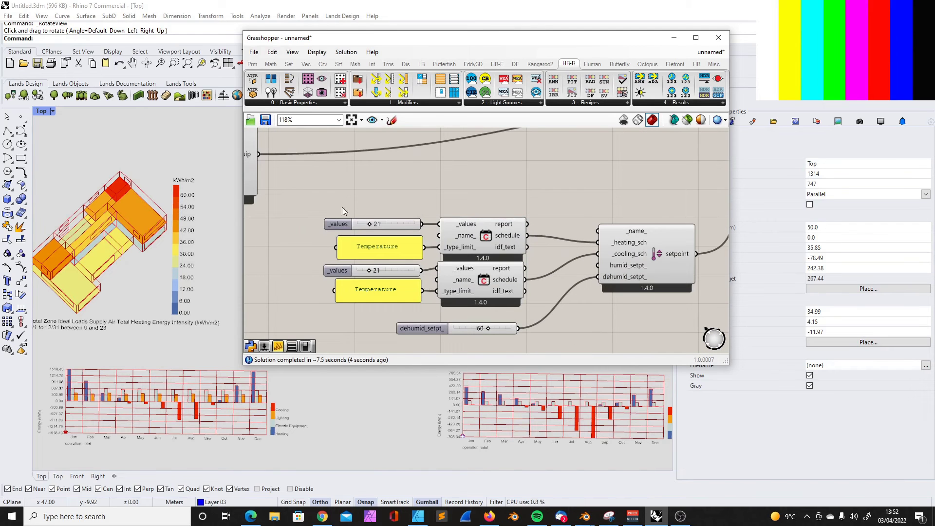
pyautogui.scroll(-2, 305, 194)
pyautogui.moveTo(470, 308); pyautogui.dragTo(495, 319)
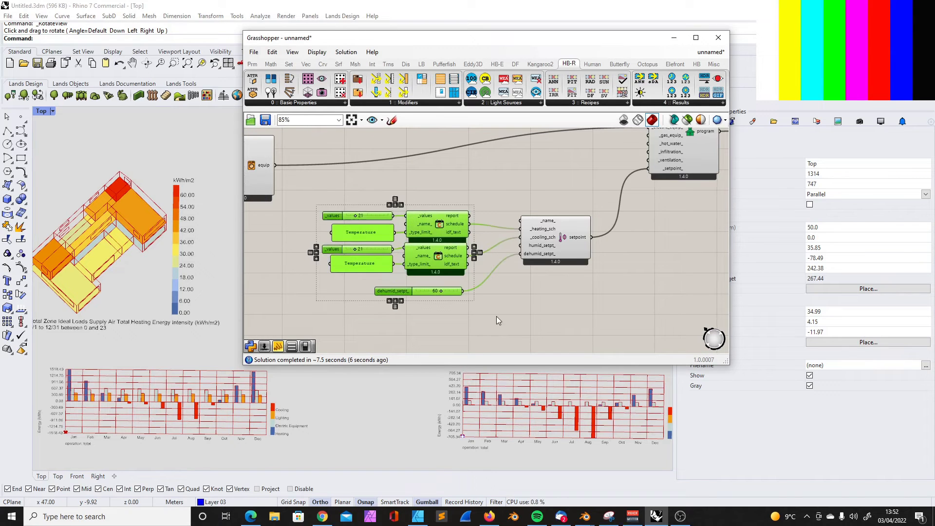
pyautogui.click(554, 300)
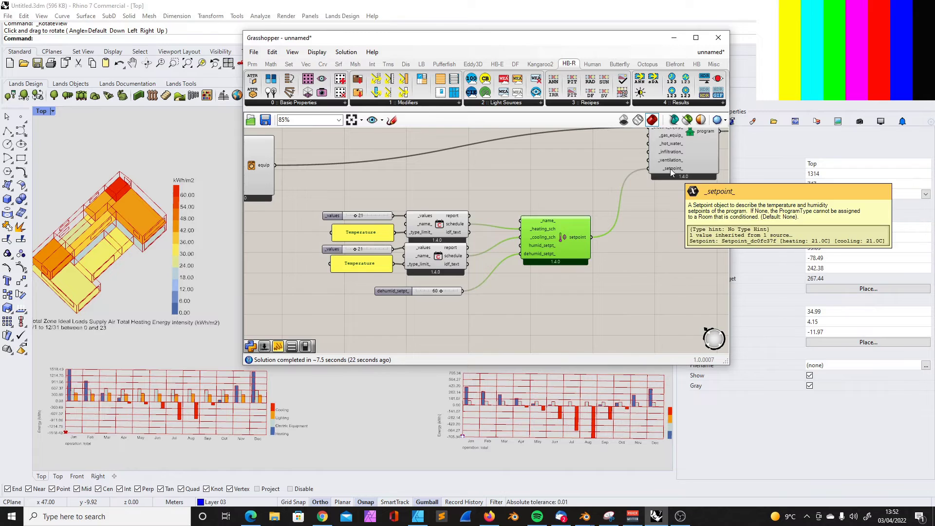
pyautogui.scroll(2, 616, 214)
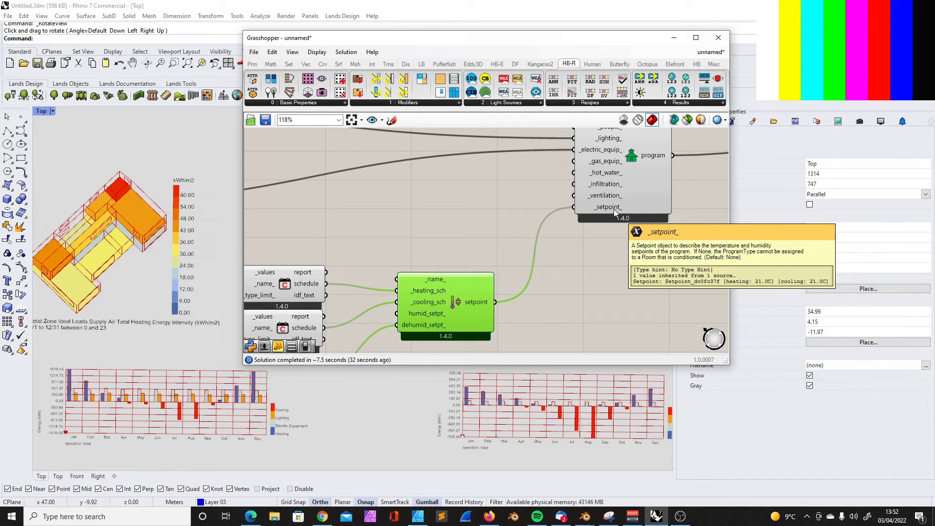
pyautogui.scroll(-4, 592, 265)
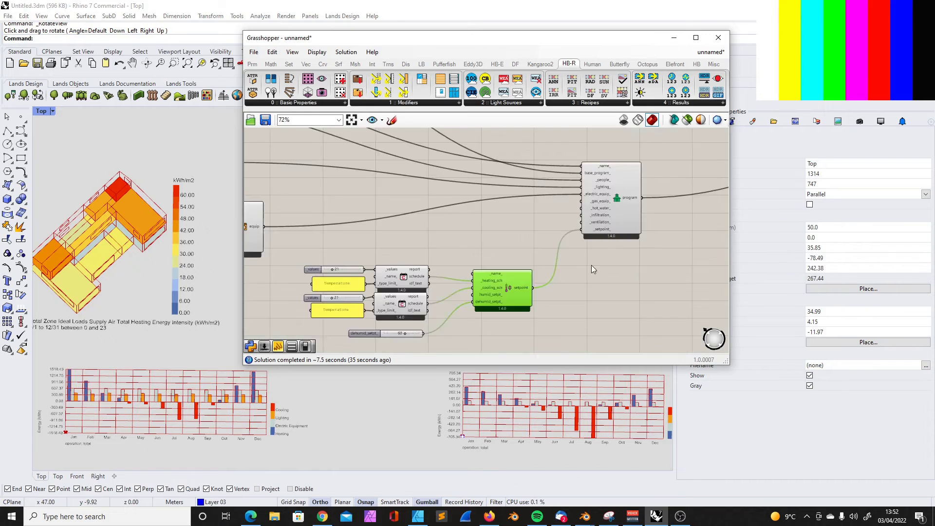
# Set the heating schedule's constant temperature value to 22
pyautogui.scroll(6, 438, 202)
pyautogui.doubleClick(425, 244)
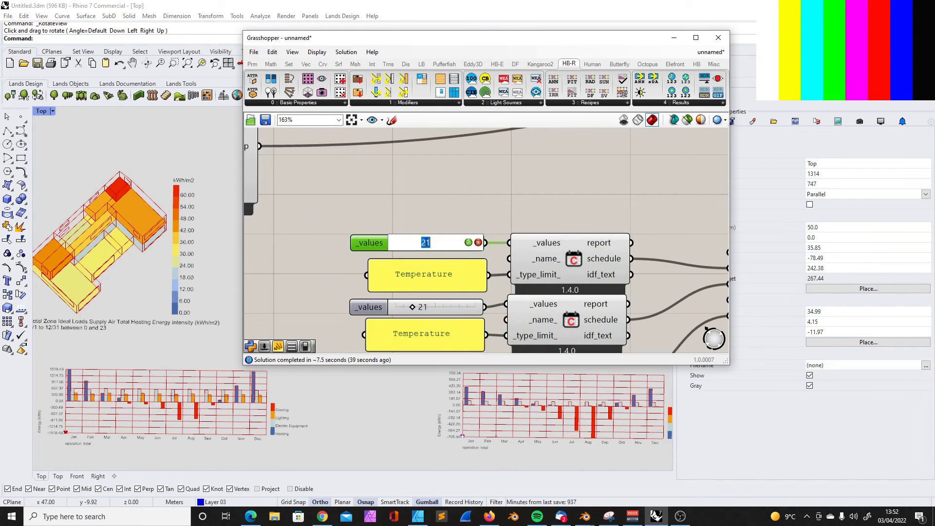
pyautogui.click(435, 239)
pyautogui.write('2')
pyautogui.press('Escape')
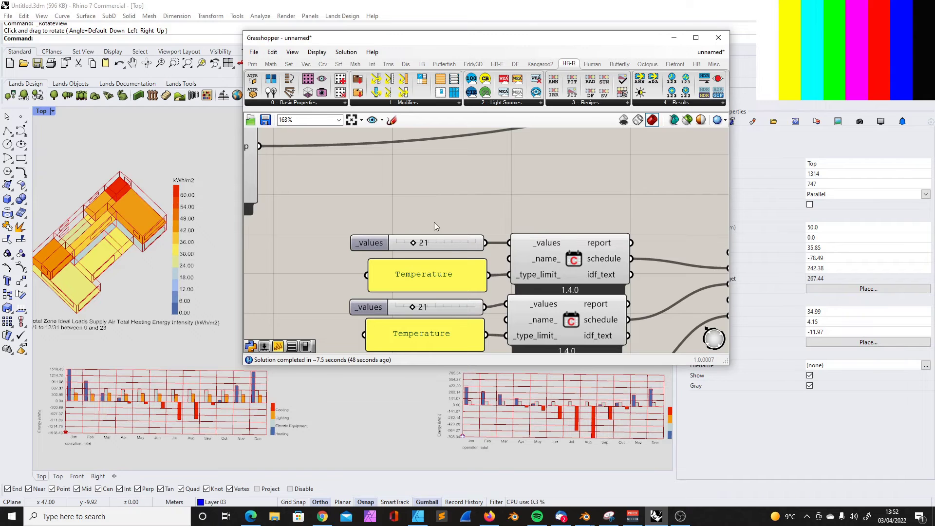
pyautogui.doubleClick(426, 243)
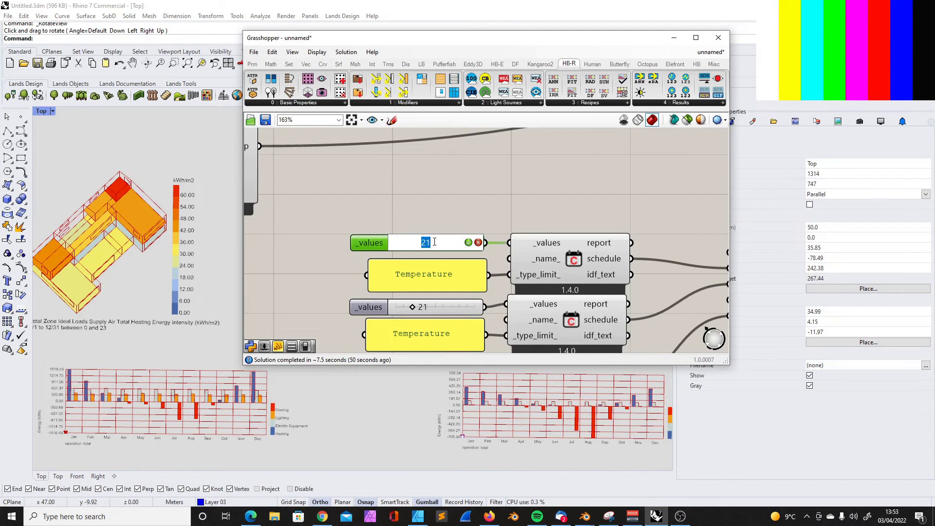
pyautogui.press('Return')
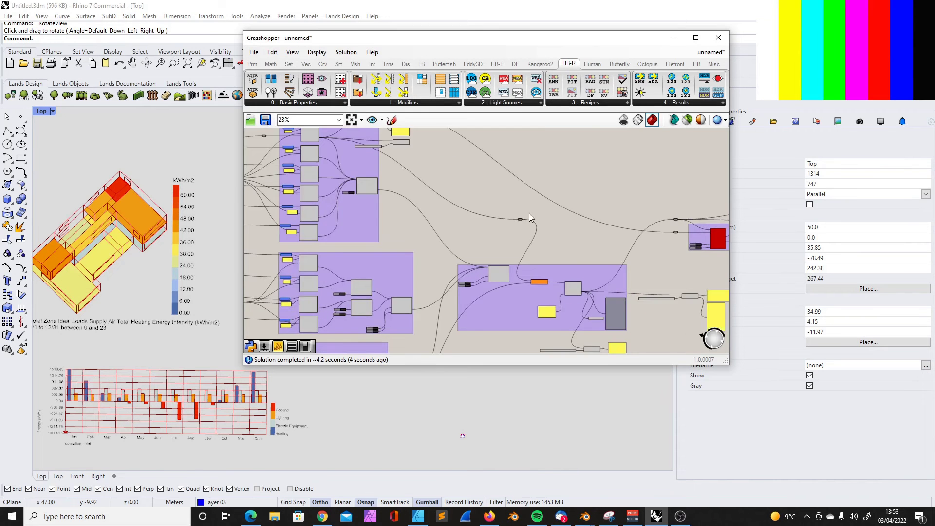
# Locate the red energy simulation component and read its error messages
pyautogui.moveTo(530, 214); pyautogui.dragTo(448, 207, button='right')
pyautogui.scroll(8, 644, 226)
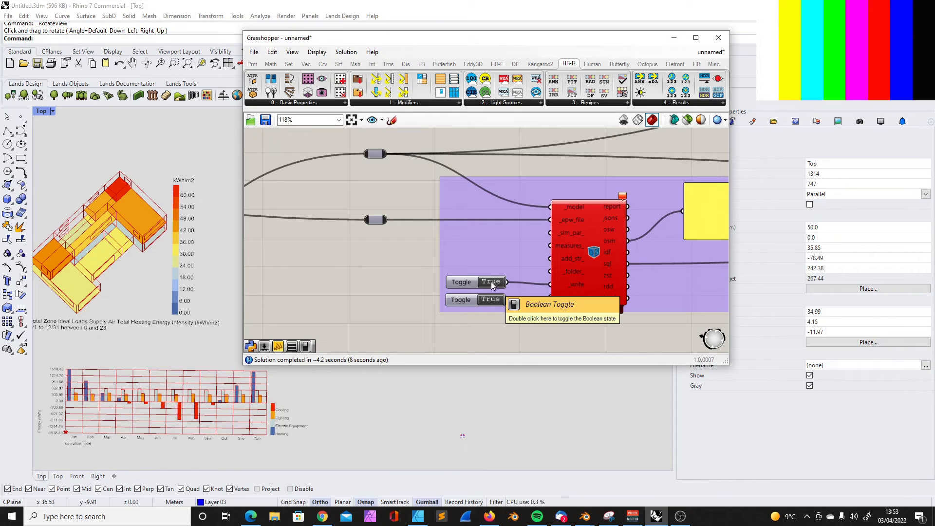
pyautogui.moveTo(621, 198)
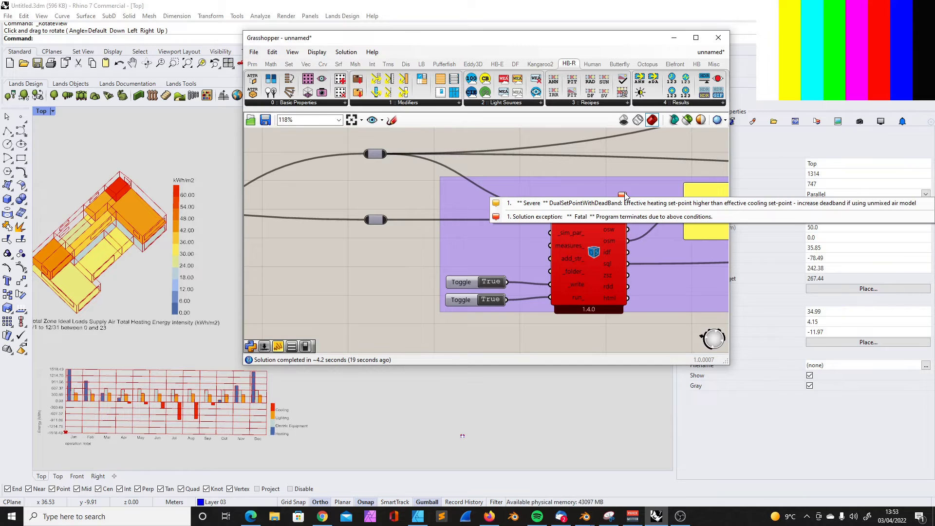
# Return to the custom program and select the setpoint component with its temperature schedules and dehumidification slider
pyautogui.scroll(-6, 602, 177)
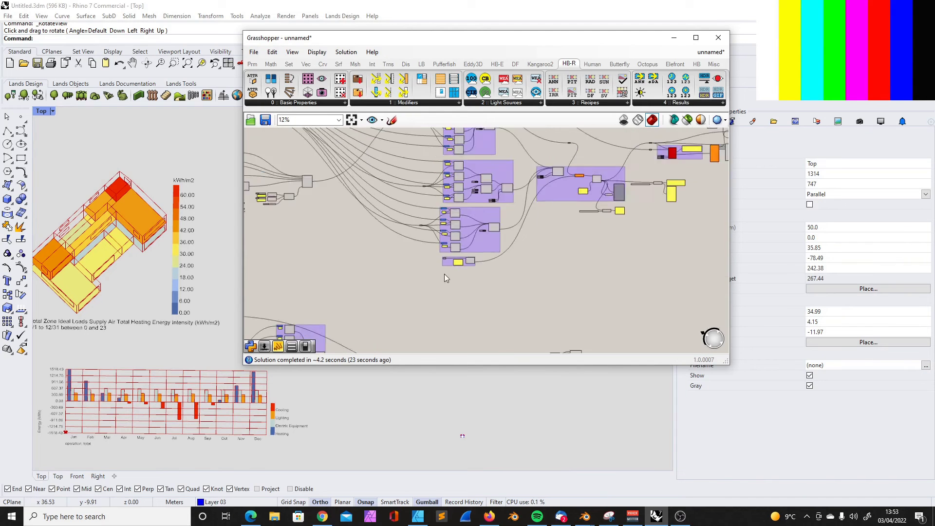
pyautogui.moveTo(444, 274); pyautogui.dragTo(463, 195, button='right')
pyautogui.scroll(2, 453, 204)
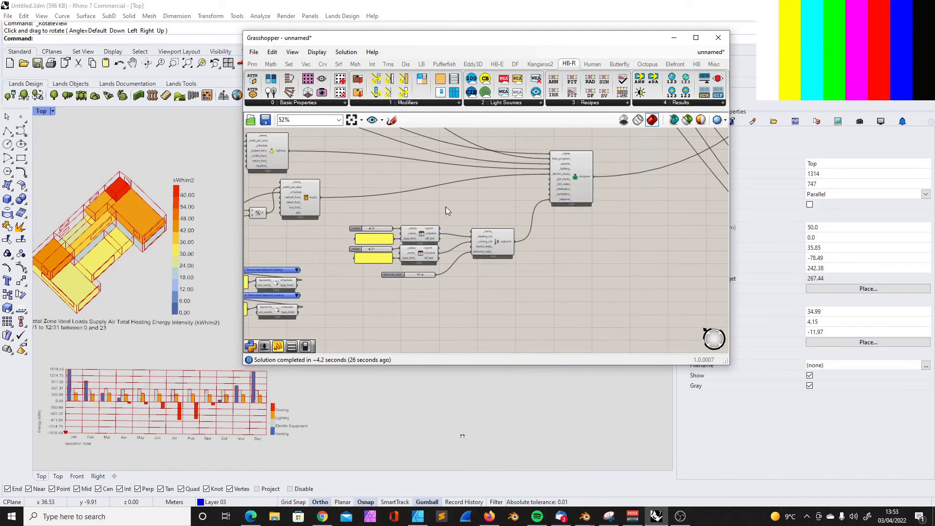
pyautogui.moveTo(344, 217); pyautogui.dragTo(520, 294)
pyautogui.moveTo(492, 243)
pyautogui.mouseDown()
pyautogui.moveTo(475, 262)
pyautogui.moveTo(483, 237)
pyautogui.mouseUp()
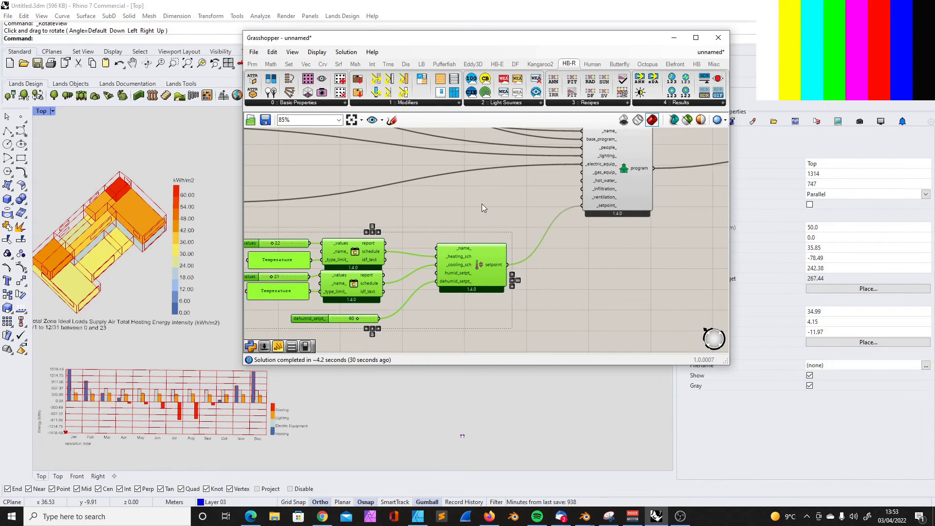
# Review the custom kitchen program's full component group, from its schedules and load inputs to the setpoint and program components
pyautogui.click(579, 165)
pyautogui.scroll(-6, 544, 235)
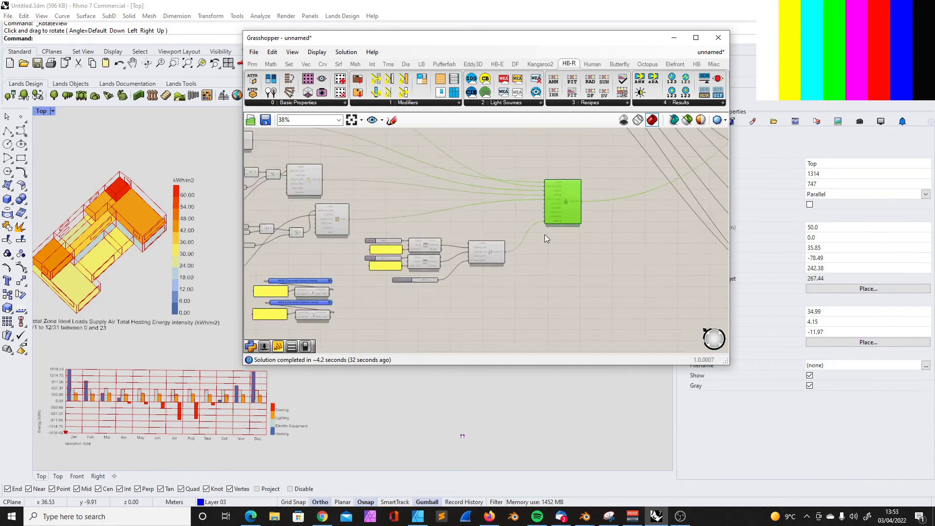
pyautogui.moveTo(400, 171); pyautogui.dragTo(575, 317)
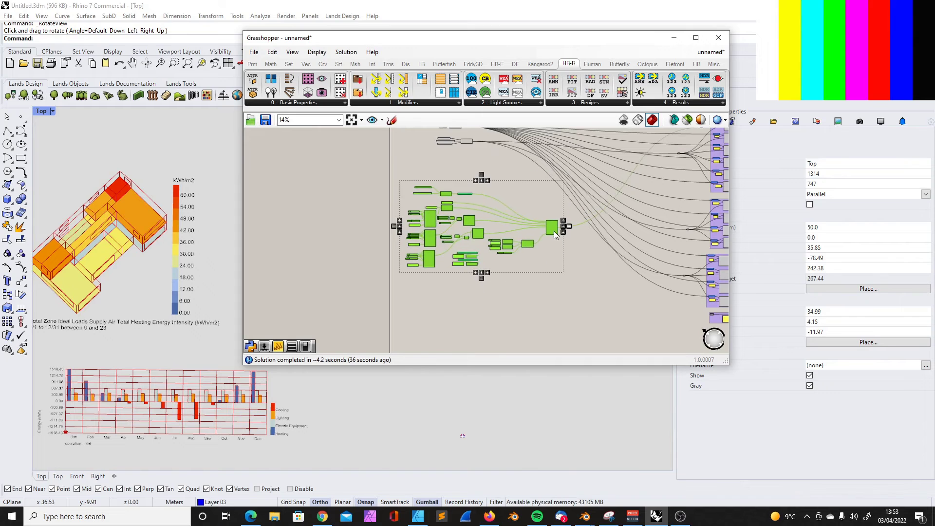
pyautogui.scroll(10, 565, 223)
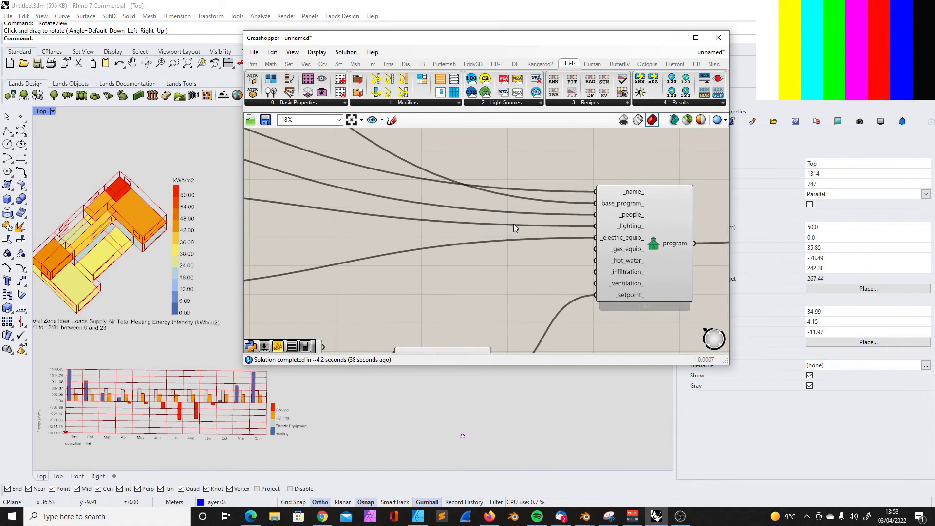
pyautogui.scroll(-5, 650, 203)
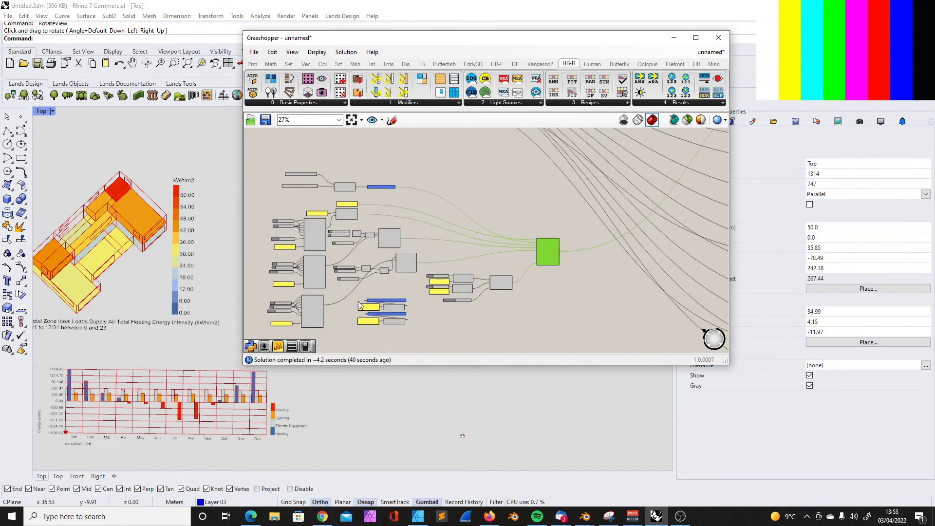
pyautogui.scroll(-3, 535, 267)
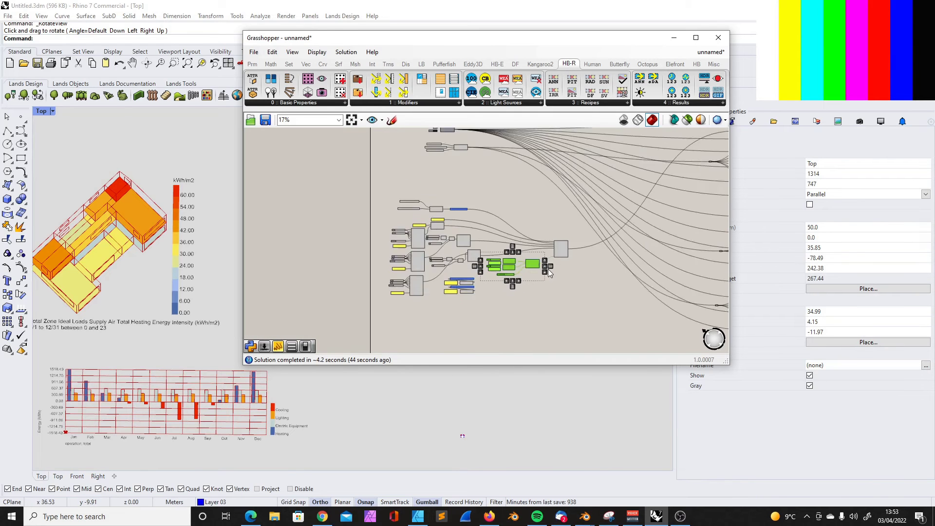
pyautogui.scroll(2, 528, 270)
pyautogui.scroll(-4, 487, 267)
pyautogui.moveTo(324, 198); pyautogui.dragTo(532, 323)
pyautogui.scroll(-2, 560, 200)
pyautogui.scroll(6, 394, 265)
pyautogui.moveTo(359, 185); pyautogui.dragTo(487, 233)
pyautogui.scroll(-3, 483, 312)
pyautogui.scroll(4, 508, 268)
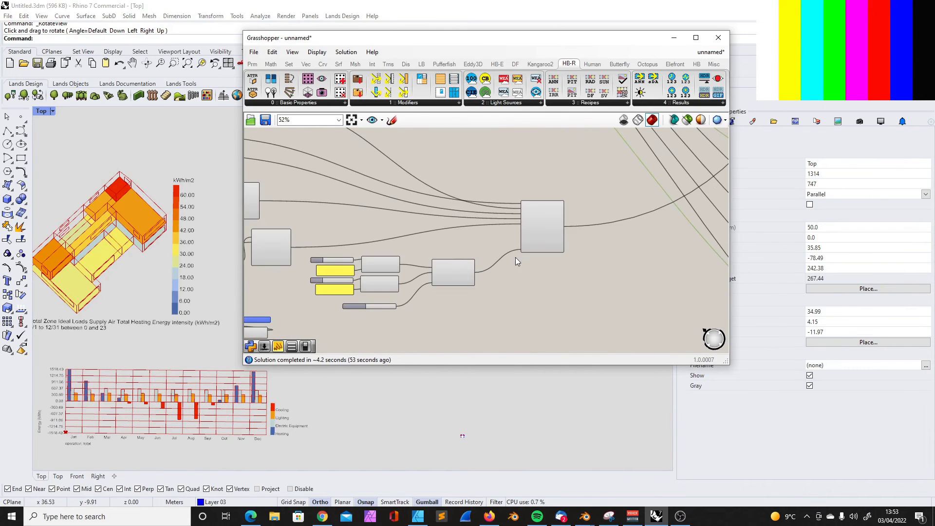
pyautogui.click(545, 245)
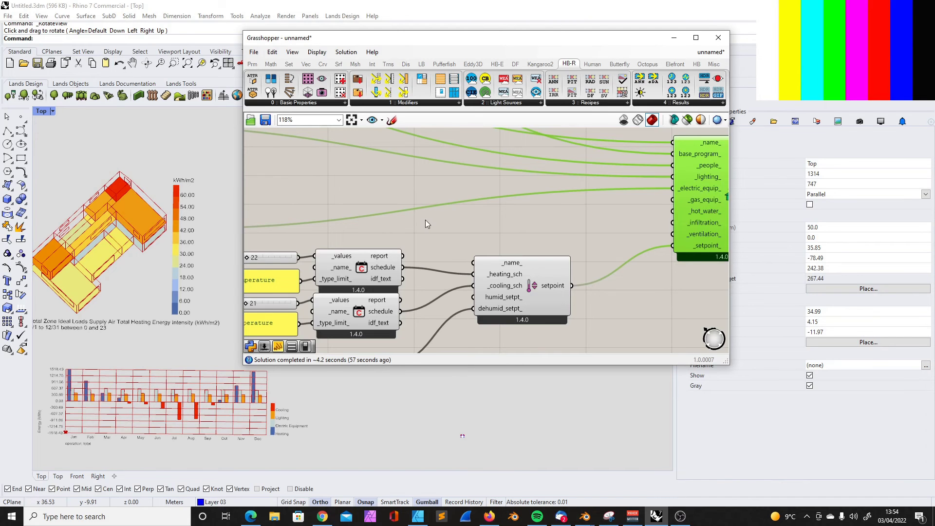
# Lock the Grasshopper solver so the heating and cooling setpoint schedules can be edited without recalculating
pyautogui.scroll(-4, 433, 222)
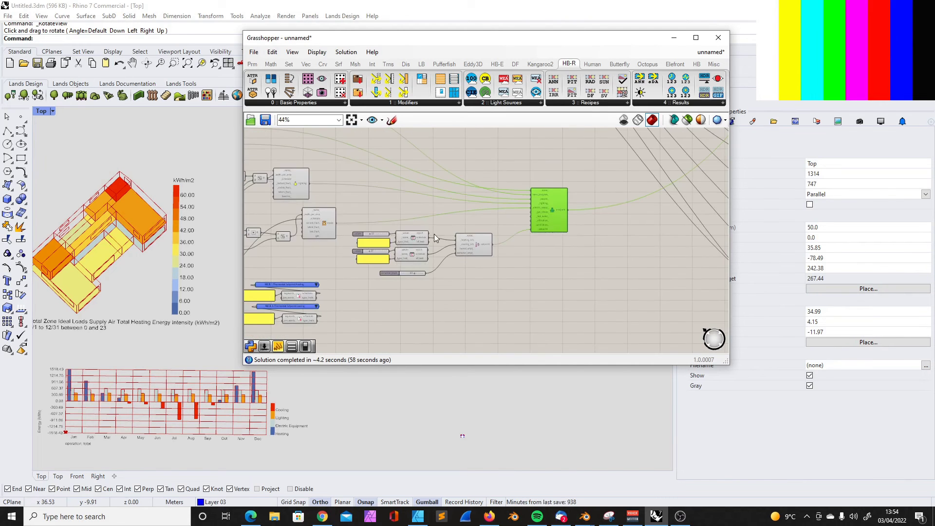
pyautogui.scroll(2, 428, 234)
pyautogui.scroll(3, 339, 218)
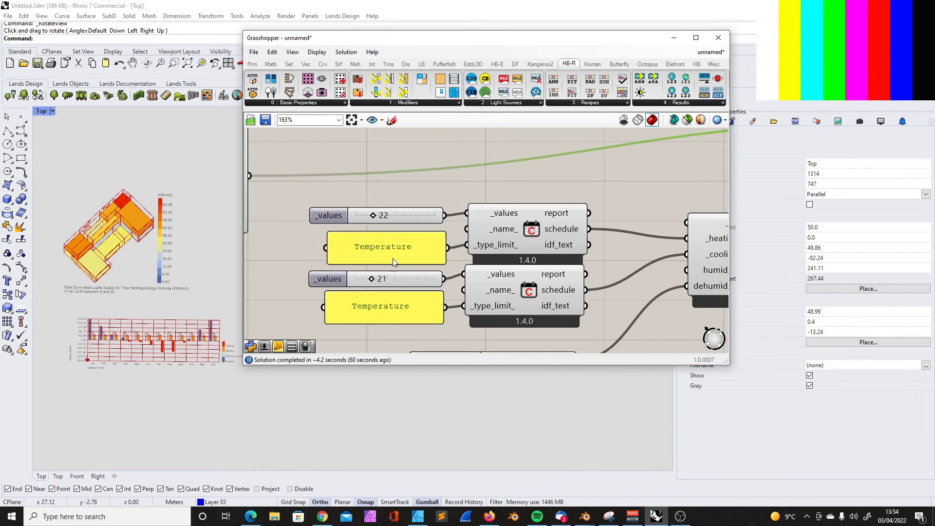
pyautogui.doubleClick(384, 283)
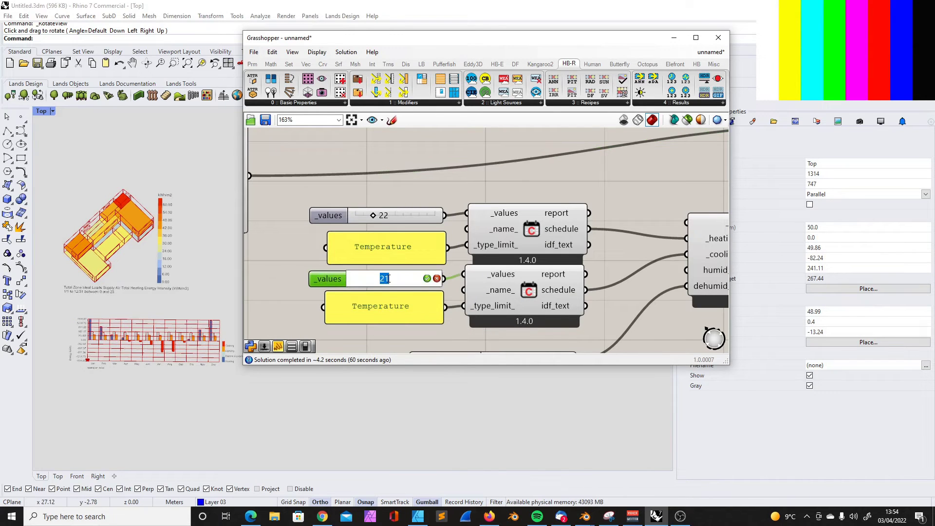
pyautogui.press('Return')
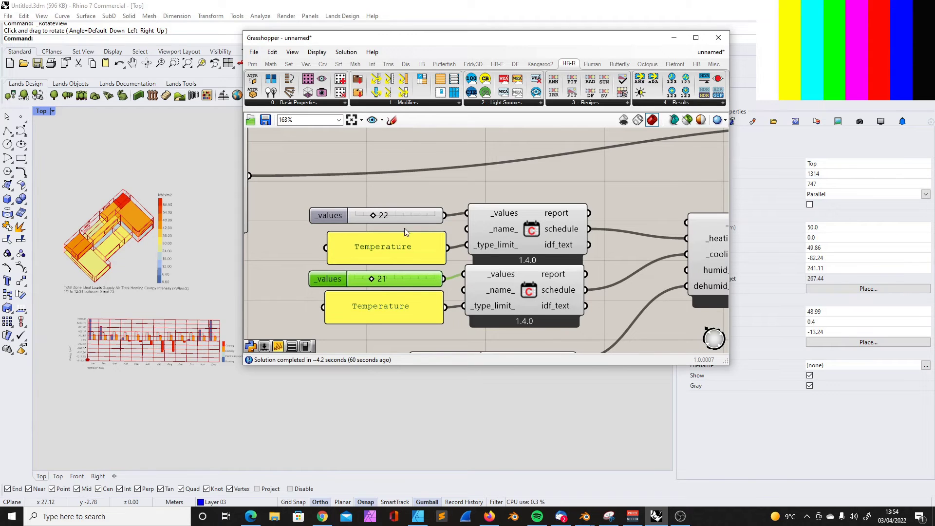
pyautogui.click(475, 182)
pyautogui.middleClick(476, 182)
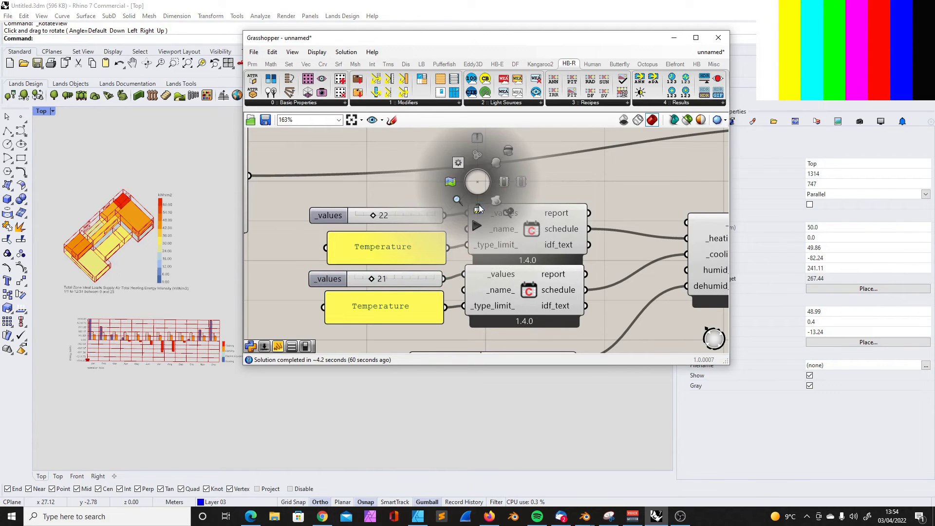
pyautogui.click(479, 205)
# Set the heating schedule's constant temperature value to 21 and the cooling schedule's to 25
pyautogui.doubleClick(398, 213)
pyautogui.write('22')
pyautogui.doubleClick(390, 279)
pyautogui.write('2')
pyautogui.doubleClick(390, 215)
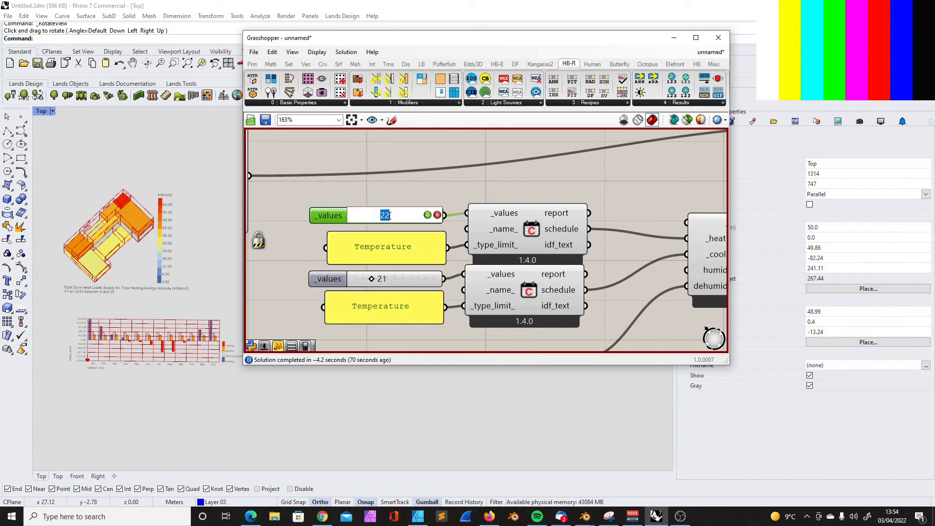
pyautogui.write('21')
pyautogui.press('Return')
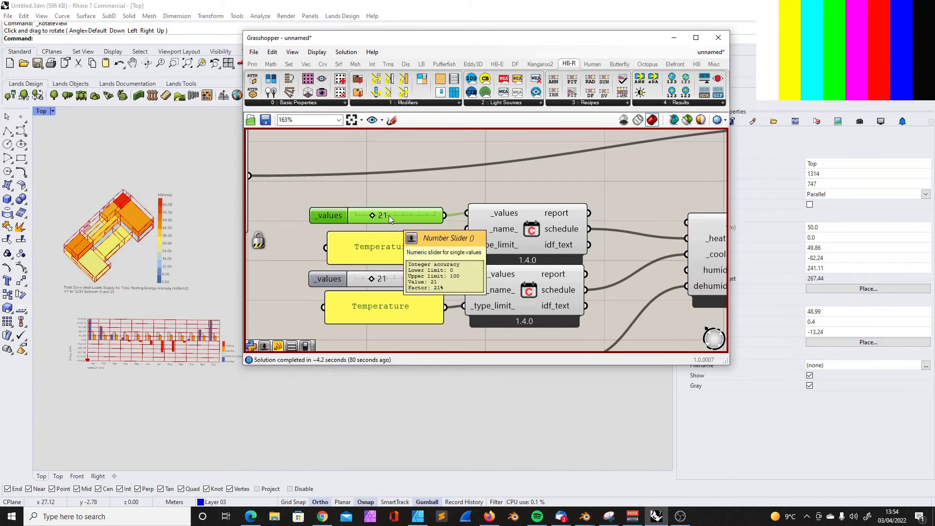
pyautogui.doubleClick(390, 279)
pyautogui.write('25')
pyautogui.press('Return')
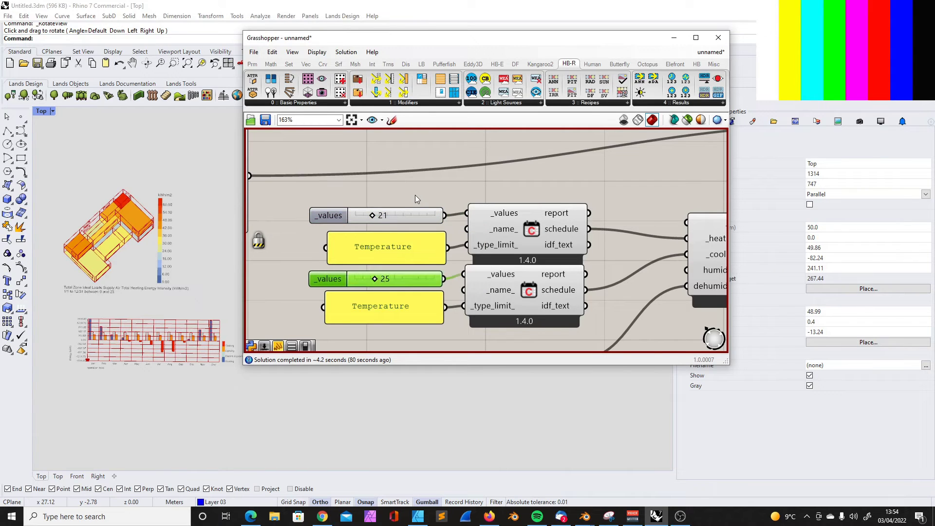
# Unlock the solver to rerun the kitchen simulation and inspect the single room's monthly energy chart
pyautogui.click(554, 195)
pyautogui.scroll(-5, 554, 194)
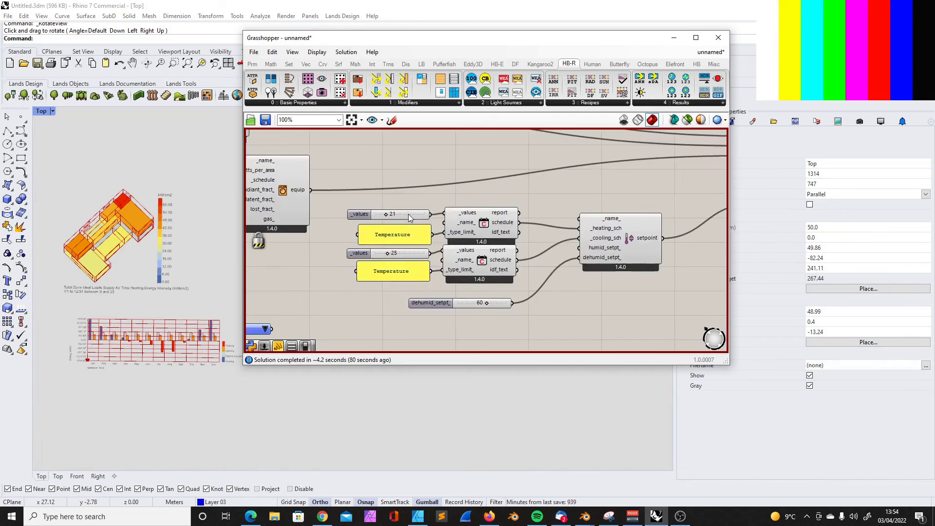
pyautogui.middleClick(488, 201)
pyautogui.click(489, 228)
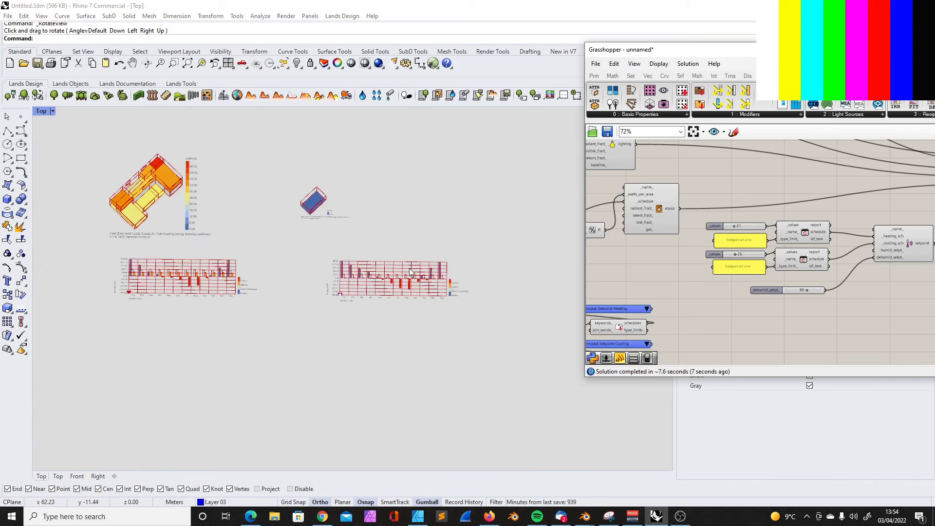
pyautogui.scroll(5, 424, 276)
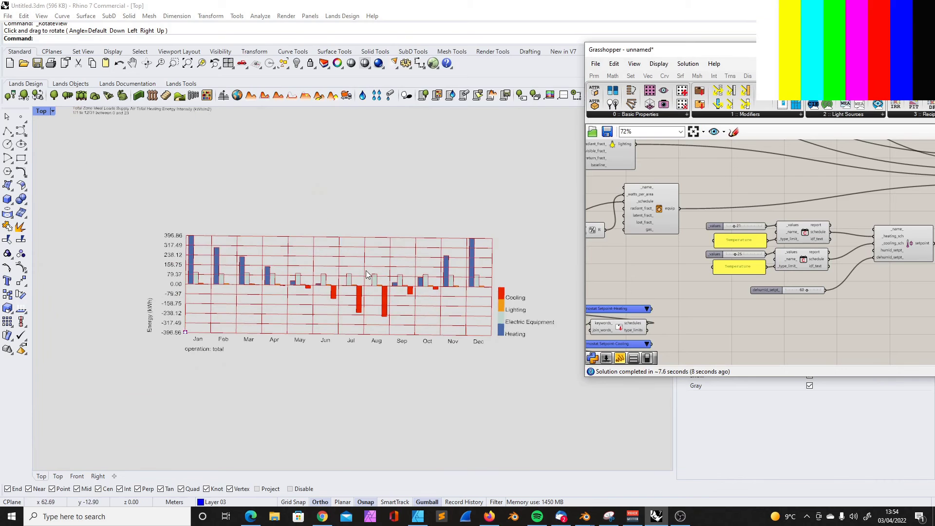
pyautogui.scroll(3, 352, 271)
pyautogui.scroll(-2, 290, 277)
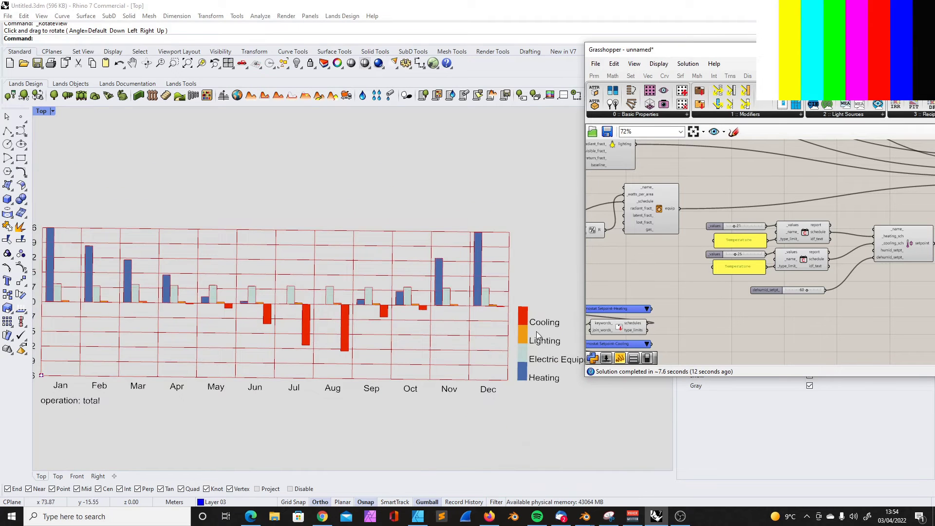
pyautogui.scroll(-4, 317, 335)
pyautogui.scroll(2, 311, 347)
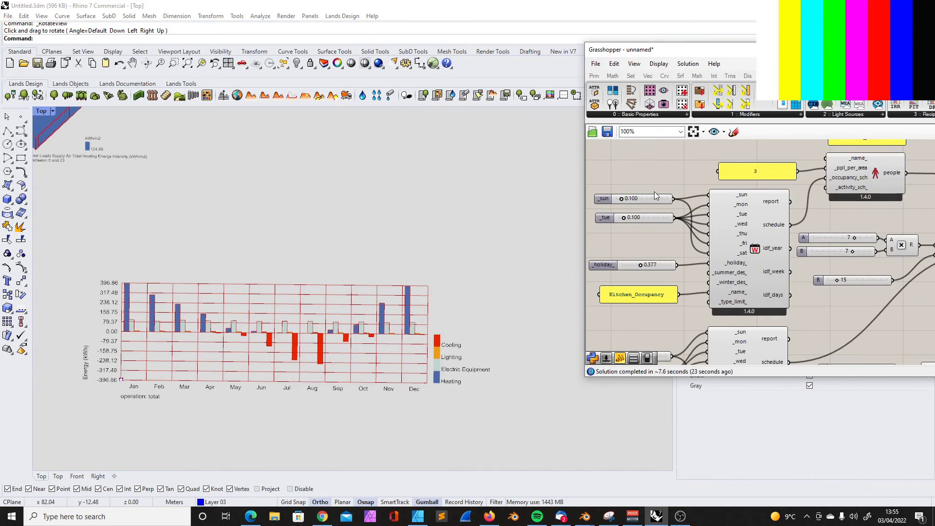
# Review the custom program's weekly schedules, people, lighting and equipment loads, and the setpoint group feeding the program component
pyautogui.scroll(-2, 714, 234)
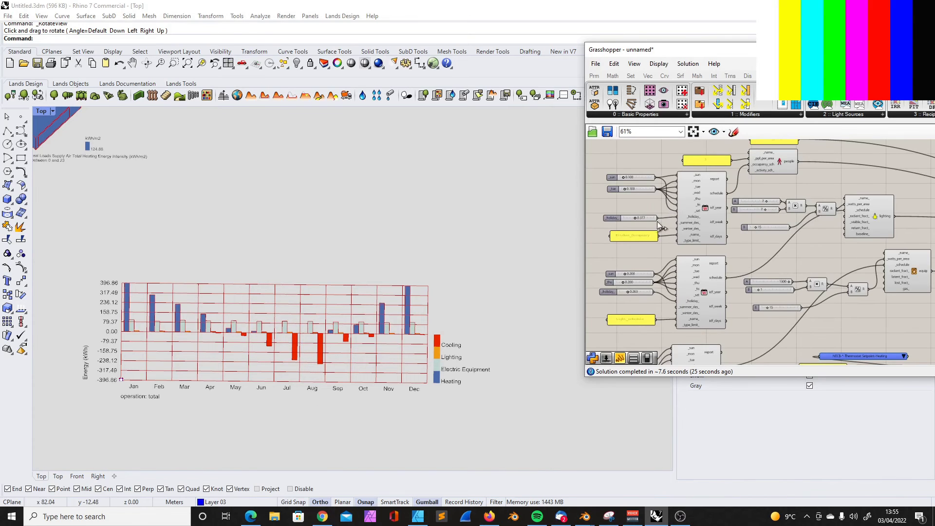
pyautogui.moveTo(681, 317); pyautogui.dragTo(666, 285, button='right')
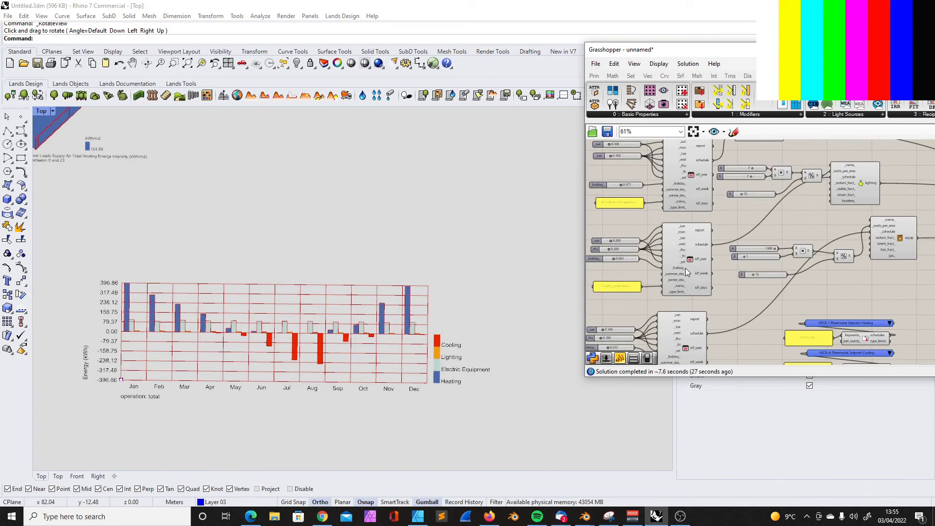
pyautogui.scroll(-5, 649, 261)
pyautogui.scroll(3, 638, 217)
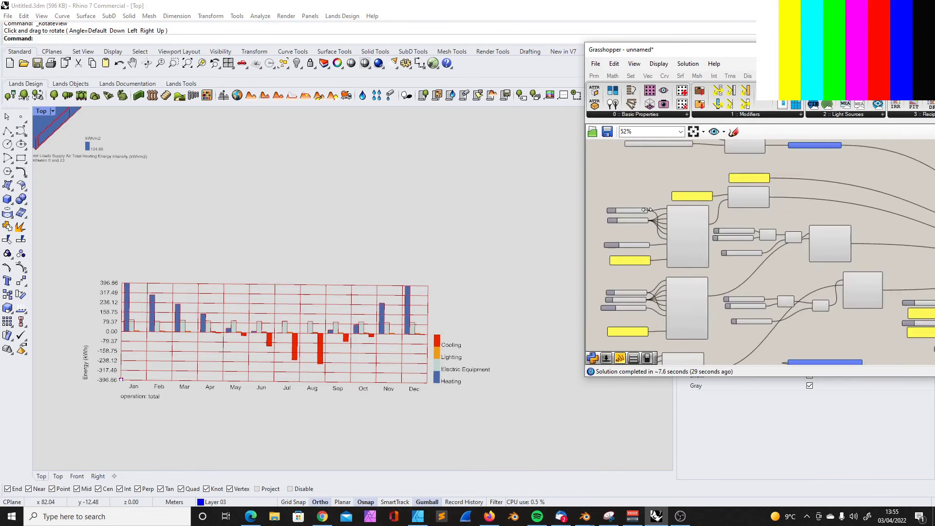
pyautogui.scroll(-1, 638, 200)
pyautogui.moveTo(610, 185); pyautogui.dragTo(707, 343)
pyautogui.scroll(2, 660, 195)
pyautogui.scroll(-5, 660, 196)
pyautogui.scroll(8, 775, 222)
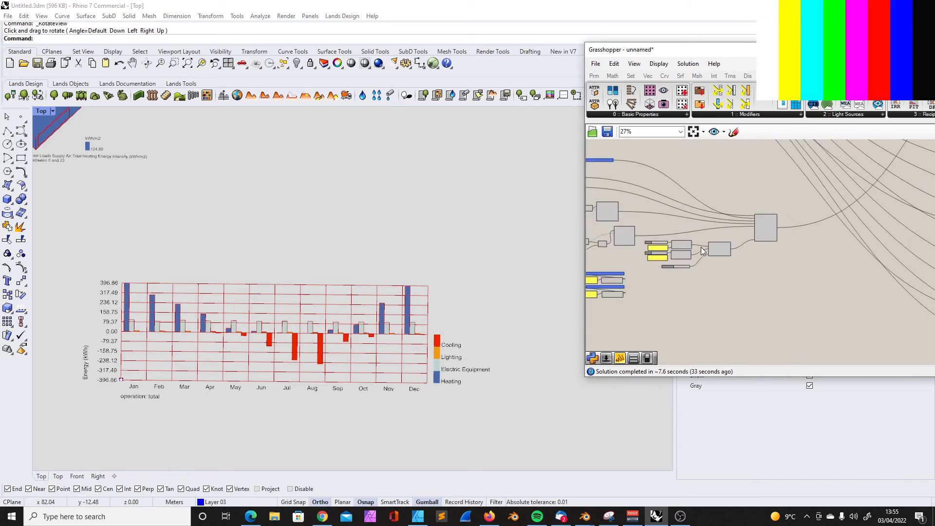
pyautogui.scroll(-2, 729, 258)
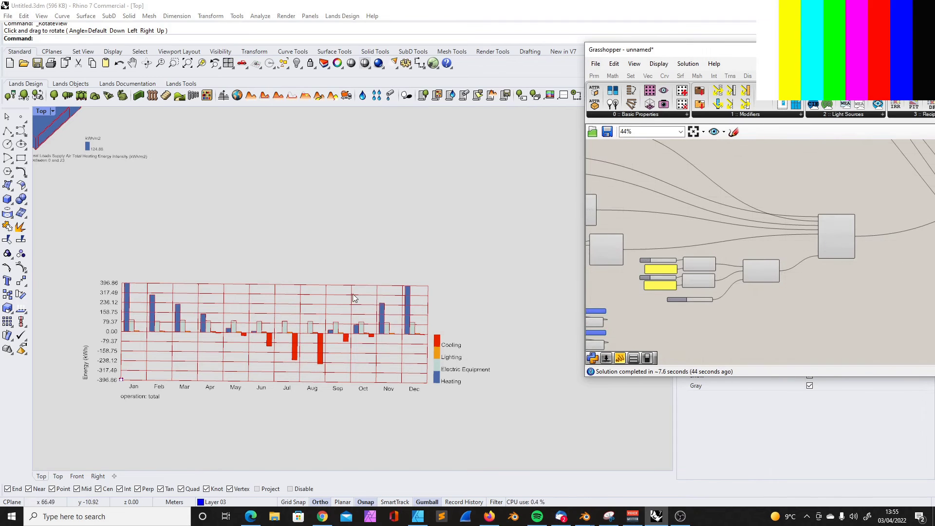
# Connect the adjacency component's adj_rooms output to the sub-face component's _hb_obj input, replacing the existing wire, to simulate the whole building
pyautogui.scroll(2, 279, 309)
pyautogui.scroll(-4, 282, 301)
pyautogui.scroll(-1, 282, 301)
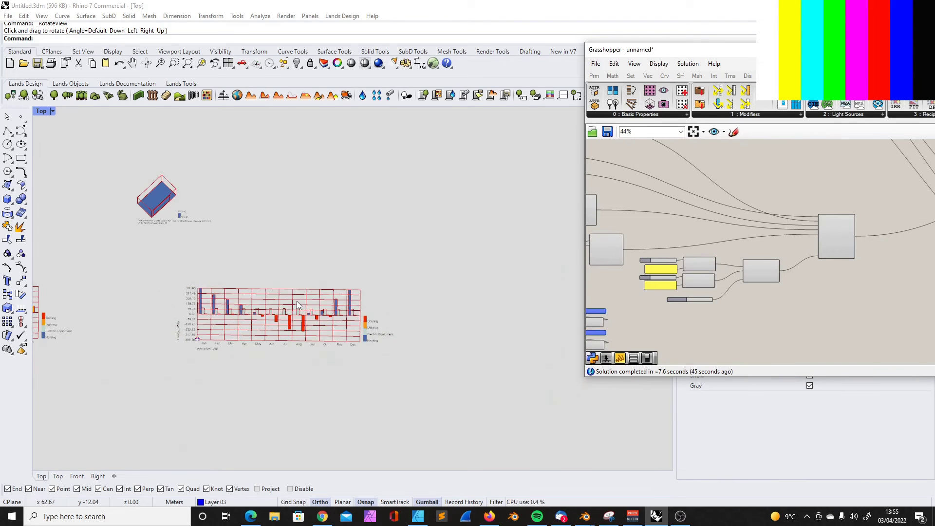
pyautogui.scroll(-8, 621, 273)
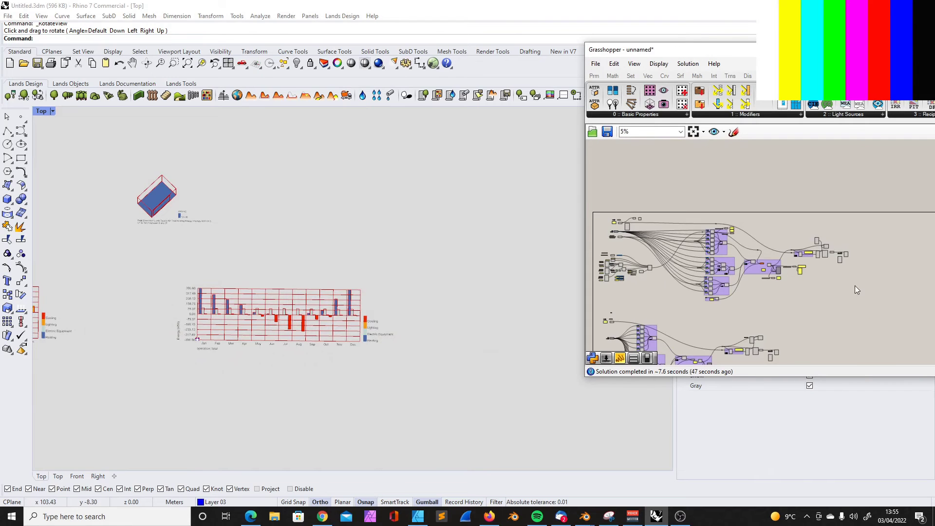
pyautogui.scroll(4, 825, 284)
pyautogui.scroll(5, 683, 250)
pyautogui.scroll(-1, 683, 250)
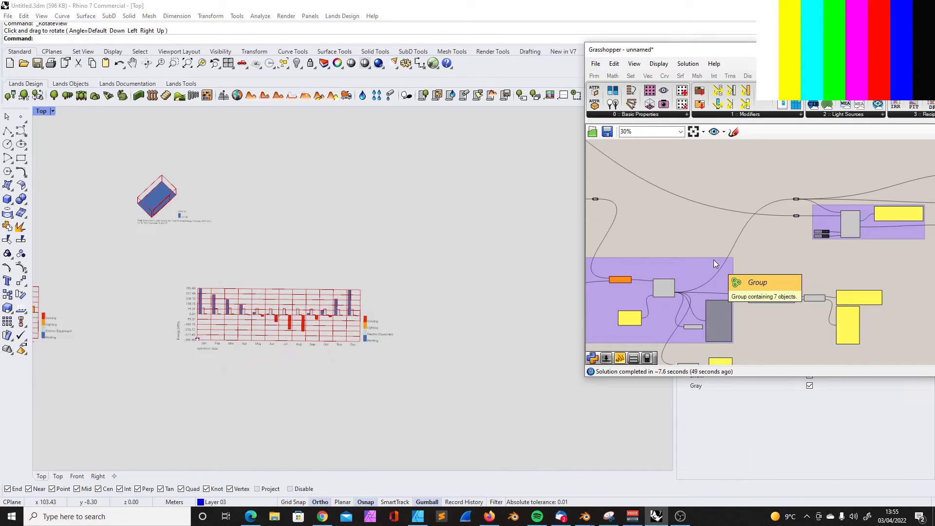
pyautogui.scroll(-3, 714, 263)
pyautogui.scroll(8, 650, 265)
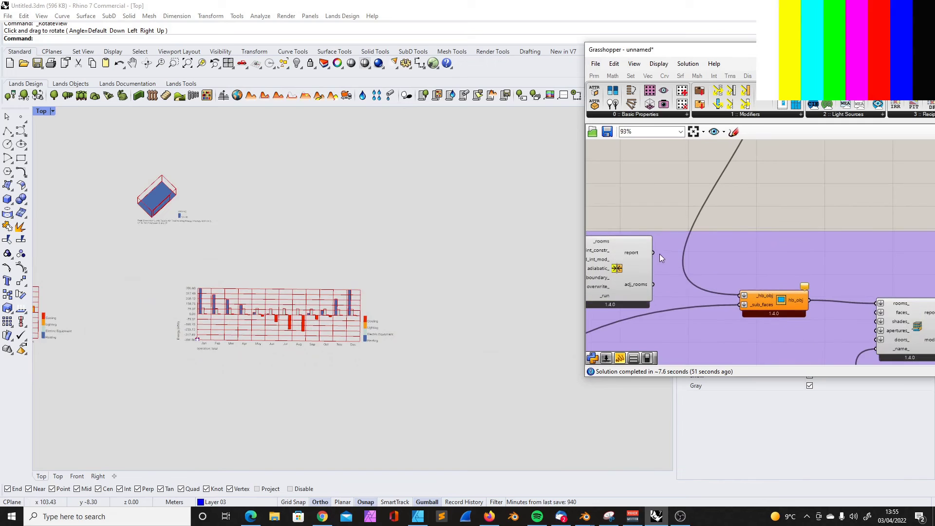
pyautogui.moveTo(653, 284); pyautogui.dragTo(740, 296)
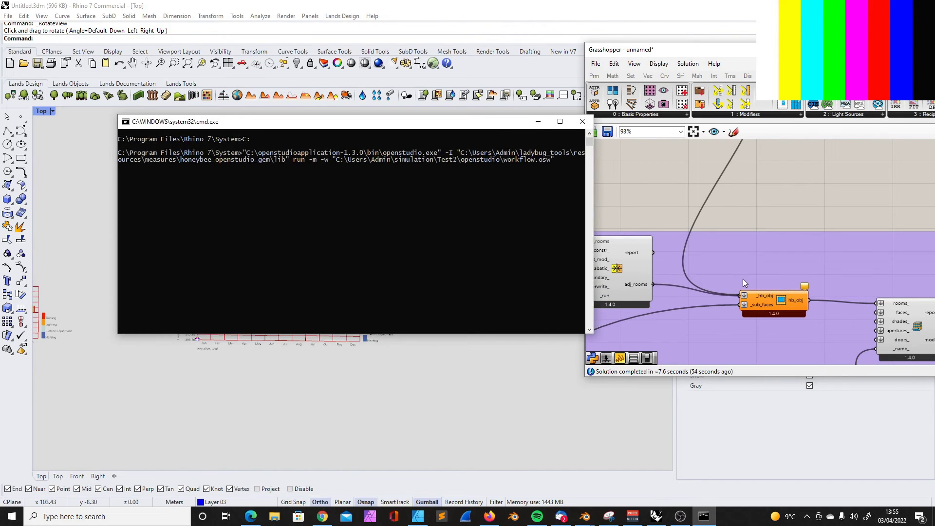
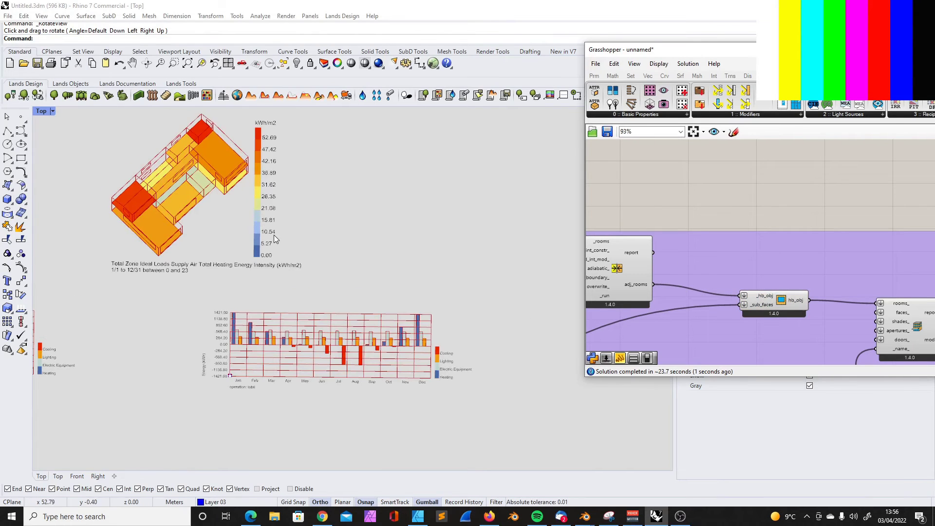
# Compare the monthly heating, cooling, lighting and equipment charts of the two whole-building simulations
pyautogui.scroll(2, 296, 346)
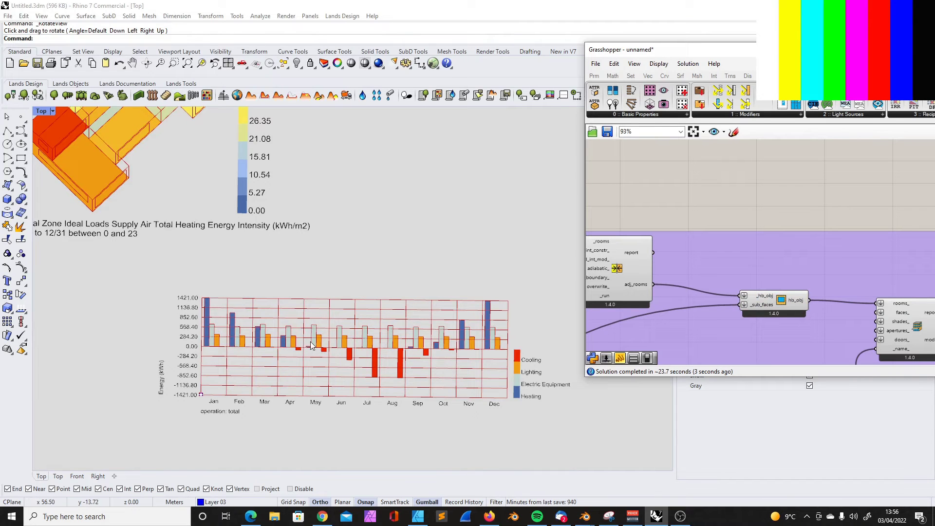
pyautogui.scroll(-3, 340, 346)
pyautogui.scroll(3, 243, 321)
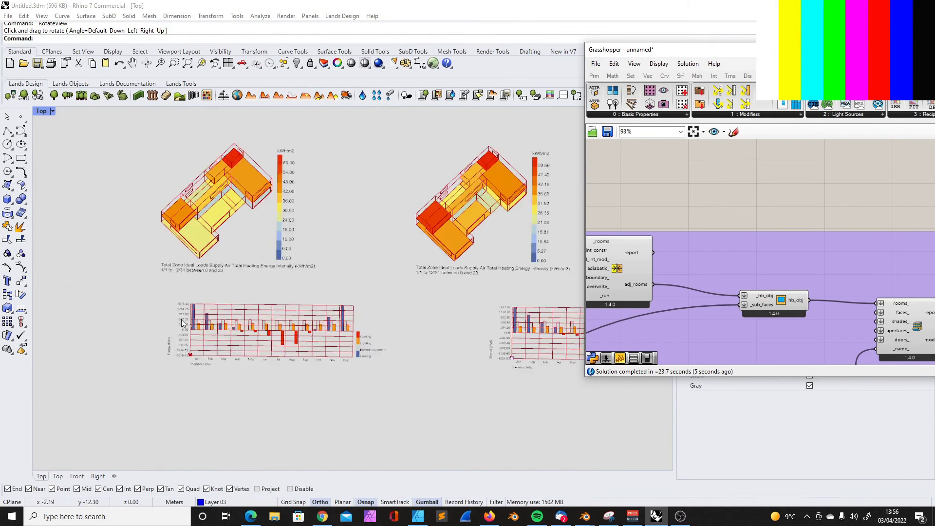
pyautogui.scroll(-1, 146, 305)
pyautogui.scroll(-3, 132, 306)
pyautogui.scroll(4, 370, 319)
pyautogui.scroll(-2, 396, 318)
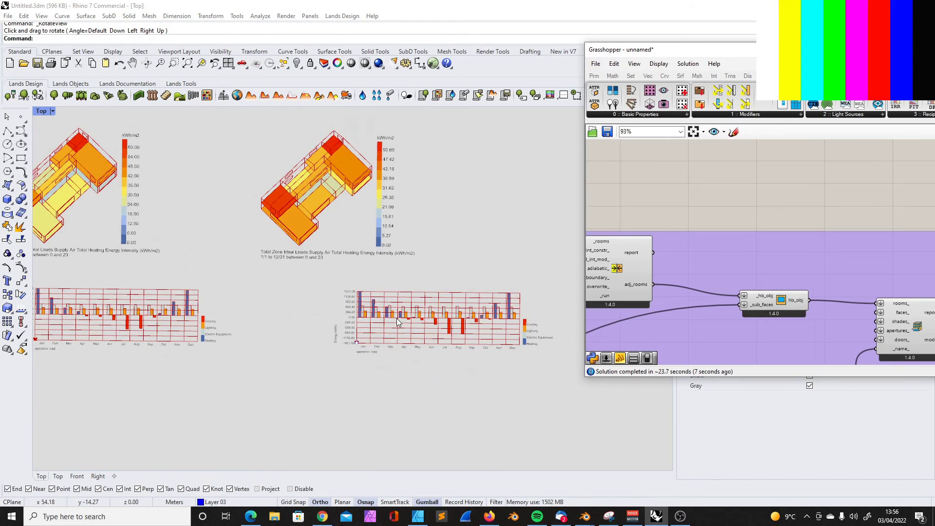
pyautogui.scroll(2, 423, 321)
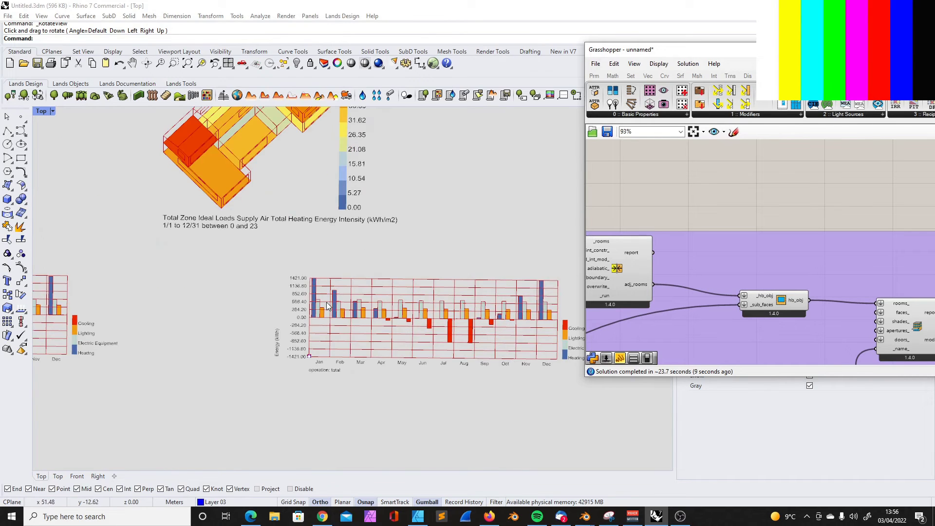
pyautogui.scroll(-4, 315, 300)
pyautogui.scroll(5, 341, 185)
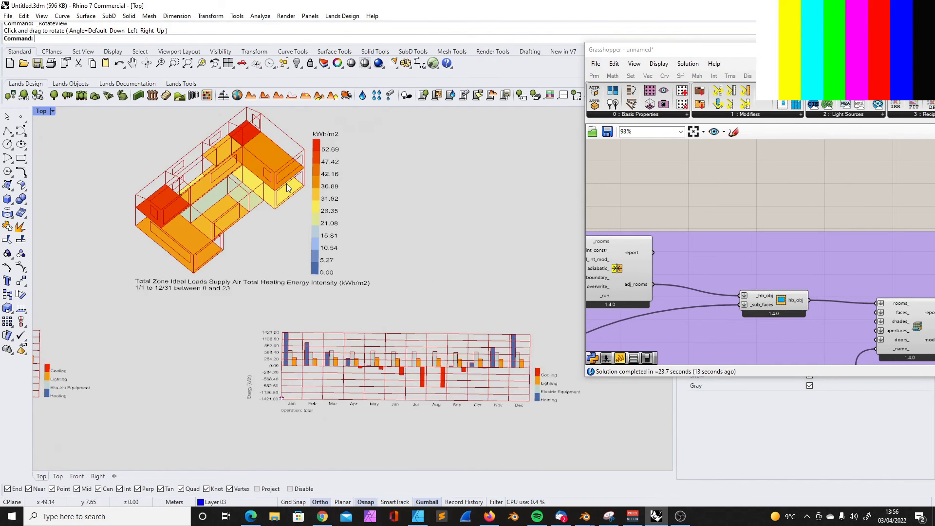
pyautogui.scroll(-4, 314, 275)
pyautogui.scroll(3, 373, 333)
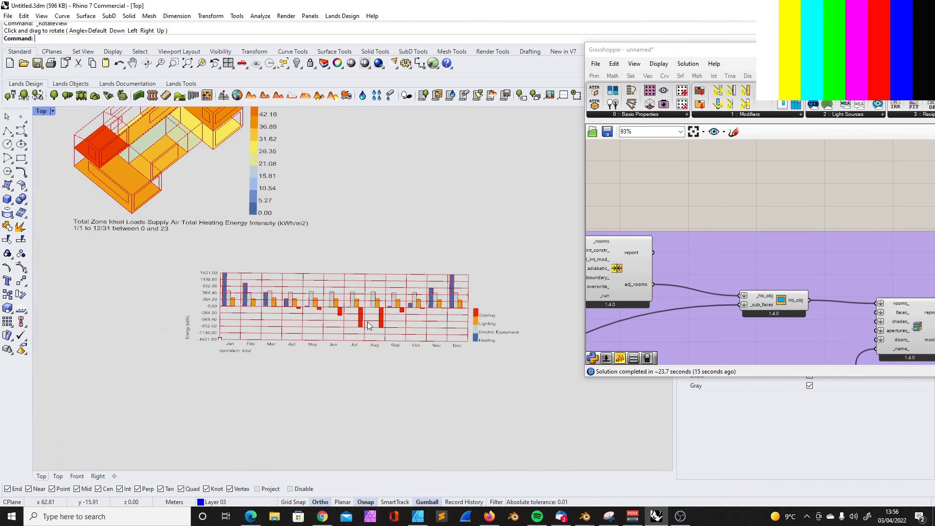
pyautogui.scroll(-3, 341, 297)
pyautogui.scroll(4, 302, 239)
pyautogui.scroll(-3, 321, 219)
# Compare the heating energy intensity of corresponding rooms in the two coloured building models and their legends
pyautogui.scroll(3, 109, 218)
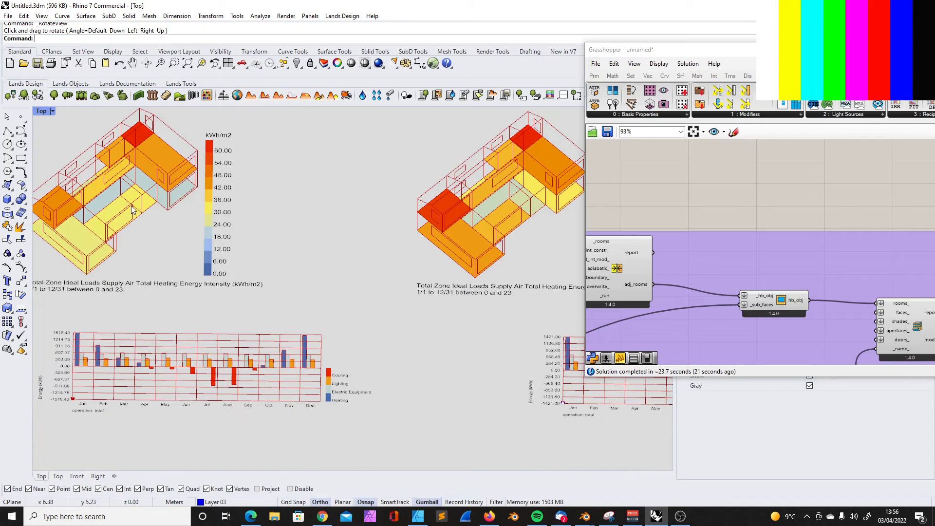
pyautogui.scroll(-3, 135, 209)
pyautogui.scroll(3, 381, 218)
pyautogui.scroll(-3, 381, 214)
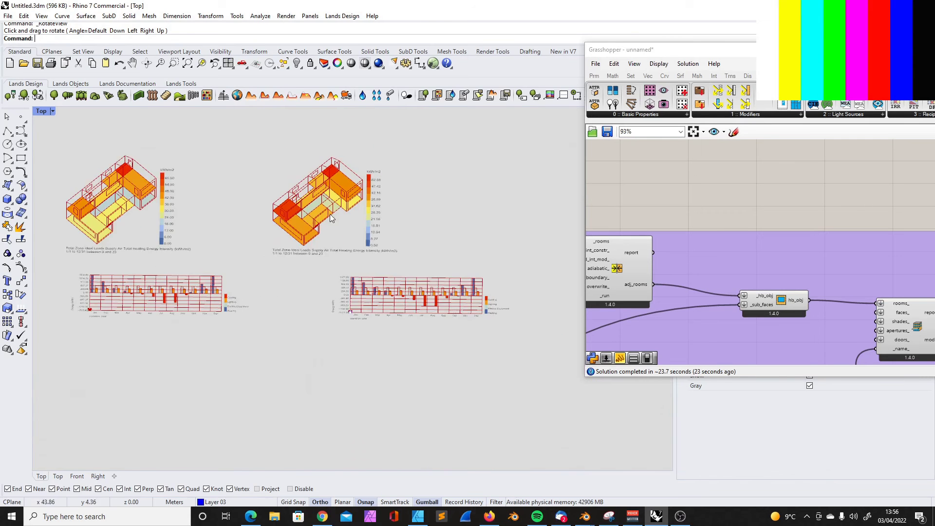
pyautogui.scroll(3, 408, 211)
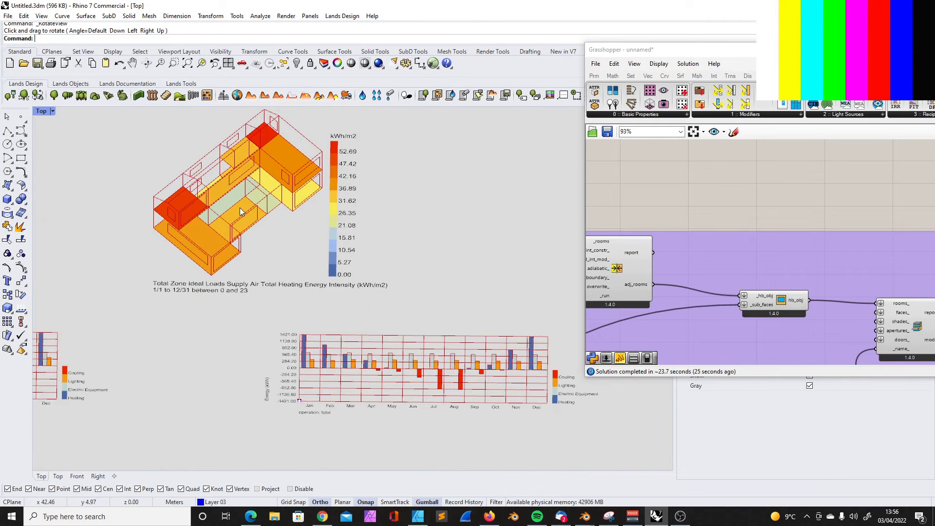
pyautogui.scroll(-5, 239, 207)
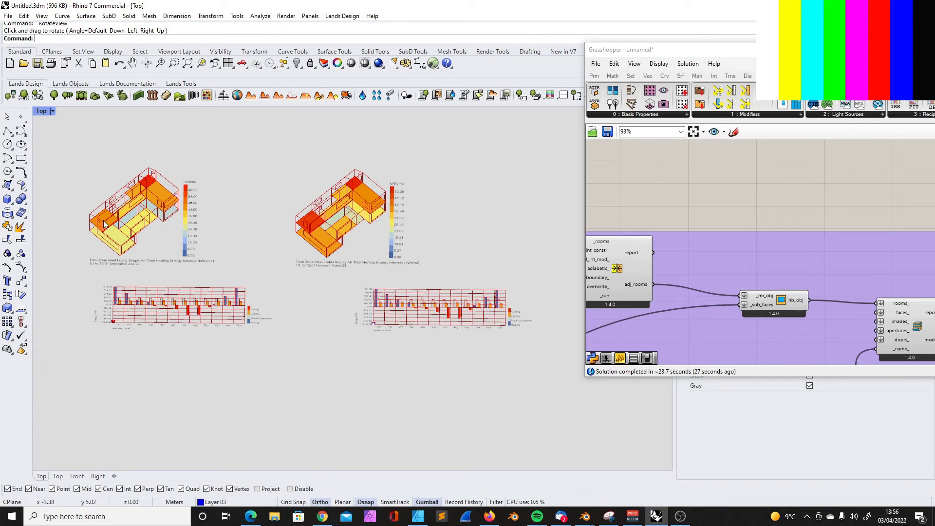
pyautogui.scroll(3, 138, 215)
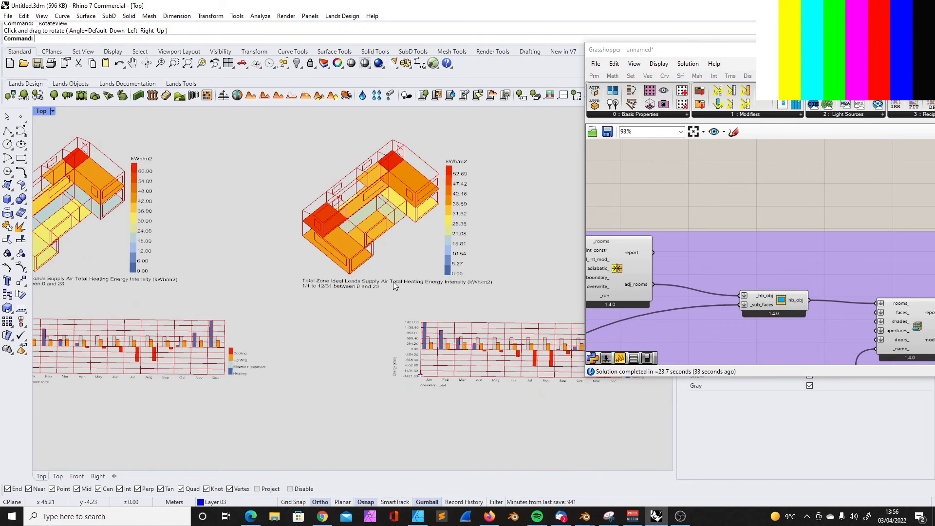
# Connect the cooling results to the _data input of the second building model's room-colouring component in place of heating
pyautogui.scroll(-3, 393, 282)
pyautogui.scroll(-5, 822, 210)
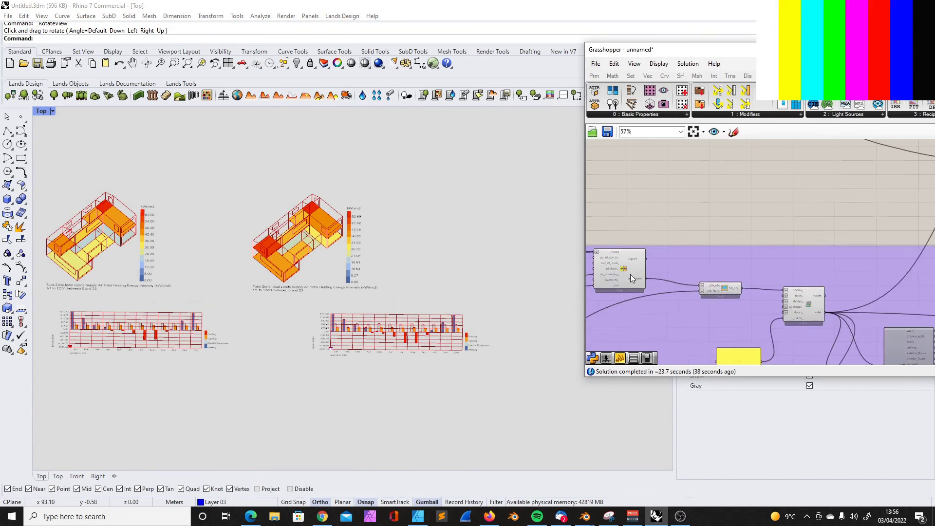
pyautogui.scroll(5, 694, 274)
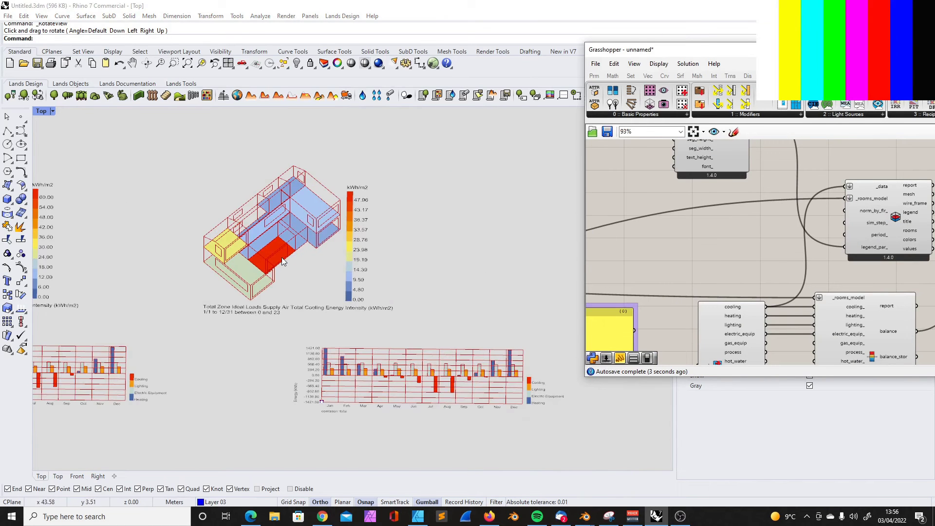
# Replace heating with the cooling output at the _data input of the room-colouring component whose legend maximum is 60
pyautogui.scroll(-5, 307, 256)
pyautogui.scroll(3, 306, 255)
pyautogui.scroll(-5, 772, 229)
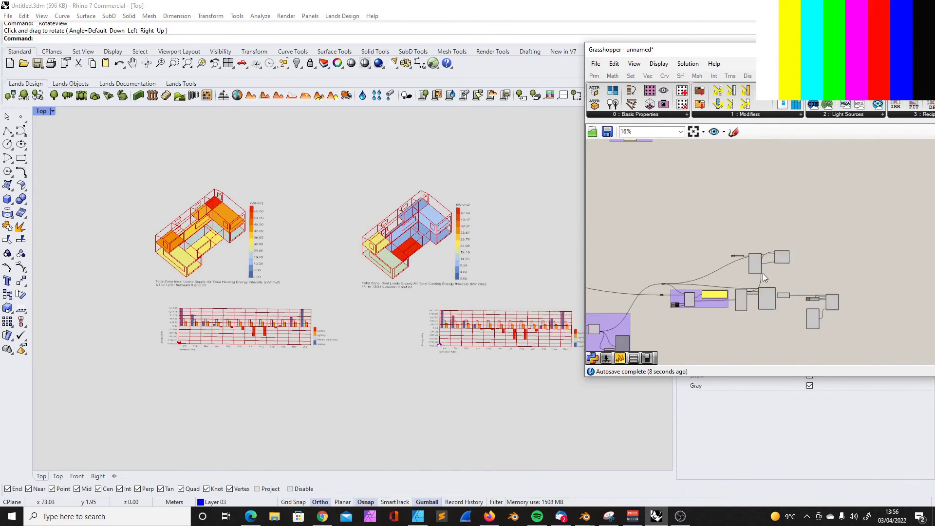
pyautogui.scroll(3, 762, 273)
pyautogui.scroll(1, 751, 301)
pyautogui.scroll(1, 689, 336)
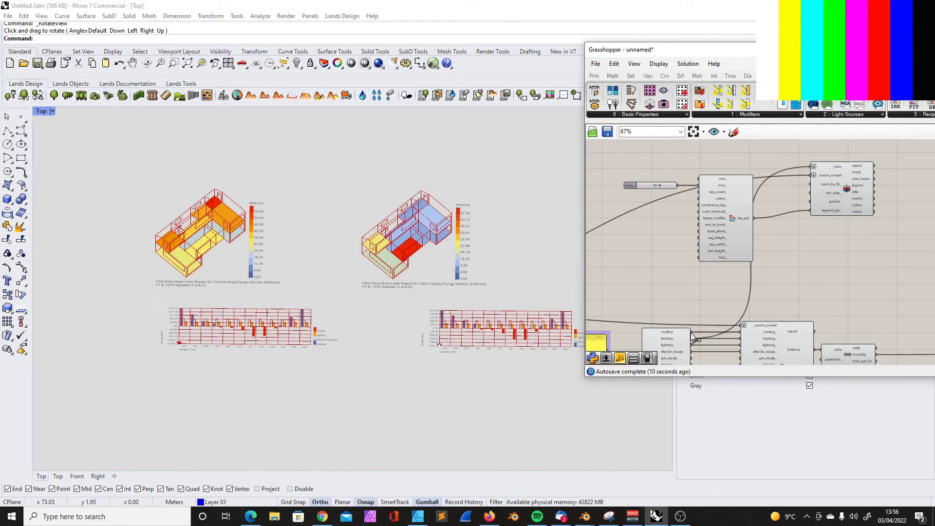
pyautogui.moveTo(689, 335); pyautogui.dragTo(814, 168)
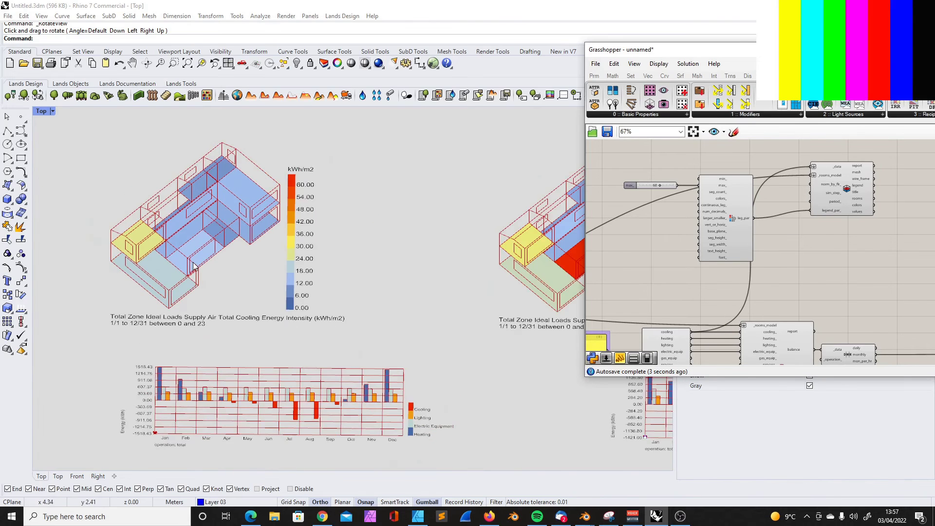
# Compare the cooling energy intensity of corresponding rooms in the two coloured building models and their legends
pyautogui.scroll(-3, 201, 258)
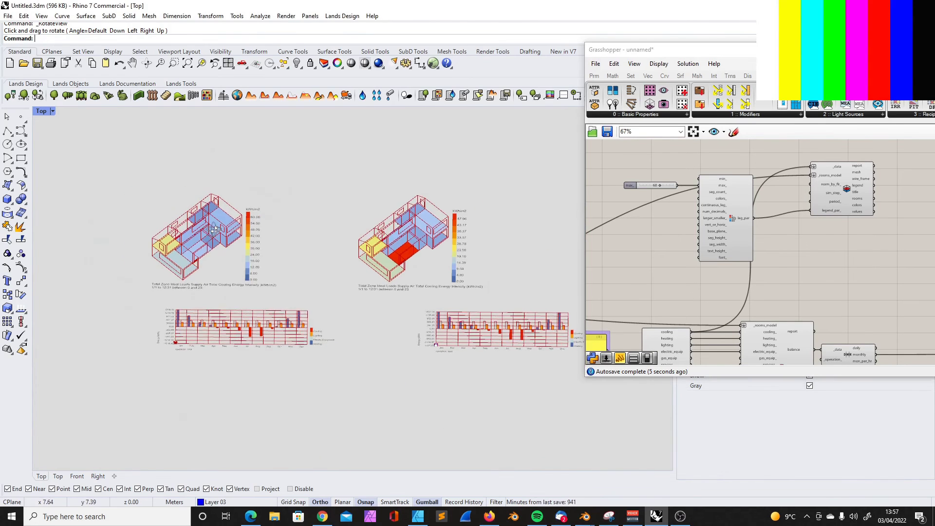
pyautogui.scroll(3, 473, 259)
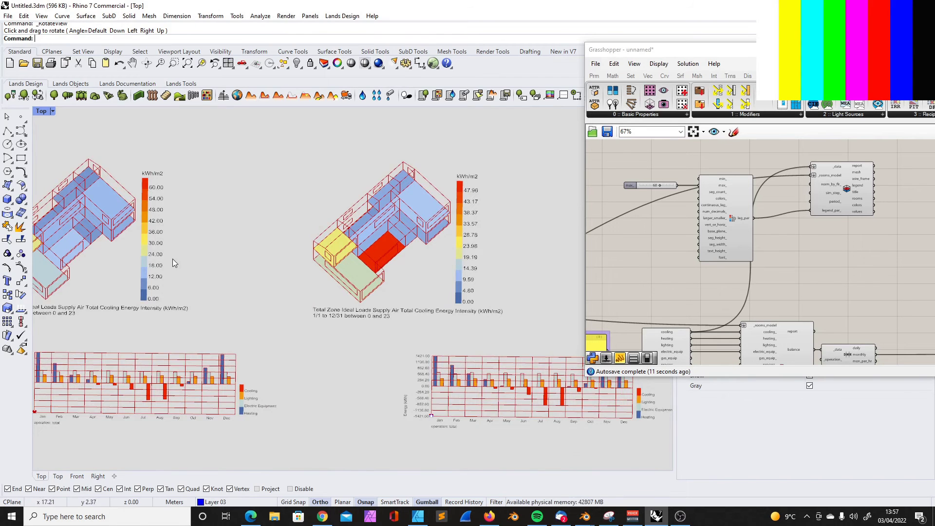
pyautogui.scroll(-2, 173, 259)
pyautogui.scroll(2, 323, 252)
pyautogui.scroll(-2, 323, 252)
pyautogui.scroll(1, 487, 267)
# Review the custom program's setpoint, load and schedule components alongside the predefined program components on the canvas
pyautogui.scroll(-7, 729, 207)
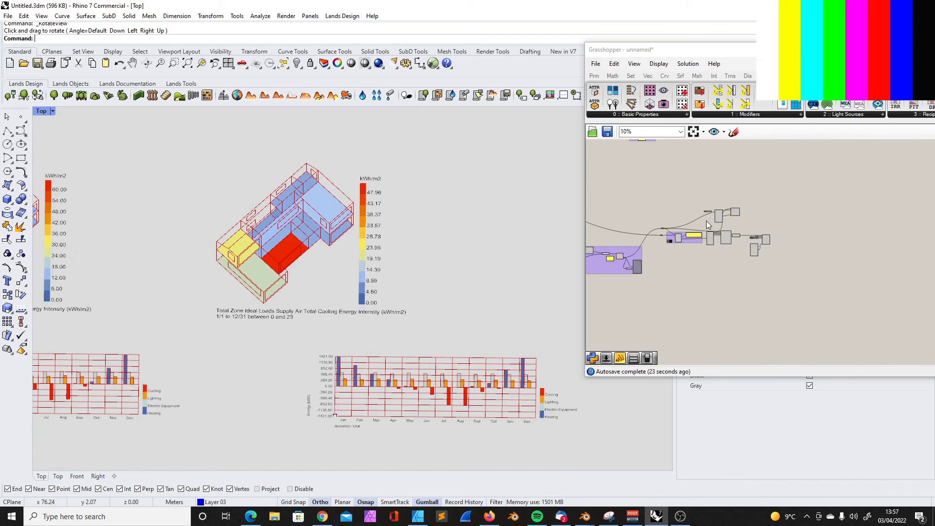
pyautogui.moveTo(615, 252); pyautogui.dragTo(746, 227, button='right')
pyautogui.scroll(8, 746, 227)
pyautogui.scroll(-4, 746, 227)
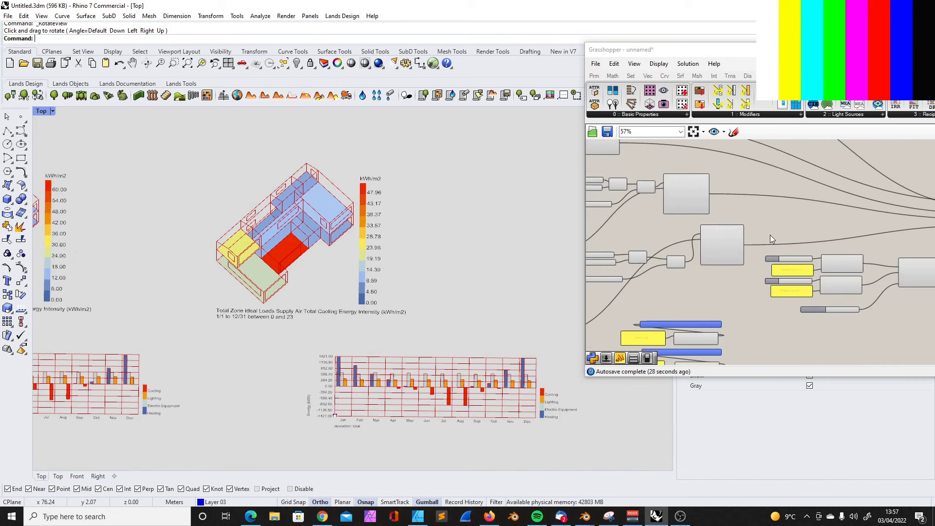
pyautogui.moveTo(748, 221); pyautogui.dragTo(894, 316)
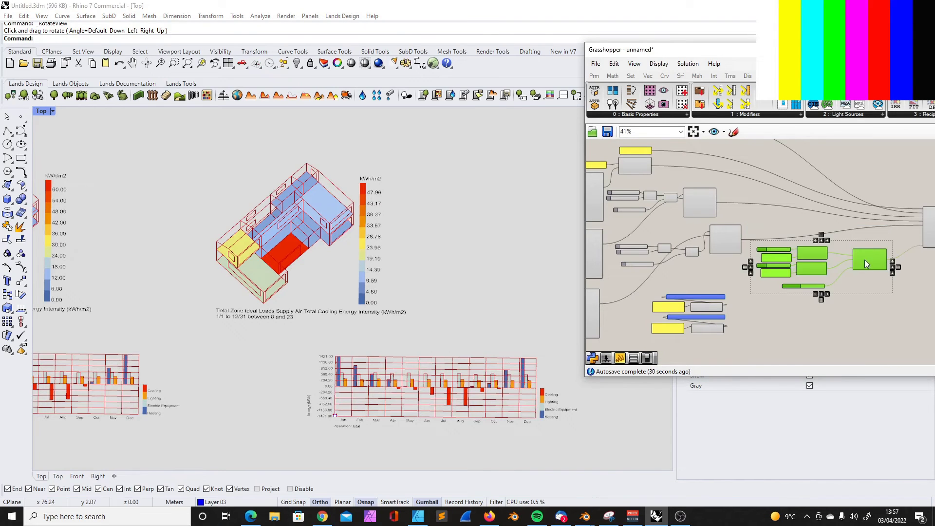
pyautogui.moveTo(869, 258); pyautogui.dragTo(869, 263)
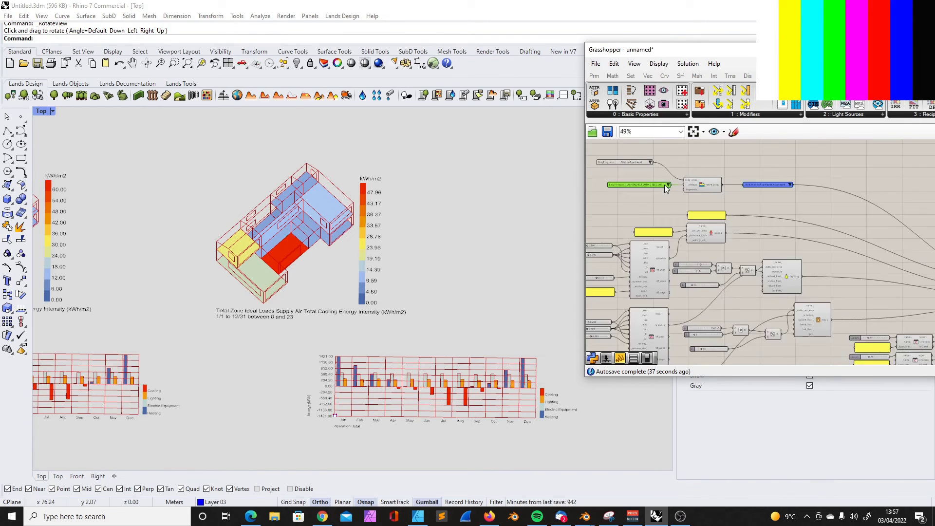
pyautogui.scroll(-3, 651, 173)
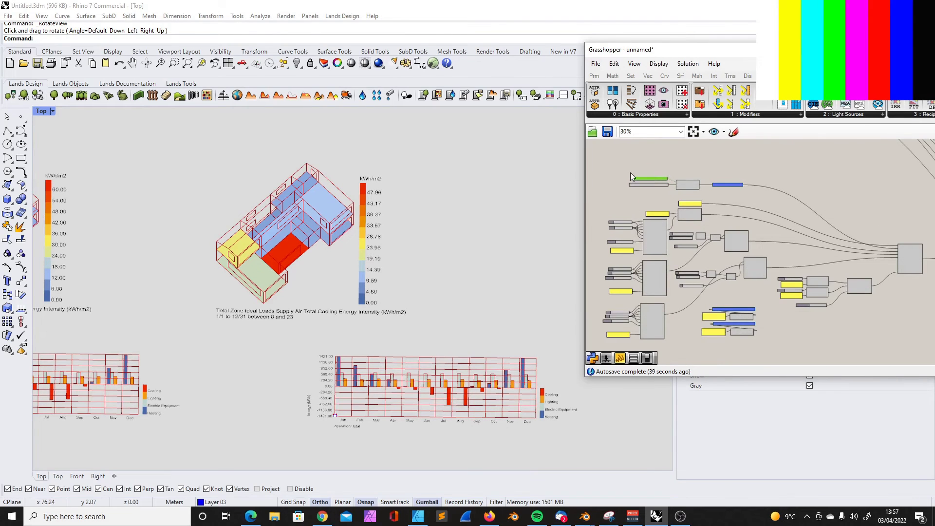
pyautogui.scroll(-3, 630, 172)
pyautogui.moveTo(606, 165); pyautogui.dragTo(805, 295)
pyautogui.scroll(-5, 677, 233)
pyautogui.scroll(8, 890, 178)
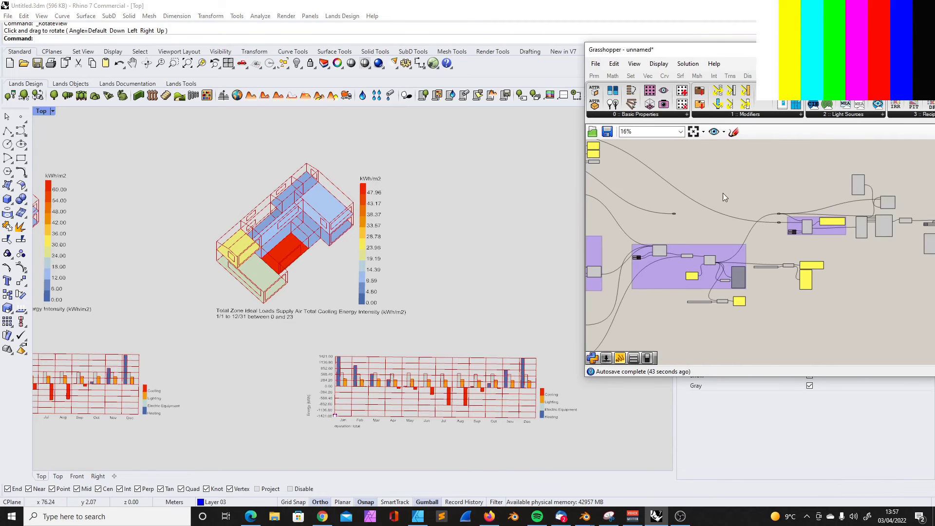
# Connect the hot_water result to the load balance component's hot_water_ input and check Service Hot Water in the monthly chart
pyautogui.scroll(4, 804, 232)
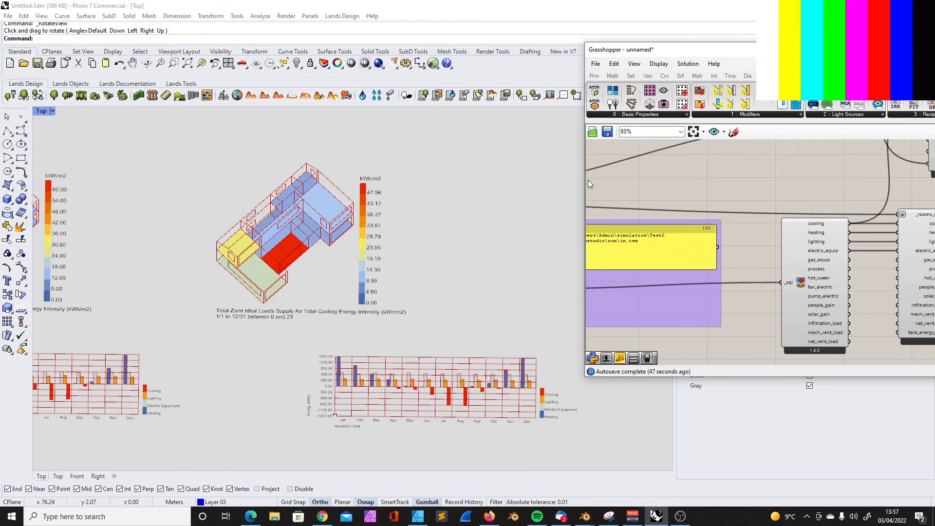
pyautogui.moveTo(585, 178); pyautogui.dragTo(431, 178)
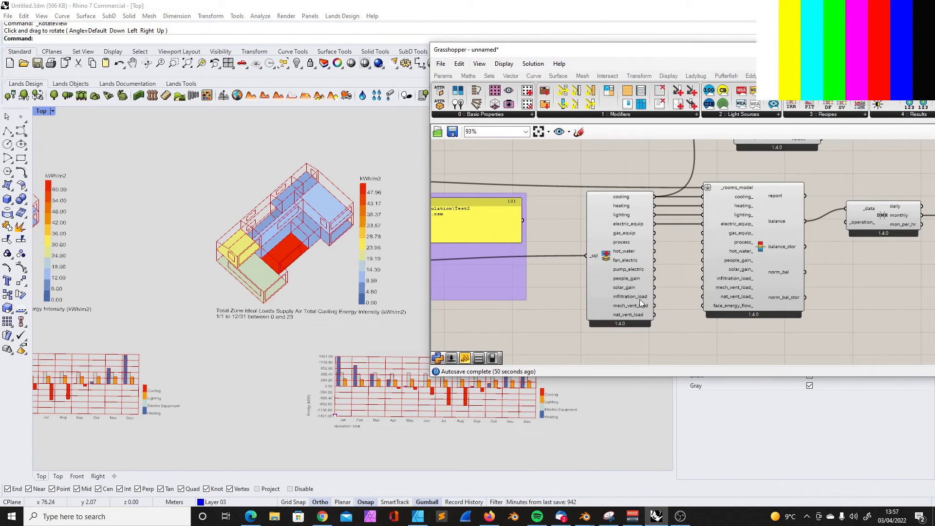
pyautogui.moveTo(750, 288); pyautogui.dragTo(758, 286)
pyautogui.scroll(-4, 250, 322)
pyautogui.scroll(6, 373, 337)
pyautogui.scroll(-4, 299, 342)
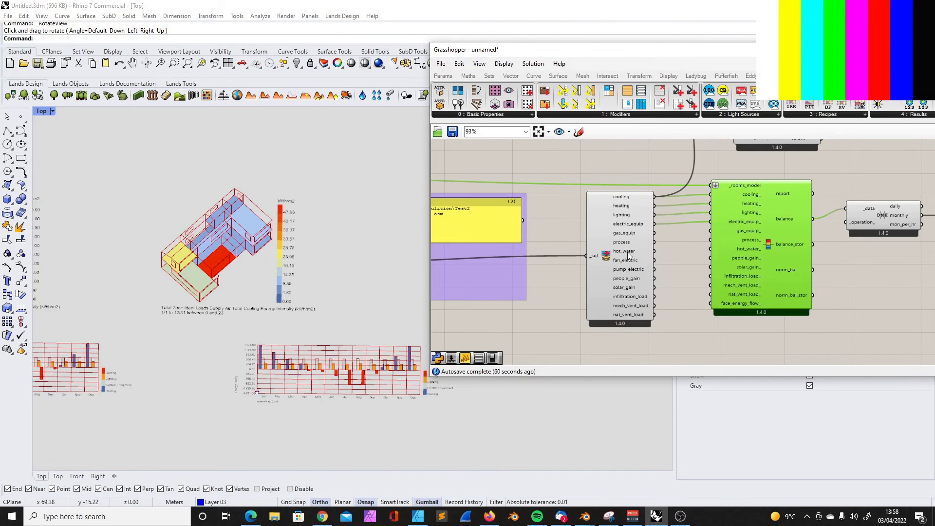
pyautogui.moveTo(628, 255)
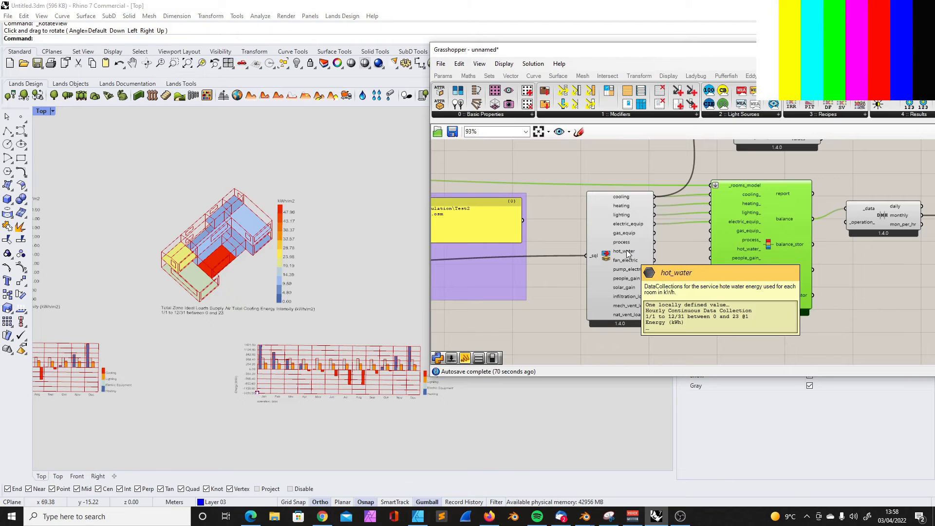
pyautogui.scroll(5, 325, 344)
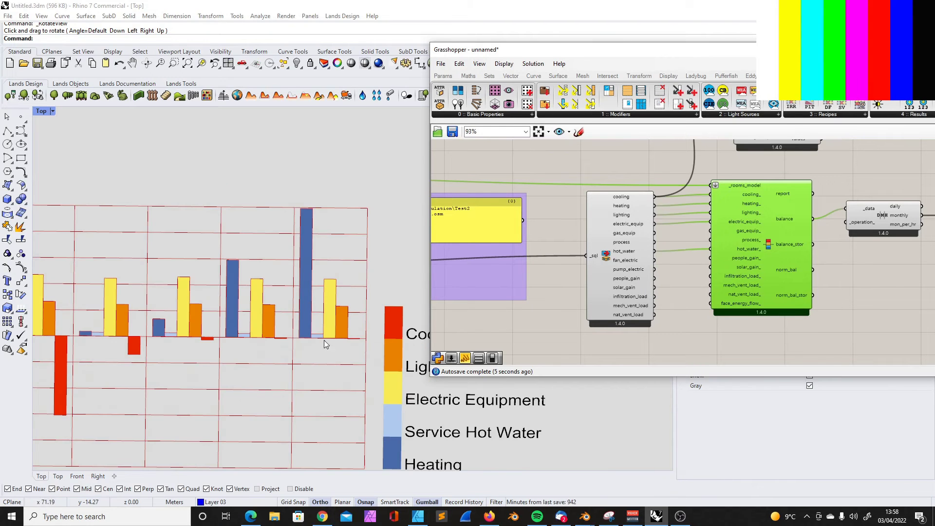
pyautogui.scroll(-5, 127, 329)
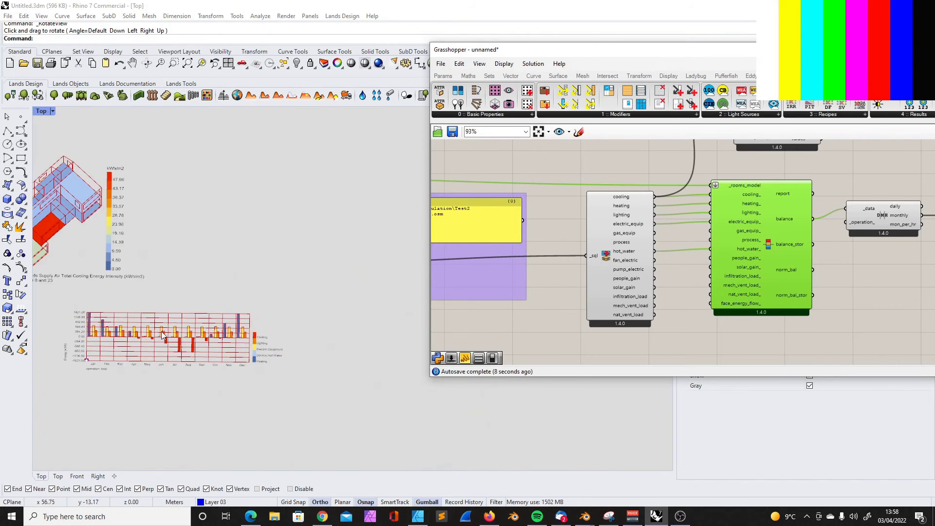
# Read the descriptions of the infiltration_load and people_gain outputs and of the simulation component's _sim_par_ input
pyautogui.click(612, 273)
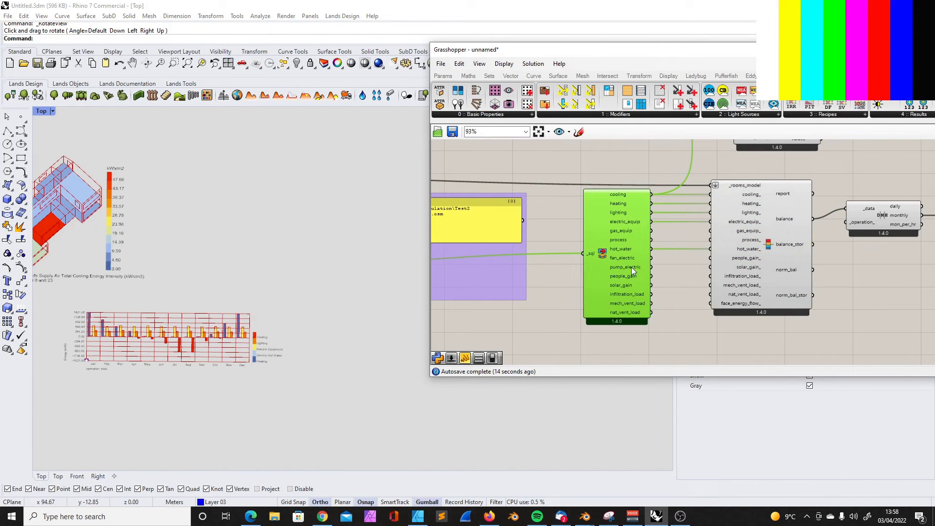
pyautogui.click(769, 290)
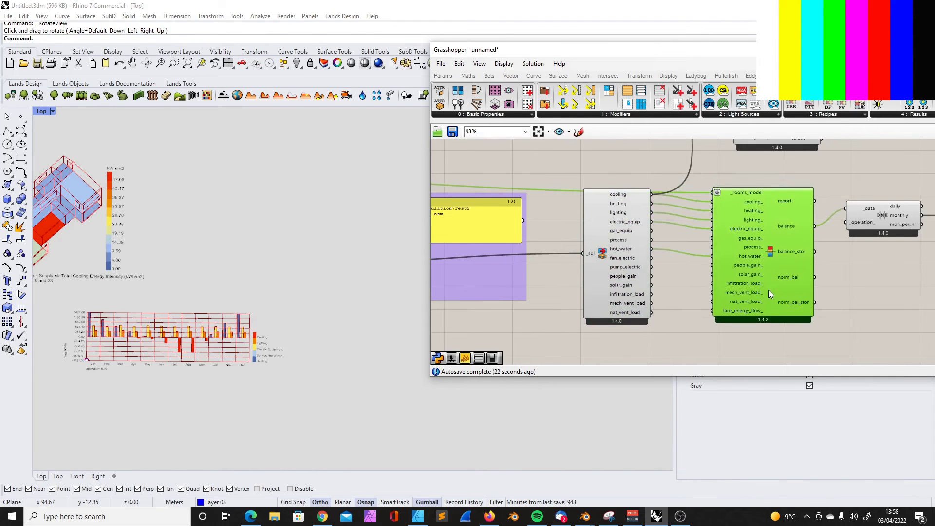
pyautogui.moveTo(764, 282); pyautogui.dragTo(760, 281)
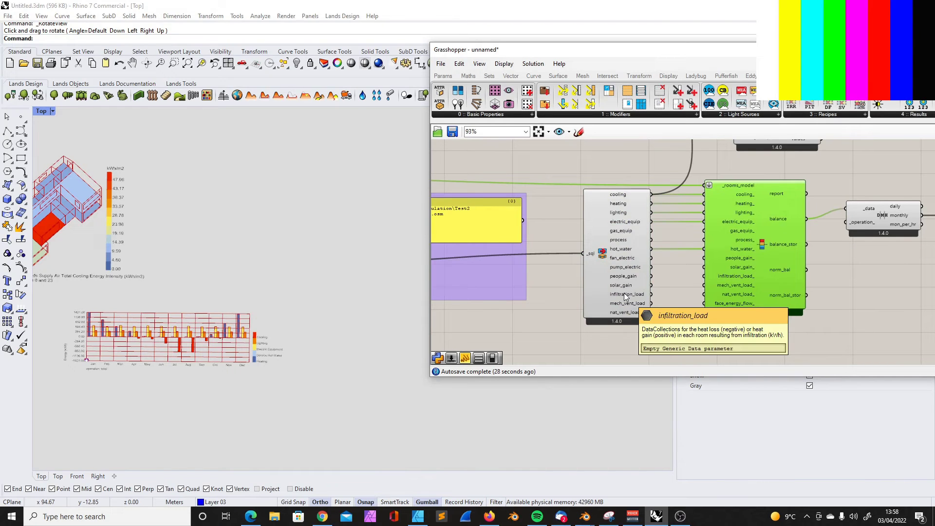
pyautogui.scroll(-3, 617, 303)
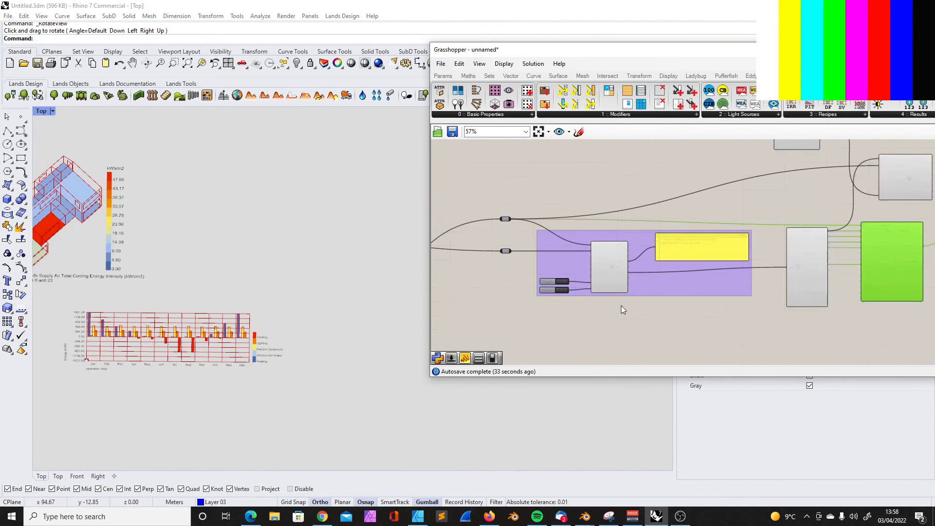
pyautogui.scroll(3, 617, 301)
pyautogui.scroll(-1, 621, 264)
pyautogui.click(867, 270)
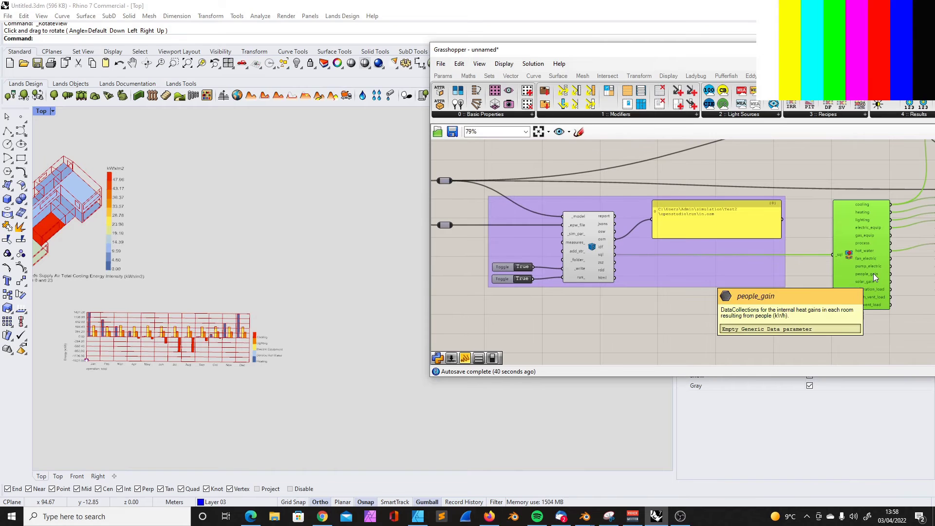
pyautogui.moveTo(641, 54); pyautogui.dragTo(581, 50)
pyautogui.scroll(3, 483, 251)
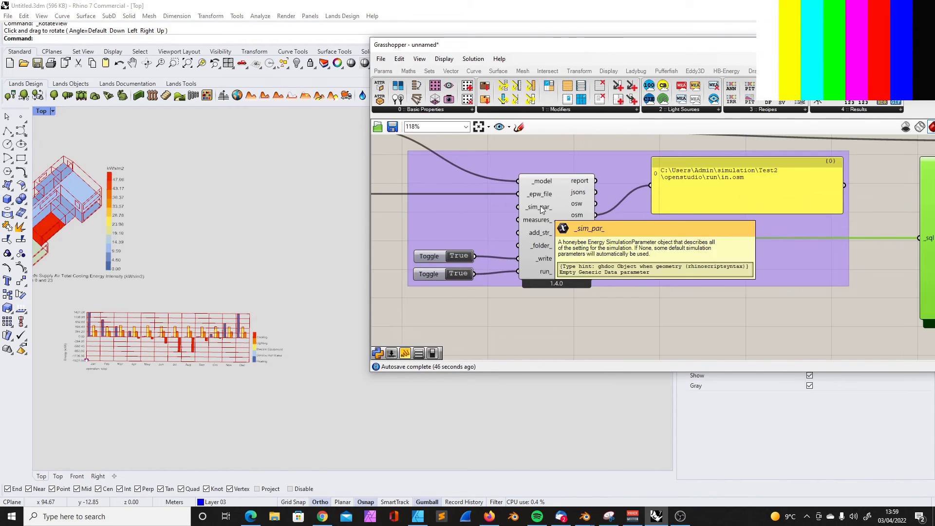
# Add an HB Simulation Output component below the simulation group
pyautogui.scroll(-4, 541, 209)
pyautogui.doubleClick(574, 277)
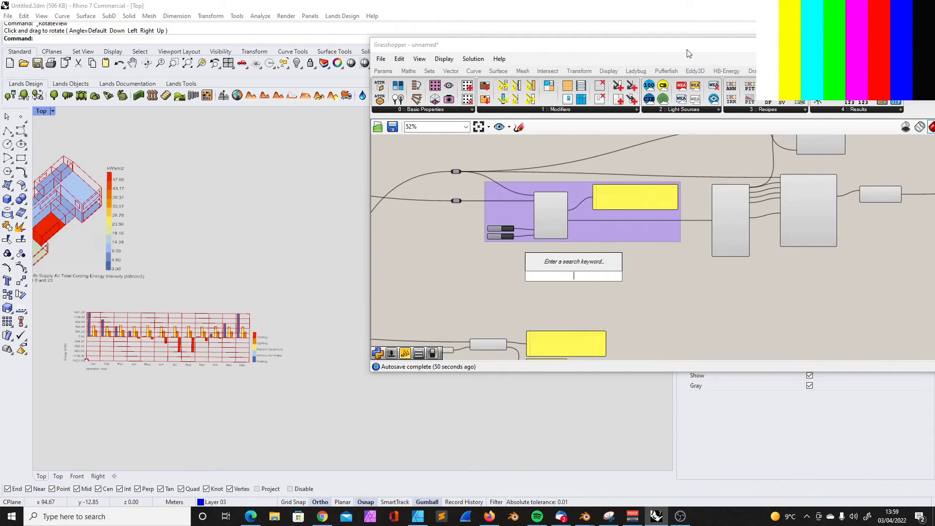
pyautogui.moveTo(692, 45); pyautogui.dragTo(599, 45)
pyautogui.click(634, 70)
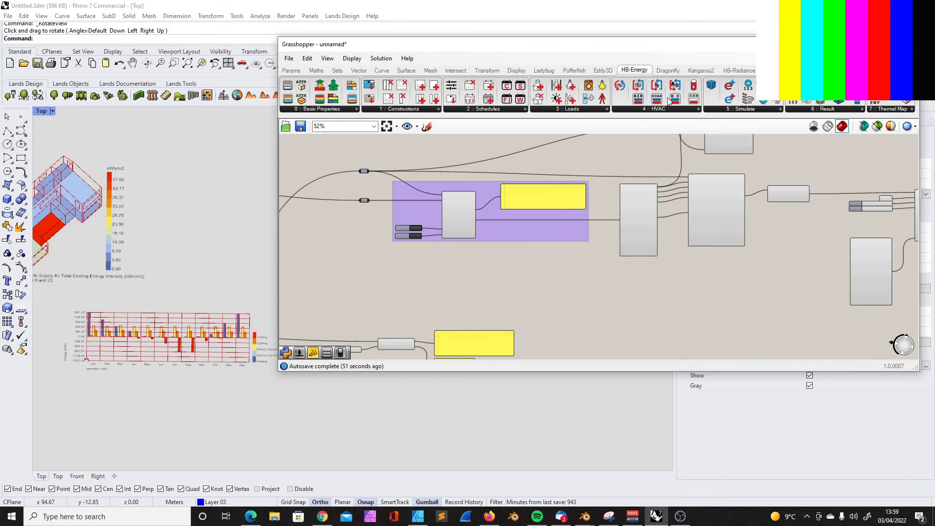
pyautogui.click(762, 113)
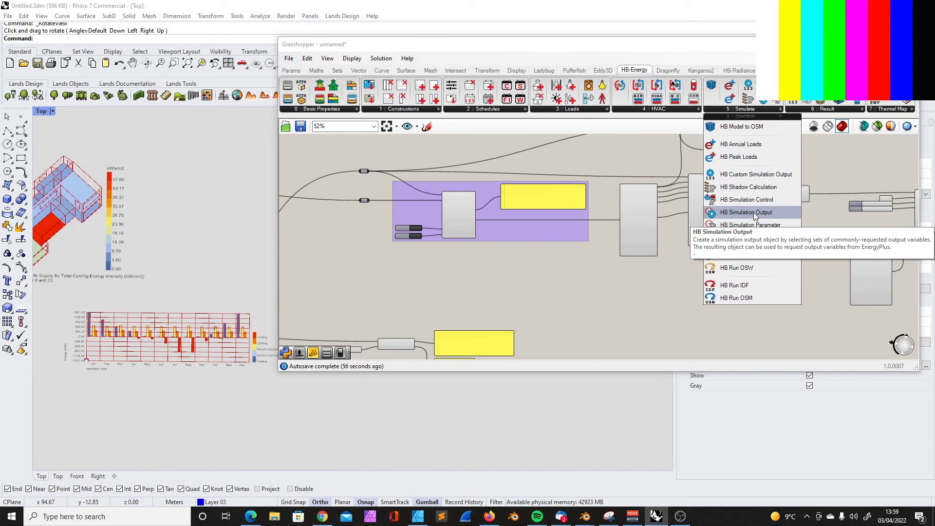
pyautogui.click(755, 216)
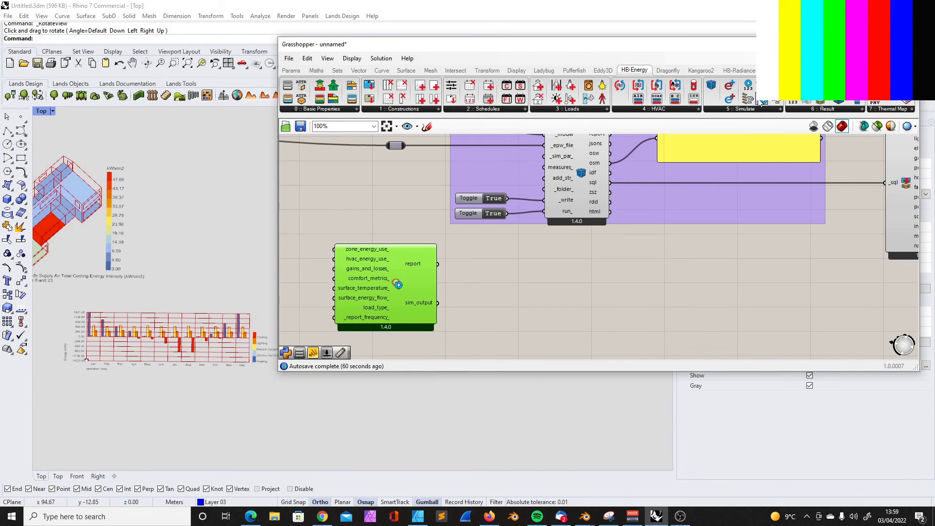
# Add an HB Simulation Parameter component beside the simulation output component and space the two apart
pyautogui.click(760, 109)
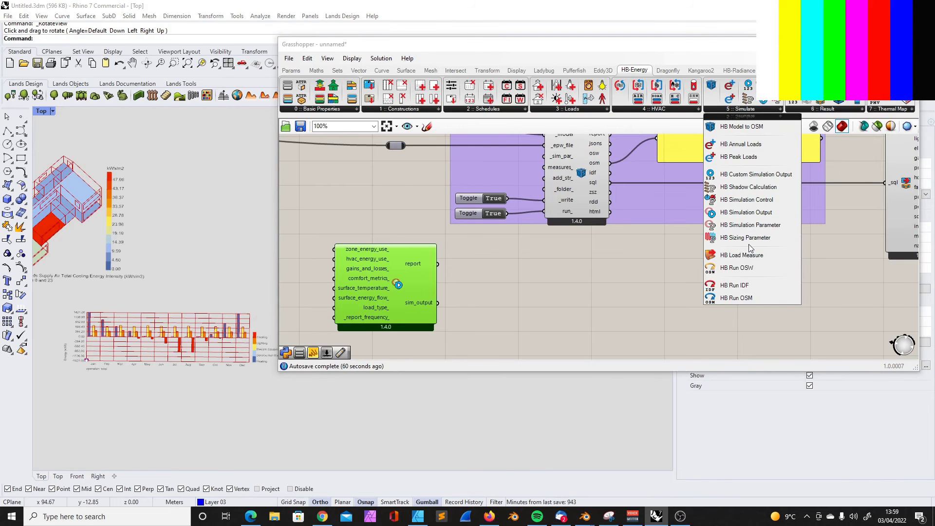
pyautogui.click(750, 225)
pyautogui.click(515, 300)
pyautogui.scroll(-2, 554, 265)
pyautogui.moveTo(425, 261); pyautogui.dragTo(398, 263)
# Set the simulation component's _write and run_ toggles to False
pyautogui.scroll(3, 504, 215)
pyautogui.click(517, 209)
pyautogui.click(506, 226)
# Reposition the simulation parameter component and connect its sim_par output to the simulation component's _sim_par_ input
pyautogui.scroll(-3, 540, 229)
pyautogui.moveTo(525, 271); pyautogui.dragTo(497, 271)
pyautogui.scroll(2, 519, 260)
pyautogui.scroll(-1, 548, 298)
pyautogui.moveTo(545, 297); pyautogui.dragTo(572, 190)
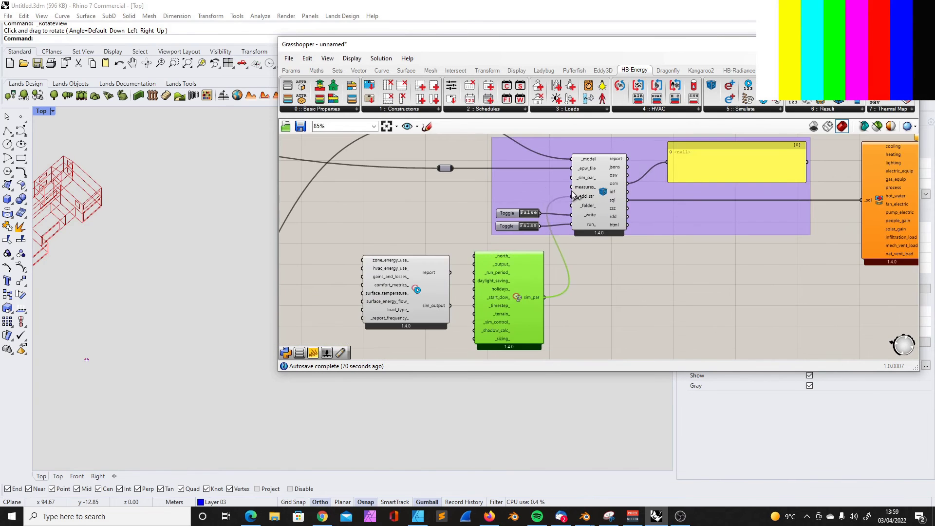
# Connect the simulation output component's sim_output to the _output_ input of the simulation parameter component
pyautogui.scroll(-3, 435, 239)
pyautogui.scroll(5, 518, 253)
pyautogui.moveTo(524, 269); pyautogui.dragTo(581, 221)
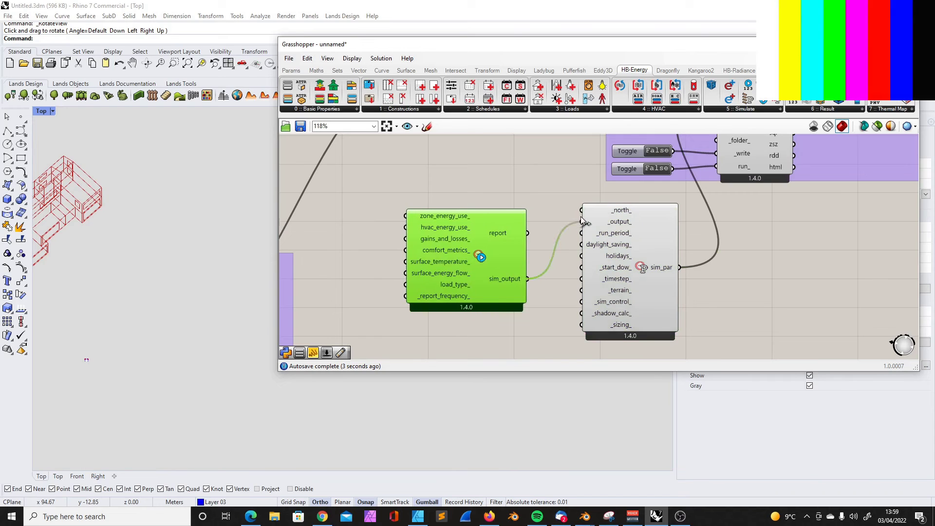
# Add a Boolean Toggle beside the simulation output component
pyautogui.scroll(1, 513, 212)
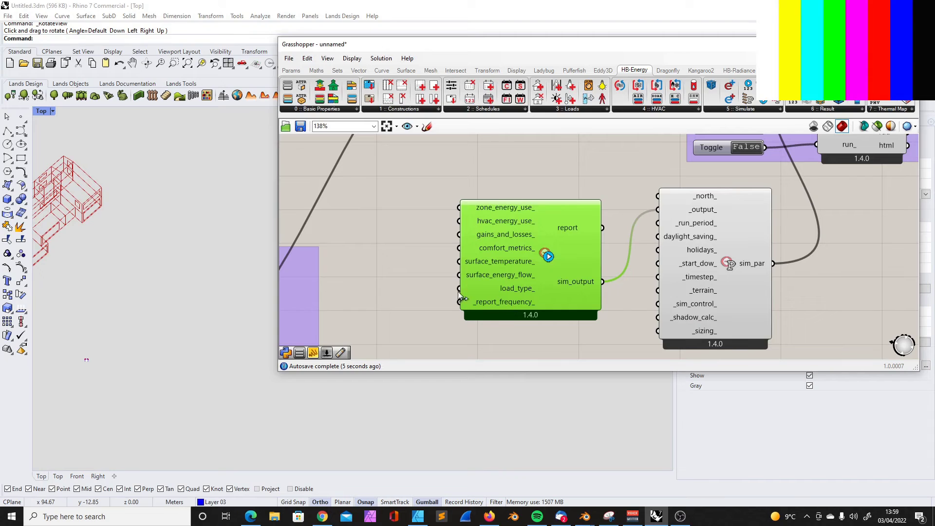
pyautogui.moveTo(545, 224); pyautogui.dragTo(546, 213)
pyautogui.doubleClick(525, 147)
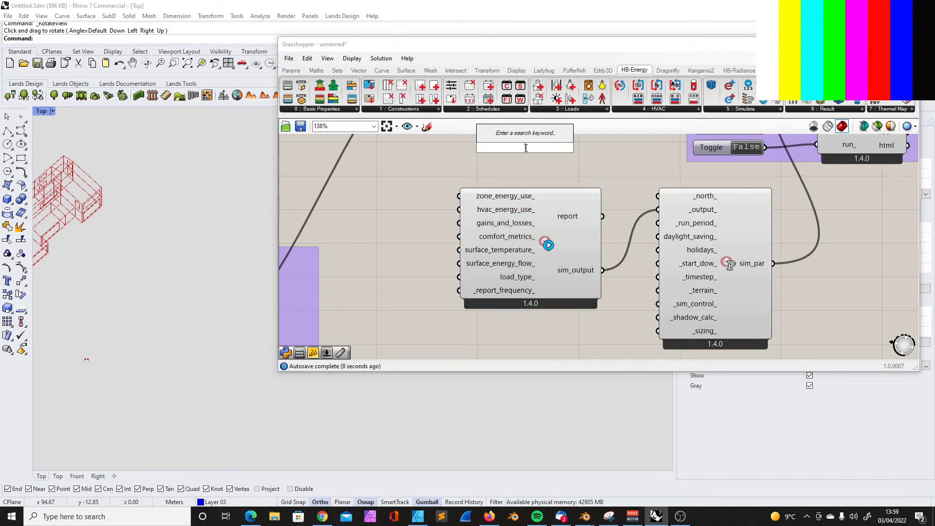
pyautogui.write('tru')
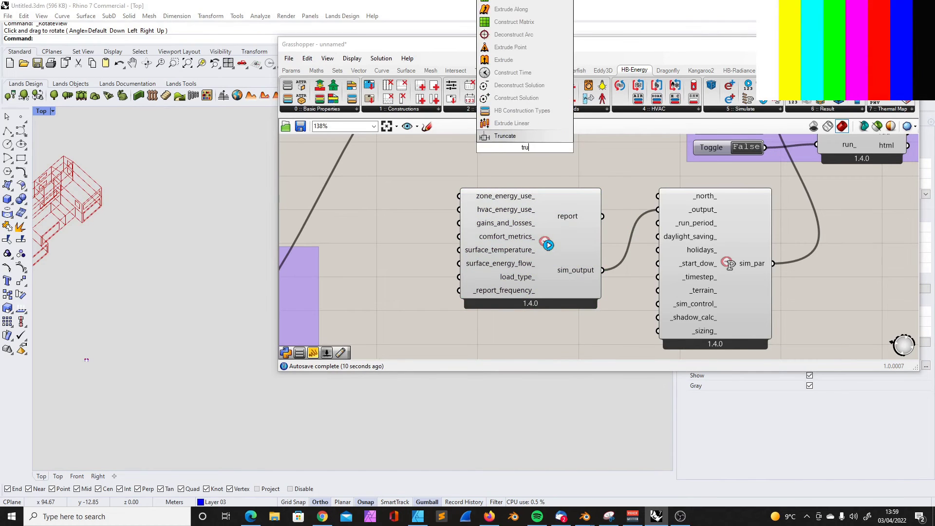
pyautogui.press('BackSpace')
pyautogui.press('BackSpace')
pyautogui.press('BackSpace')
pyautogui.write('toggl')
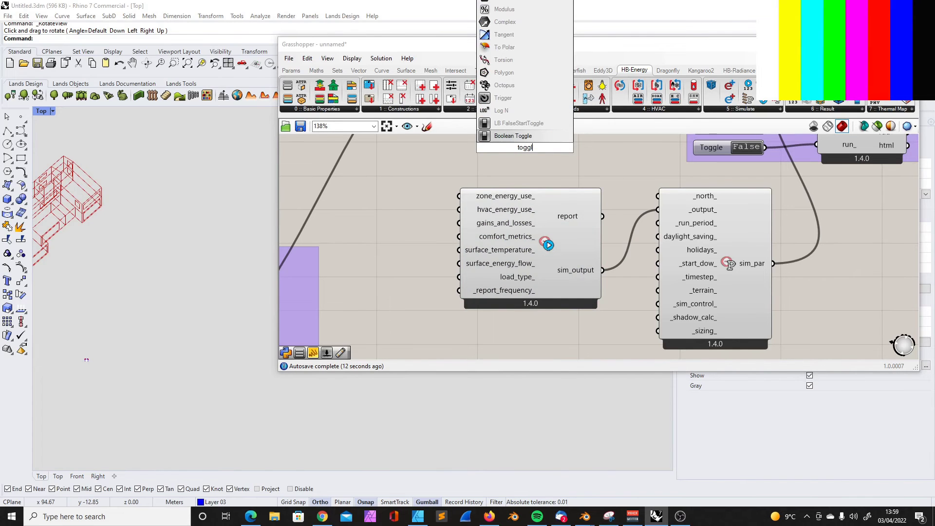
pyautogui.press('Return')
pyautogui.scroll(2, 443, 236)
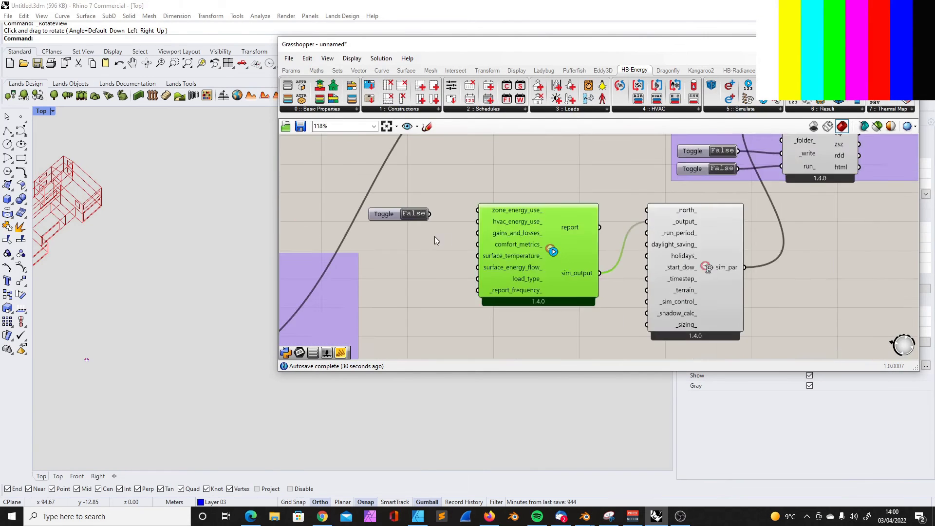
# Set the new toggle to True and connect it to the zone_energy_use_ and hvac_energy_use_ inputs of the simulation output component
pyautogui.doubleClick(399, 210)
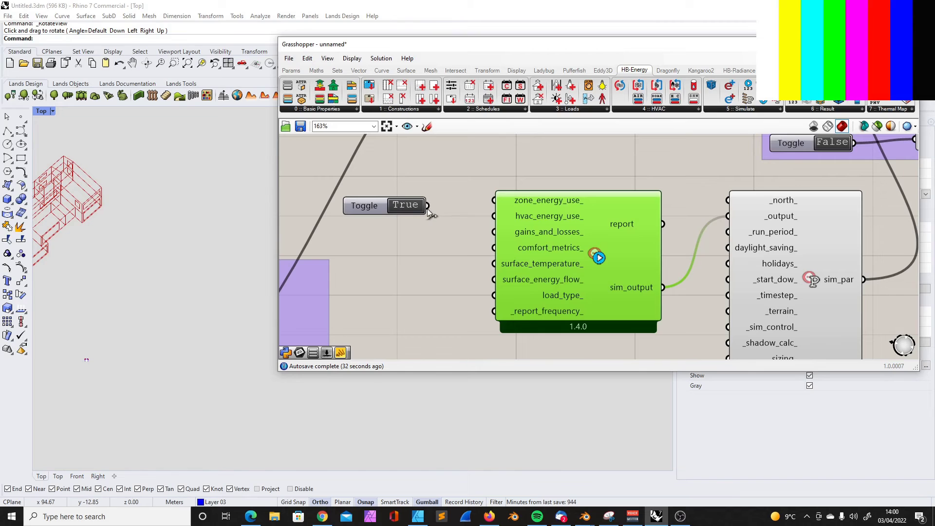
pyautogui.moveTo(496, 195); pyautogui.dragTo(496, 200)
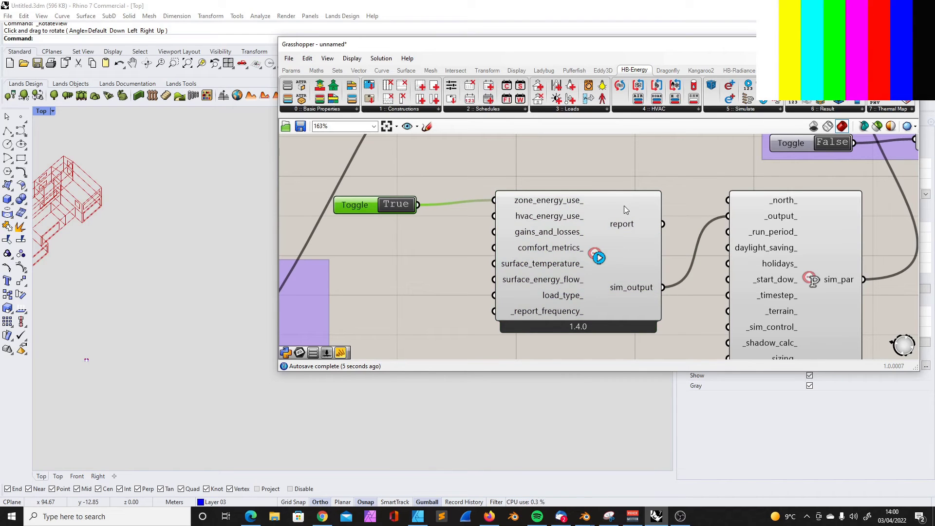
pyautogui.scroll(-8, 491, 237)
pyautogui.scroll(6, 658, 205)
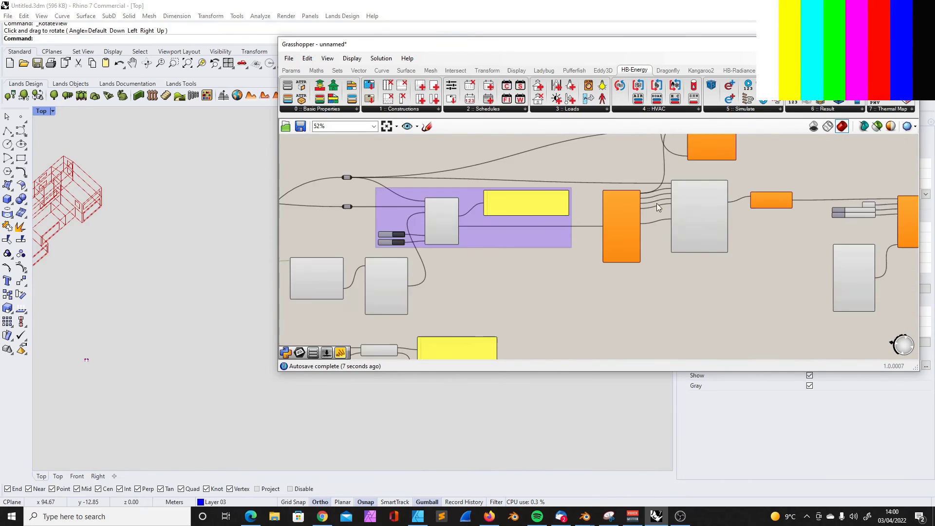
pyautogui.scroll(-5, 637, 247)
pyautogui.scroll(6, 452, 218)
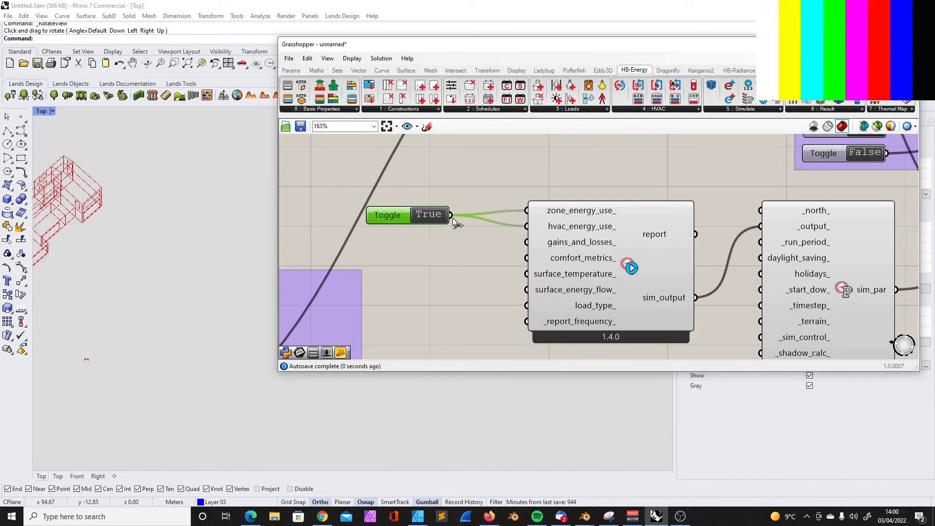
# Connect the True toggle to the gains_and_losses_, comfort_metrics_, surface_temperature_ and surface_energy_flow_ inputs
pyautogui.moveTo(399, 216); pyautogui.dragTo(526, 257)
pyautogui.moveTo(440, 223); pyautogui.dragTo(526, 274)
pyautogui.moveTo(439, 225); pyautogui.dragTo(523, 292)
pyautogui.moveTo(587, 244)
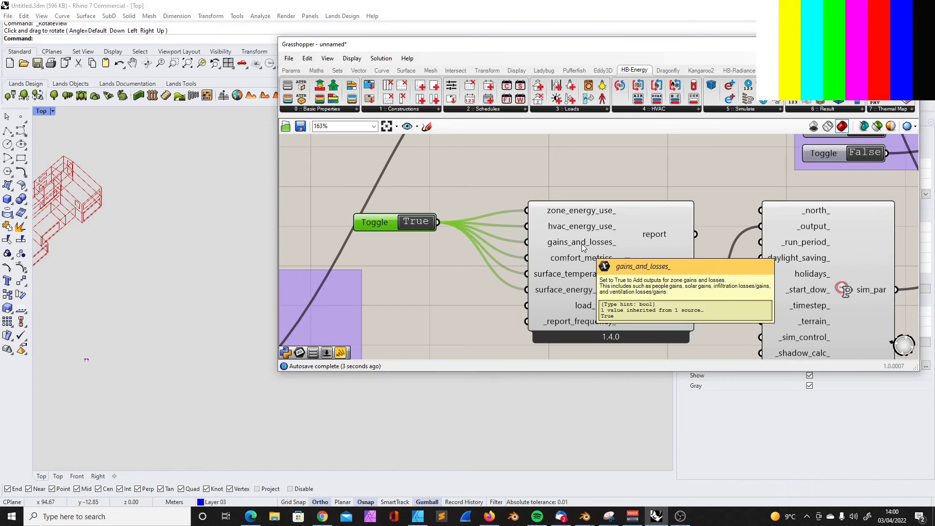
pyautogui.moveTo(438, 224); pyautogui.dragTo(567, 243)
pyautogui.moveTo(437, 224); pyautogui.dragTo(527, 306)
pyautogui.rightClick(577, 306)
pyautogui.moveTo(647, 315)
pyautogui.click(701, 327)
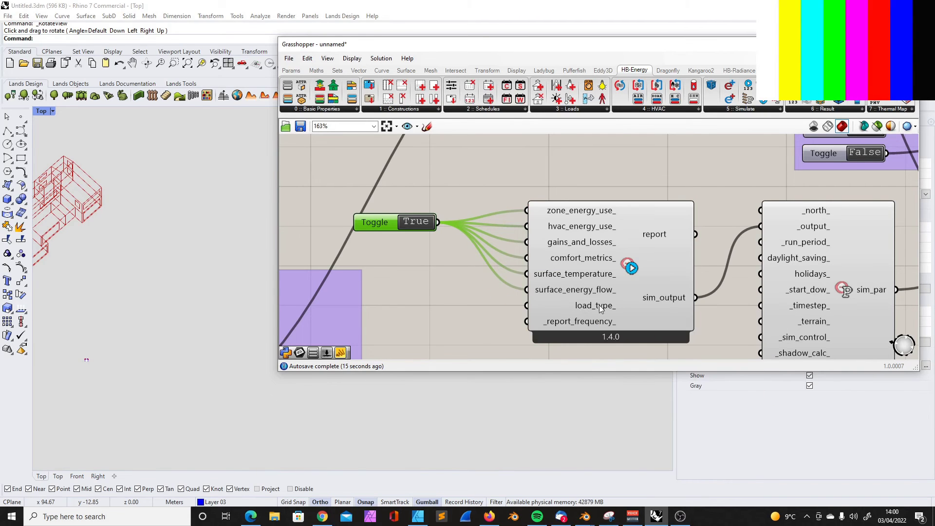
# Move the True toggle closer to the simulation output component and rerun the simulation with its _write and run_ toggles set to True
pyautogui.moveTo(558, 325)
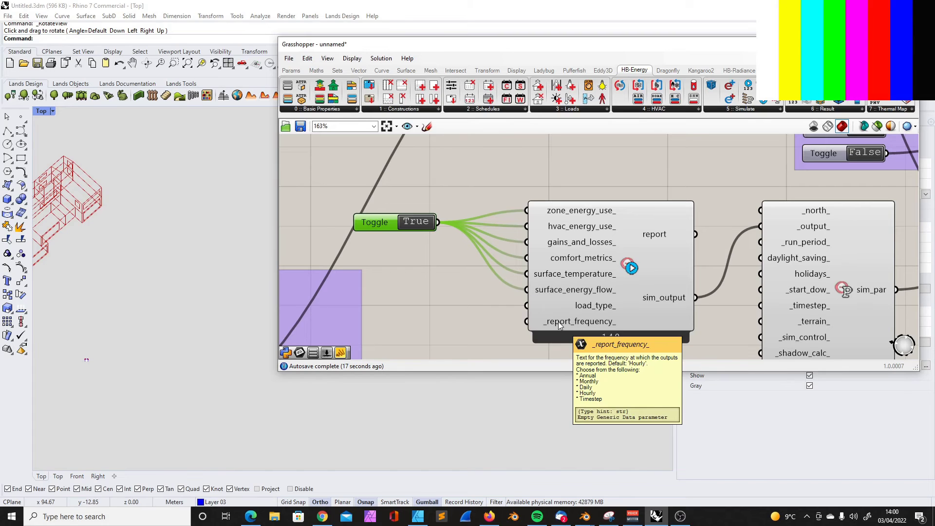
pyautogui.moveTo(381, 223); pyautogui.dragTo(396, 243)
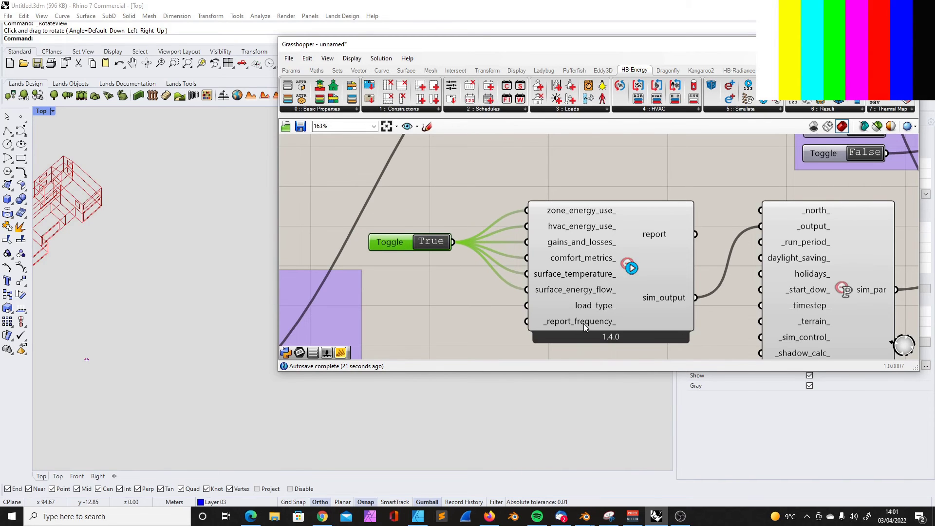
pyautogui.scroll(-5, 473, 236)
pyautogui.scroll(3, 804, 194)
pyautogui.scroll(3, 586, 204)
pyautogui.scroll(-5, 453, 235)
pyautogui.scroll(4, 435, 230)
pyautogui.scroll(-4, 611, 220)
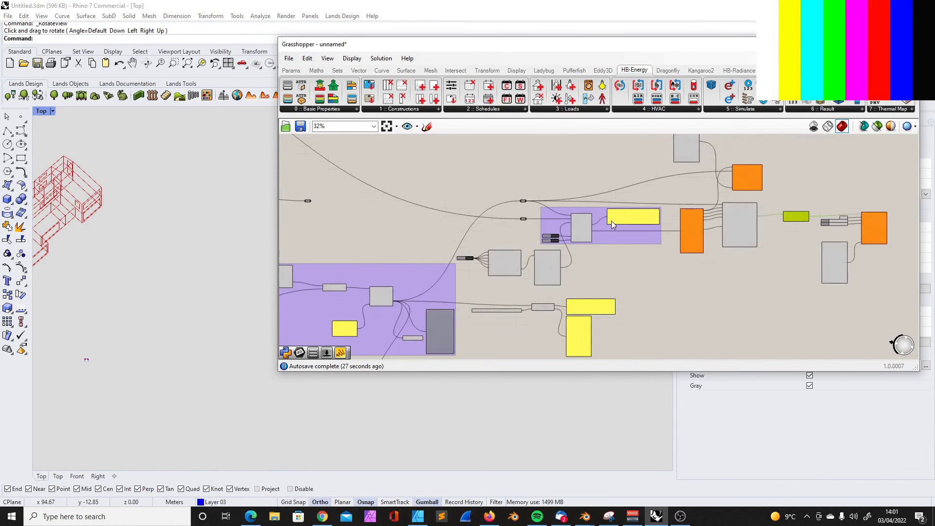
pyautogui.scroll(3, 612, 221)
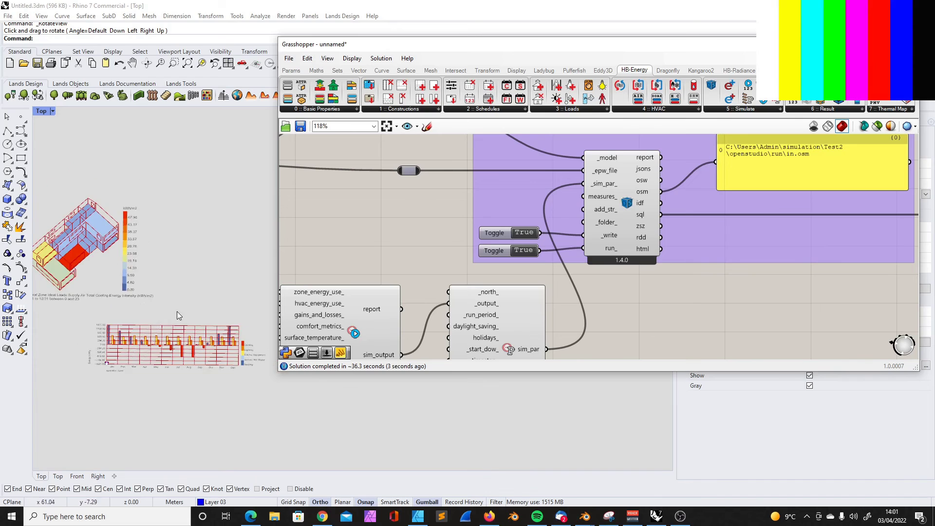
# Connect the people_gain, solar_gain and infiltration_load results to the matching inputs of the energy balance component
pyautogui.moveTo(345, 213); pyautogui.dragTo(565, 265, button='right')
pyautogui.scroll(-2, 591, 249)
pyautogui.scroll(2, 592, 249)
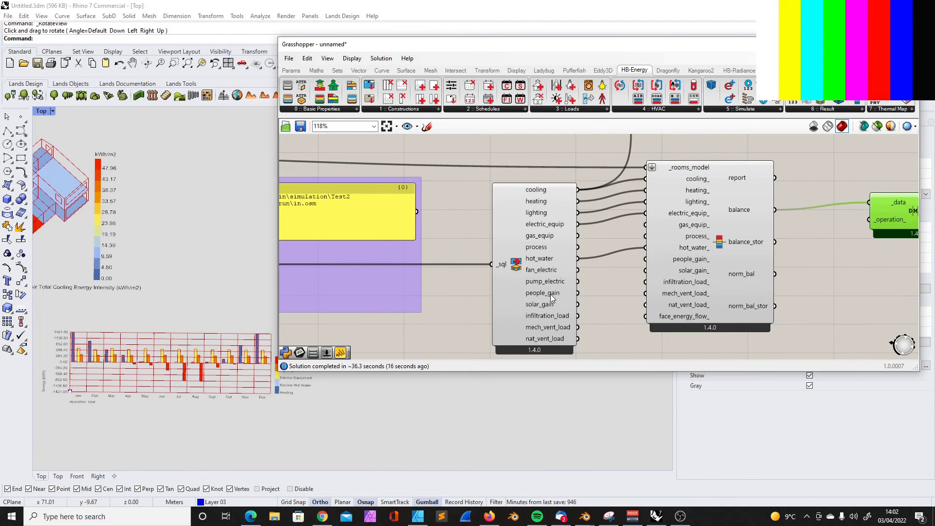
pyautogui.moveTo(553, 294)
pyautogui.moveTo(578, 293); pyautogui.dragTo(646, 259)
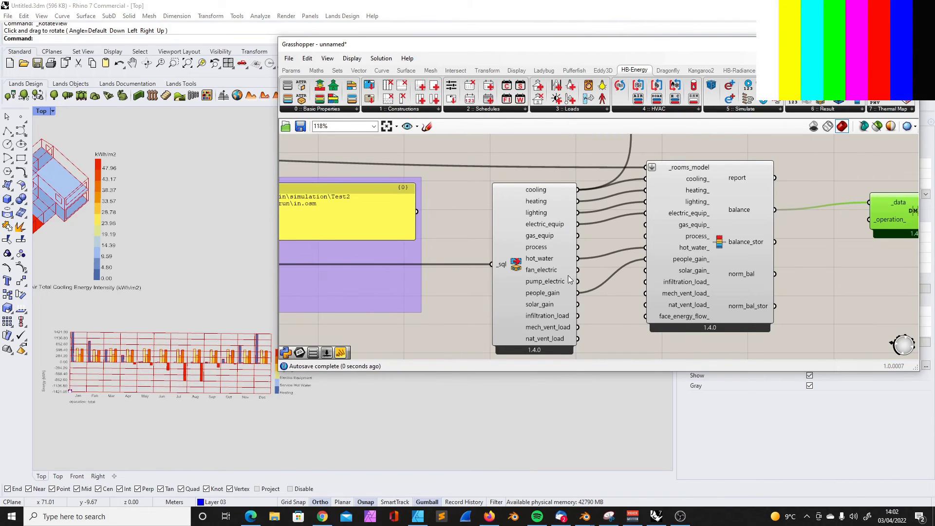
pyautogui.moveTo(578, 304); pyautogui.dragTo(647, 271)
pyautogui.moveTo(578, 316); pyautogui.dragTo(648, 283)
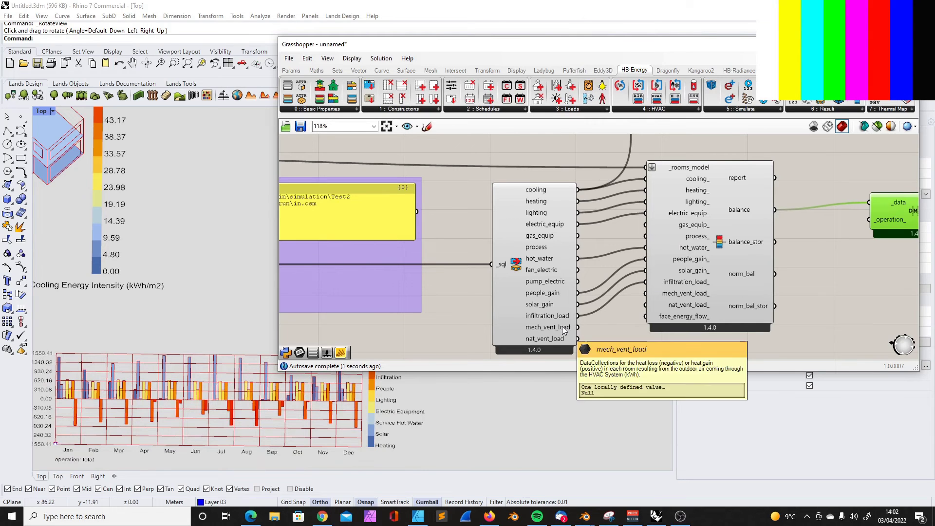
# Reposition the result-reading component and the energy balance component to space them apart
pyautogui.moveTo(551, 274); pyautogui.dragTo(553, 264)
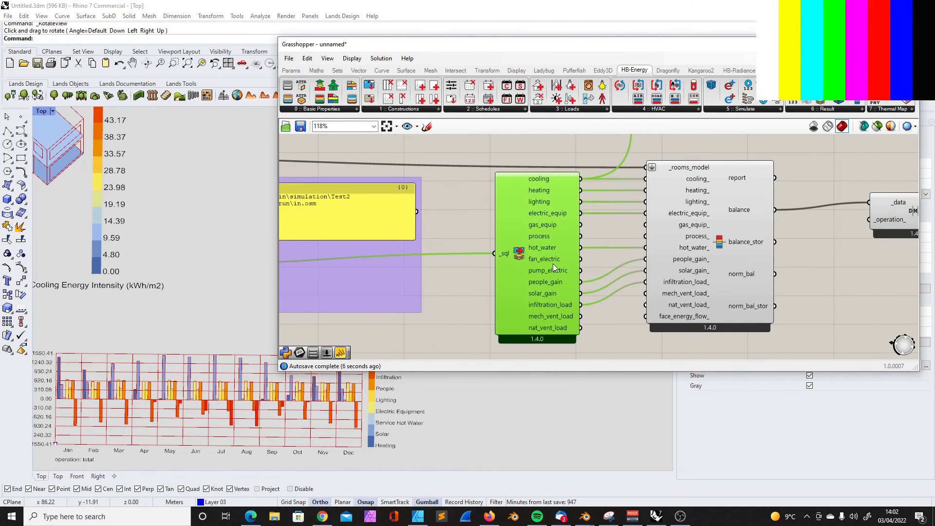
pyautogui.moveTo(700, 237); pyautogui.dragTo(713, 246)
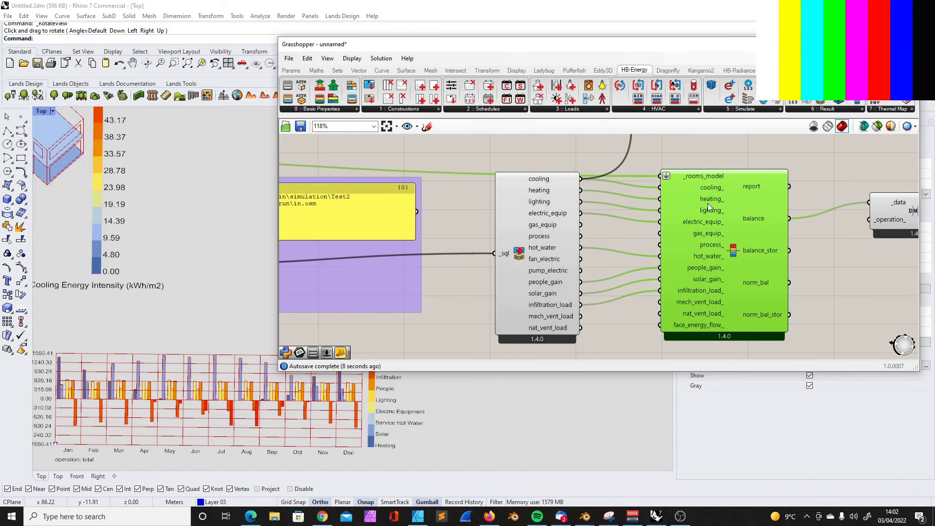
pyautogui.scroll(-5, 560, 203)
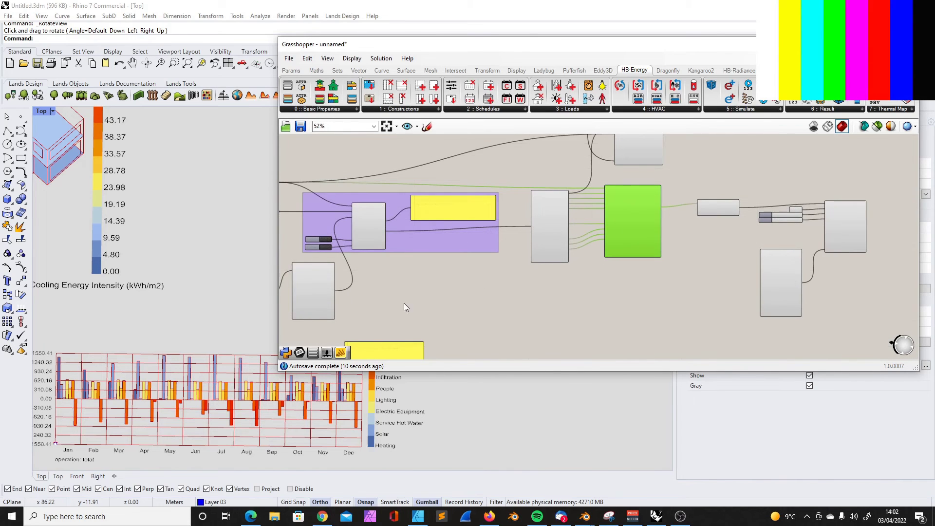
pyautogui.scroll(5, 597, 215)
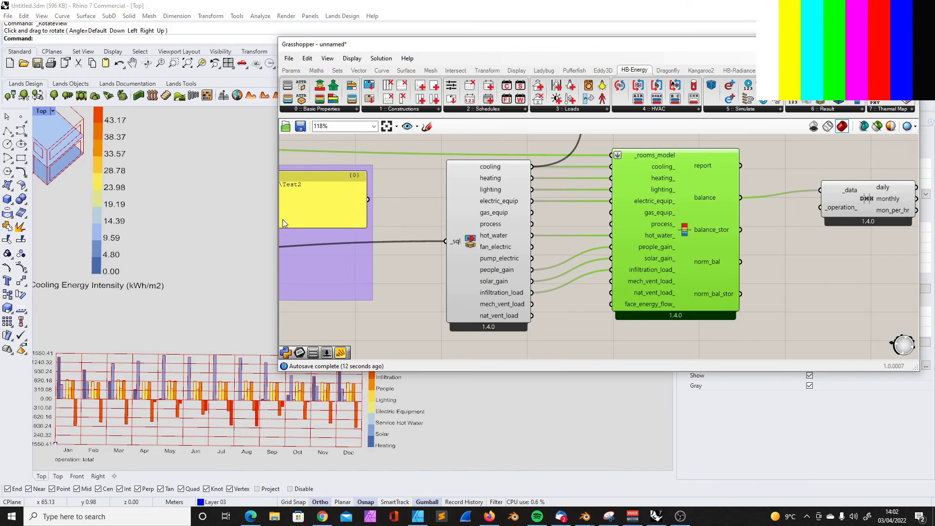
# Narrow the Grasshopper window to uncover the Rhino viewport and examine both buildings' results and monthly energy balance charts
pyautogui.moveTo(278, 215); pyautogui.dragTo(476, 214)
pyautogui.moveTo(276, 325); pyautogui.dragTo(217, 314)
pyautogui.scroll(-3, 222, 316)
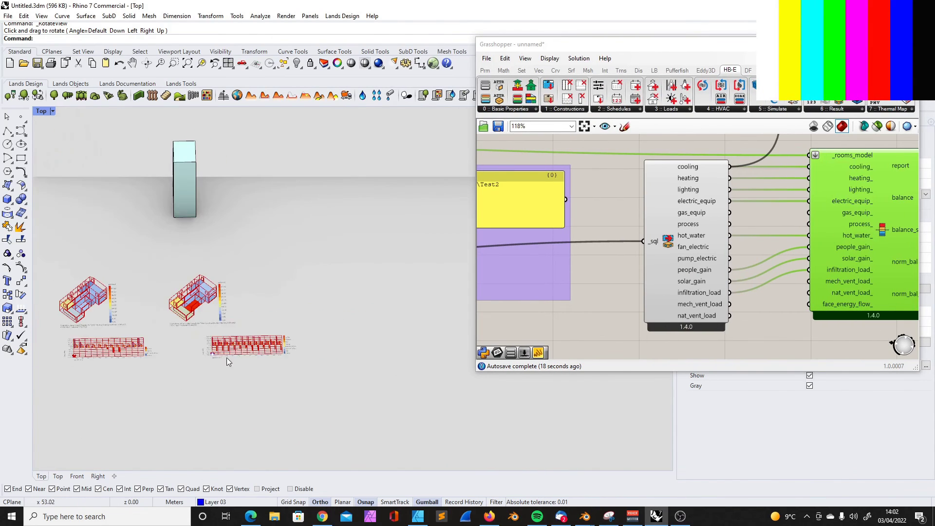
pyautogui.scroll(6, 253, 341)
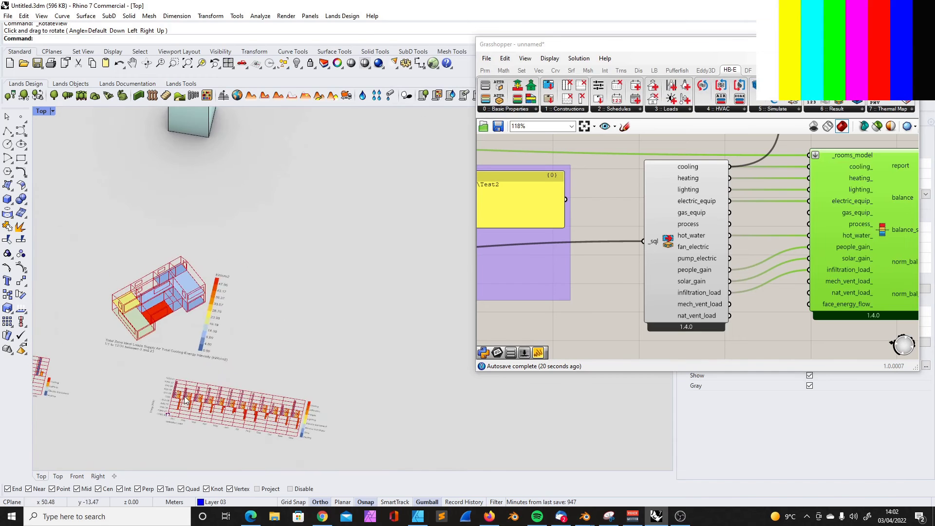
pyautogui.scroll(-3, 285, 373)
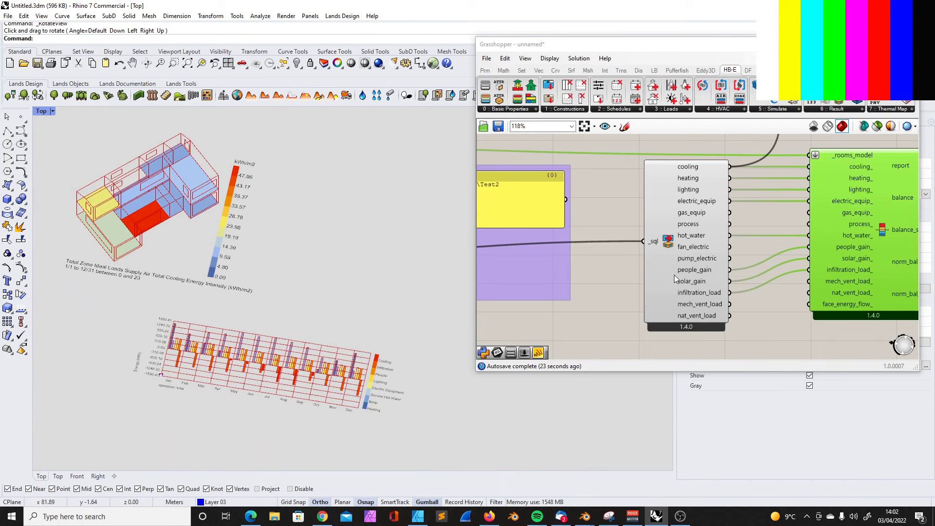
pyautogui.scroll(-3, 426, 275)
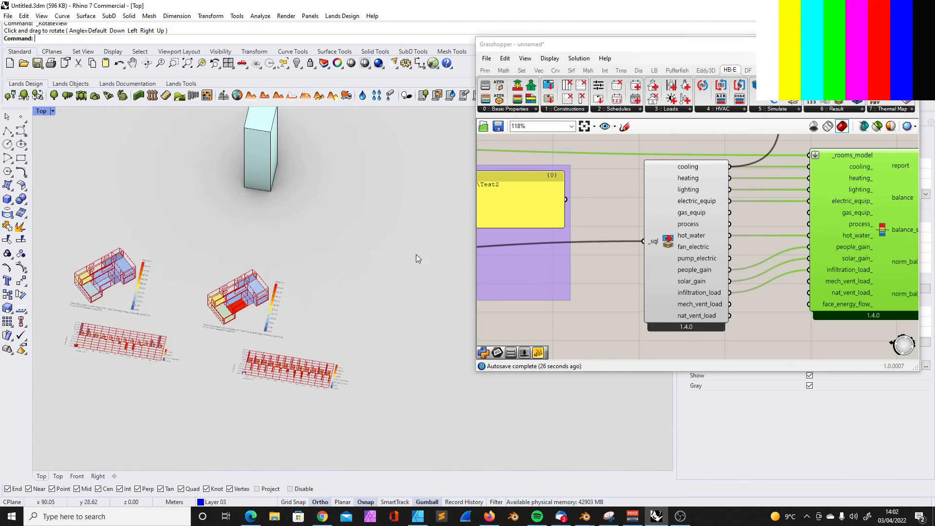
# Move the tall box in the Rhino model so that it stands directly in front of the building with the full energy balance chart
pyautogui.click(267, 157)
pyautogui.moveTo(268, 125); pyautogui.dragTo(213, 295)
pyautogui.moveTo(219, 317); pyautogui.dragTo(212, 380, button='right')
pyautogui.scroll(5, 247, 283)
pyautogui.keyDown('shift'); pyautogui.moveTo(212, 380); pyautogui.dragTo(168, 222, button='right'); pyautogui.keyUp('shift')
pyautogui.moveTo(172, 190); pyautogui.dragTo(183, 188)
pyautogui.scroll(5, 274, 325)
pyautogui.moveTo(205, 243); pyautogui.dragTo(272, 370, button='right')
pyautogui.scroll(-5, 274, 325)
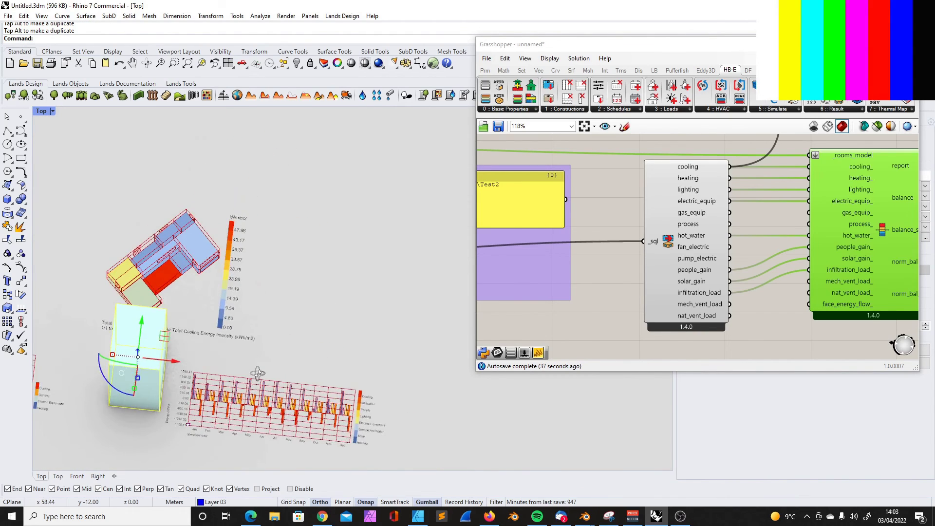
# Reposition the Grasshopper window and place an HB Shade component beside the Test2 name panel
pyautogui.scroll(-5, 709, 171)
pyautogui.scroll(3, 709, 218)
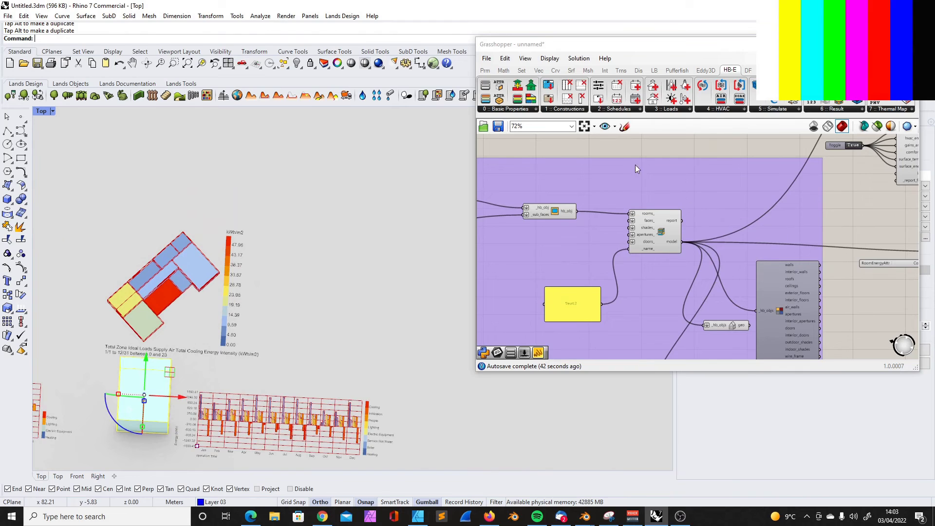
pyautogui.moveTo(706, 44); pyautogui.dragTo(530, 61)
pyautogui.click(626, 87)
pyautogui.click(670, 87)
pyautogui.click(711, 86)
pyautogui.moveTo(455, 122); pyautogui.dragTo(428, 225)
# Add a Brep parameter below the shade component
pyautogui.doubleClick(401, 290)
pyautogui.write('bre')
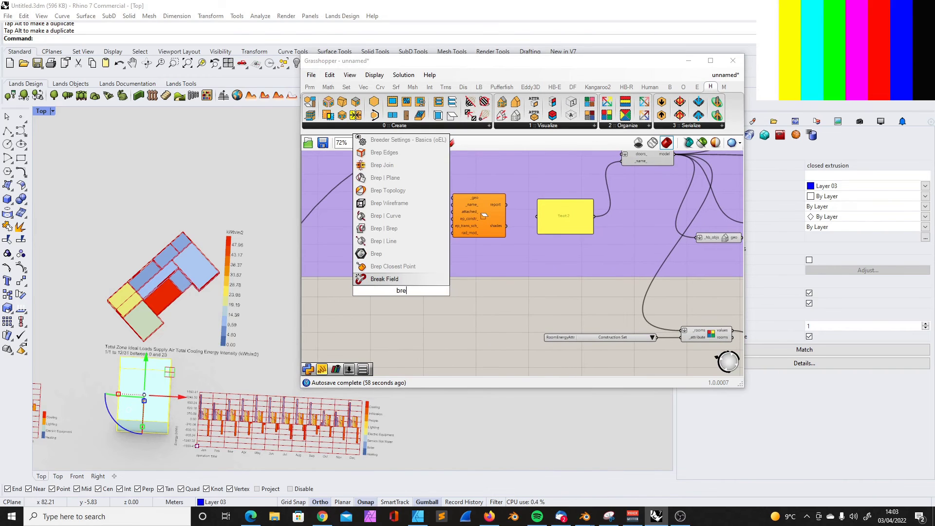
pyautogui.press('Up')
pyautogui.press('Up')
pyautogui.press('Up')
pyautogui.press('Up')
pyautogui.press('Up')
pyautogui.press('Up')
pyautogui.press('Up')
pyautogui.press('Up')
pyautogui.press('Up')
pyautogui.press('Up')
pyautogui.press('Up')
pyautogui.press('Up')
pyautogui.press('Down')
pyautogui.press('Down')
pyautogui.press('Down')
pyautogui.press('Down')
pyautogui.press('Down')
pyautogui.press('Down')
pyautogui.press('Down')
pyautogui.press('Down')
pyautogui.press('Down')
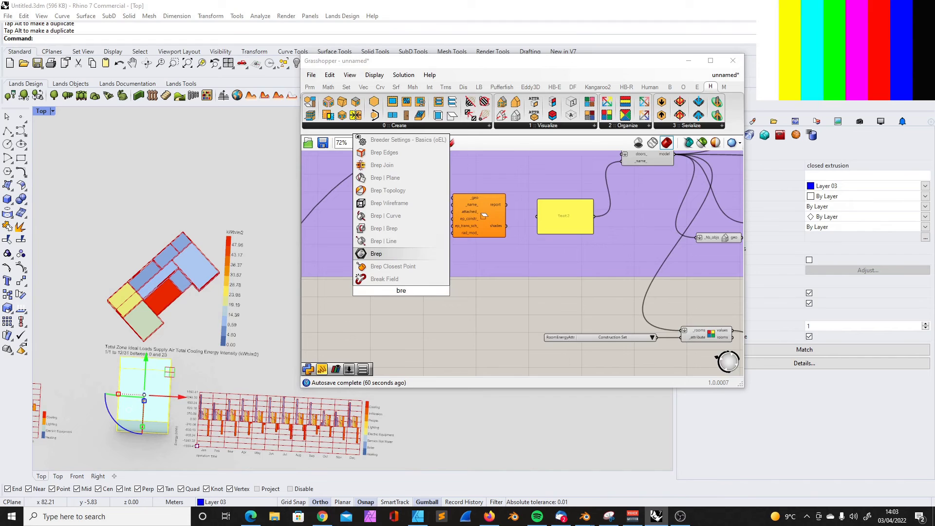
pyautogui.press('Return')
# Reference the tall Rhino box in the Brep parameter and connect it to the shade component's _geo input
pyautogui.rightClick(401, 291)
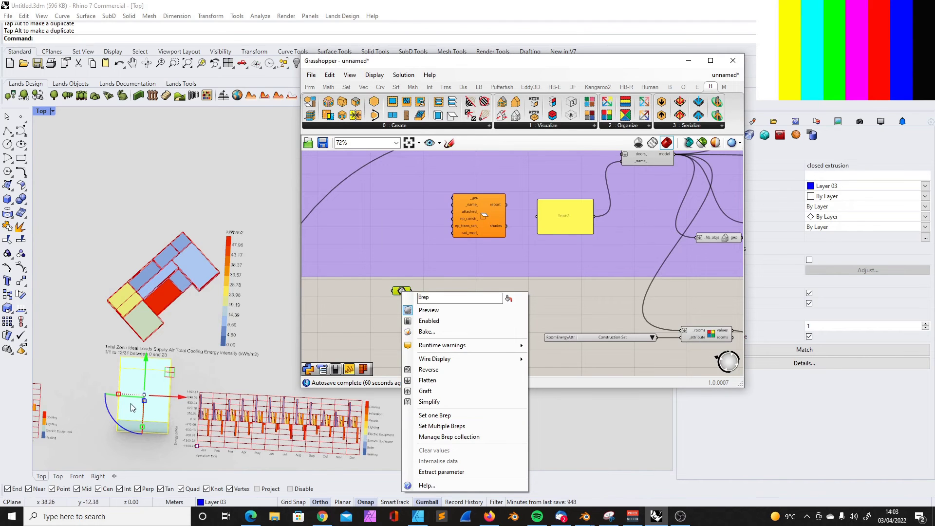
pyautogui.press('Escape')
pyautogui.moveTo(412, 290); pyautogui.dragTo(453, 198)
pyautogui.scroll(3, 435, 242)
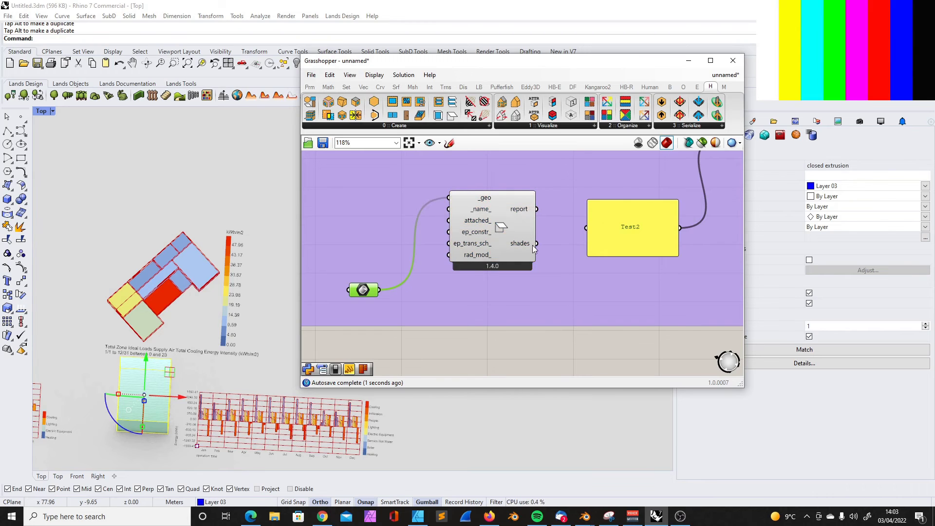
# Connect the shade component's shades output to the shades_ input of the model component
pyautogui.scroll(-1, 533, 244)
pyautogui.moveTo(478, 276); pyautogui.dragTo(416, 324, button='right')
pyautogui.moveTo(461, 298); pyautogui.dragTo(623, 181)
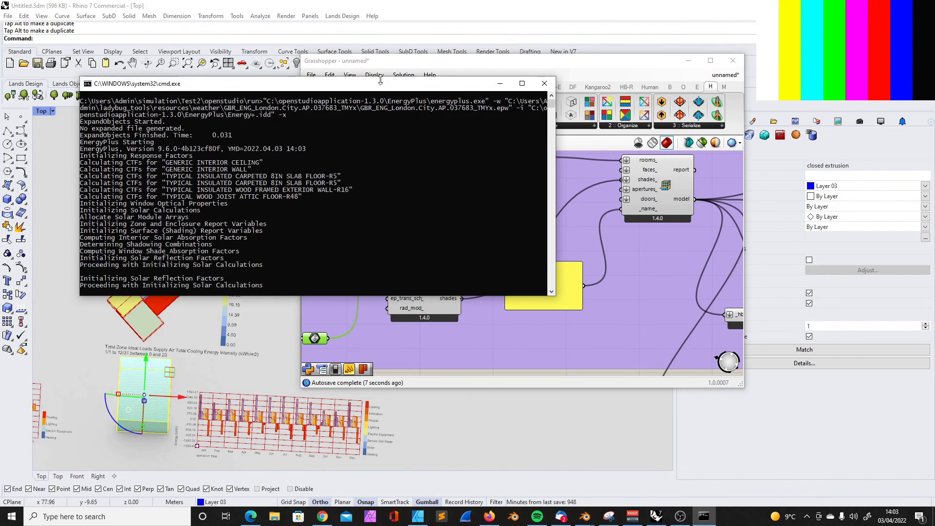
# Move the simulation console window aside and examine the building's updated cooling intensity map and balance chart beside the shading box
pyautogui.moveTo(344, 96); pyautogui.dragTo(834, 112)
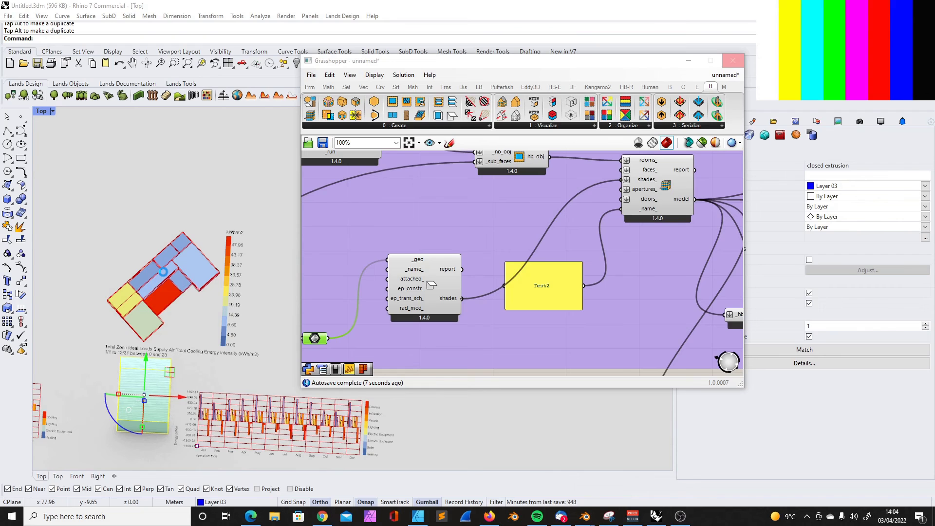
pyautogui.scroll(7, 238, 259)
pyautogui.scroll(-4, 247, 257)
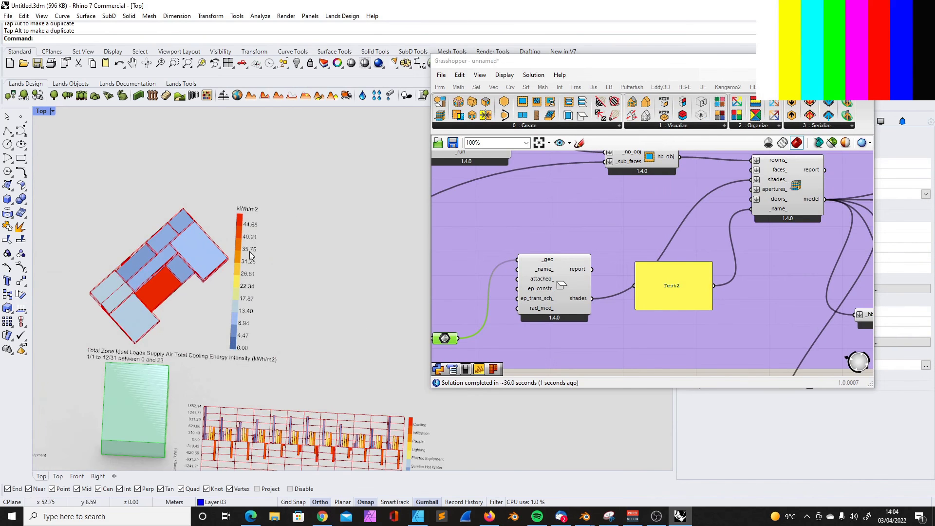
# Examine the cooling intensity map and monthly energy balance chart beside the shading box
pyautogui.moveTo(263, 219); pyautogui.dragTo(256, 312, button='right')
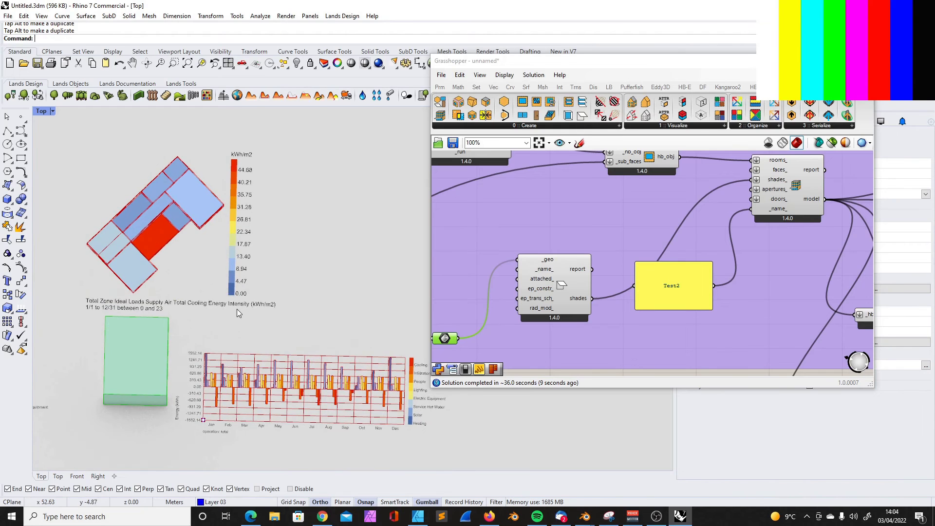
pyautogui.moveTo(236, 174); pyautogui.dragTo(219, 317, button='right')
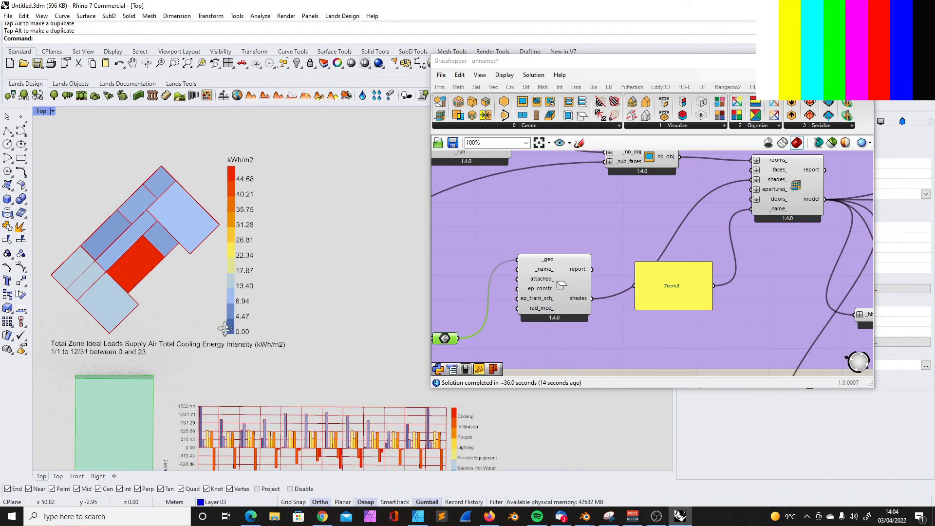
pyautogui.scroll(-7, 217, 314)
pyautogui.scroll(-8, 582, 227)
pyautogui.scroll(7, 543, 241)
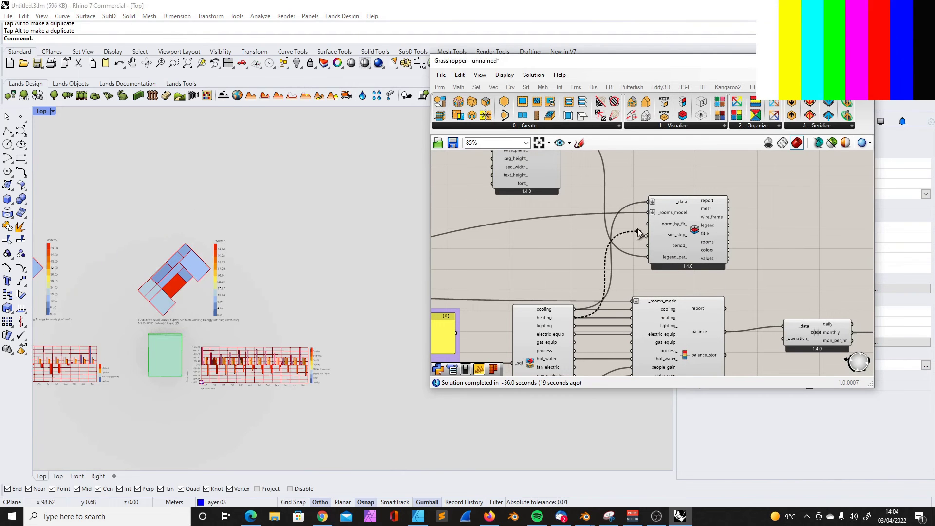
# Feed the heating output into the room-colouring component's _data input and examine the resulting map around the shading box
pyautogui.moveTo(254, 293); pyautogui.dragTo(146, 239, button='right')
pyautogui.scroll(4, 144, 235)
pyautogui.scroll(-5, 138, 248)
pyautogui.moveTo(236, 288); pyautogui.dragTo(240, 307, button='right')
pyautogui.scroll(5, 119, 247)
pyautogui.scroll(-7, 179, 235)
pyautogui.moveTo(292, 282); pyautogui.dragTo(309, 305, button='right')
pyautogui.moveTo(309, 305); pyautogui.dragTo(310, 309, button='right')
# Connect the lighting output to the _data input of the room-colouring component
pyautogui.moveTo(575, 326); pyautogui.dragTo(646, 201)
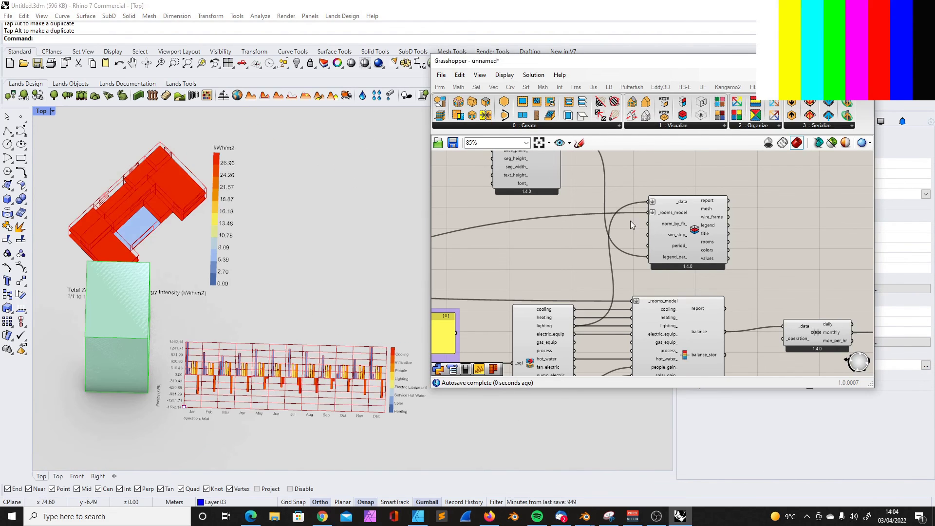
pyautogui.scroll(-2, 551, 231)
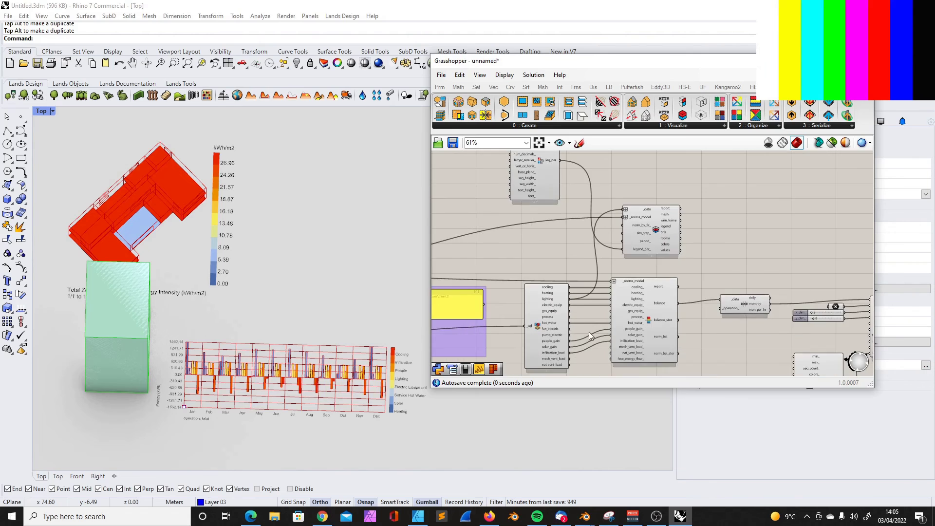
pyautogui.scroll(2, 586, 330)
# Examine the lighting electricity intensity map and the monthly energy balance chart from several angles
pyautogui.moveTo(159, 233); pyautogui.dragTo(150, 189, button='right')
pyautogui.scroll(3, 177, 240)
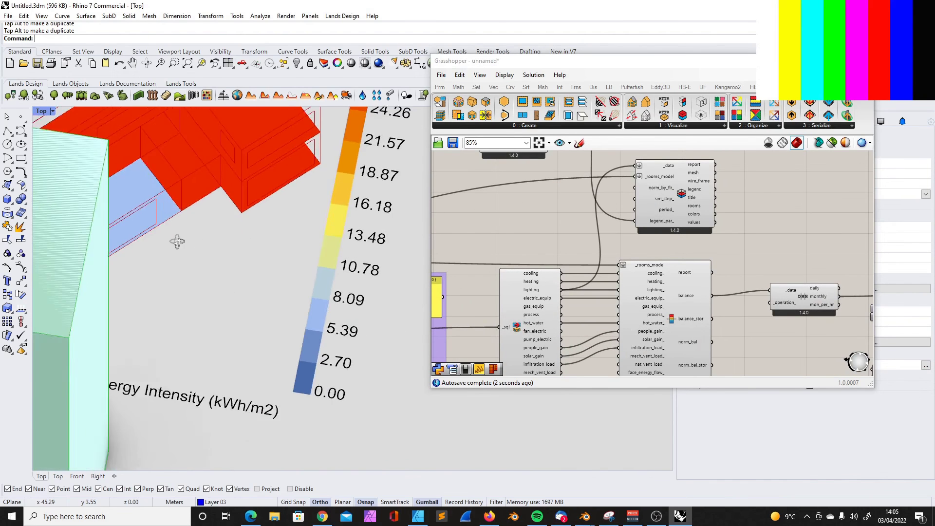
pyautogui.scroll(-5, 203, 271)
pyautogui.rightClick(233, 325)
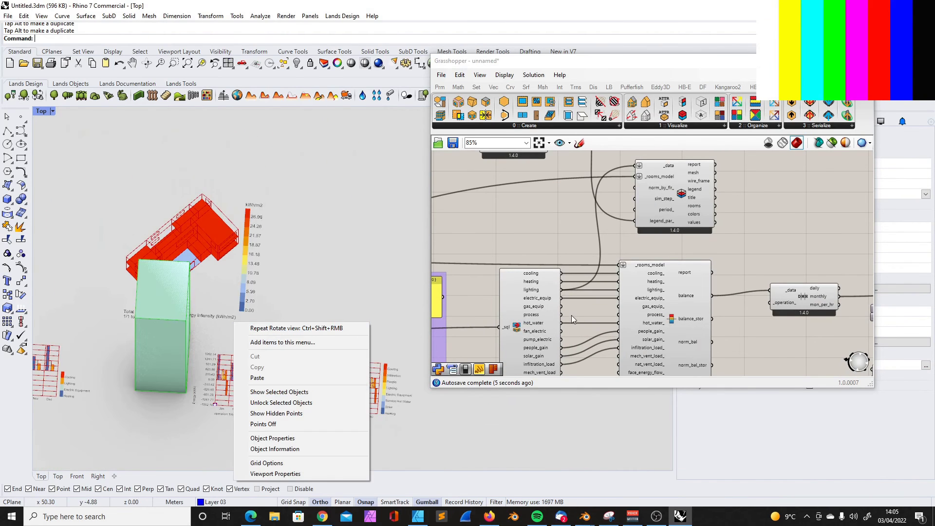
pyautogui.click(570, 317)
pyautogui.scroll(5, 232, 325)
pyautogui.scroll(-3, 231, 326)
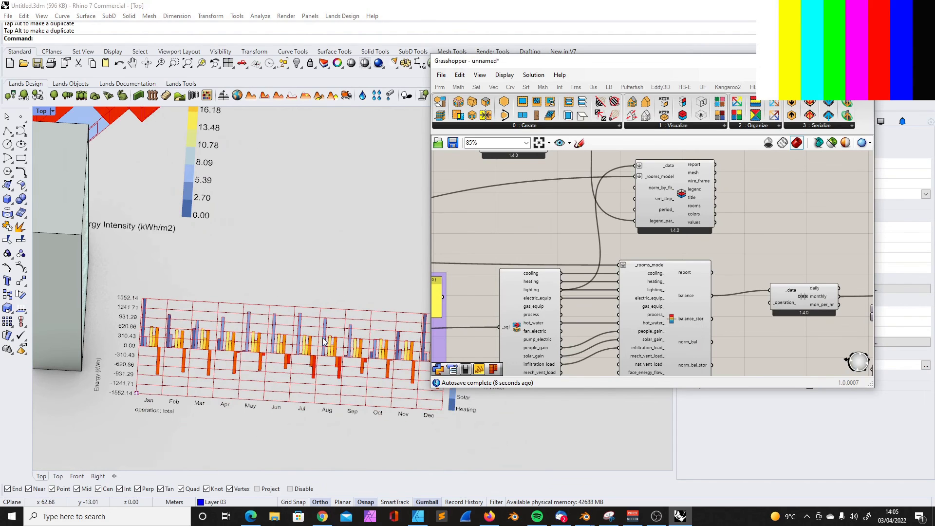
pyautogui.scroll(-3, 278, 324)
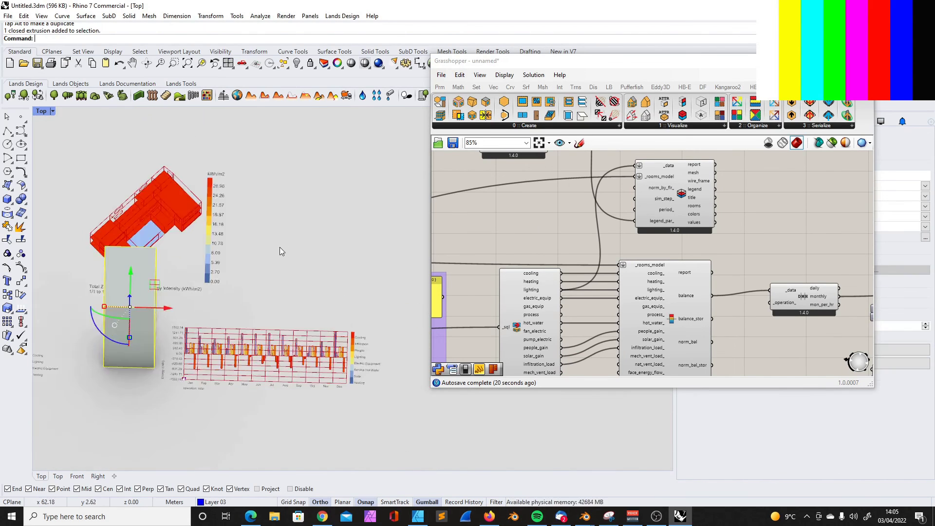
# Set the viewport to the Top view and shift the Grasshopper window aside to uncover the model and chart
pyautogui.moveTo(279, 247); pyautogui.dragTo(265, 301, button='right')
pyautogui.click(39, 111)
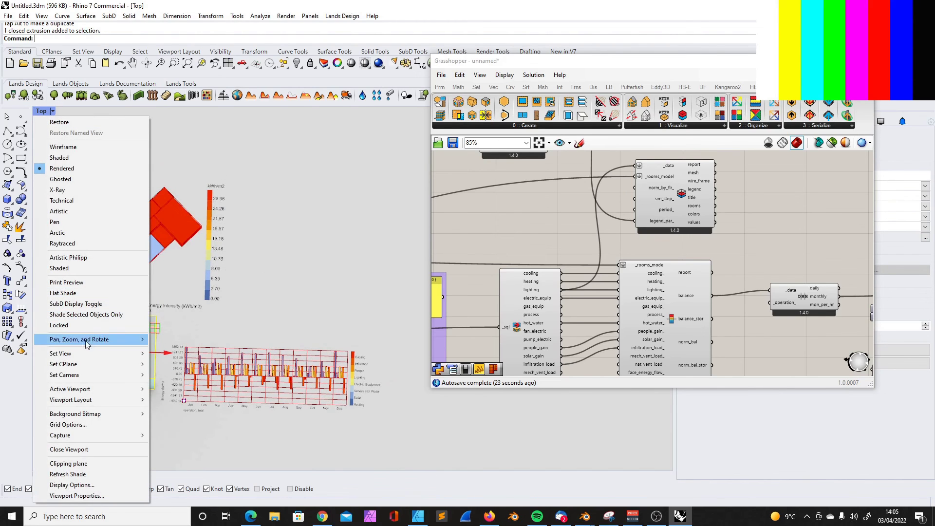
pyautogui.click(170, 355)
pyautogui.moveTo(514, 64); pyautogui.dragTo(643, 45)
pyautogui.moveTo(184, 368); pyautogui.dragTo(242, 324, button='right')
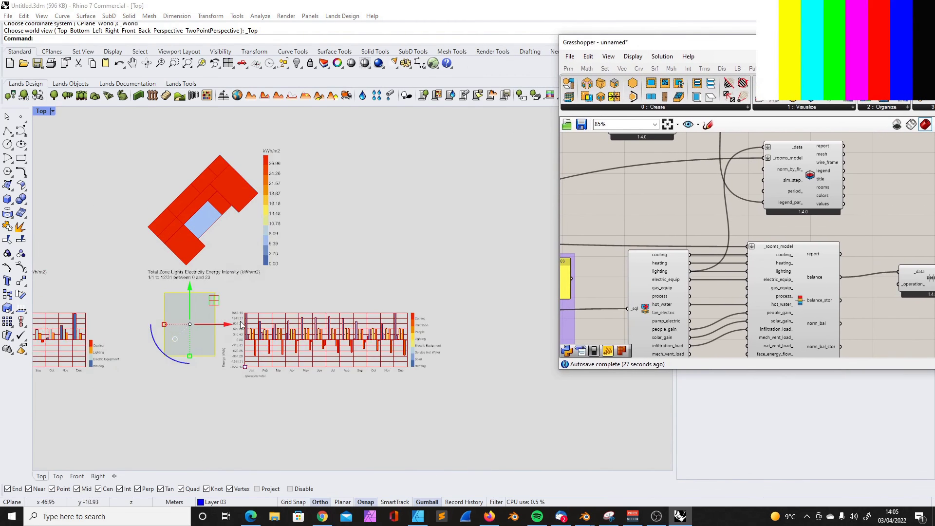
# Move the selected shading box north and east so it stands close to the building's south-east side
pyautogui.scroll(6, 291, 333)
pyautogui.scroll(-5, 257, 317)
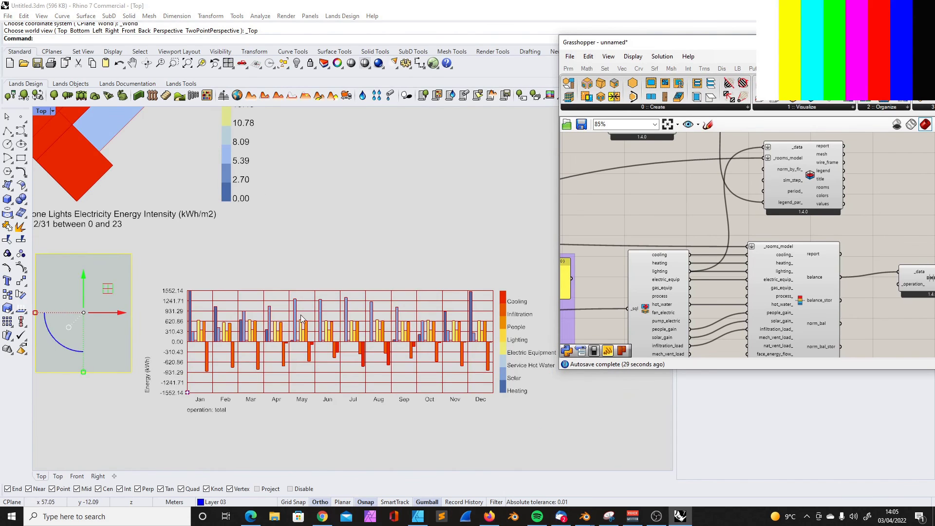
pyautogui.scroll(1, 210, 294)
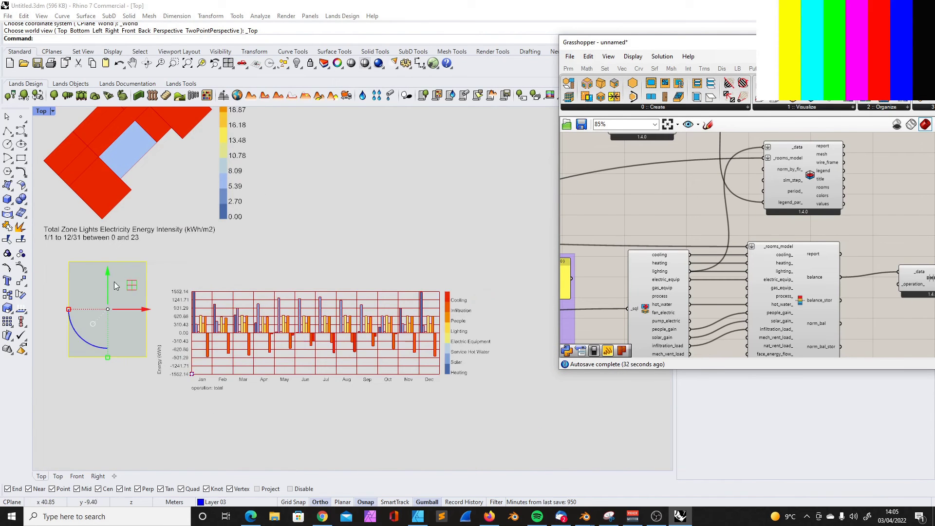
pyautogui.moveTo(110, 274); pyautogui.dragTo(109, 234)
pyautogui.moveTo(144, 272); pyautogui.dragTo(237, 269)
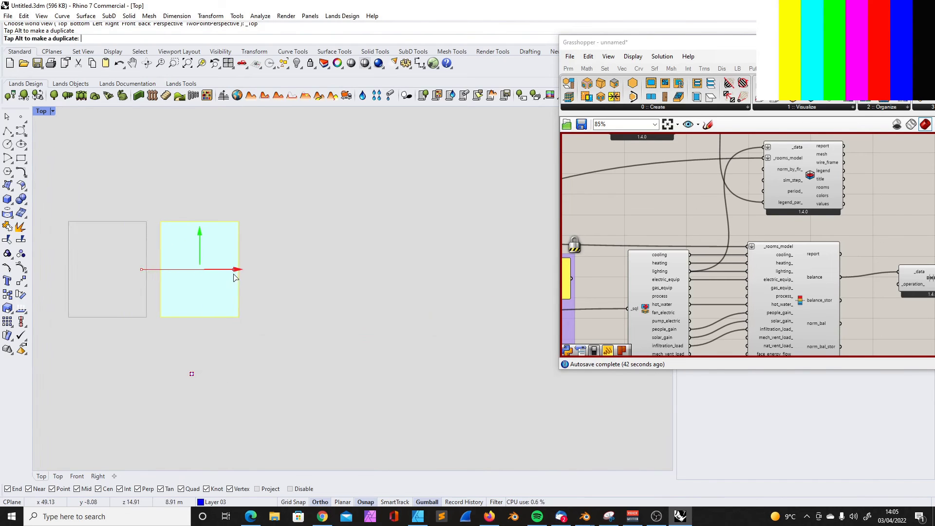
pyautogui.moveTo(201, 244); pyautogui.dragTo(202, 200)
# Examine the recalculated monthly energy balance chart and the inputs of the energy balance component
pyautogui.middleClick(647, 212)
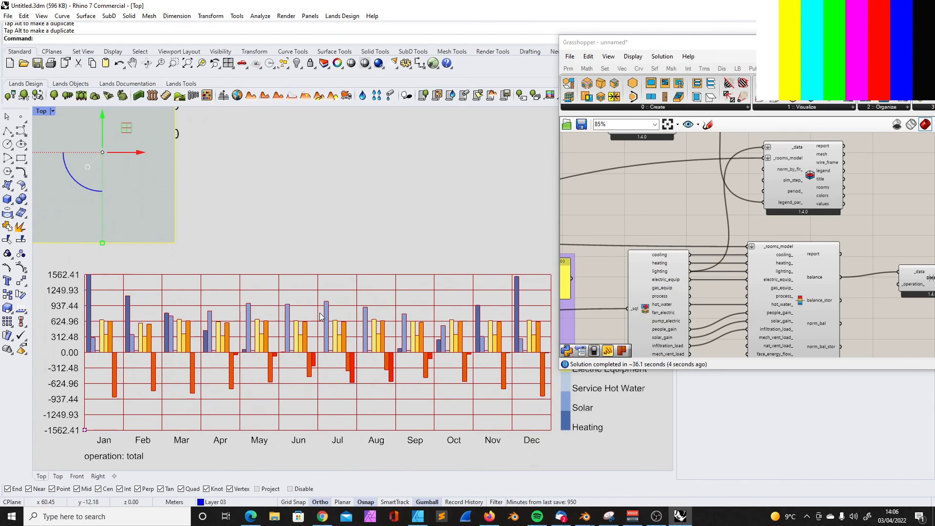
pyautogui.scroll(-6, 320, 315)
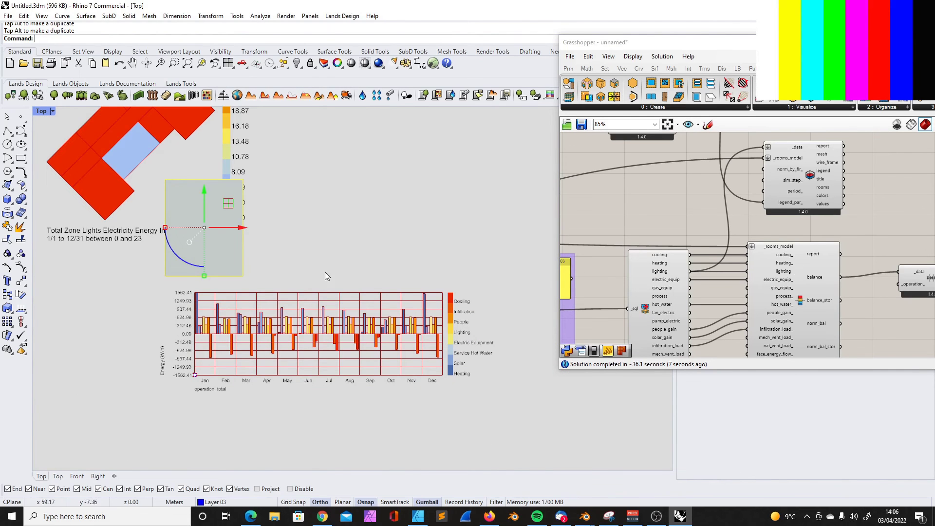
pyautogui.scroll(2, 333, 345)
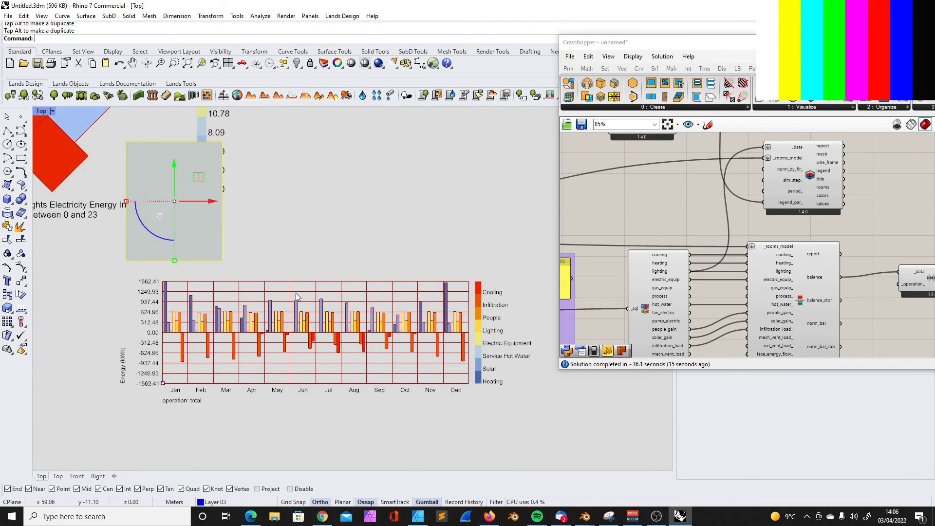
pyautogui.scroll(-5, 637, 214)
pyautogui.scroll(5, 660, 250)
pyautogui.moveTo(771, 208); pyautogui.dragTo(771, 202)
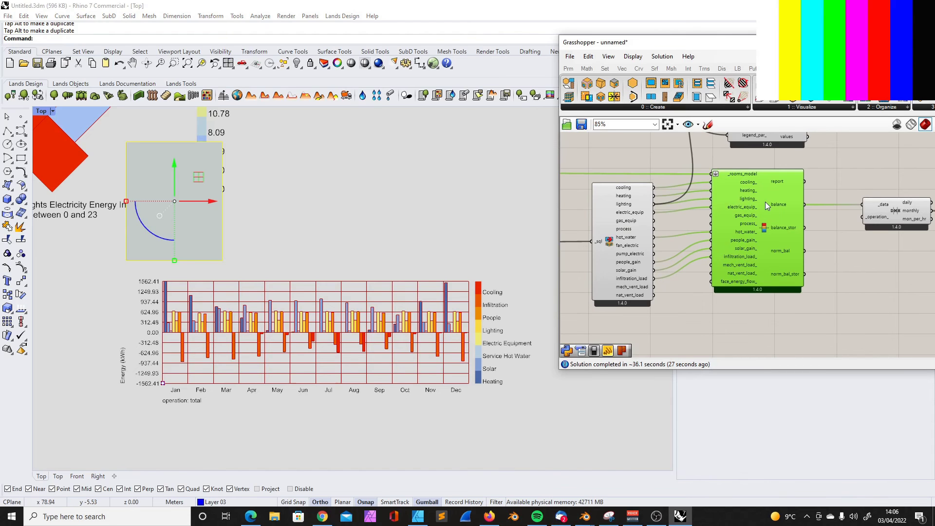
pyautogui.scroll(-4, 262, 358)
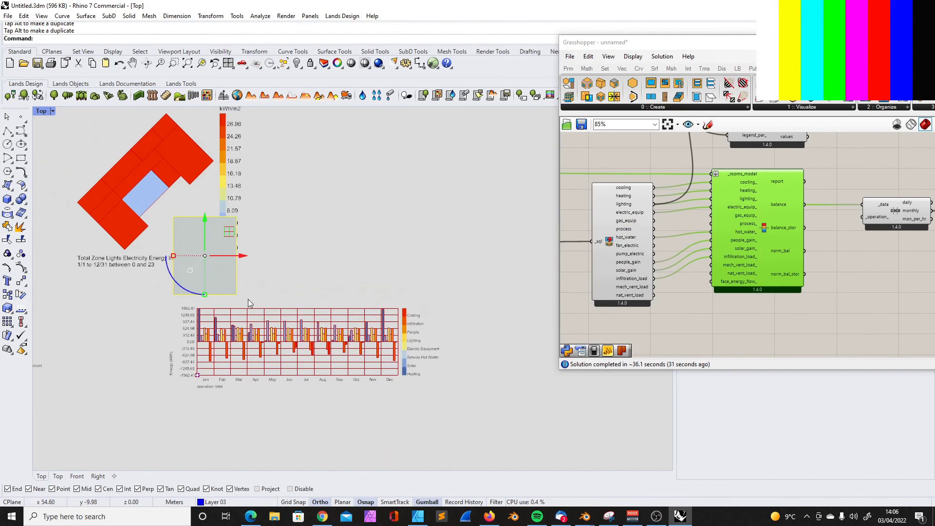
# Rotate the viewport to an angled 3D view of the shading box standing beside the building
pyautogui.click(147, 63)
pyautogui.moveTo(298, 290); pyautogui.dragTo(340, 220)
pyautogui.scroll(5, 429, 202)
pyautogui.scroll(-8, 813, 238)
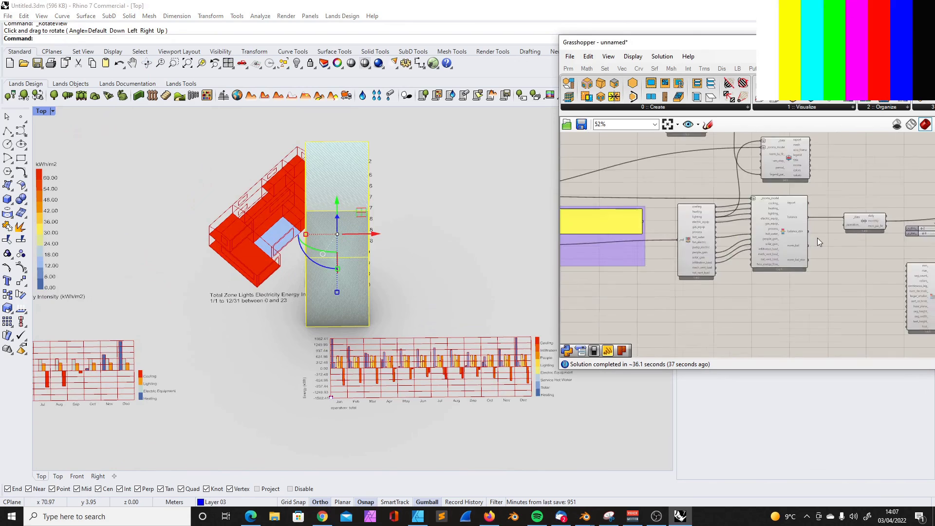
# Shift the setpoint component together with its temperature schedules, panels and sliders slightly on the canvas below the program component
pyautogui.scroll(5, 599, 260)
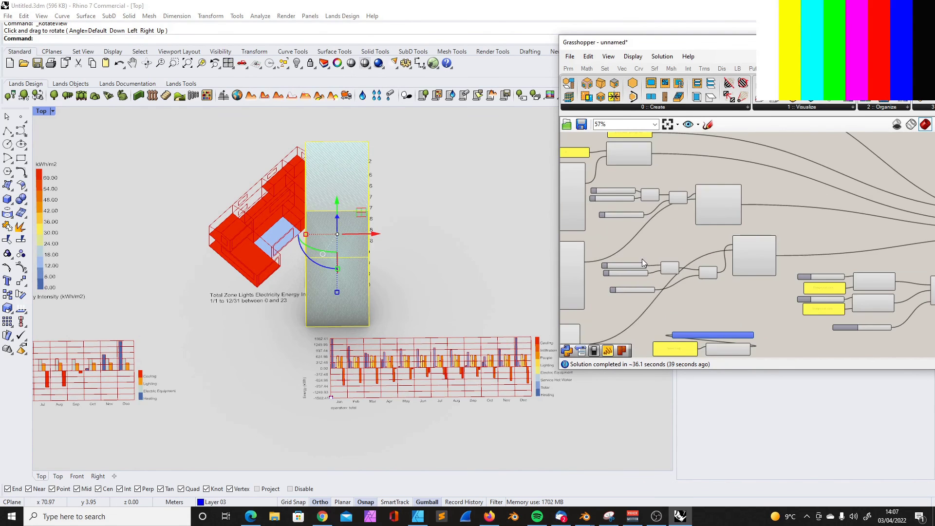
pyautogui.scroll(3, 818, 200)
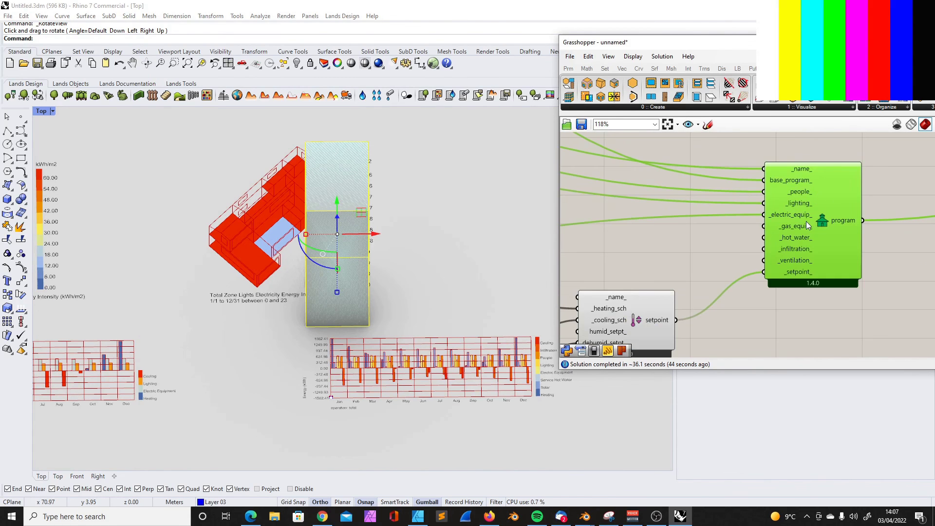
pyautogui.scroll(-2, 806, 221)
pyautogui.scroll(-2, 589, 306)
pyautogui.scroll(2, 585, 254)
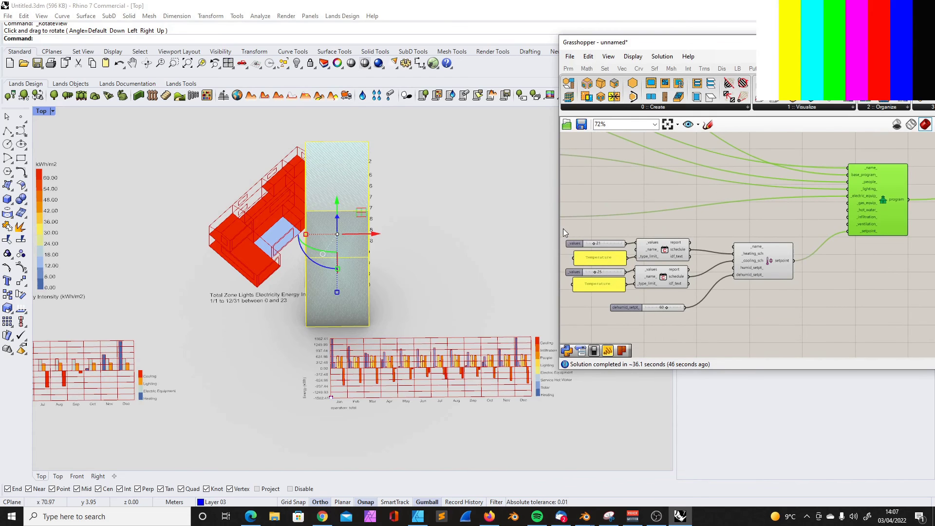
pyautogui.moveTo(563, 232); pyautogui.dragTo(843, 334)
pyautogui.moveTo(764, 252); pyautogui.dragTo(771, 261)
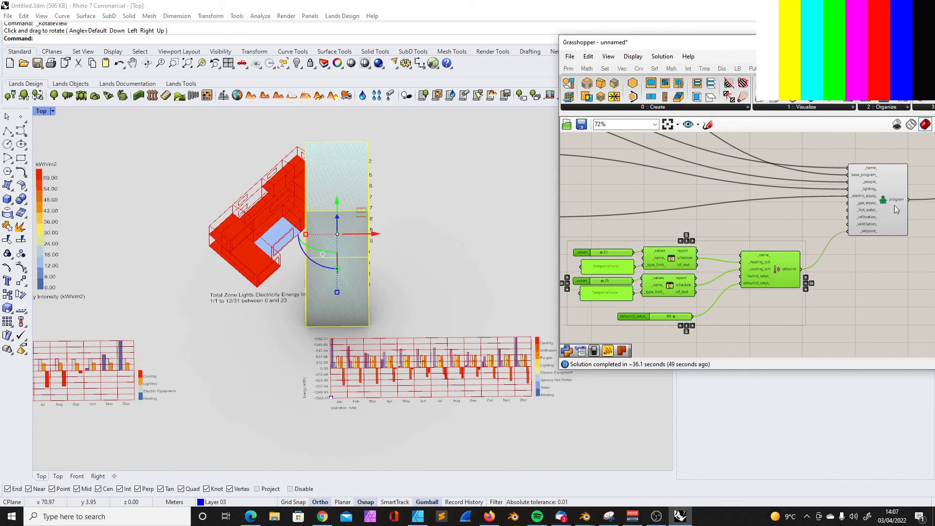
# Examine the program component and its people, lighting, equipment, ventilation and setpoint inputs
pyautogui.moveTo(846, 166); pyautogui.dragTo(753, 178, button='right')
pyautogui.scroll(4, 751, 178)
pyautogui.scroll(-3, 749, 180)
pyautogui.moveTo(739, 158); pyautogui.dragTo(861, 324)
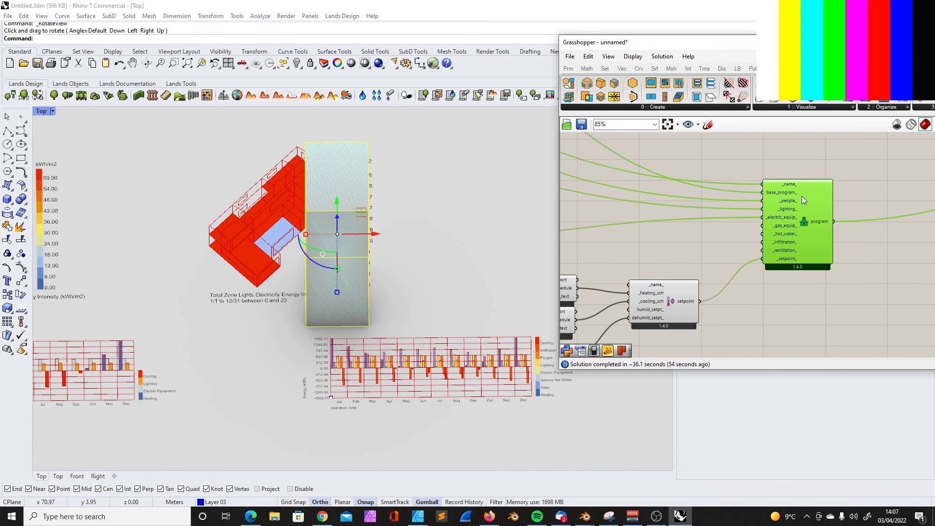
pyautogui.moveTo(797, 199); pyautogui.dragTo(796, 197)
pyautogui.moveTo(739, 157); pyautogui.dragTo(859, 306)
pyautogui.moveTo(794, 195); pyautogui.dragTo(791, 200)
pyautogui.moveTo(736, 165); pyautogui.dragTo(834, 284)
pyautogui.click(797, 168)
# Bring the Grasshopper window fully into view and place the setpoint component beside the program component, level with its _setpoint input
pyautogui.moveTo(775, 45); pyautogui.dragTo(628, 49)
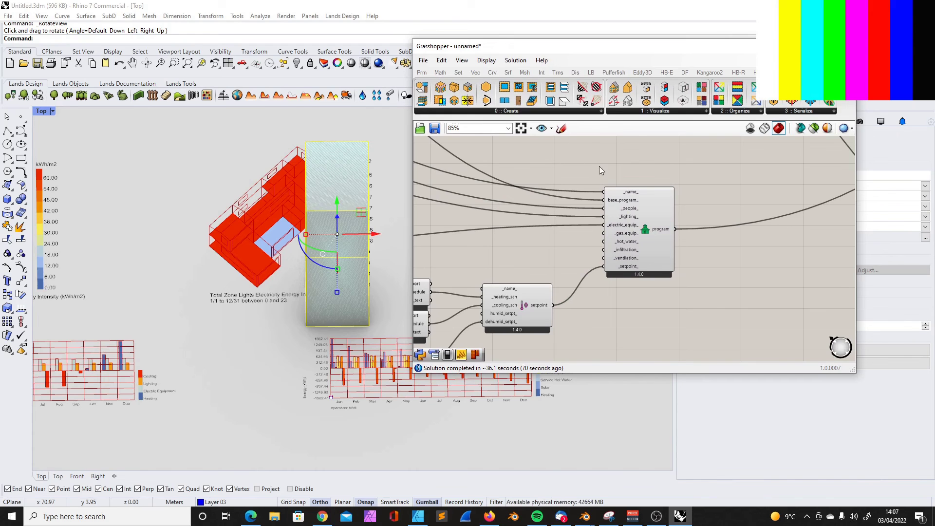
pyautogui.moveTo(528, 296); pyautogui.dragTo(554, 271)
pyautogui.moveTo(554, 271); pyautogui.dragTo(600, 248, button='right')
pyautogui.click(681, 201)
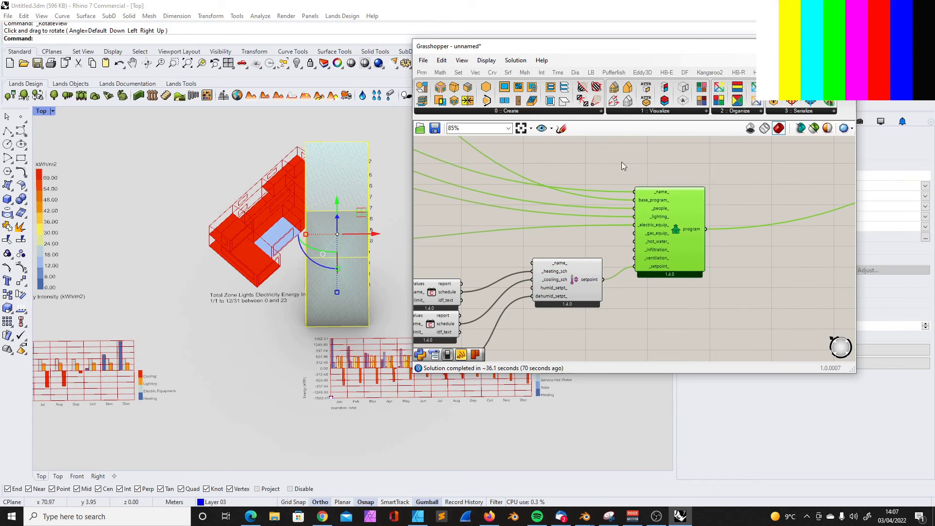
pyautogui.scroll(-2, 606, 250)
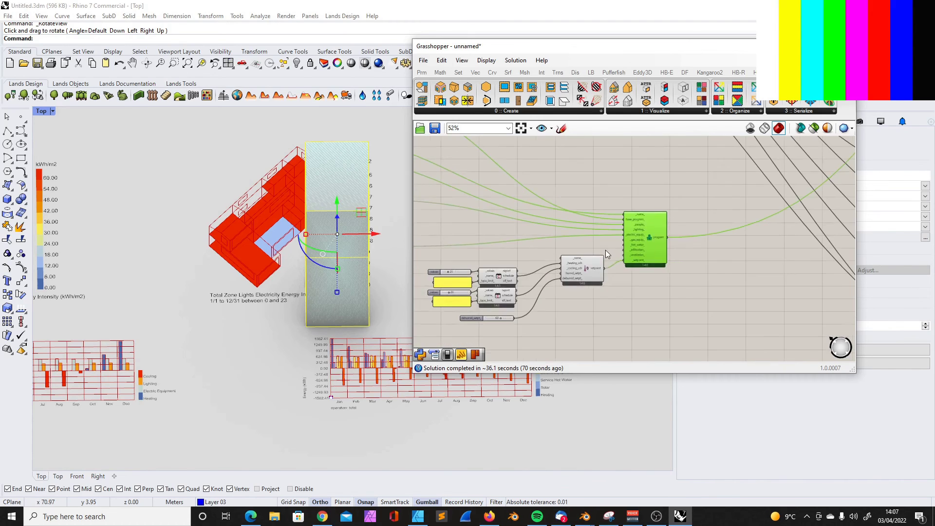
pyautogui.moveTo(503, 284); pyautogui.dragTo(563, 267, button='right')
pyautogui.moveTo(637, 255); pyautogui.dragTo(639, 243)
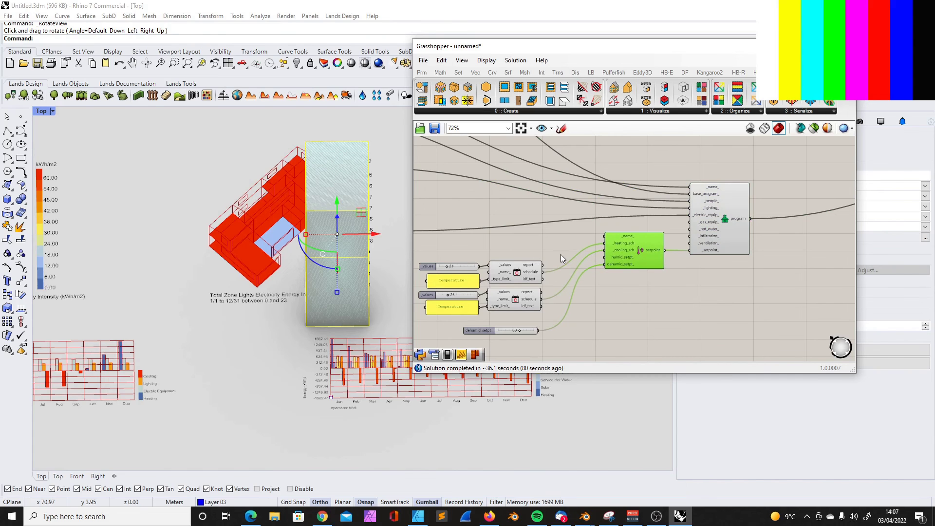
# Examine the heating and cooling schedules, dehumidification slider and setpoint component that feed the program component
pyautogui.scroll(-3, 560, 254)
pyautogui.moveTo(455, 244); pyautogui.dragTo(574, 328)
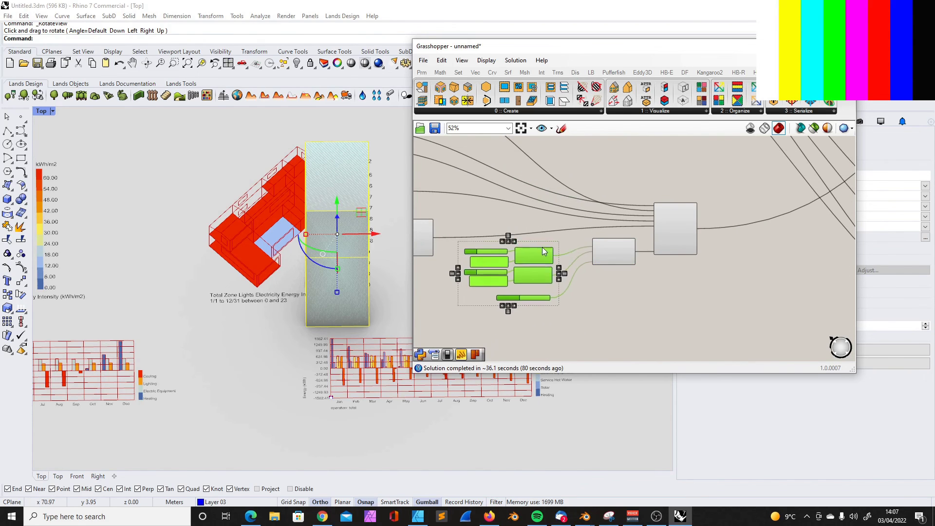
pyautogui.scroll(4, 615, 253)
pyautogui.click(601, 256)
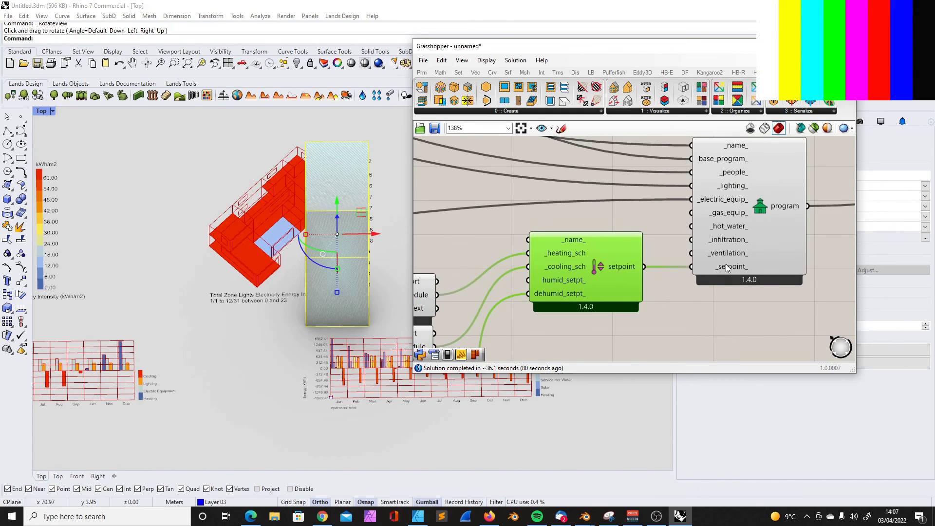
pyautogui.scroll(-3, 656, 253)
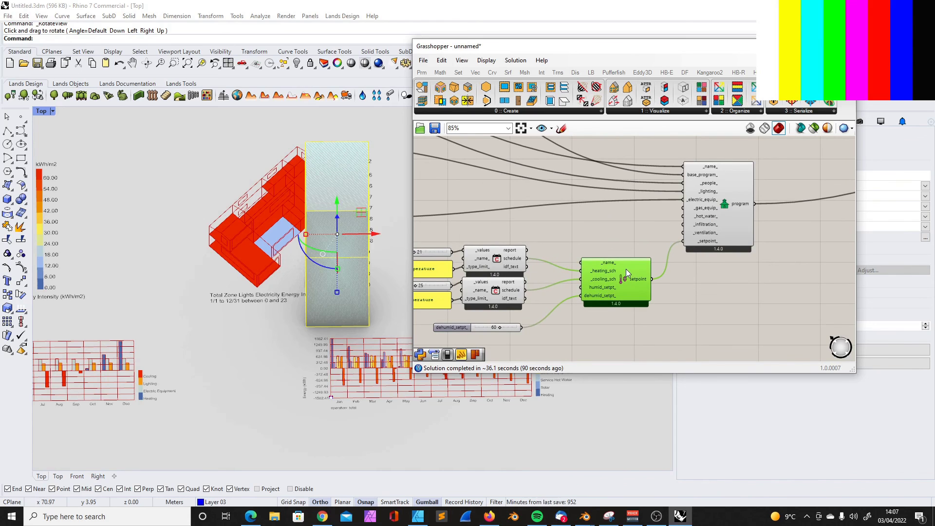
pyautogui.scroll(-3, 580, 246)
pyautogui.scroll(3, 475, 262)
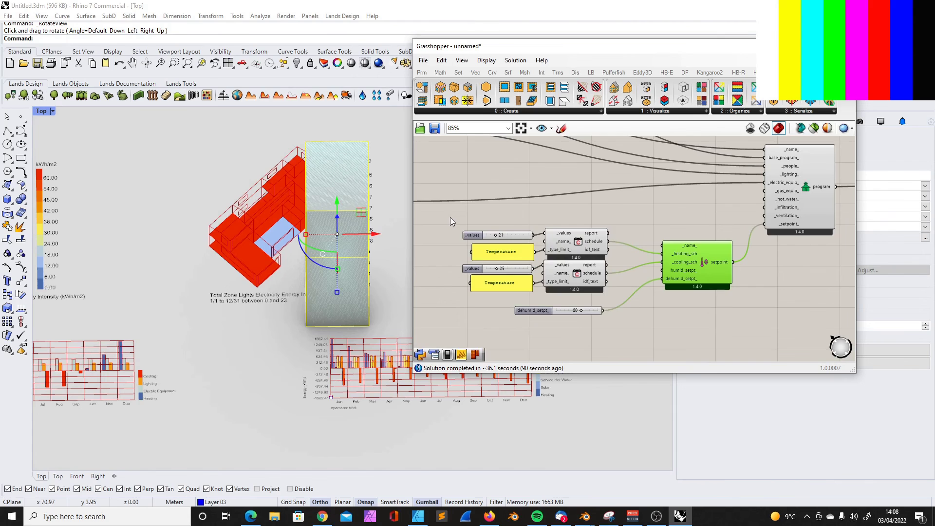
pyautogui.scroll(1, 721, 187)
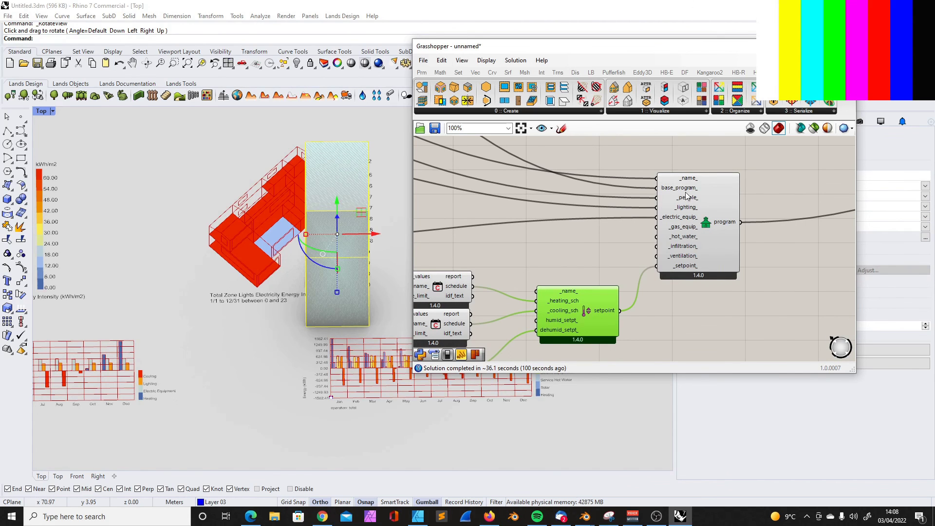
pyautogui.moveTo(641, 165); pyautogui.dragTo(753, 287)
pyautogui.scroll(-2, 750, 292)
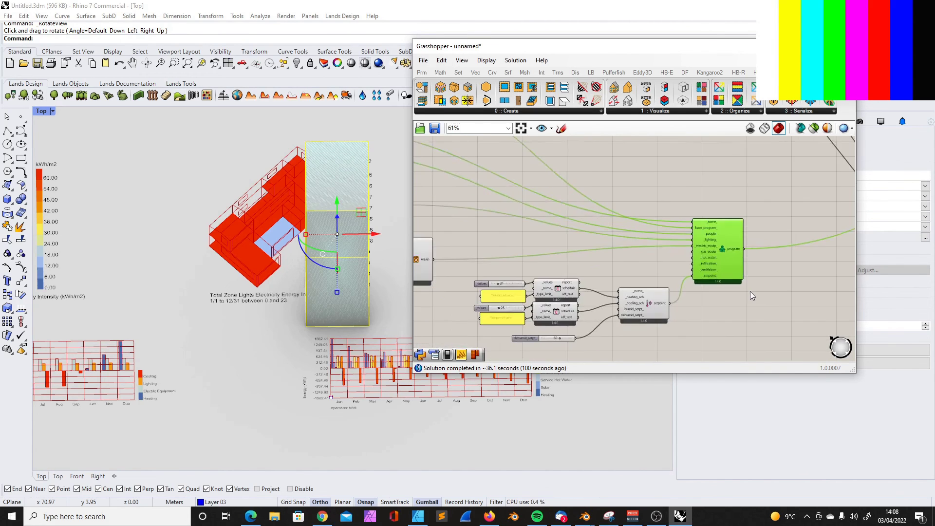
# Examine the MidriseApartment options of the base program list and the program component it feeds
pyautogui.scroll(2, 715, 240)
pyautogui.scroll(-5, 672, 173)
pyautogui.scroll(6, 539, 183)
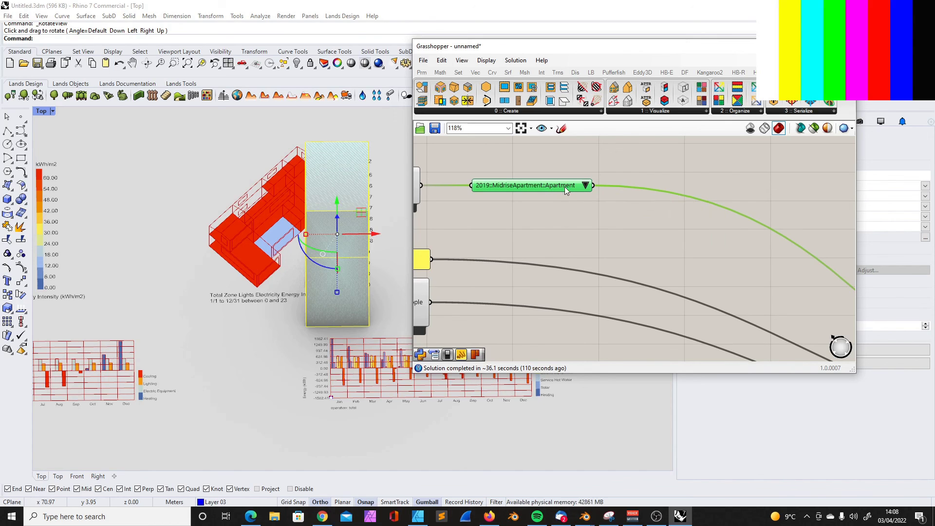
pyautogui.click(558, 187)
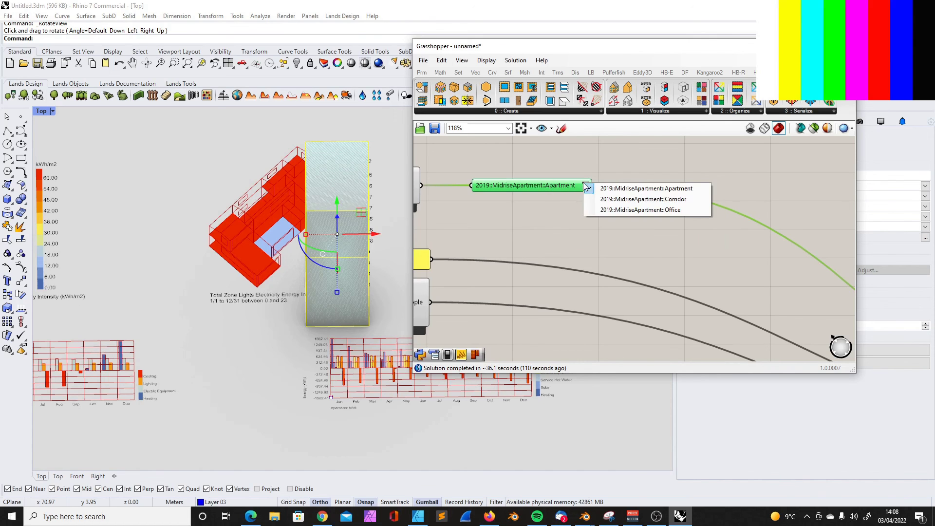
pyautogui.scroll(-4, 527, 186)
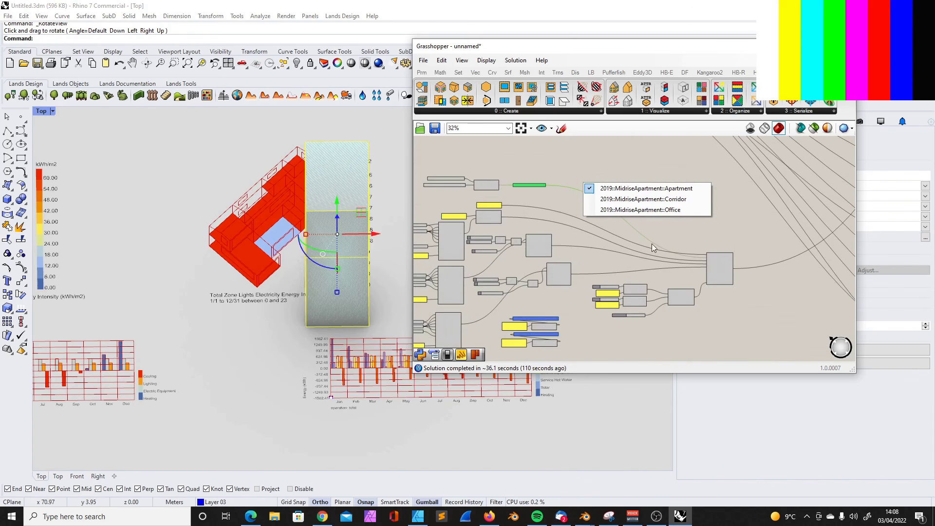
pyautogui.moveTo(695, 300); pyautogui.dragTo(714, 211, button='right')
pyautogui.click(684, 179)
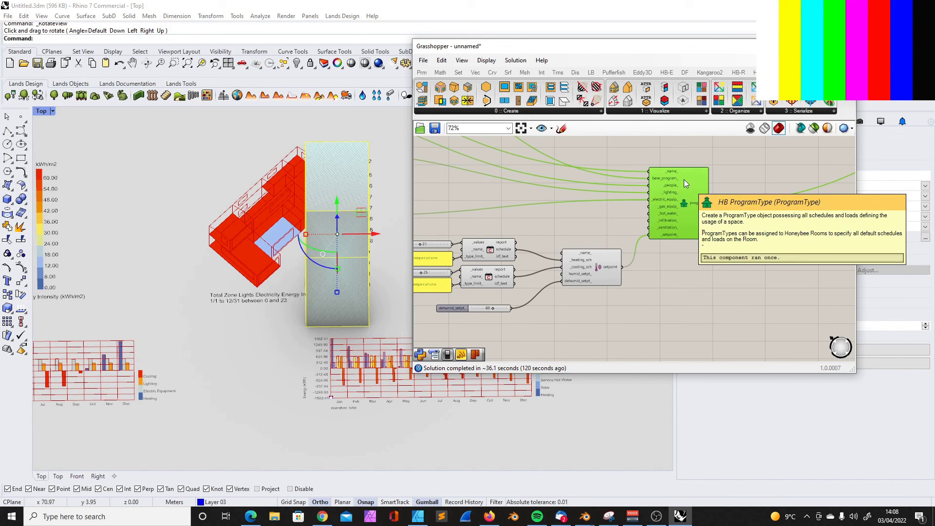
pyautogui.click(647, 271)
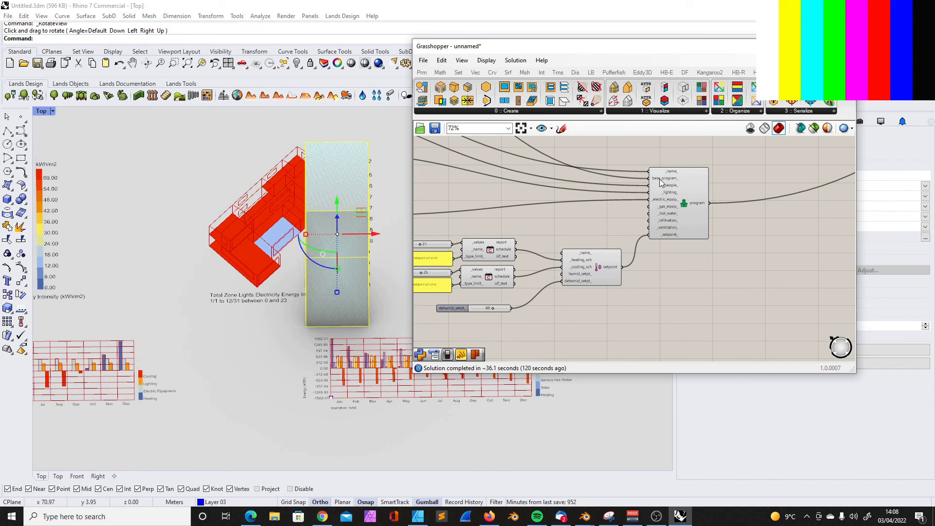
# Examine the setpoint group and the remaining inputs of the program component, such as hot water, infiltration and ventilation
pyautogui.scroll(-2, 645, 201)
pyautogui.scroll(4, 668, 257)
pyautogui.scroll(-5, 657, 259)
pyautogui.moveTo(492, 252); pyautogui.dragTo(683, 329)
pyautogui.scroll(5, 731, 235)
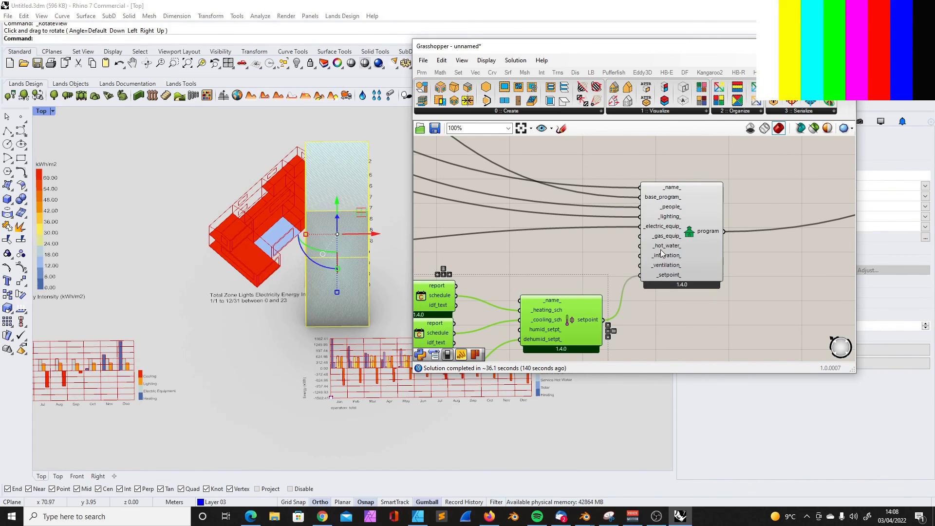
pyautogui.scroll(-2, 551, 268)
pyautogui.moveTo(252, 274); pyautogui.dragTo(321, 285, button='right')
# Examine the upstream groups of schedules, panels and sliders that supply the program component's load inputs
pyautogui.click(595, 185)
pyautogui.scroll(-4, 597, 195)
pyautogui.moveTo(598, 225); pyautogui.dragTo(765, 275, button='right')
pyautogui.scroll(1, 507, 258)
pyautogui.scroll(-3, 509, 248)
pyautogui.scroll(6, 514, 242)
pyautogui.moveTo(432, 221); pyautogui.dragTo(616, 327)
pyautogui.scroll(-3, 509, 271)
pyautogui.moveTo(498, 258); pyautogui.dragTo(614, 335)
pyautogui.moveTo(595, 277); pyautogui.dragTo(597, 268)
pyautogui.scroll(-3, 599, 270)
pyautogui.scroll(-1, 651, 272)
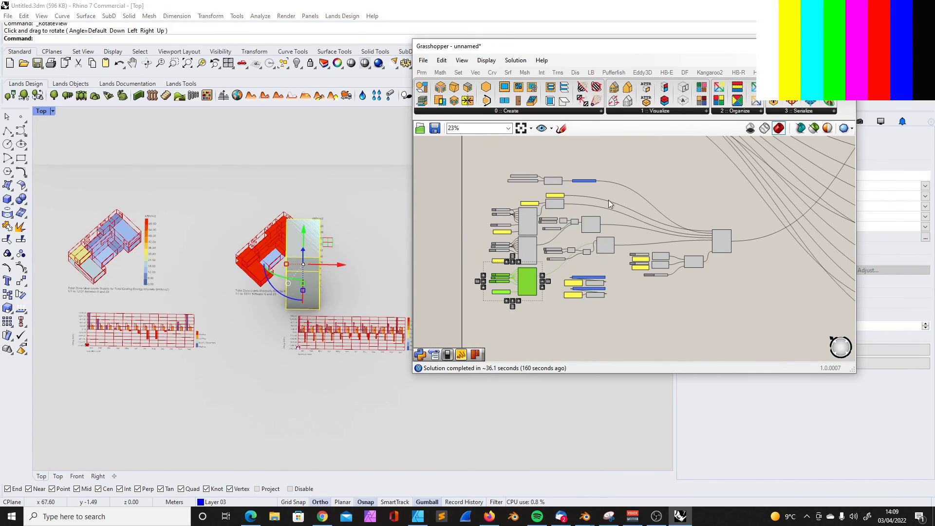
# Show the Honeybee Energy components and widen the Grasshopper window so their full categories fit
pyautogui.click(665, 73)
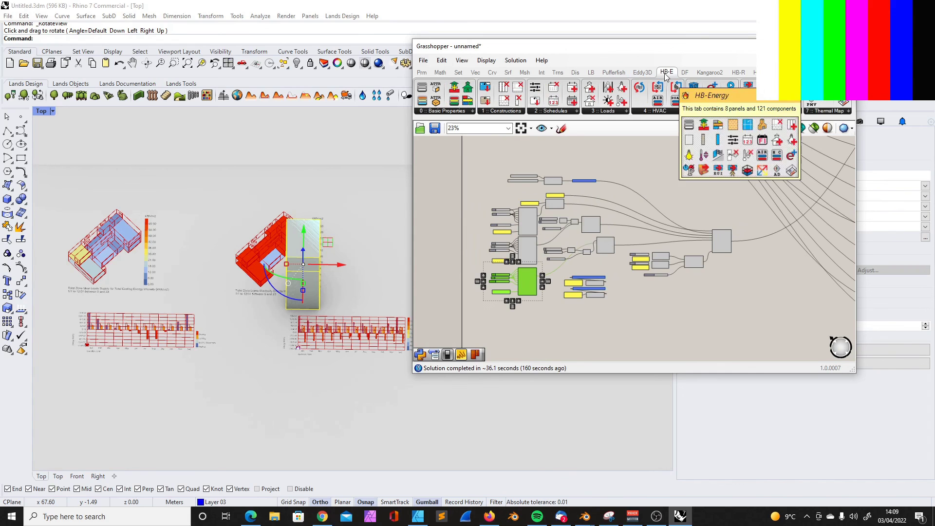
pyautogui.moveTo(412, 163); pyautogui.dragTo(354, 157)
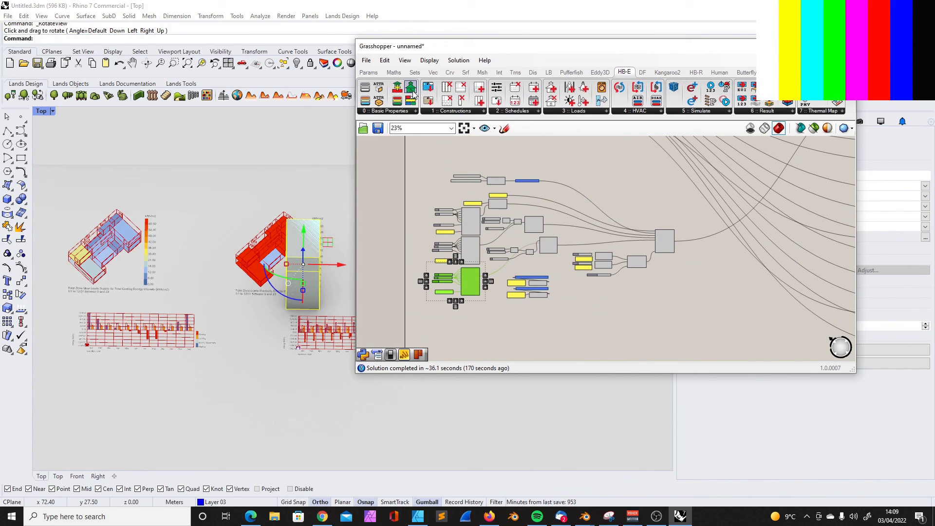
# Examine the program component again together with its connected load and setpoint components
pyautogui.scroll(5, 639, 229)
pyautogui.moveTo(610, 198); pyautogui.dragTo(741, 340)
pyautogui.scroll(-3, 656, 181)
pyautogui.moveTo(459, 229); pyautogui.dragTo(653, 299)
pyautogui.scroll(3, 621, 284)
pyautogui.moveTo(733, 204); pyautogui.dragTo(737, 207)
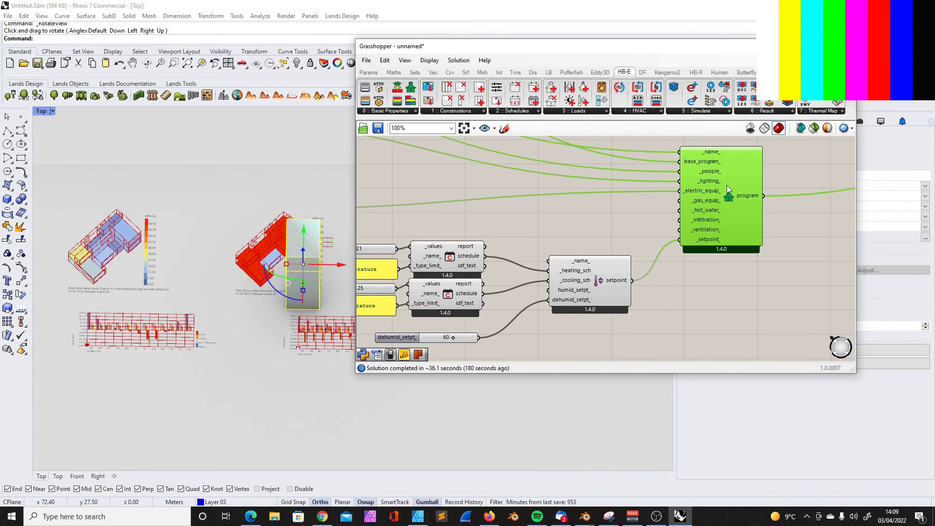
pyautogui.moveTo(729, 194)
# Move the Grasshopper window aside and examine both buildings with their energy charts in the Rhino viewport
pyautogui.moveTo(462, 46); pyautogui.dragTo(597, 41)
pyautogui.scroll(8, 314, 321)
pyautogui.scroll(-8, 314, 321)
pyautogui.moveTo(314, 322); pyautogui.dragTo(292, 324, button='right')
pyautogui.scroll(-4, 276, 312)
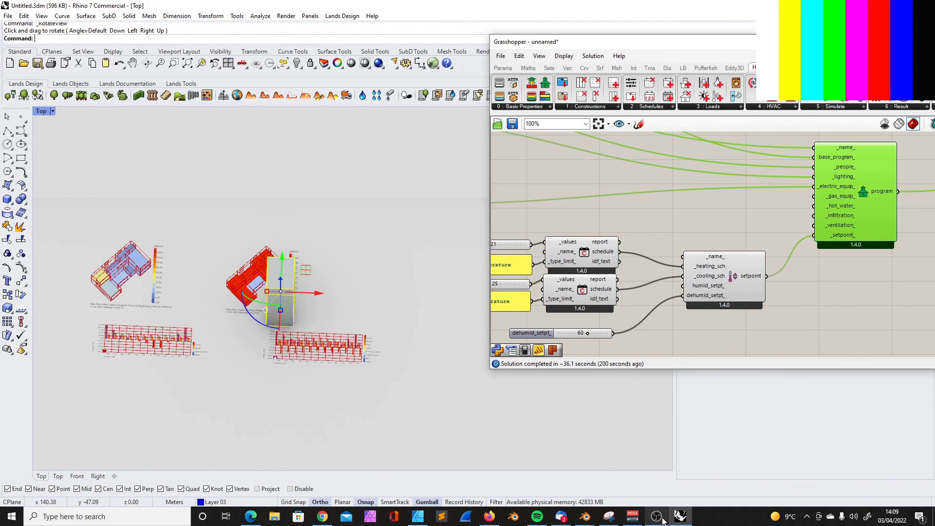
# Bring the Grasshopper window back fully into view with the setpoint and program components showing
pyautogui.moveTo(662, 521)
pyautogui.click(670, 477)
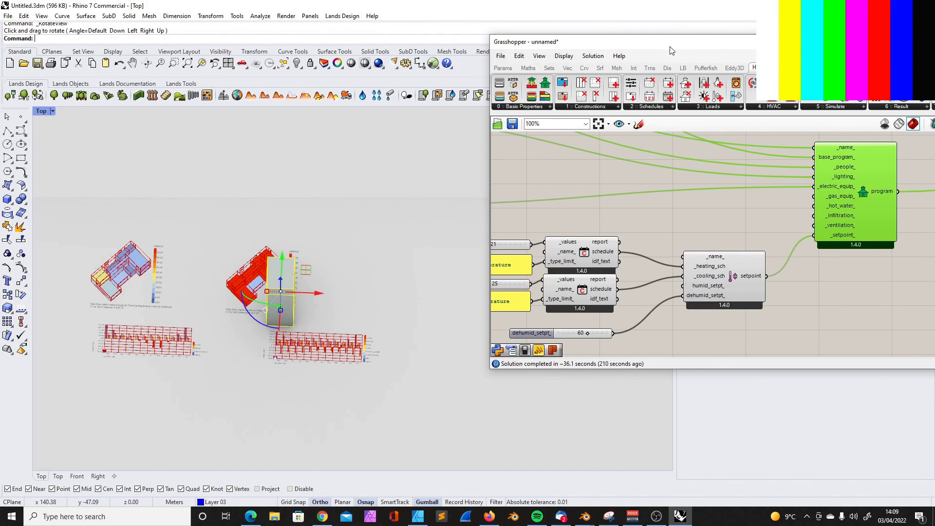
pyautogui.moveTo(671, 51); pyautogui.dragTo(499, 53)
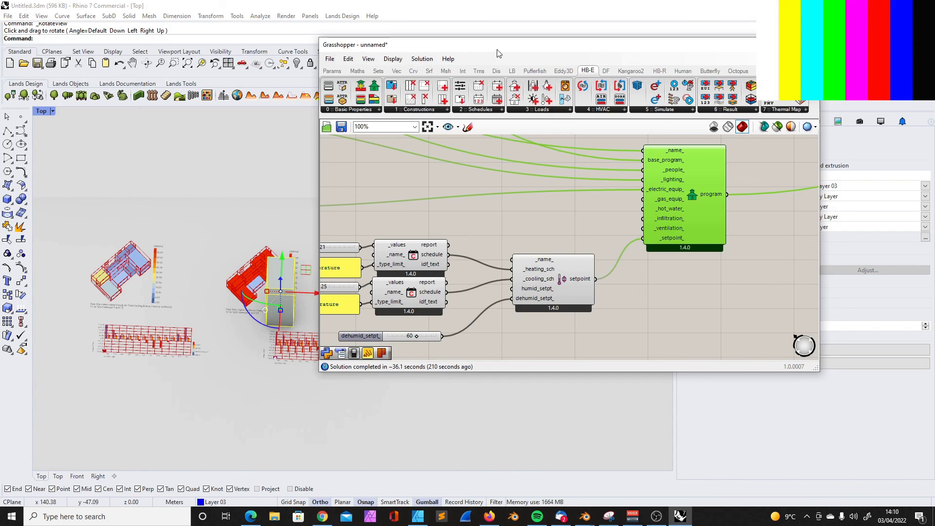
pyautogui.scroll(2, 526, 224)
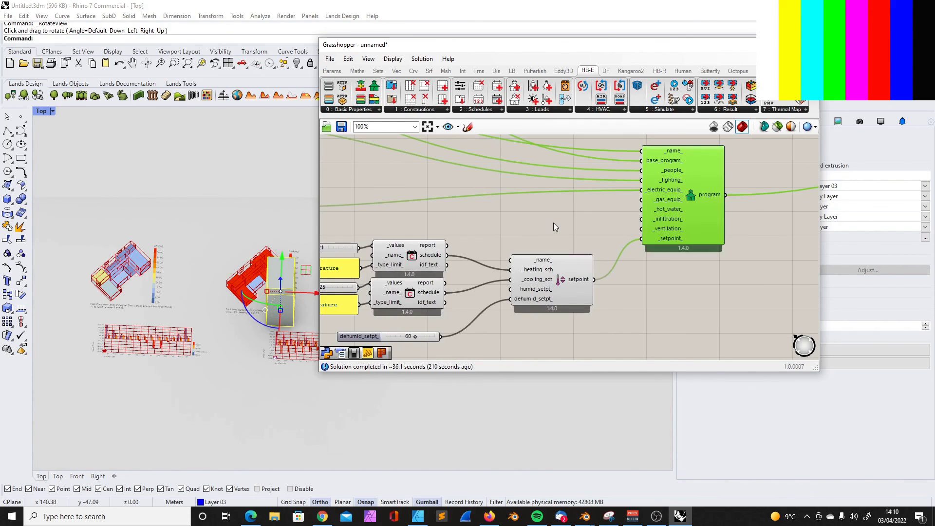